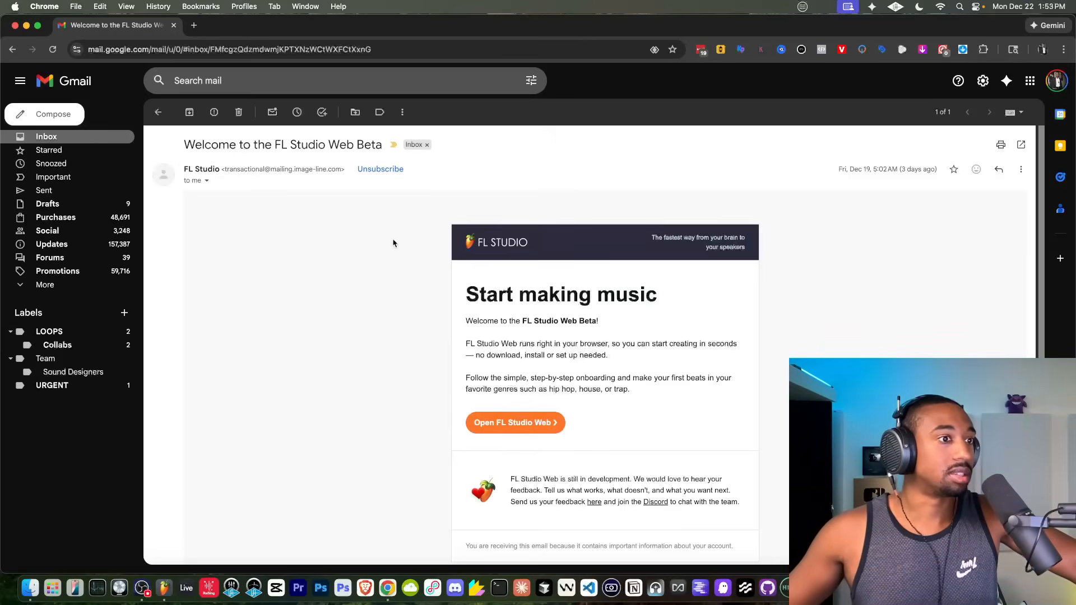
Step: Open FL Studio Web from the welcome email and join the FL Studio Official Discord server through the email's invitation
scroll(575, 309, "down", 2)
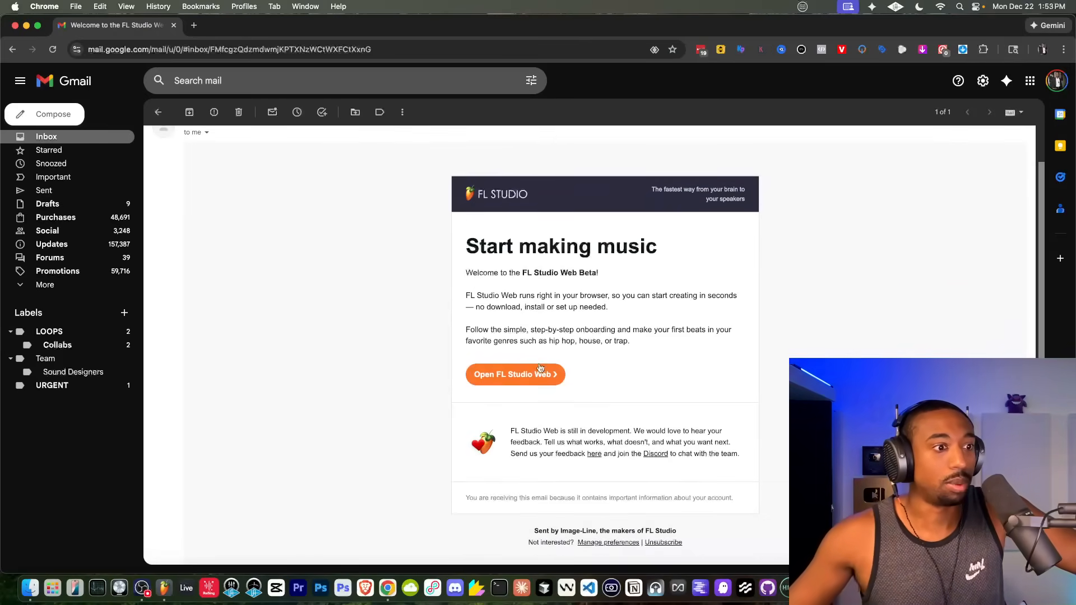
left_click(539, 371)
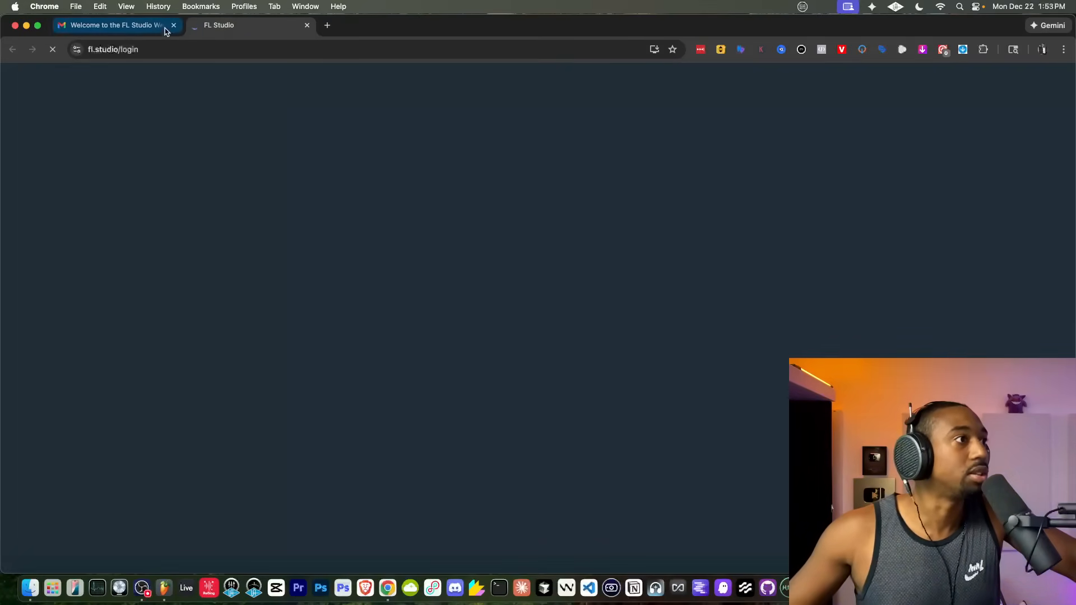
left_click(117, 25)
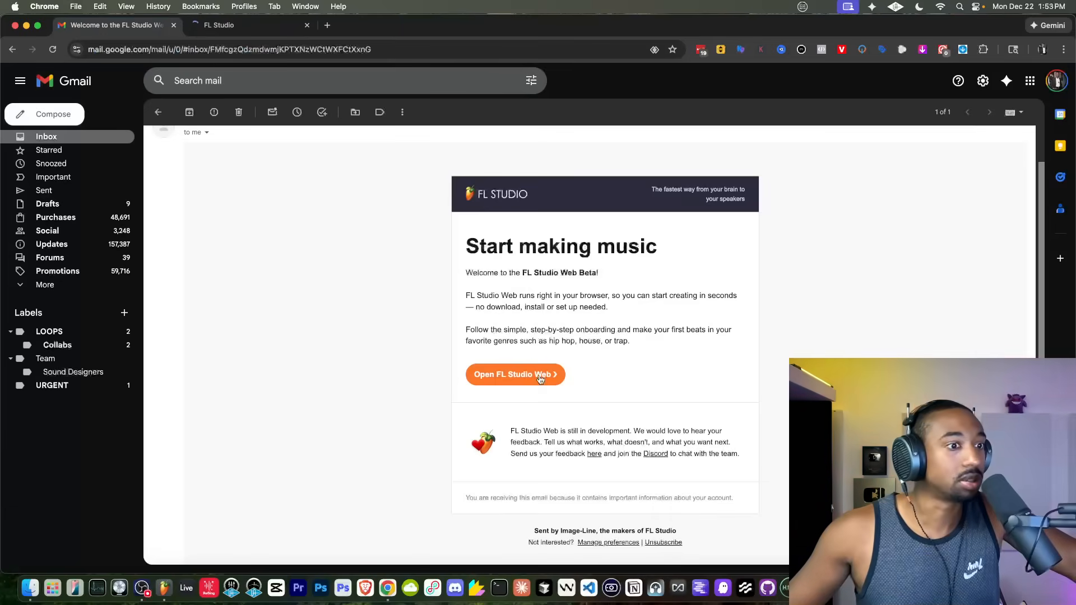
left_click(654, 459)
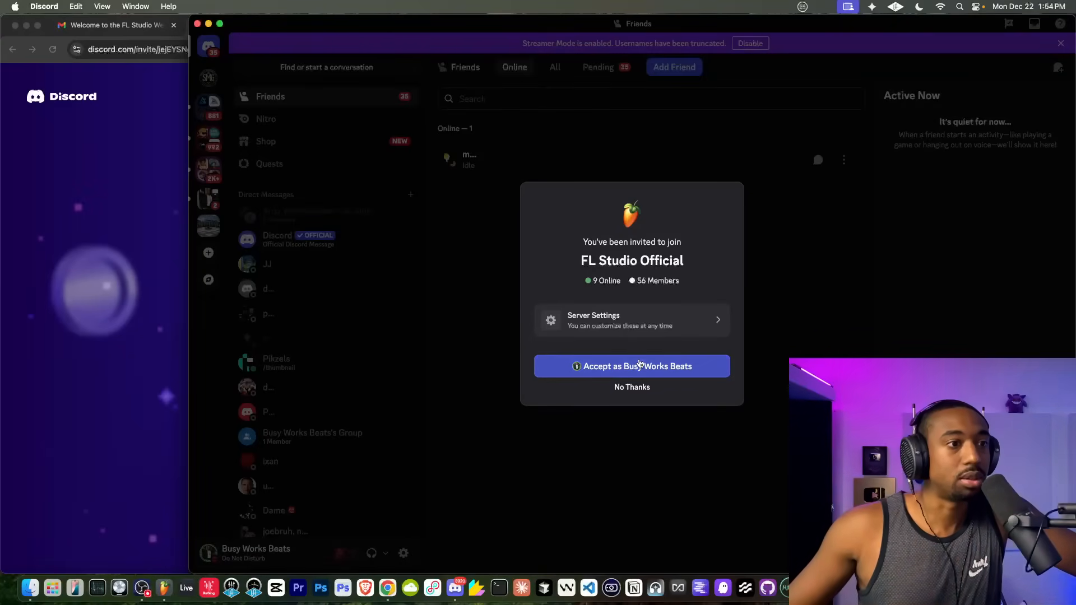
left_click(639, 365)
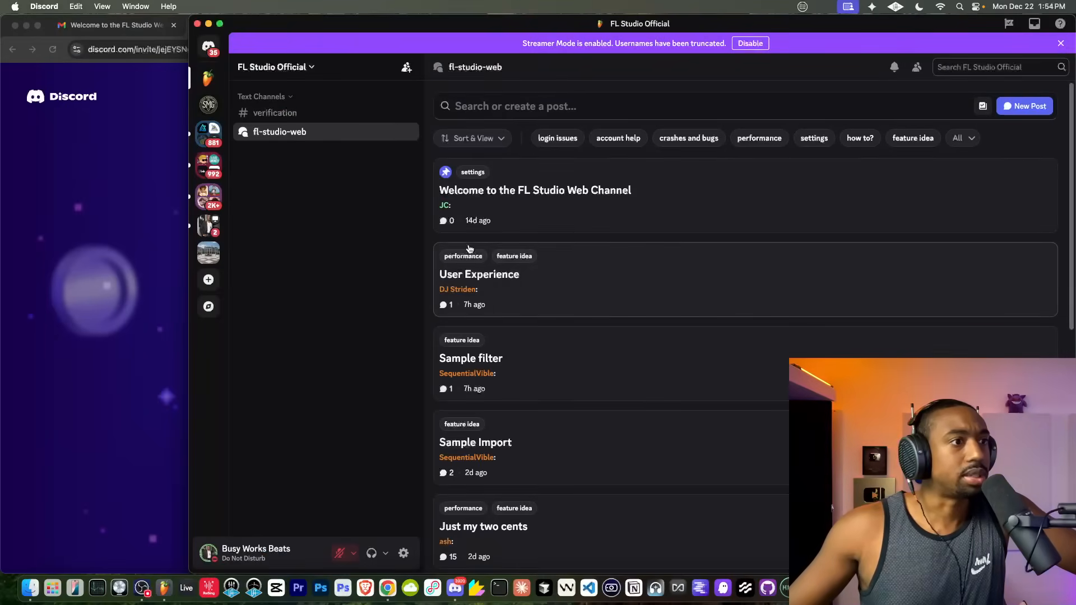
Step: Look through the server's general channel and browse the posts in the fl-studio-web forum
left_click(270, 114)
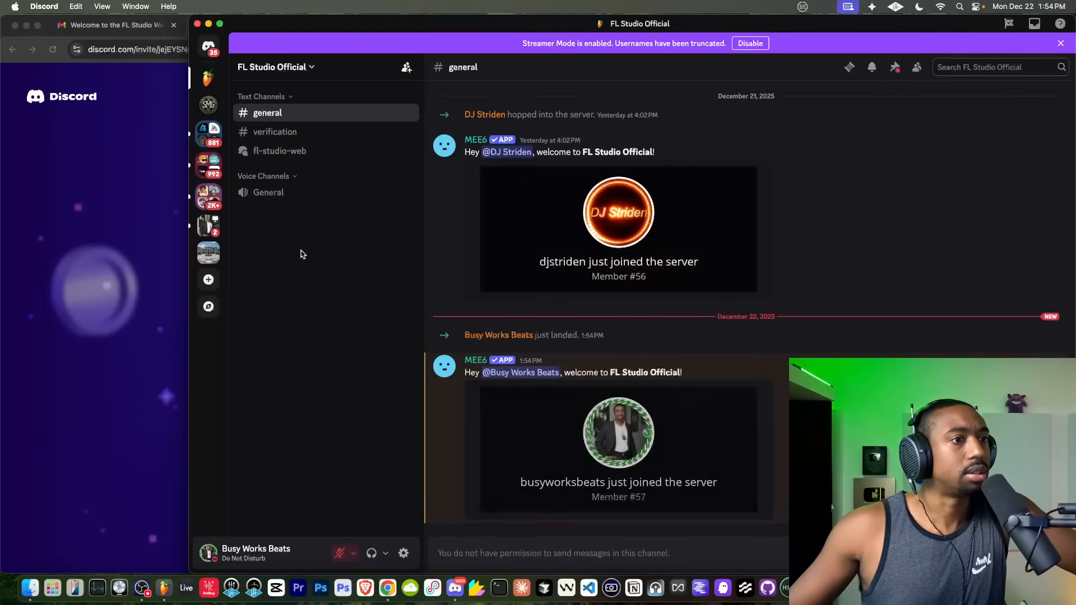
left_click(340, 134)
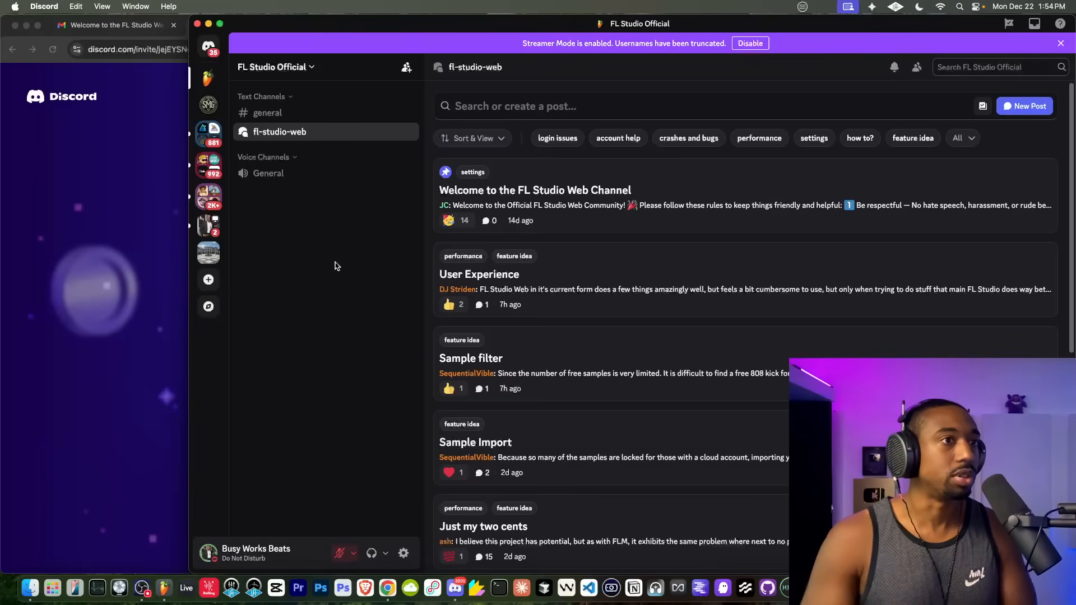
scroll(560, 281, "down", 8)
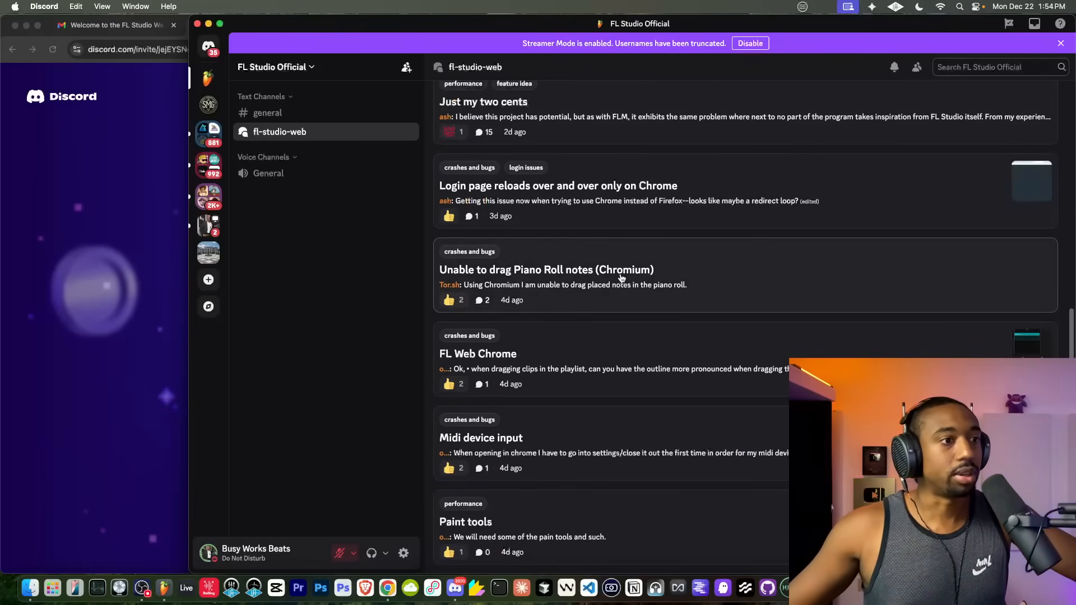
scroll(621, 278, "up", 8)
Step: Switch back to the browser, close the Discord invitation page and pin the Gmail page
left_click(134, 251)
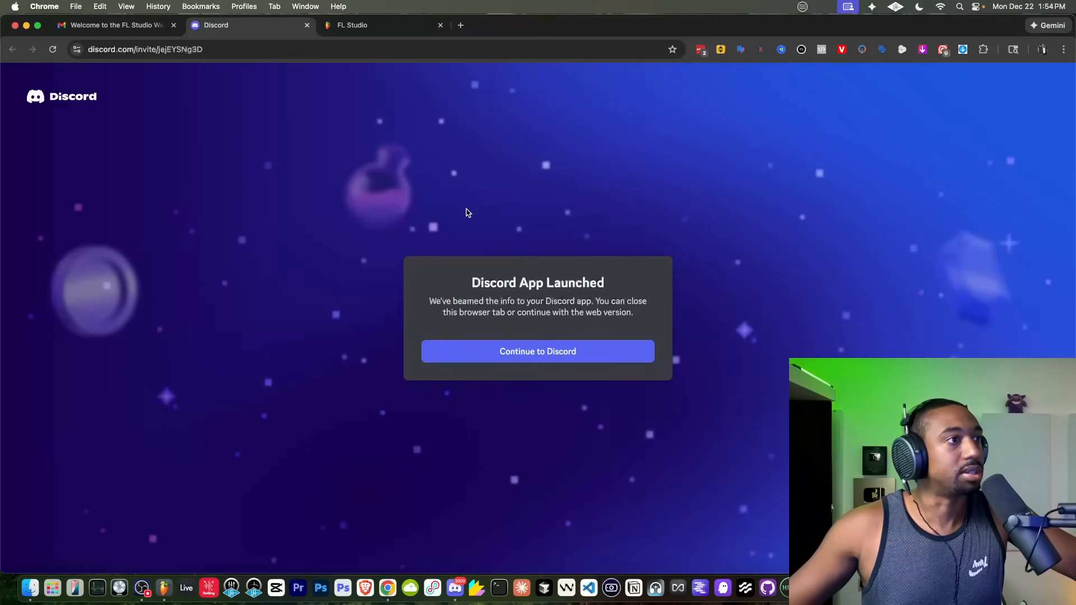
left_click(333, 31)
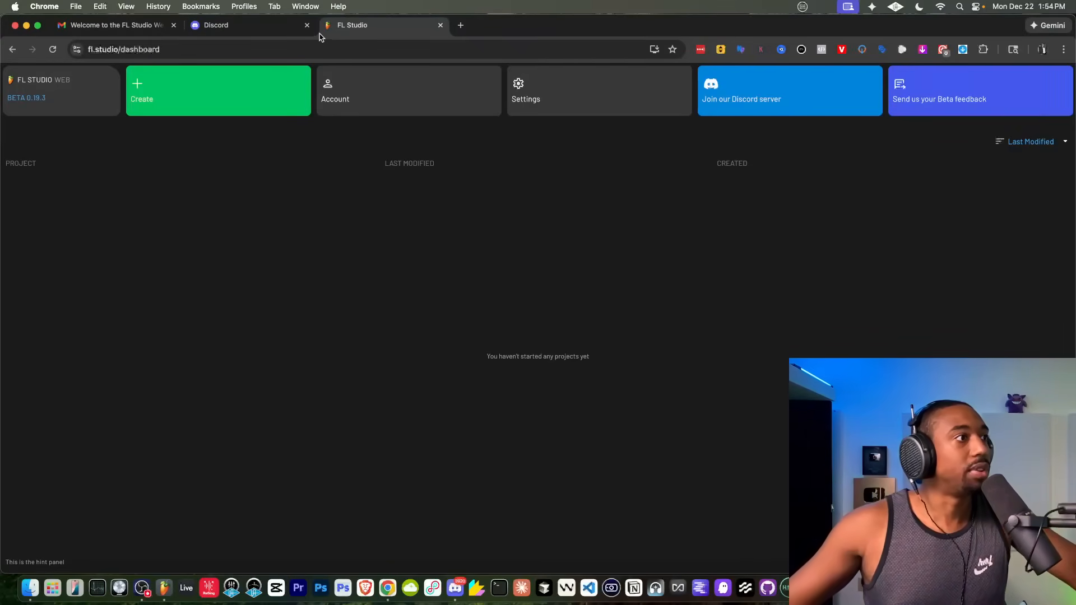
left_click(307, 24)
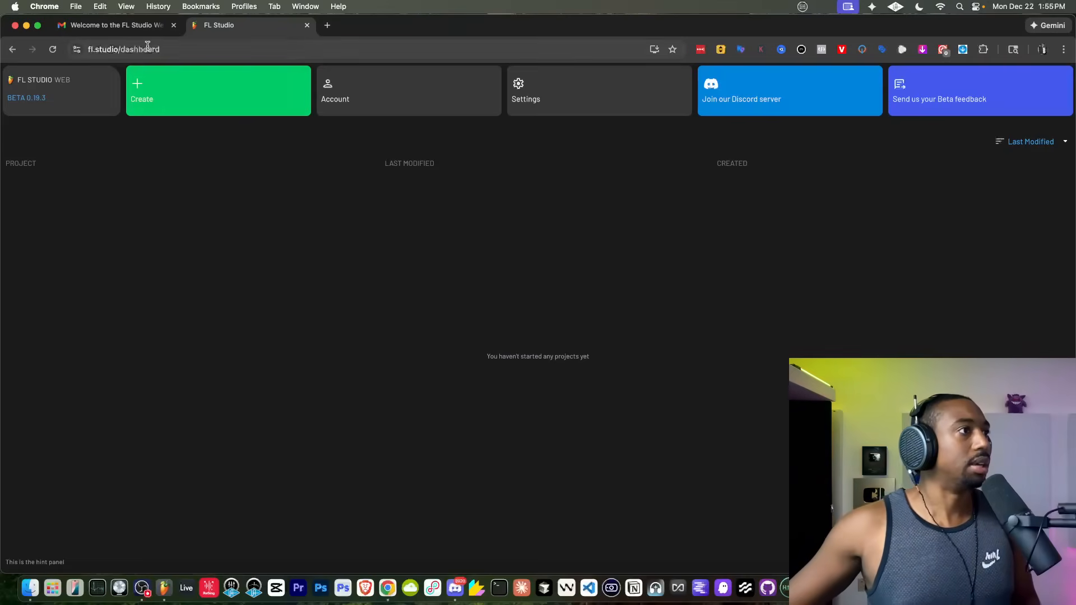
right_click(148, 25)
left_click(168, 117)
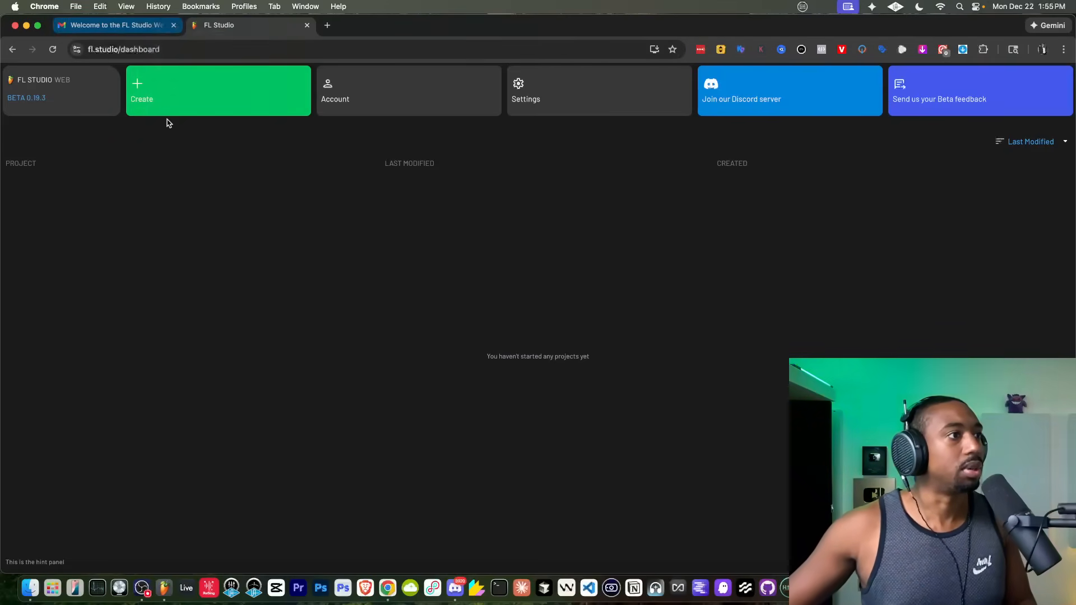
Step: Create a new project and answer the experience questions with "I've used FL Studio before" and "It's my main DAW"
left_click(159, 88)
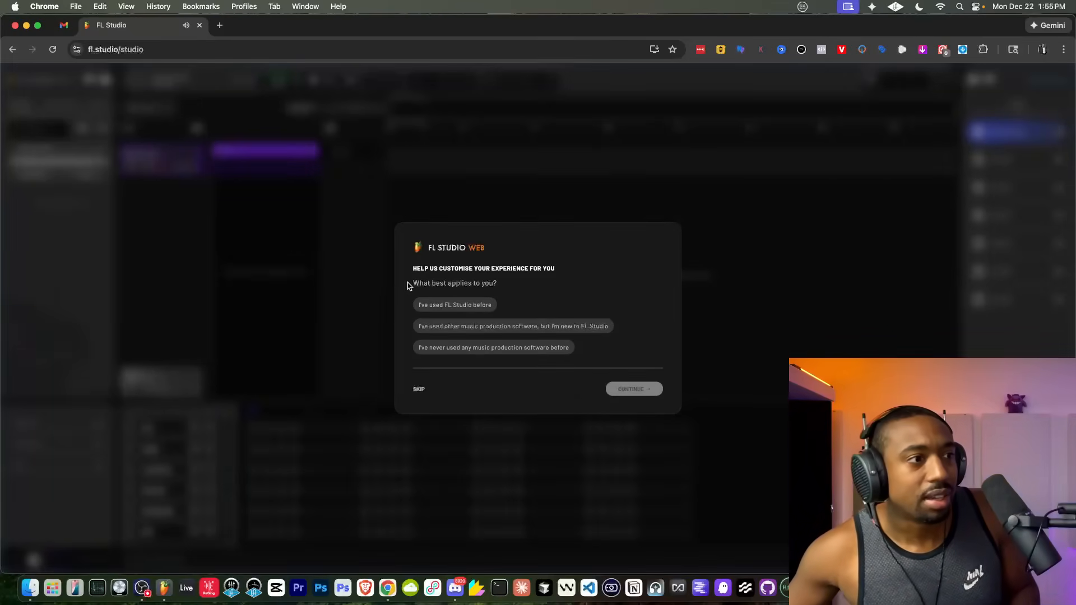
left_click(448, 311)
left_click(638, 389)
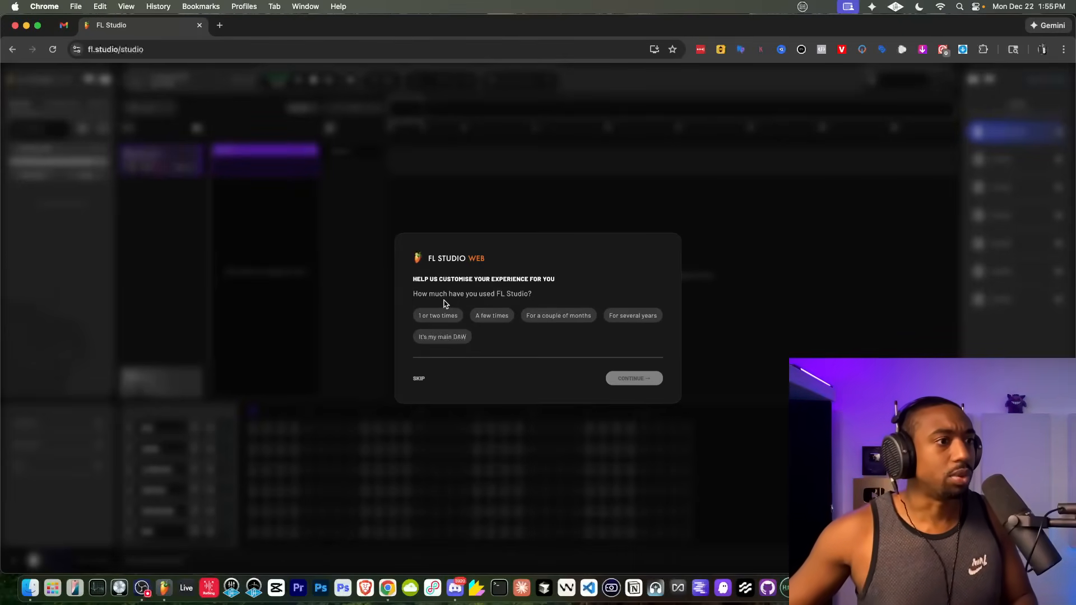
left_click(458, 335)
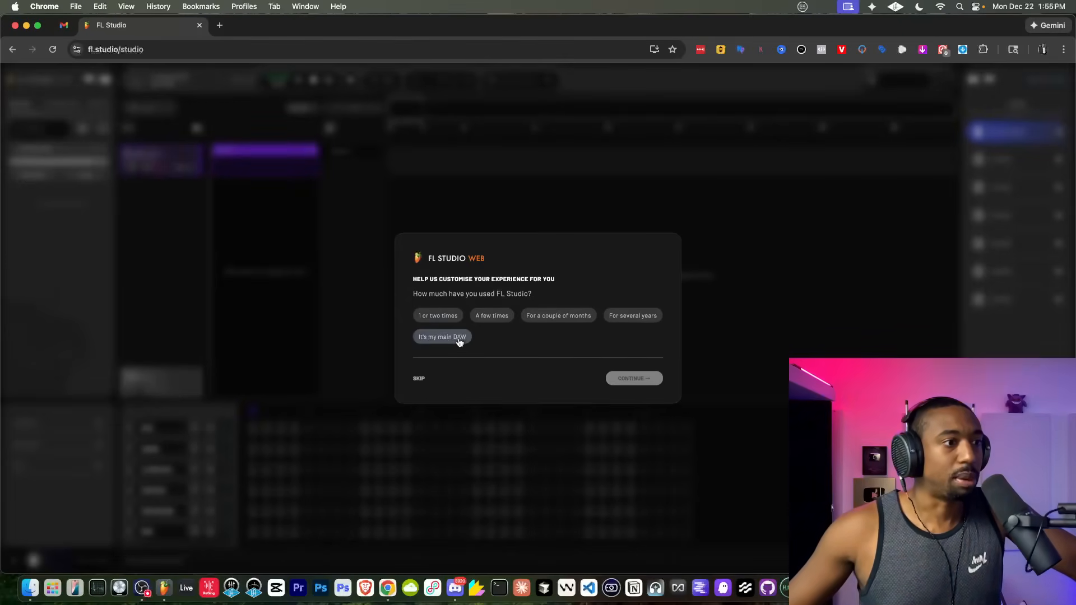
left_click(634, 379)
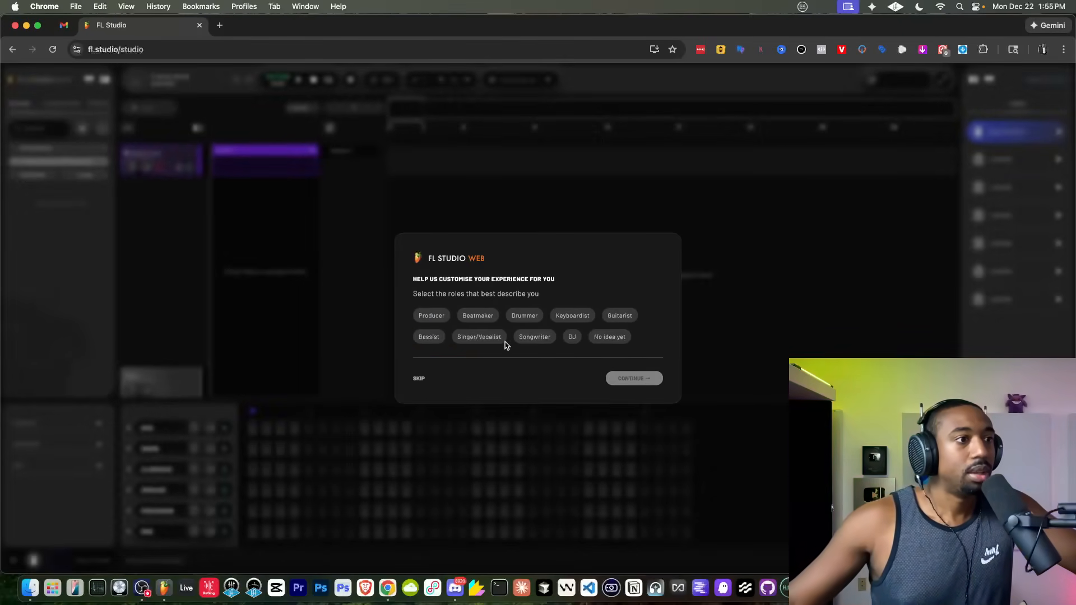
Step: Select Producer, Beatmaker, Singer/Vocalist and Songwriter as the roles in the survey and continue
left_click(442, 318)
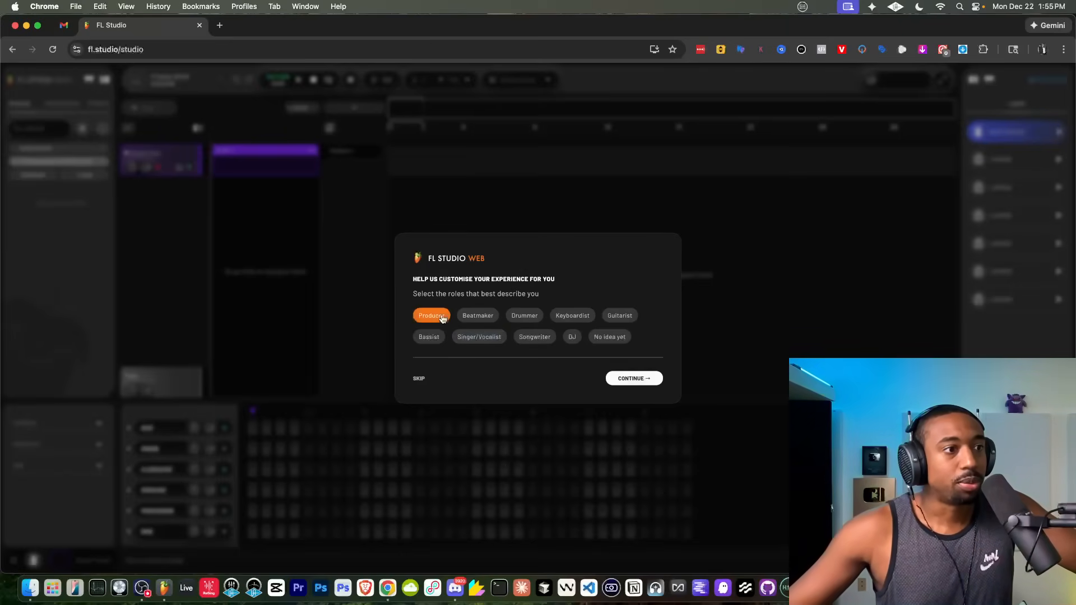
left_click(478, 317)
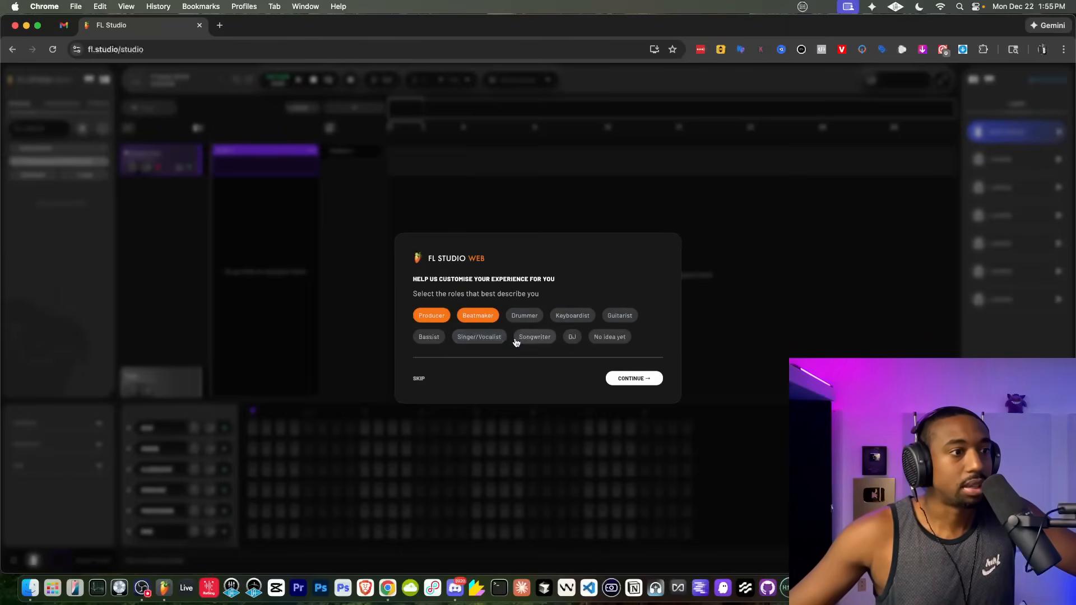
left_click(479, 337)
left_click(533, 338)
left_click(632, 379)
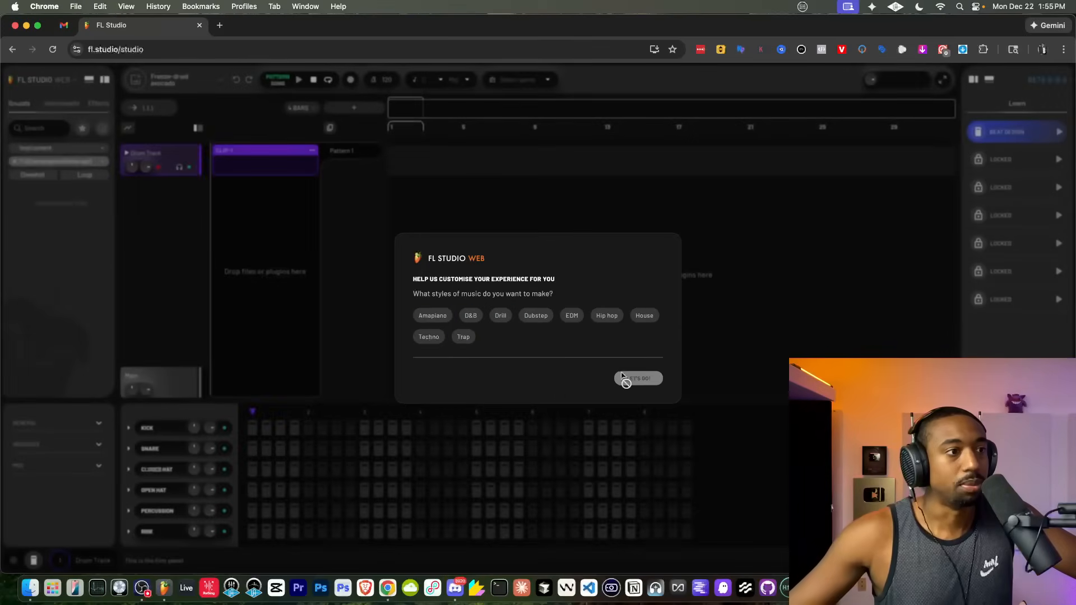
Step: Choose Hip hop as the music style and finish the customisation survey
left_click(498, 320)
left_click(601, 317)
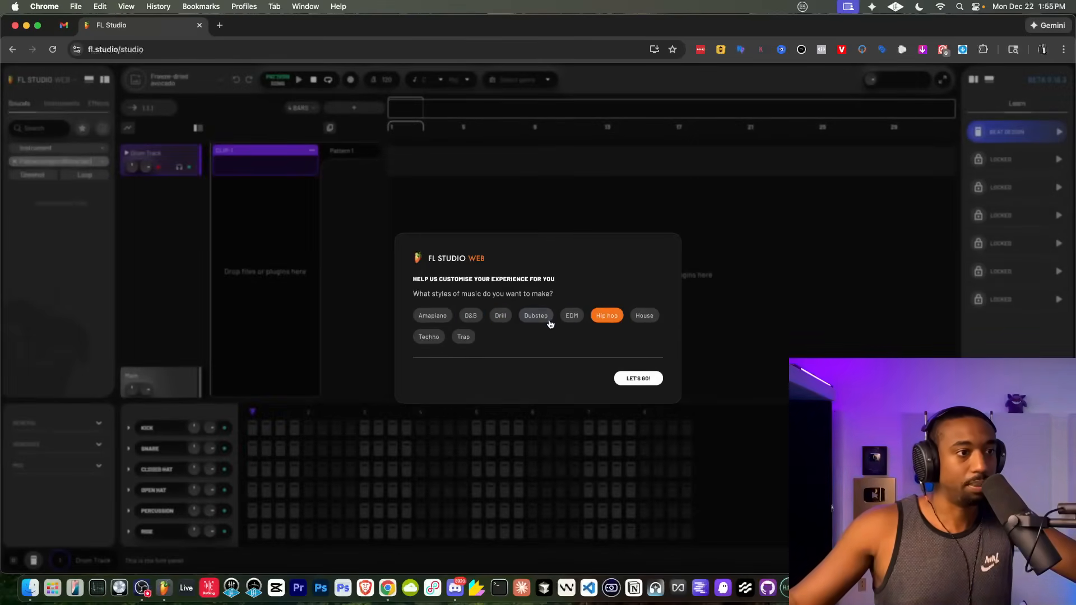
left_click(469, 338)
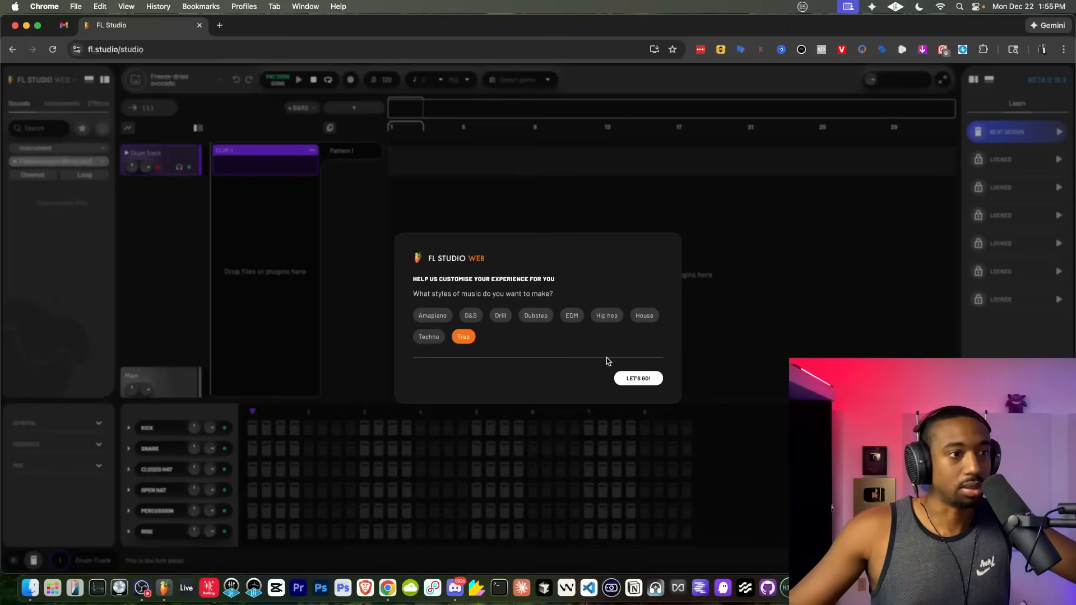
left_click(610, 316)
left_click(626, 380)
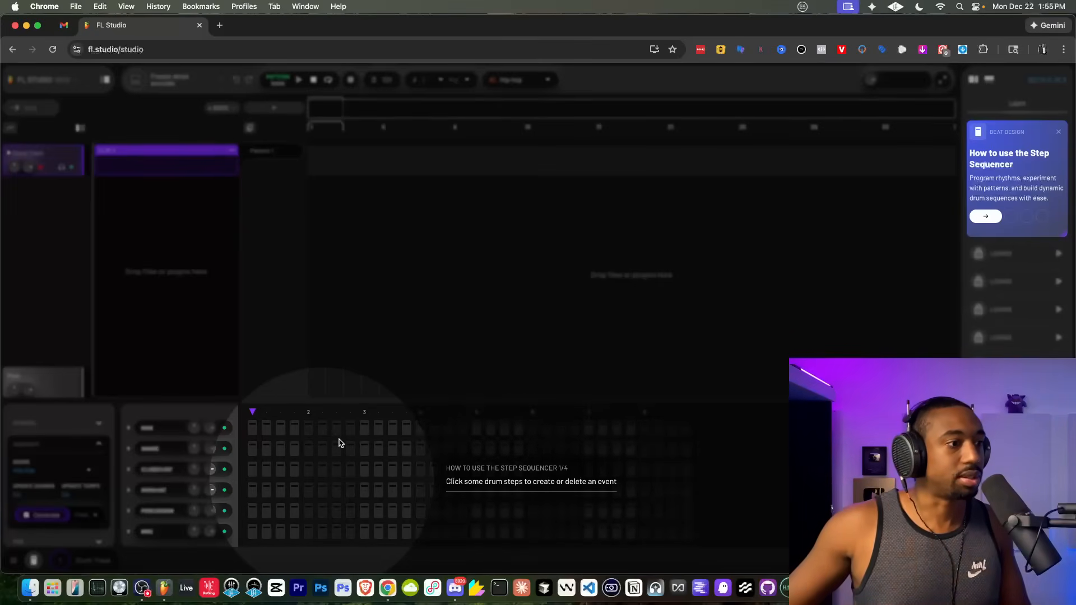
Step: Place a single kick on step 1 of the drum sequencer and close the Step Sequencer tutorial
left_click(257, 430)
left_click(266, 430)
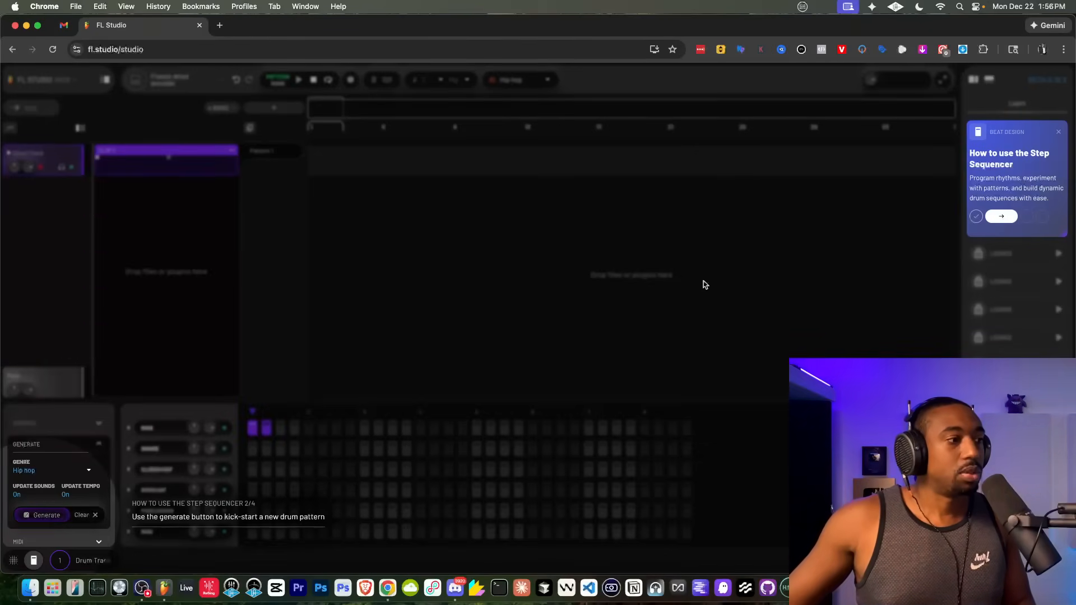
left_click(1059, 132)
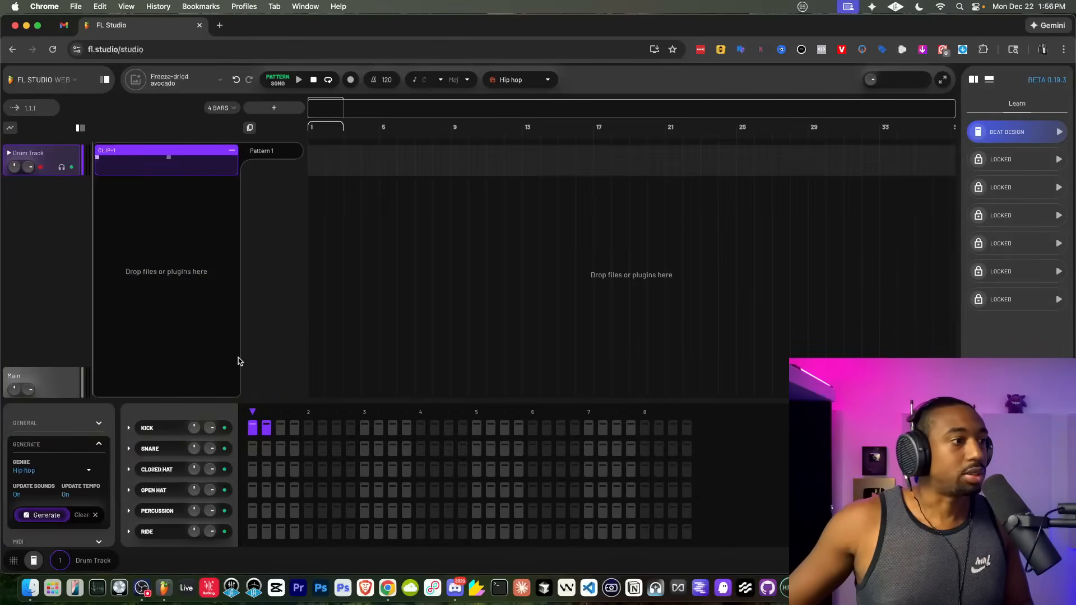
left_click(267, 438)
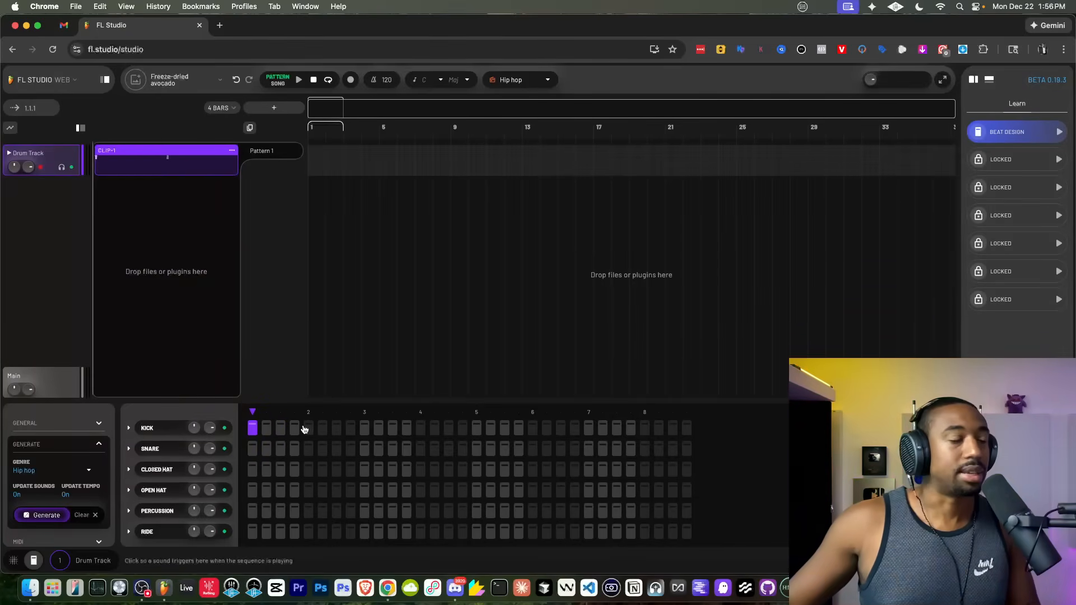
Step: Play the pattern and examine the Kick lane's expanded editor with its Velocity and Repeat options
key("space")
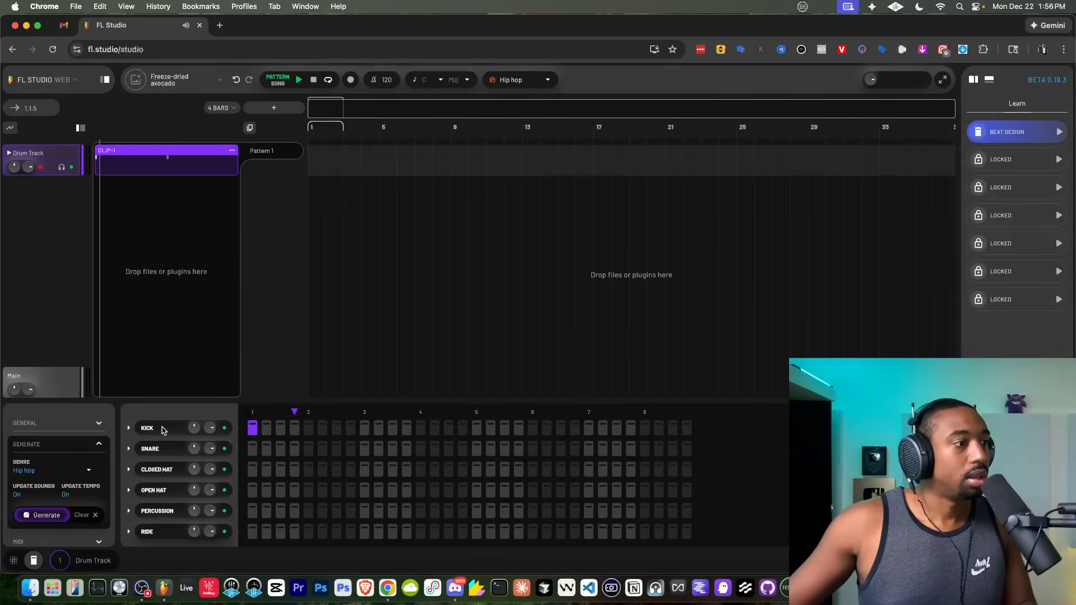
left_click(129, 428)
left_click(129, 430)
left_click(128, 429)
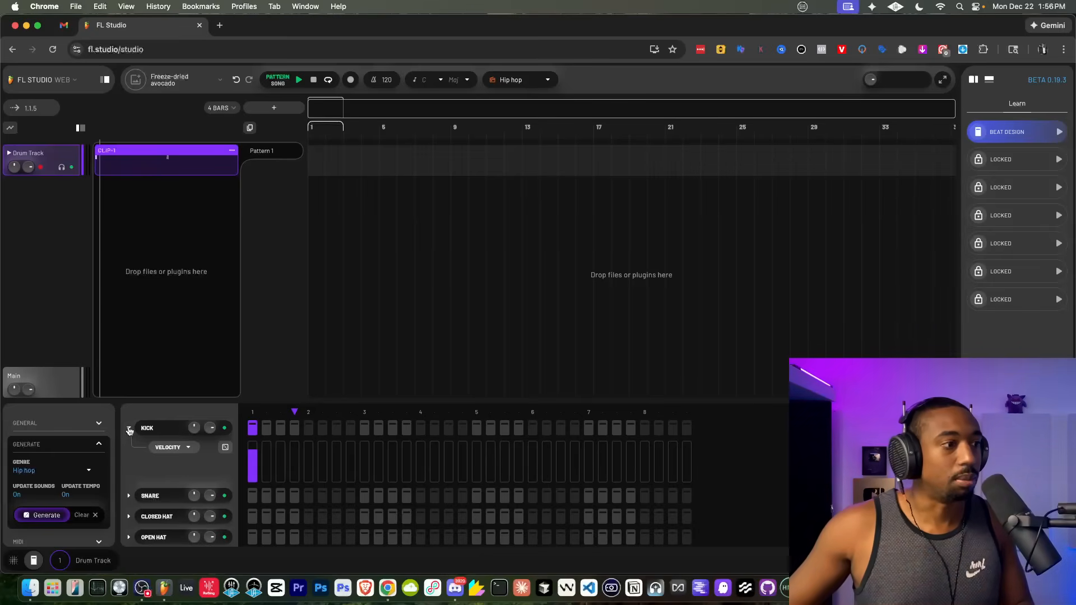
left_click(129, 429)
left_click(128, 429)
left_click(171, 448)
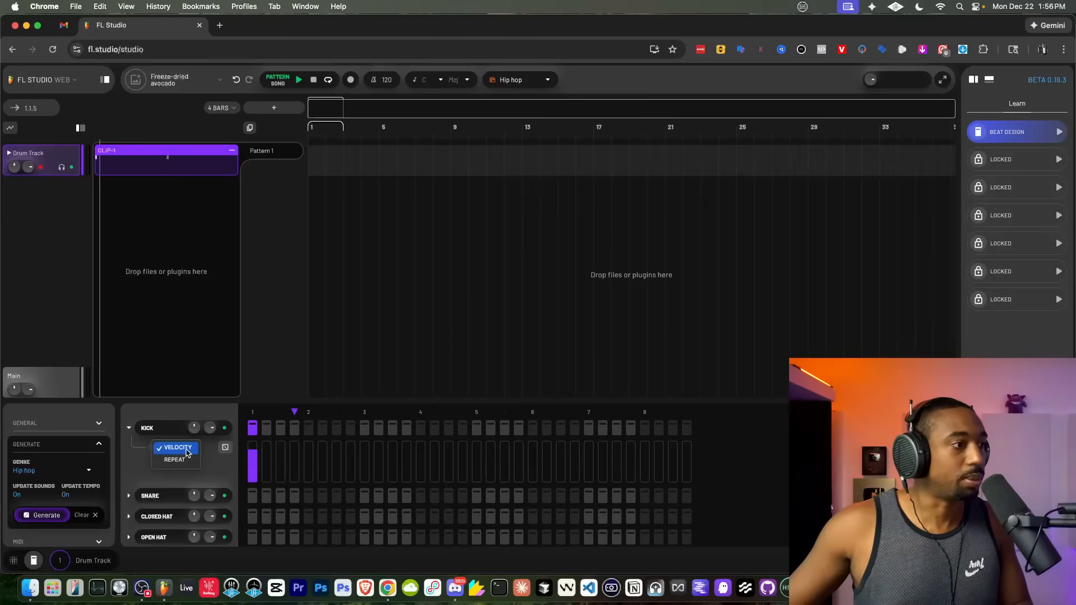
left_click(134, 438)
left_click(130, 429)
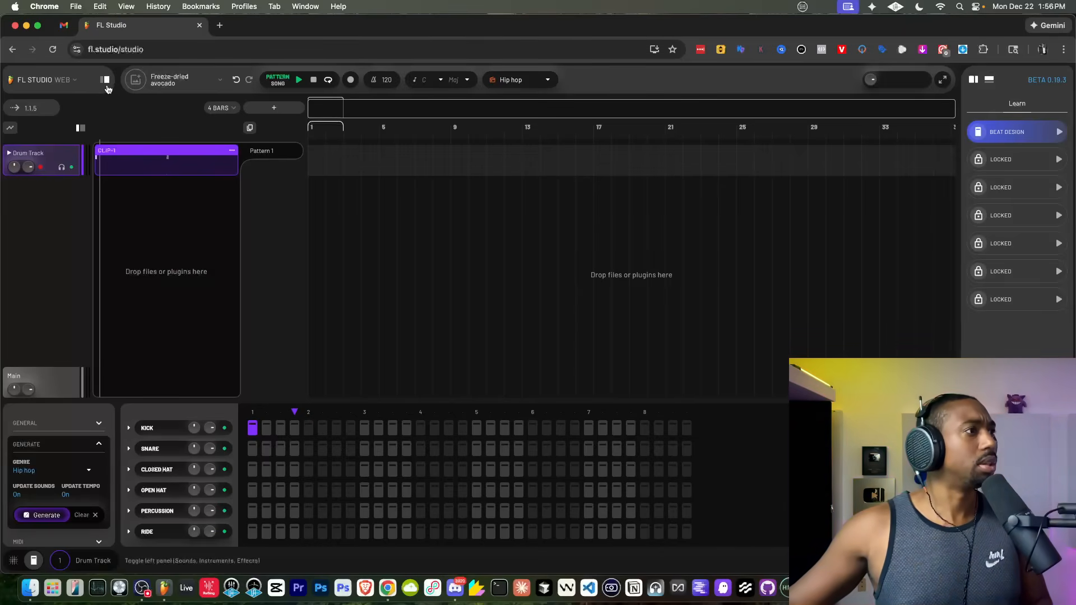
key("space")
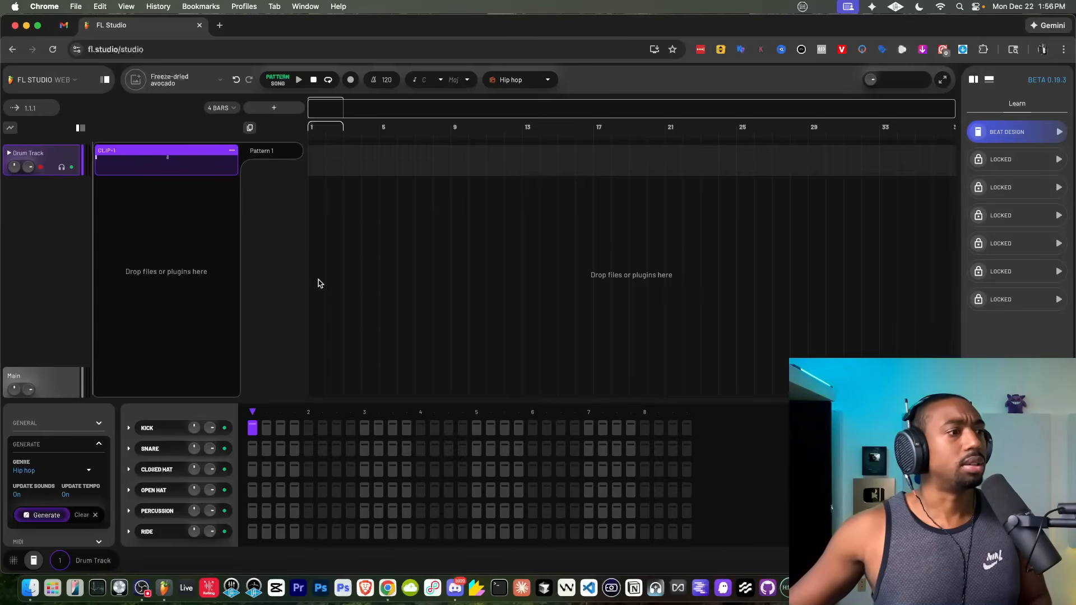
Step: Place closed hats on steps 1, 3 and 5 of the drum pattern
left_click(252, 470)
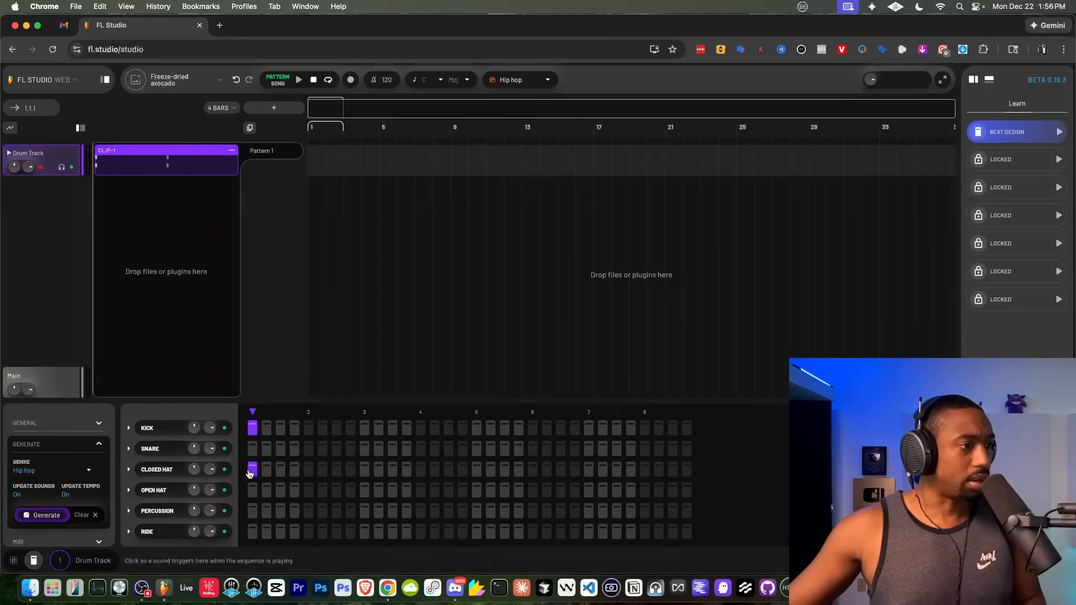
left_click(268, 471)
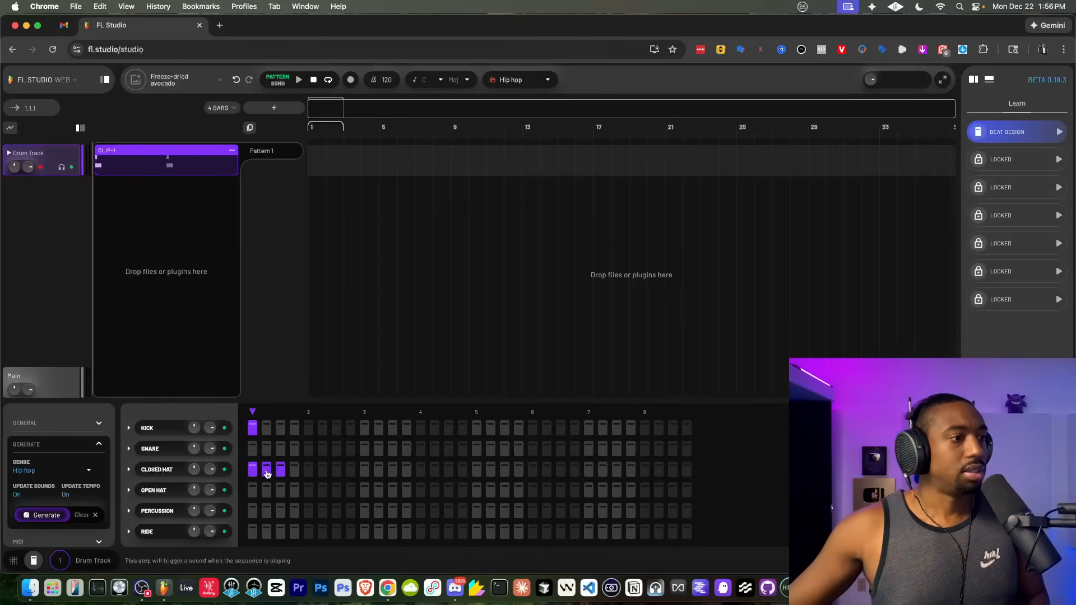
left_click(267, 470)
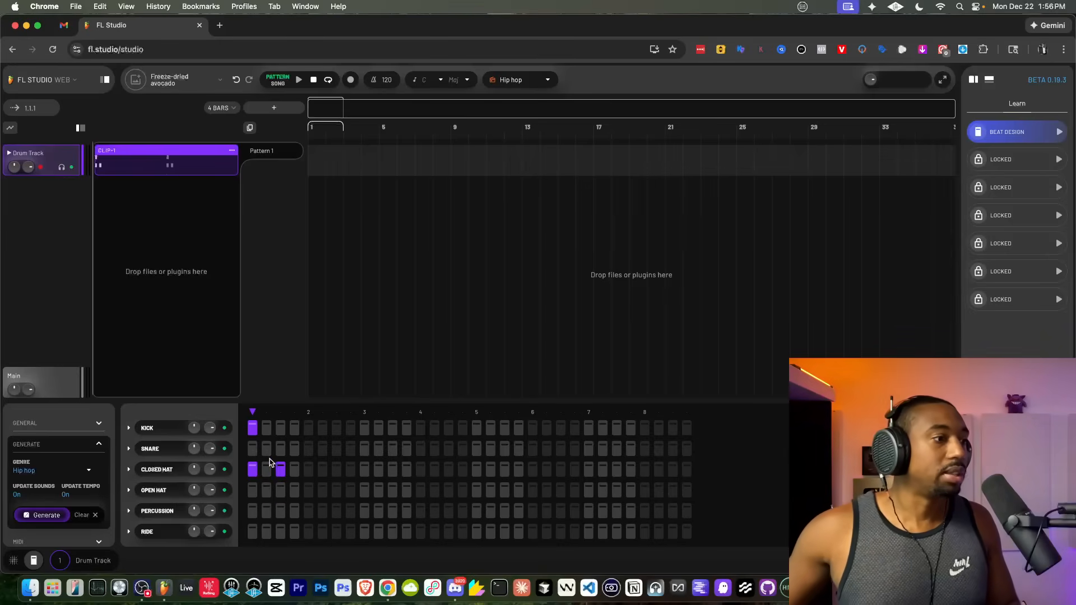
left_click(295, 471)
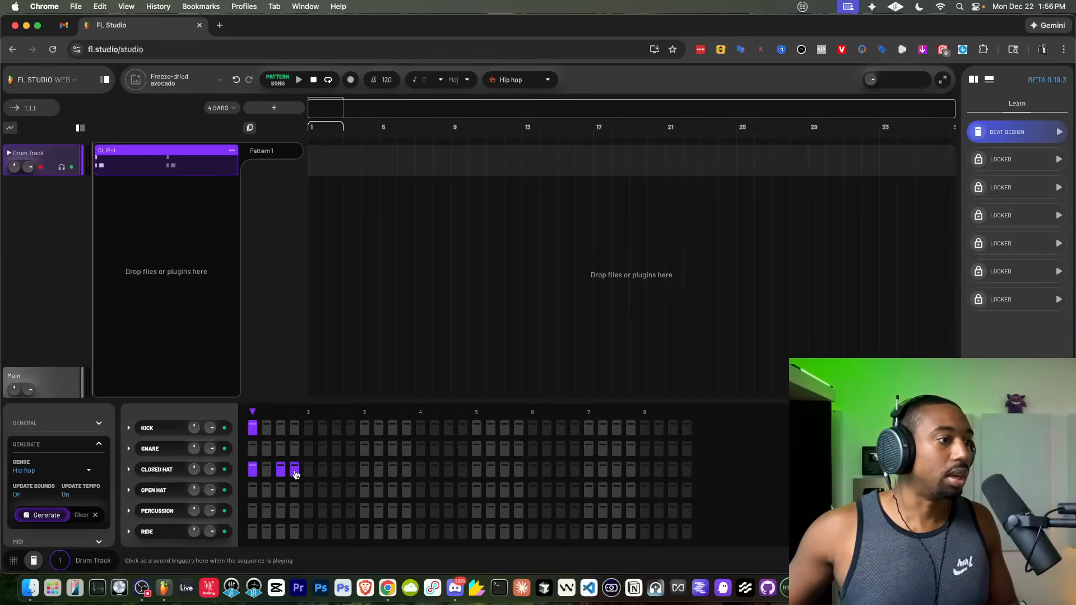
left_click(309, 471)
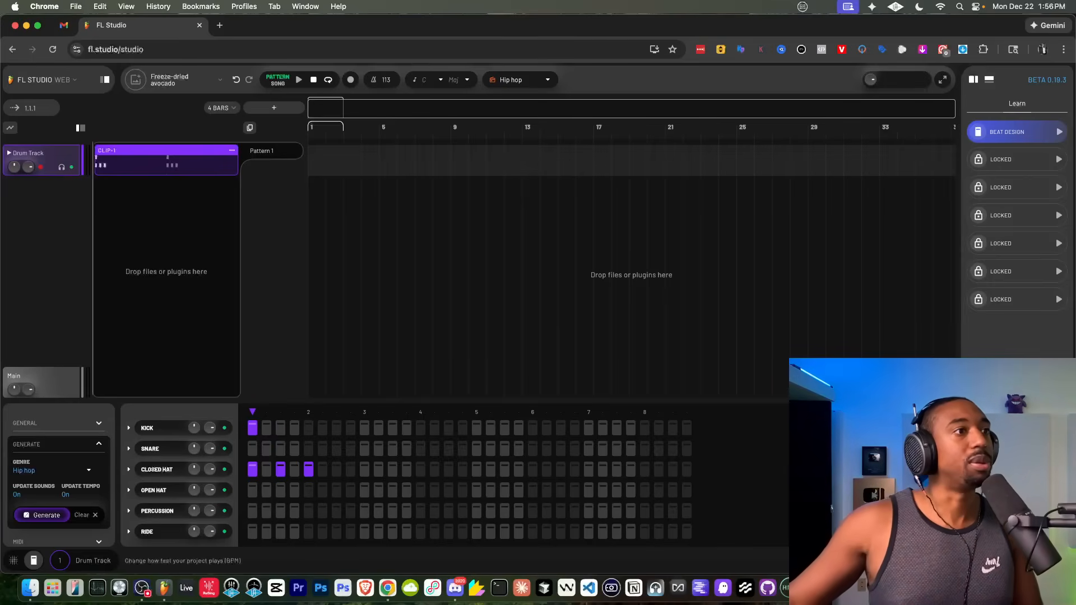
Step: Lower the project tempo to 91 BPM and play the drum pattern at that speed
key("space")
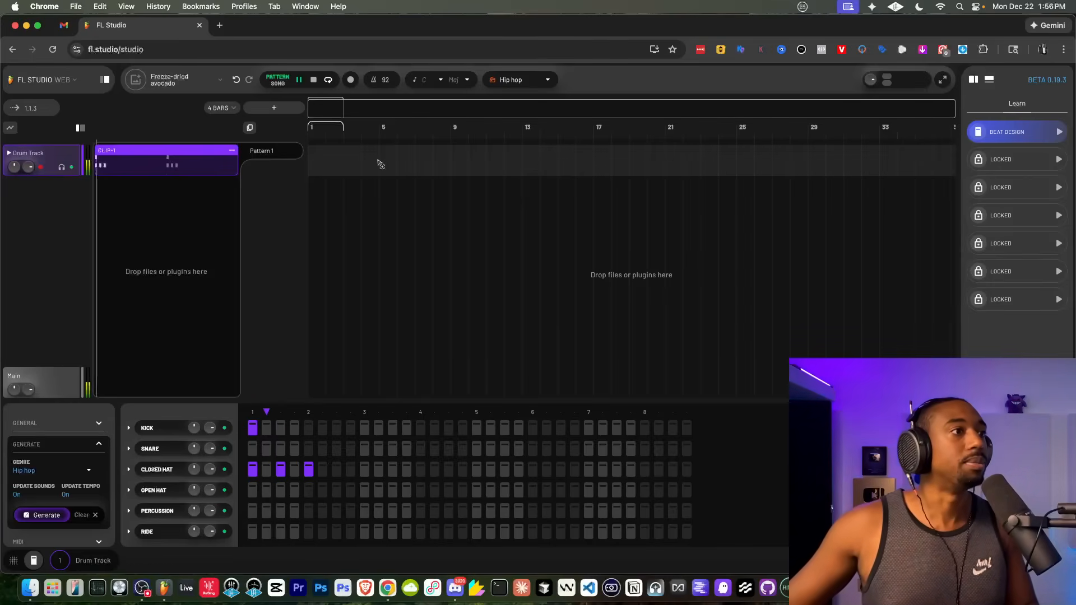
left_click_drag(385, 80, 386, 85)
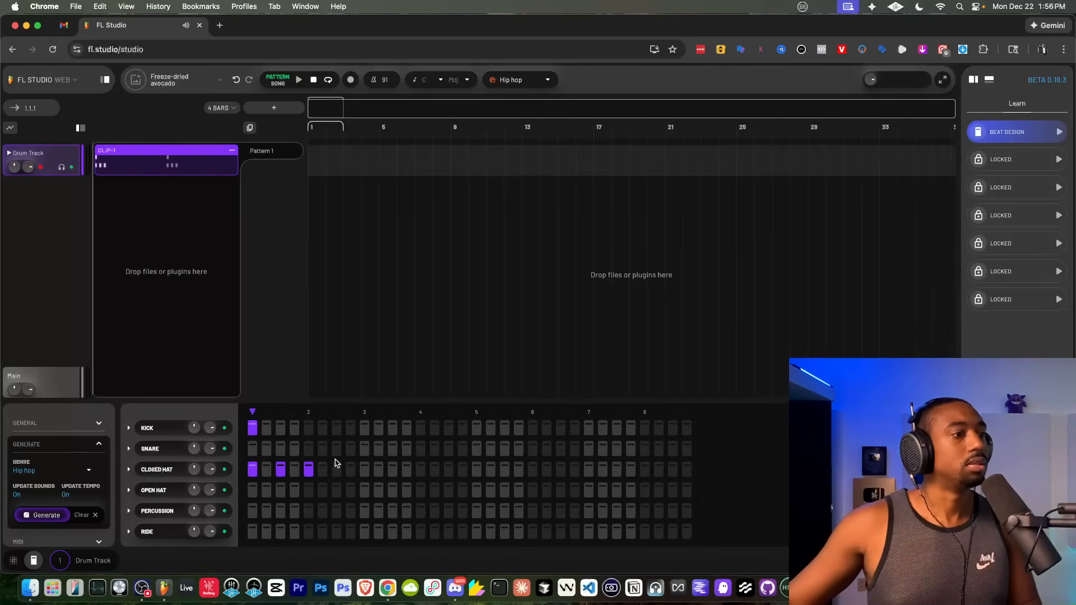
key("space")
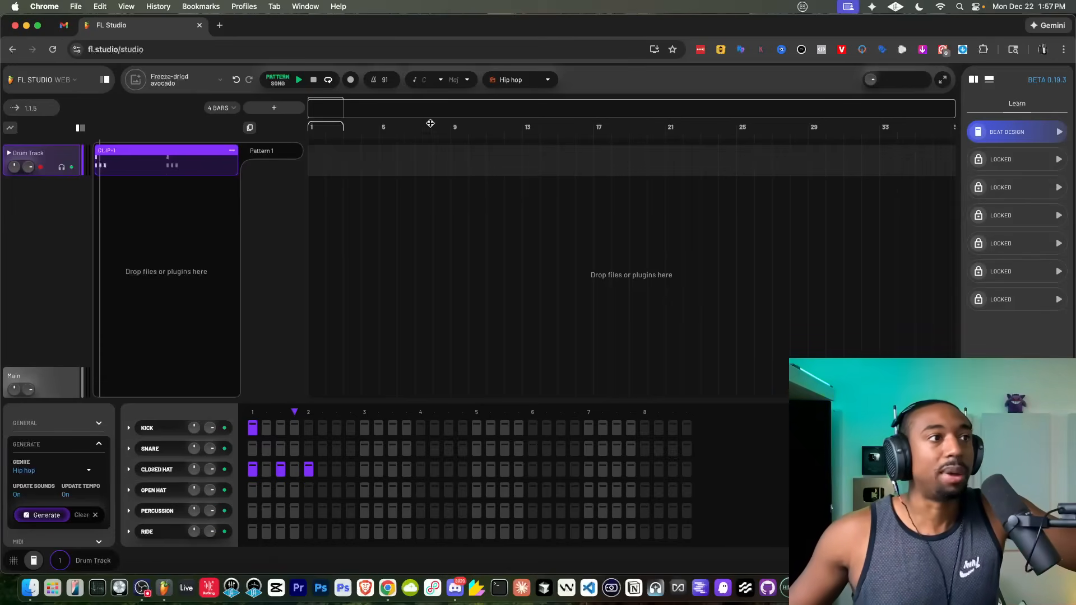
Step: Try Amapiano as the project genre and play the pattern to hear whether it changes
left_click(518, 80)
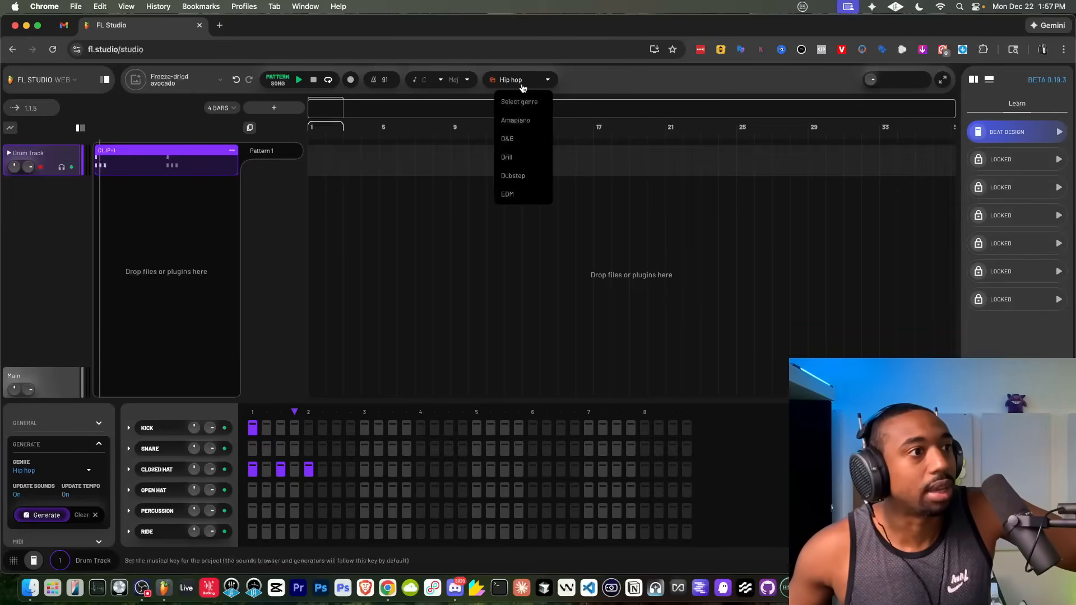
left_click(520, 122)
key("space")
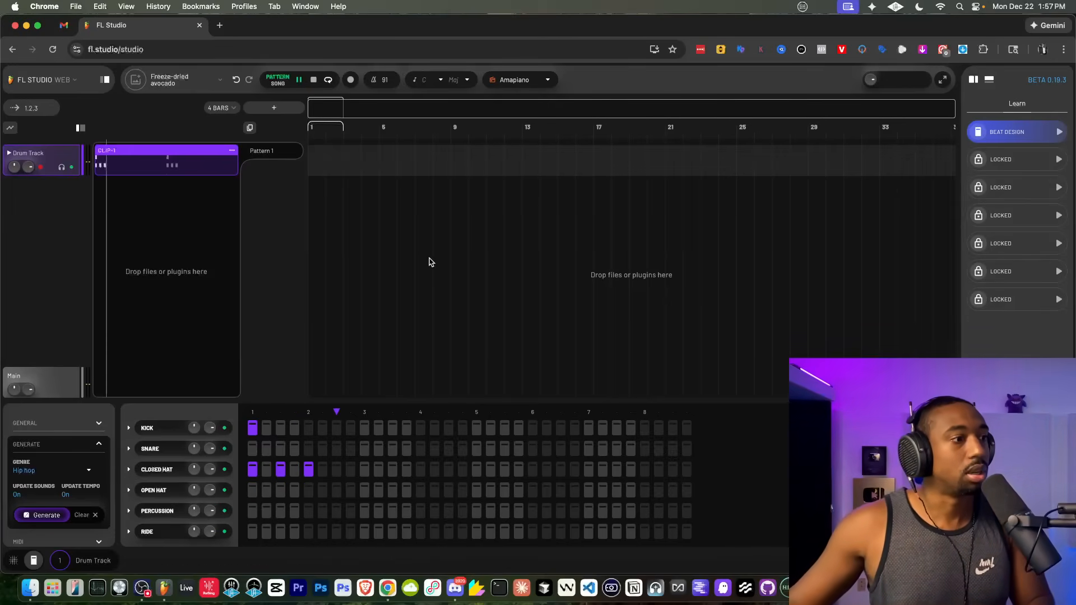
key("space")
Step: Set the project genre back to Hip hop and play the pattern briefly
left_click(535, 82)
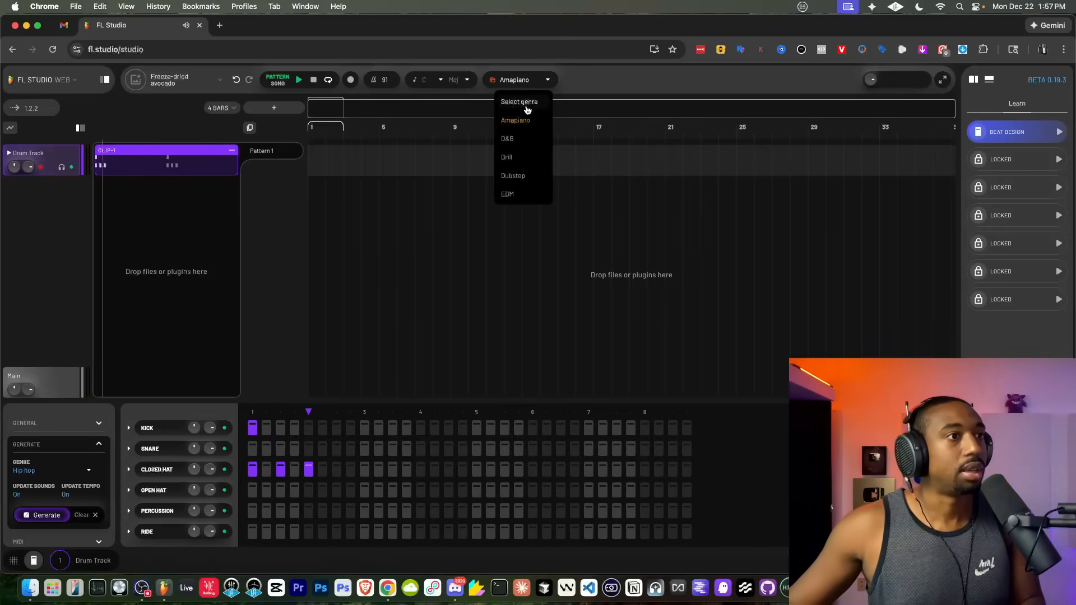
scroll(520, 158, "down", 3)
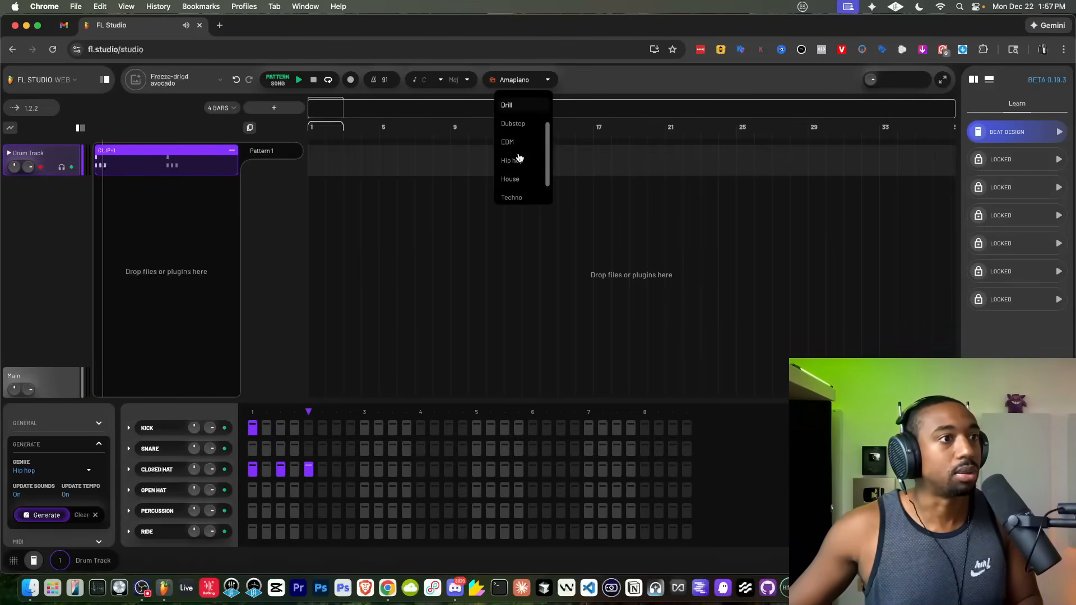
left_click(520, 159)
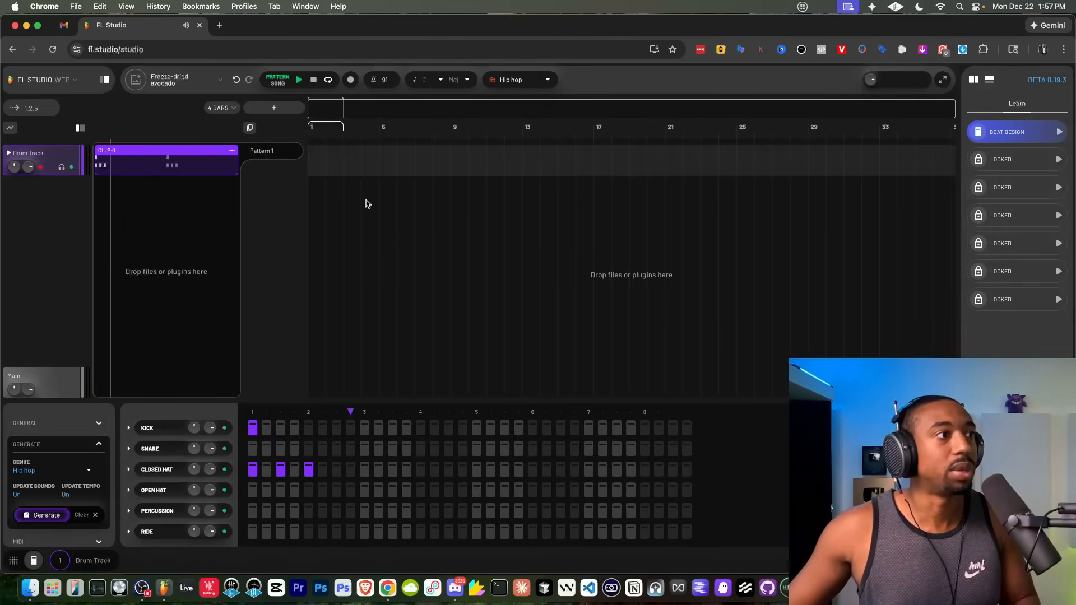
key("space")
key("space")
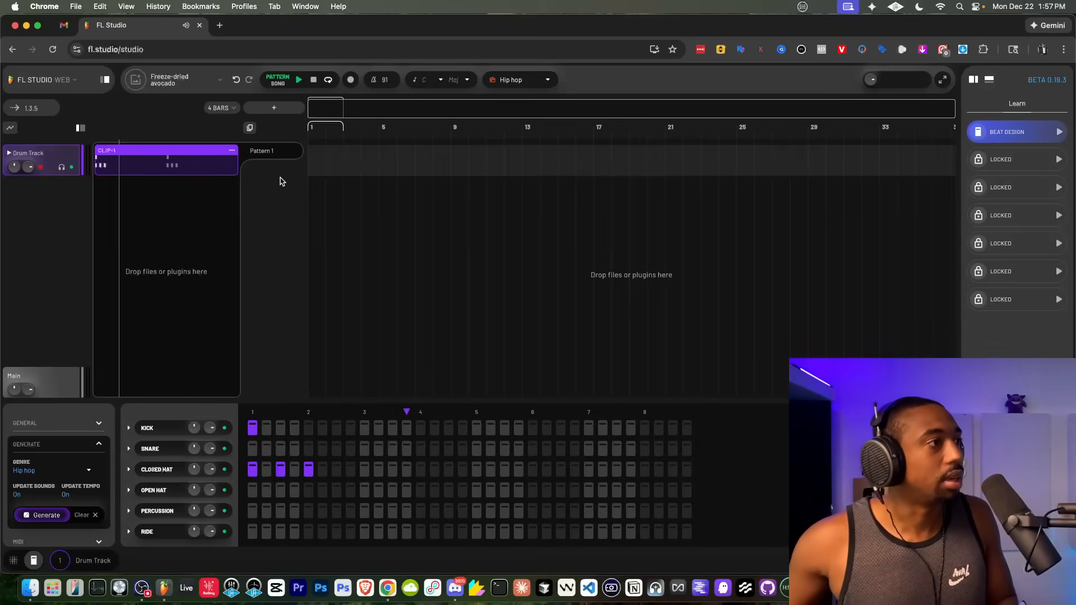
Step: Return playback to the start and place snares on steps 5, 13, 21 and 29 of the pattern
left_click(313, 84)
key("space")
key("space")
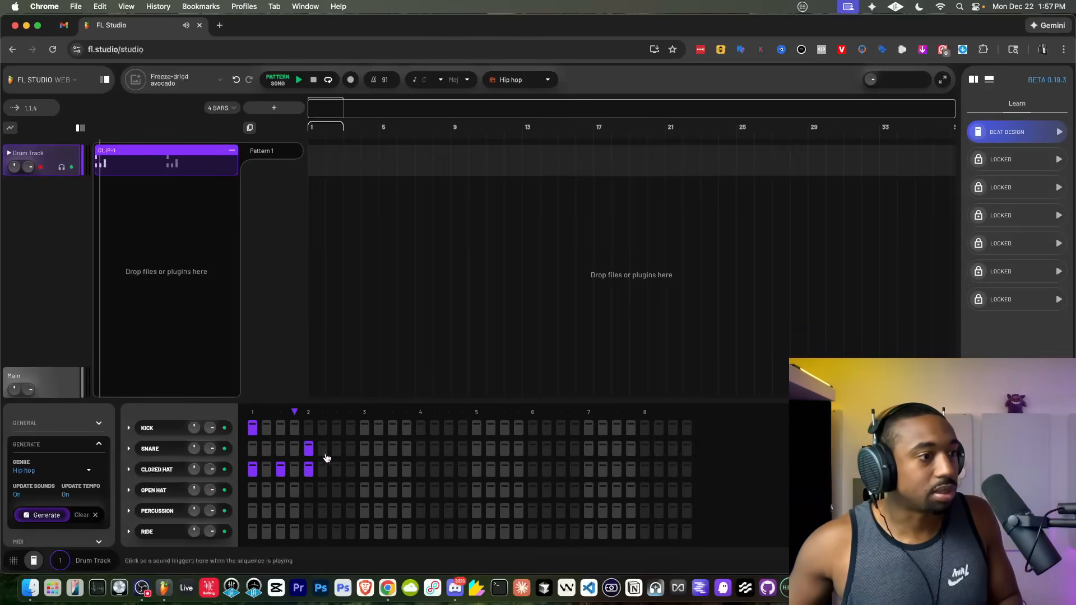
left_click(420, 449)
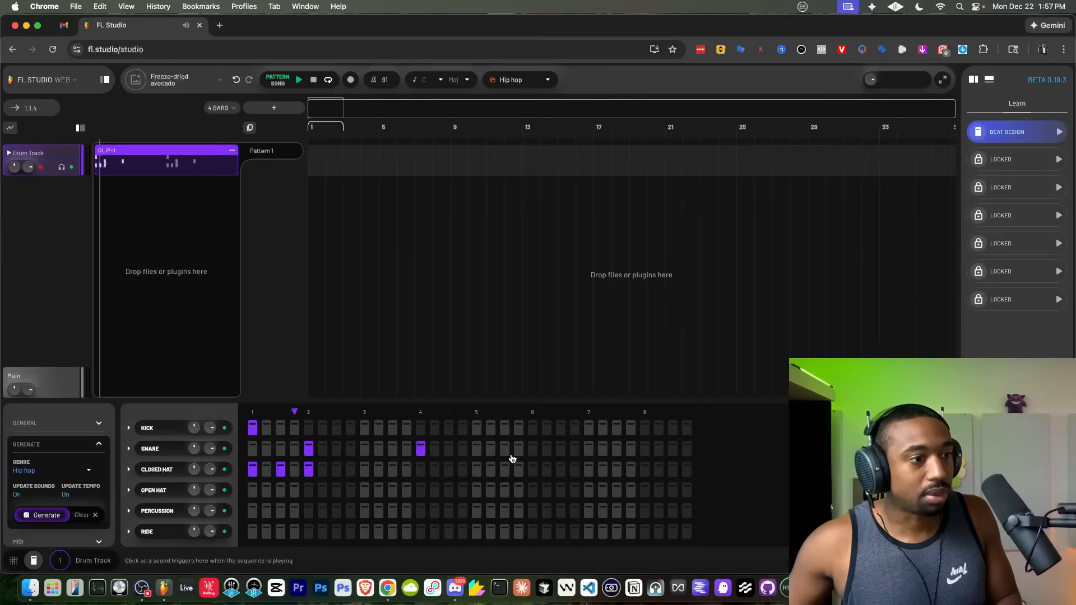
left_click(644, 449)
key("space")
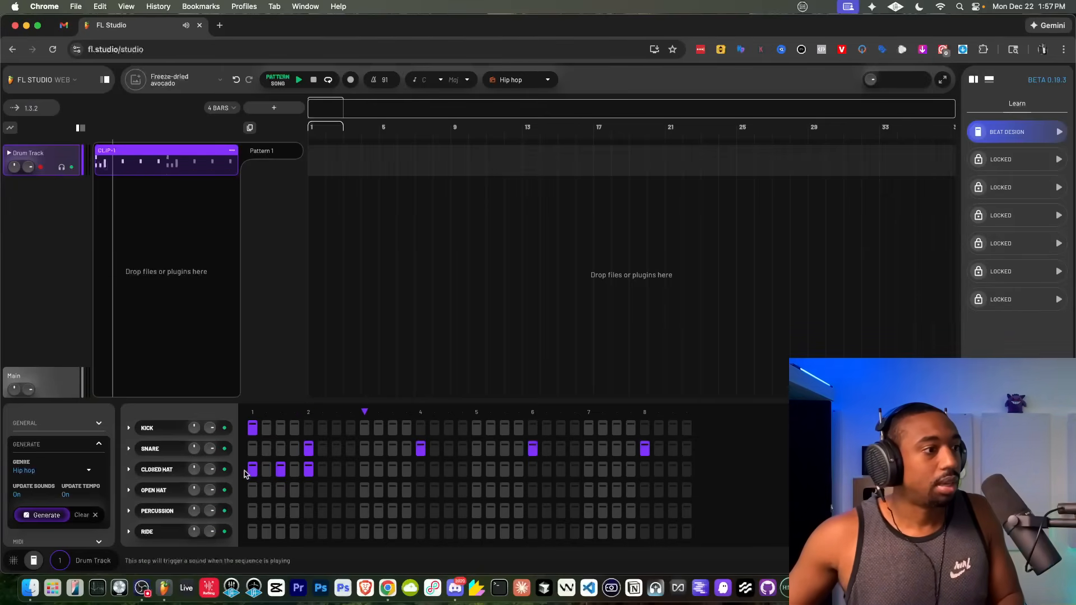
Step: Continue the closed hats on every other step from step 7 through step 31
left_click(129, 474)
left_click(129, 474)
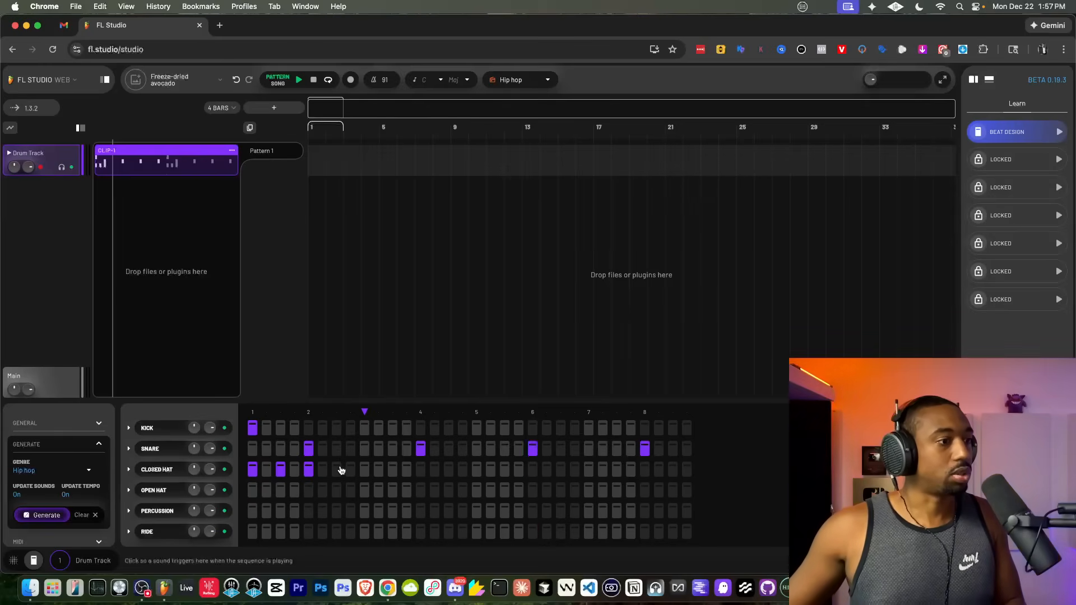
left_click(365, 469)
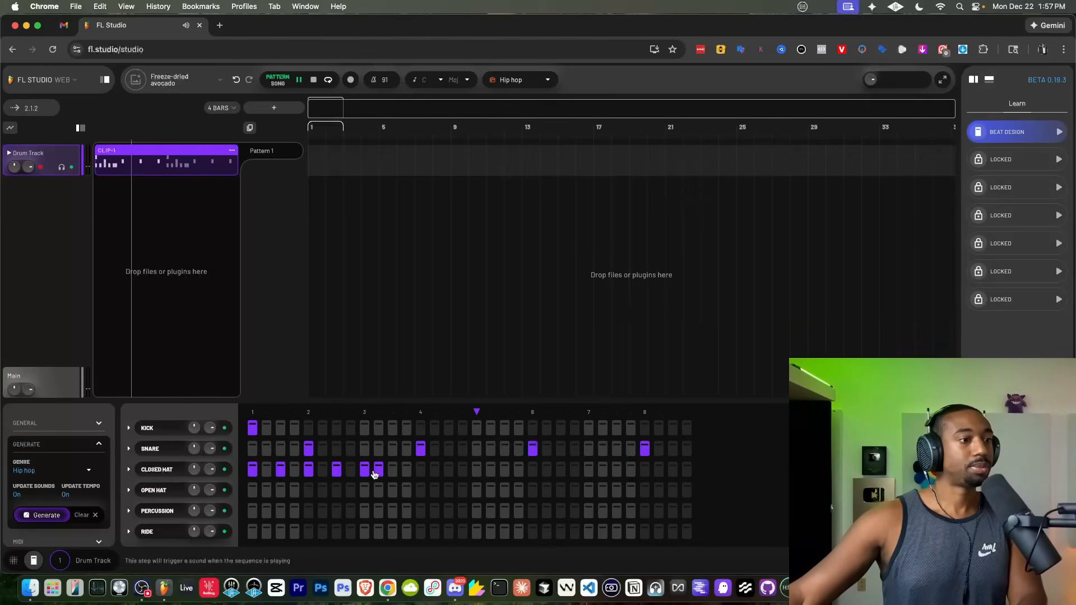
left_click(378, 470)
left_click(392, 470)
left_click(380, 471)
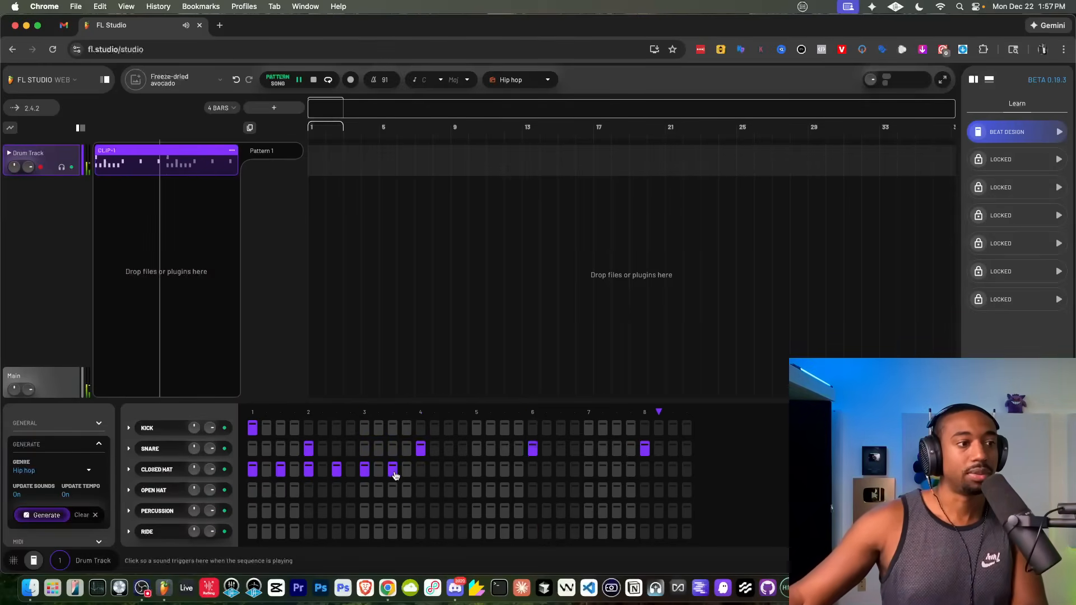
left_click(421, 471)
left_click(448, 470)
left_click(477, 471)
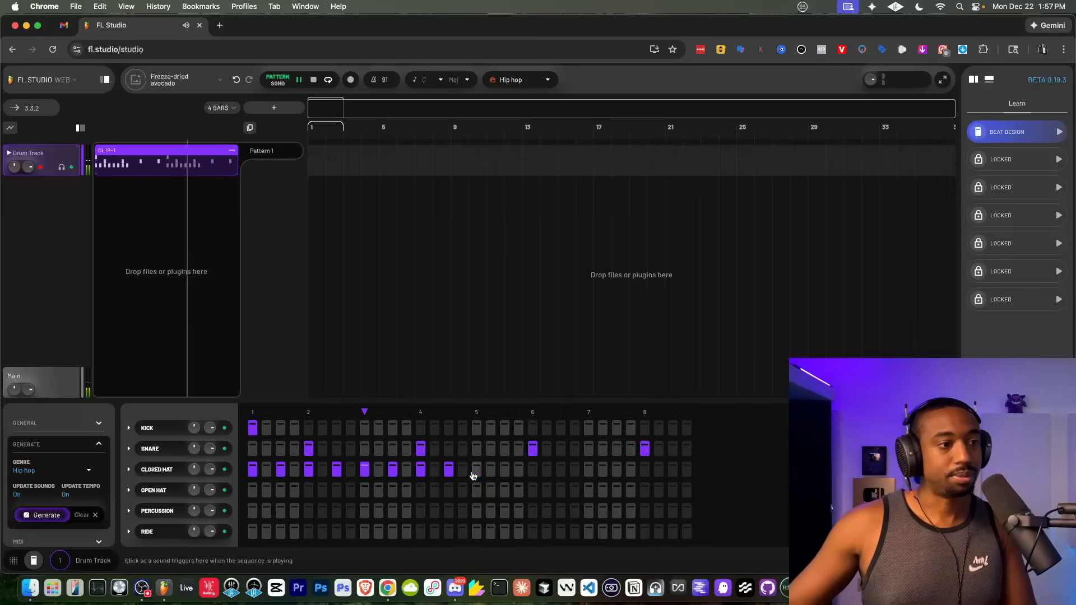
left_click(504, 471)
left_click(533, 471)
left_click(560, 470)
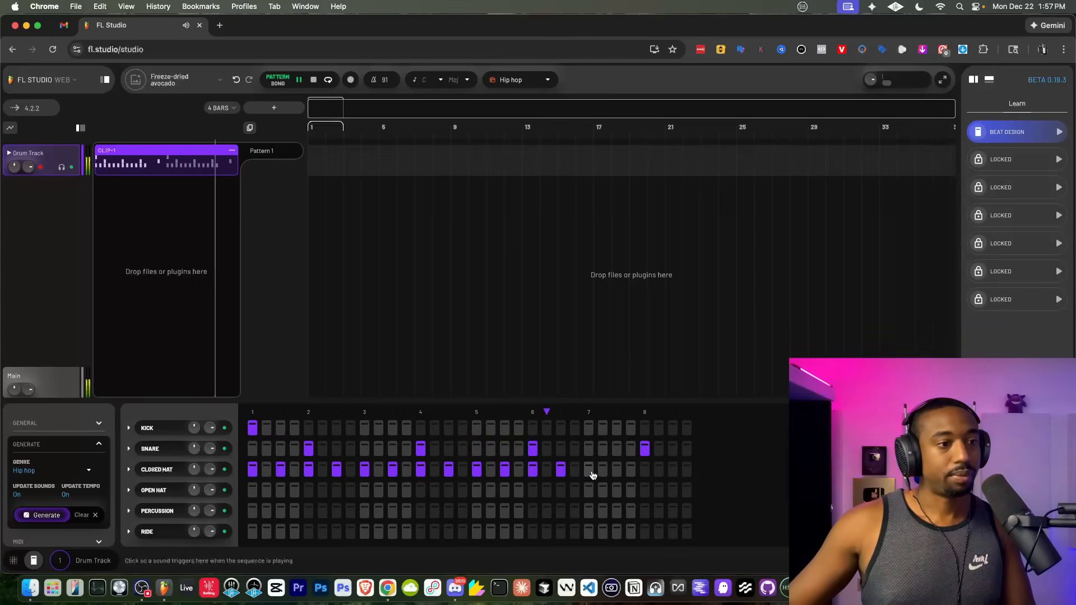
left_click(588, 470)
left_click(617, 471)
left_click(645, 470)
left_click(671, 471)
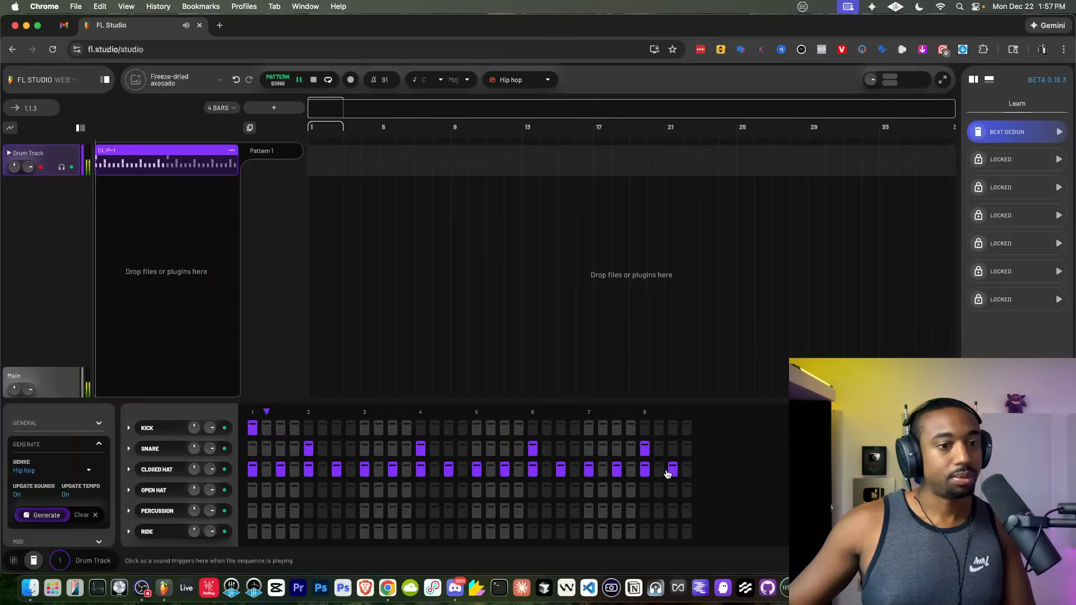
Step: Add kicks on steps 11, 16, 17 and 27 while auditioning the pattern
left_click(392, 428)
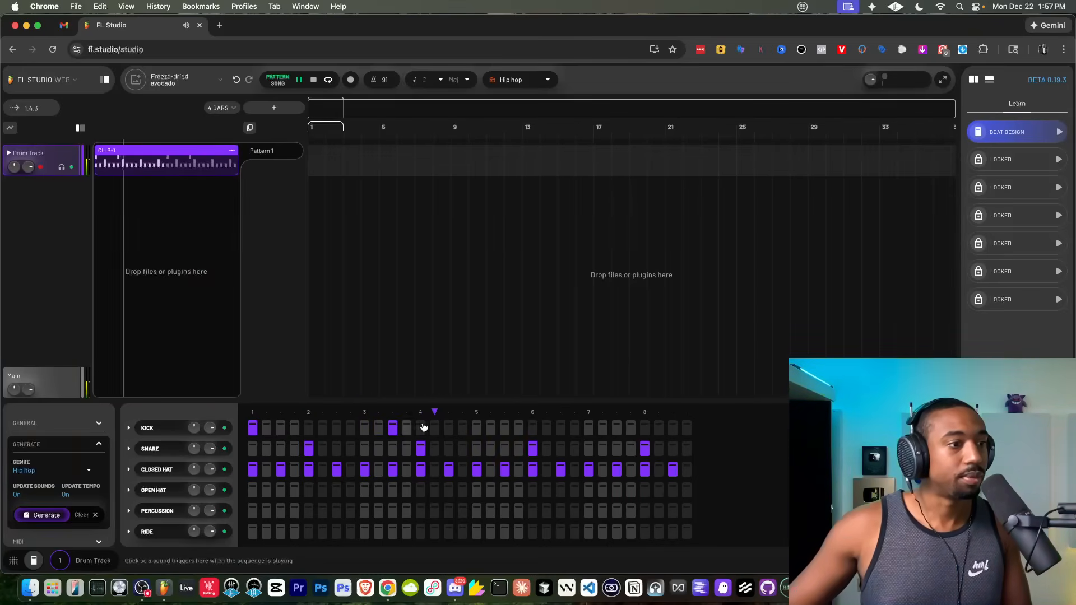
left_click(463, 429)
left_click(477, 428)
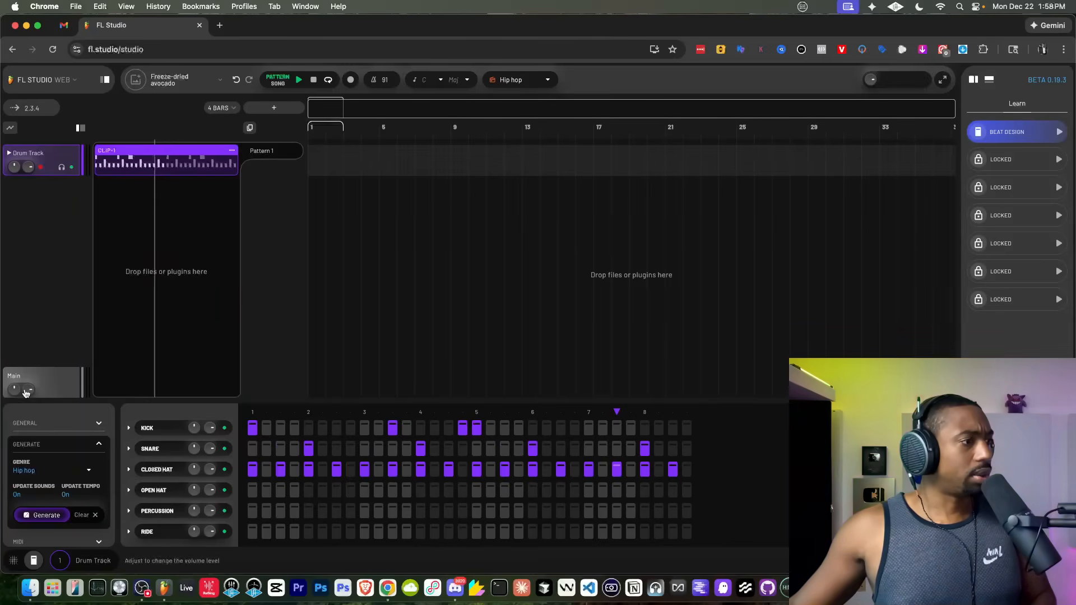
key("space")
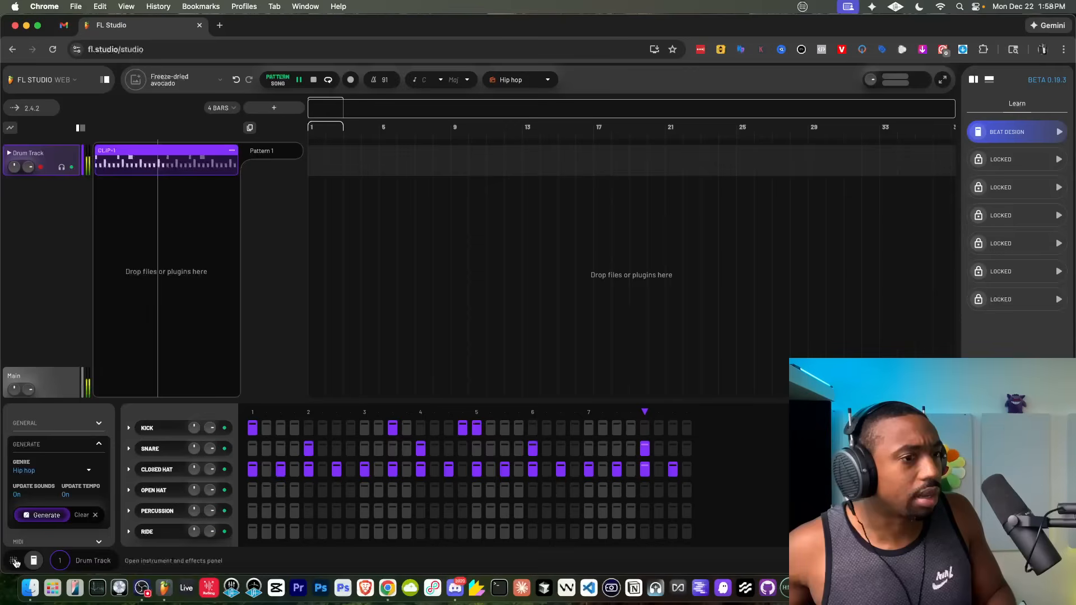
left_click(127, 428)
left_click(128, 428)
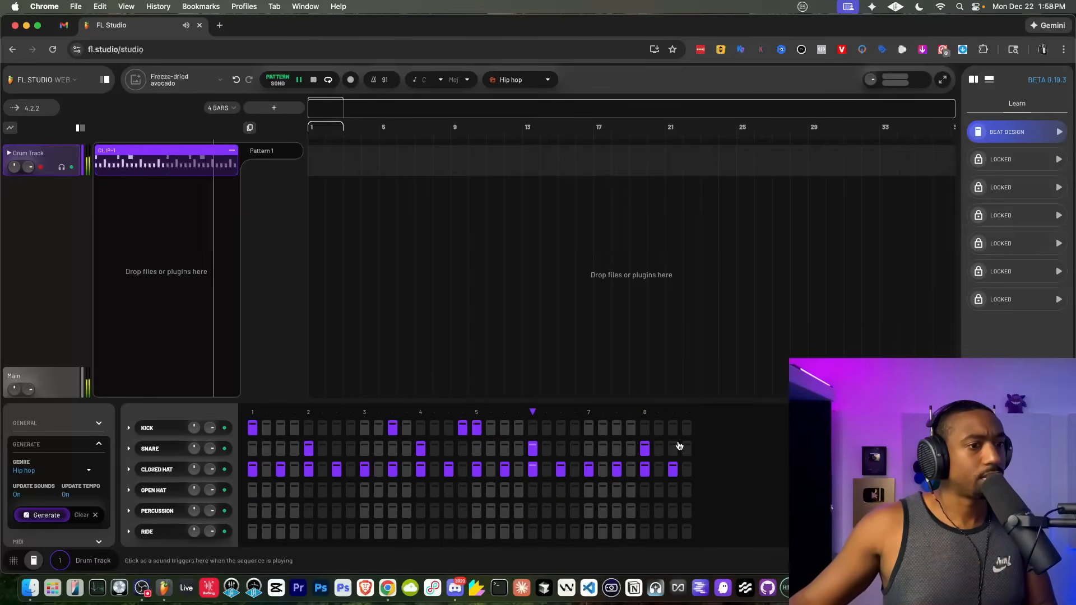
left_click(617, 428)
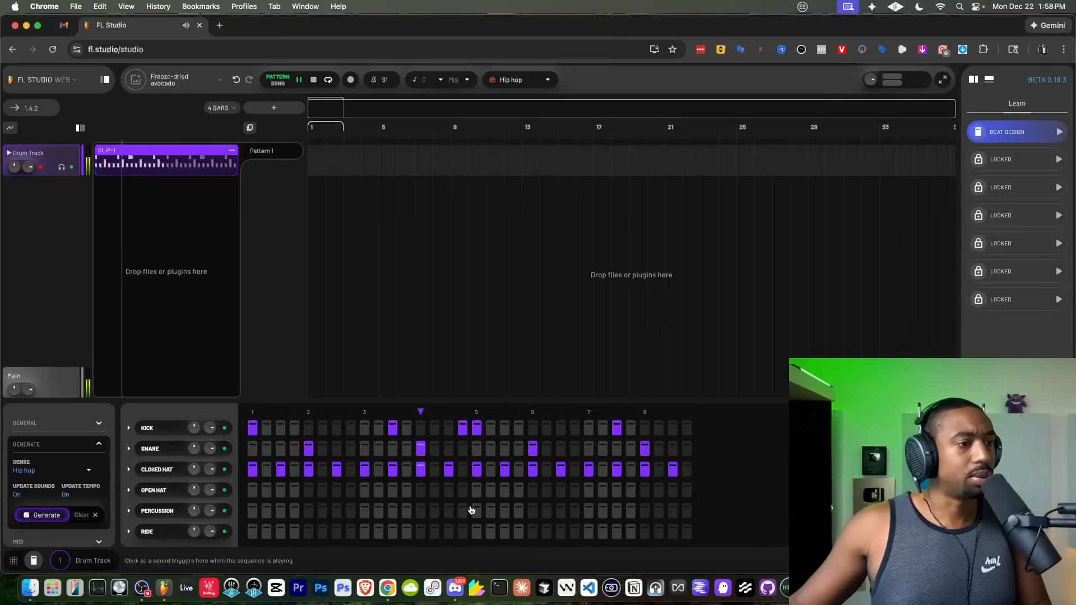
Step: Place percussion hits on steps 8, 10, 24 and 26 and a ride on step 31, then stop playback
left_click(561, 511)
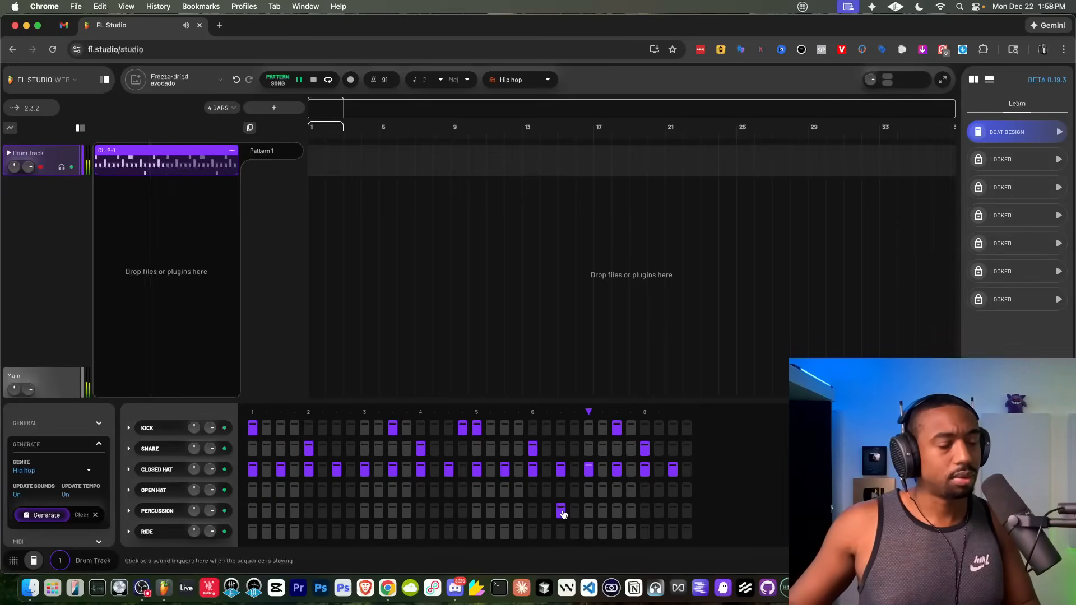
left_click(350, 511)
left_click(392, 511)
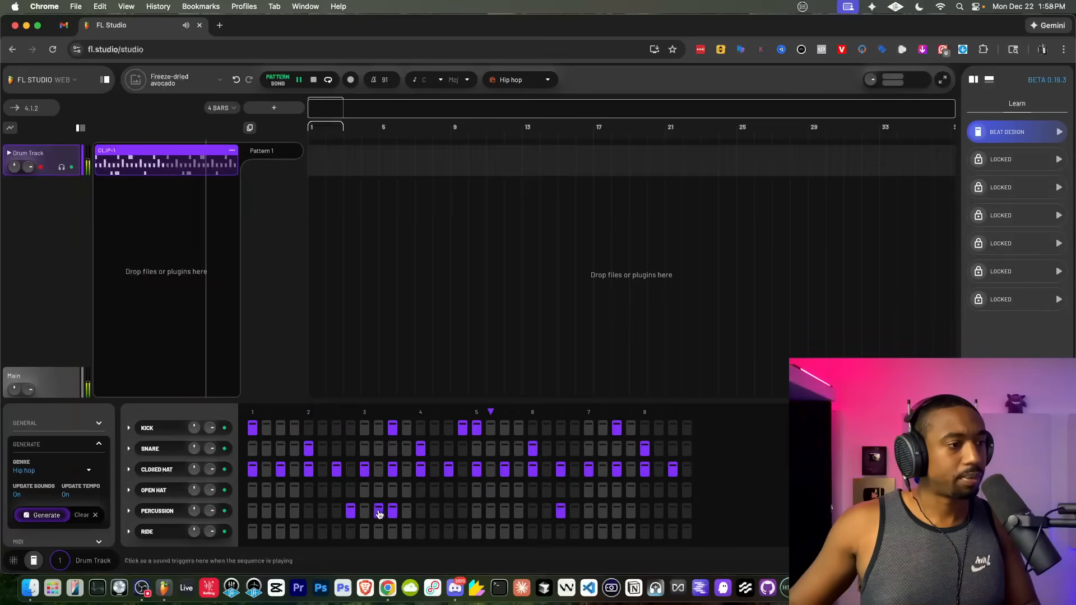
left_click(378, 511)
left_click(392, 511)
left_click(560, 511)
left_click(575, 511)
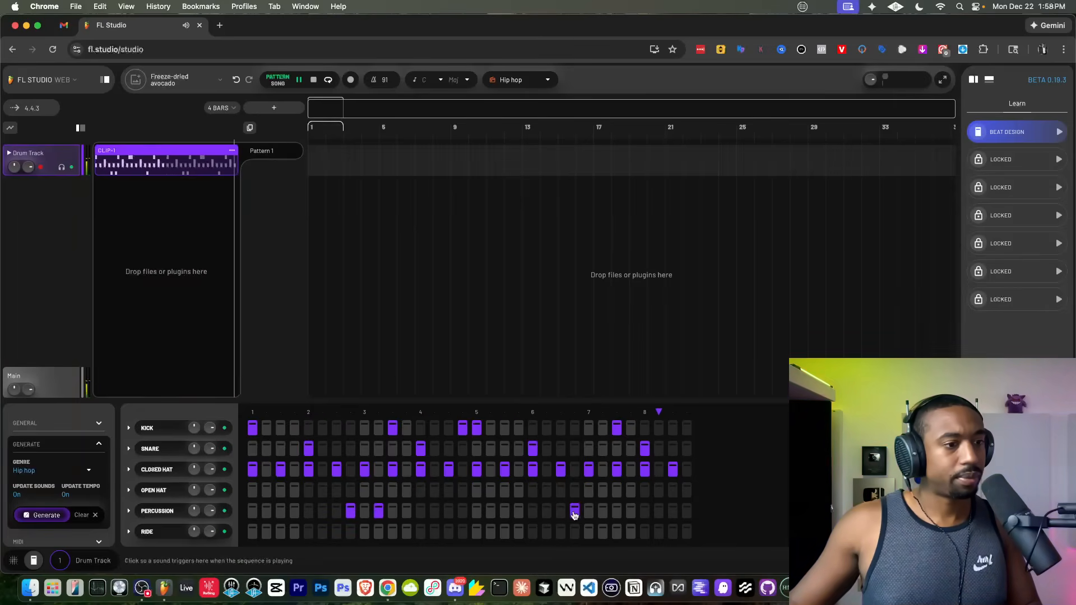
left_click(602, 511)
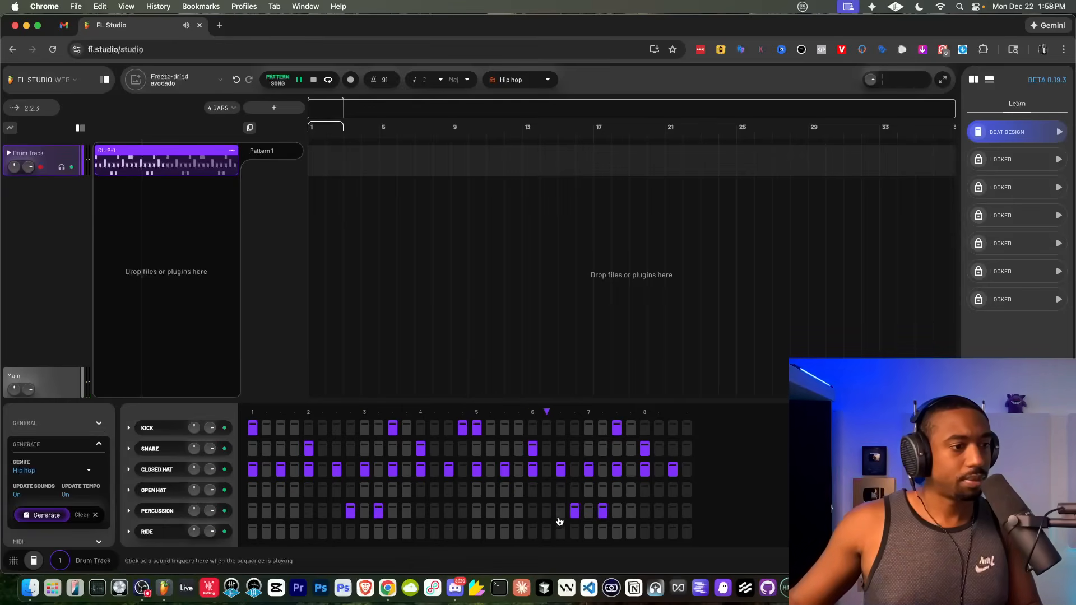
left_click(673, 533)
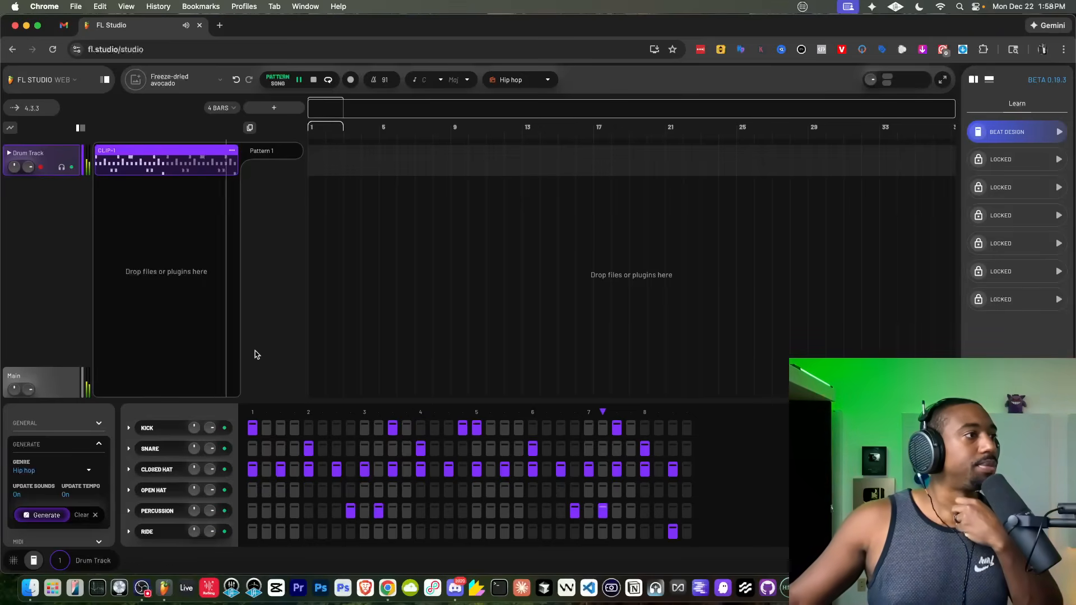
key("space")
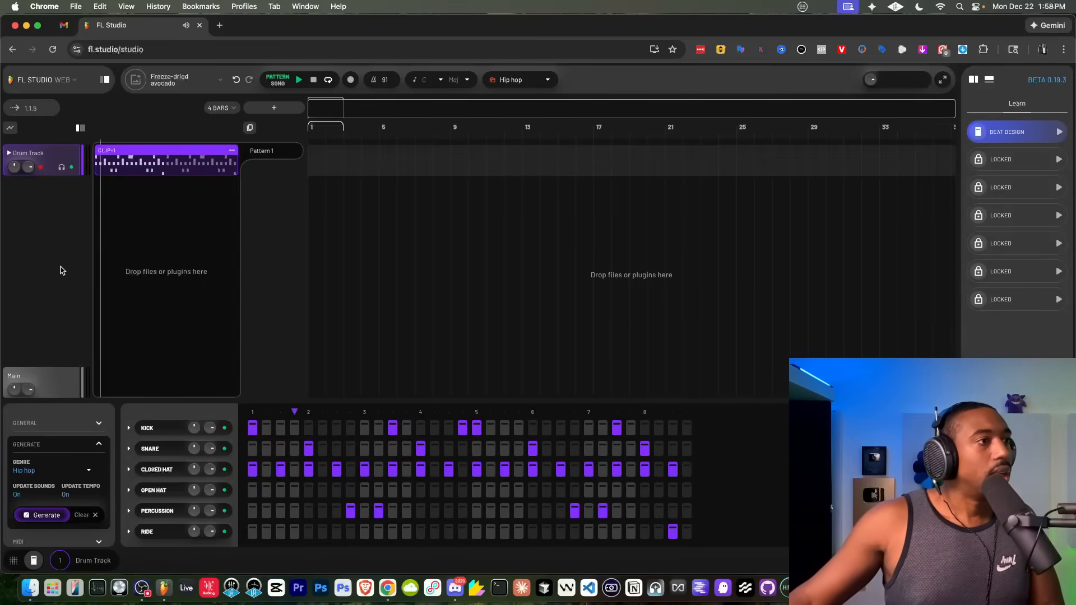
Step: Allow the site MIDI device access and set the MIDI input to KRONOS KEYBOARD in the settings
left_click(67, 82)
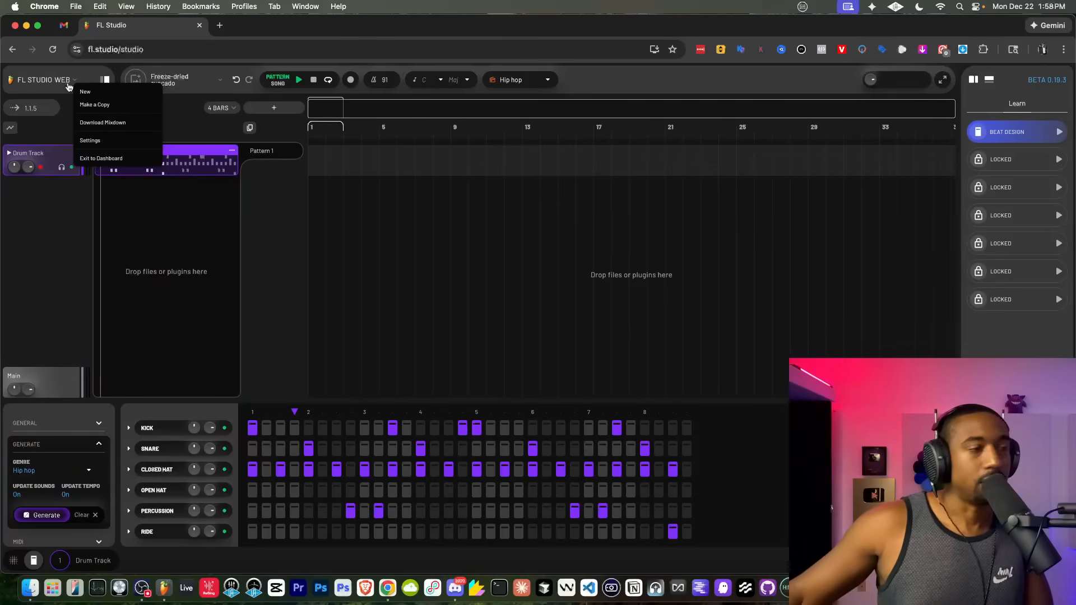
left_click(90, 140)
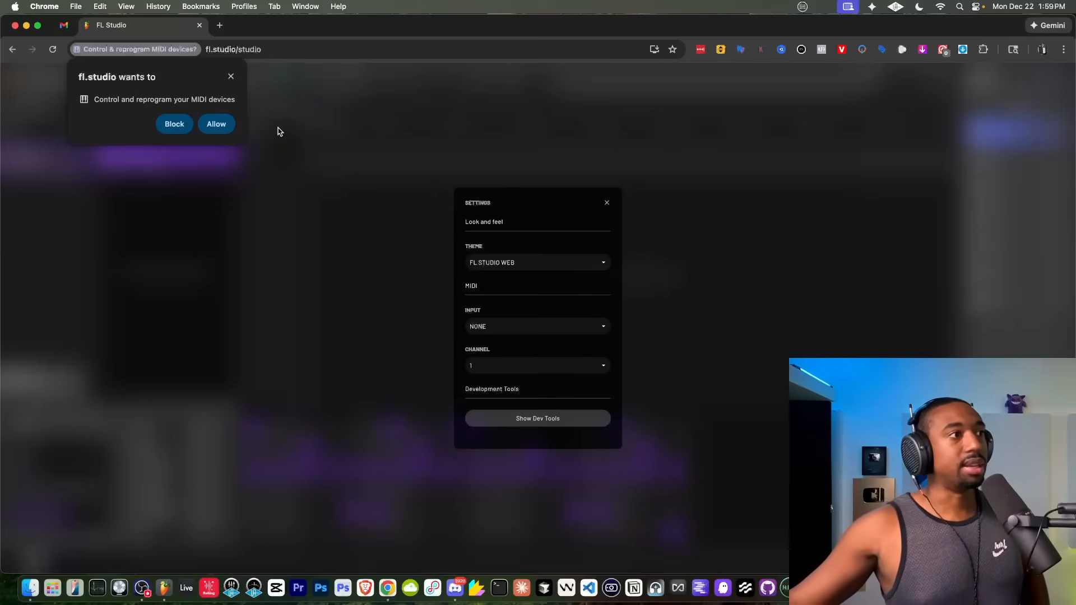
left_click(216, 124)
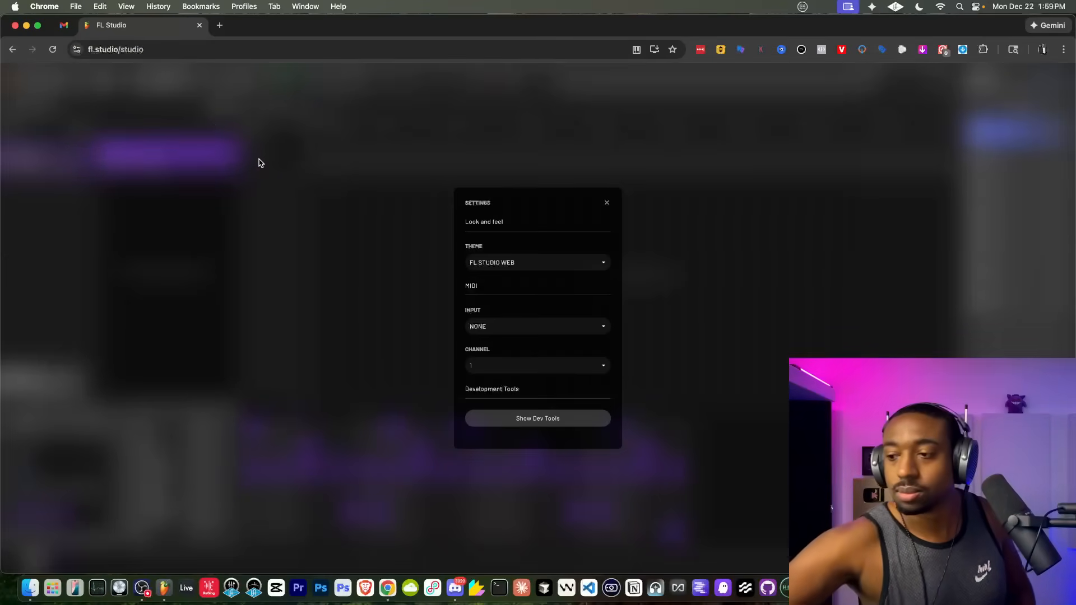
left_click(504, 331)
left_click(501, 366)
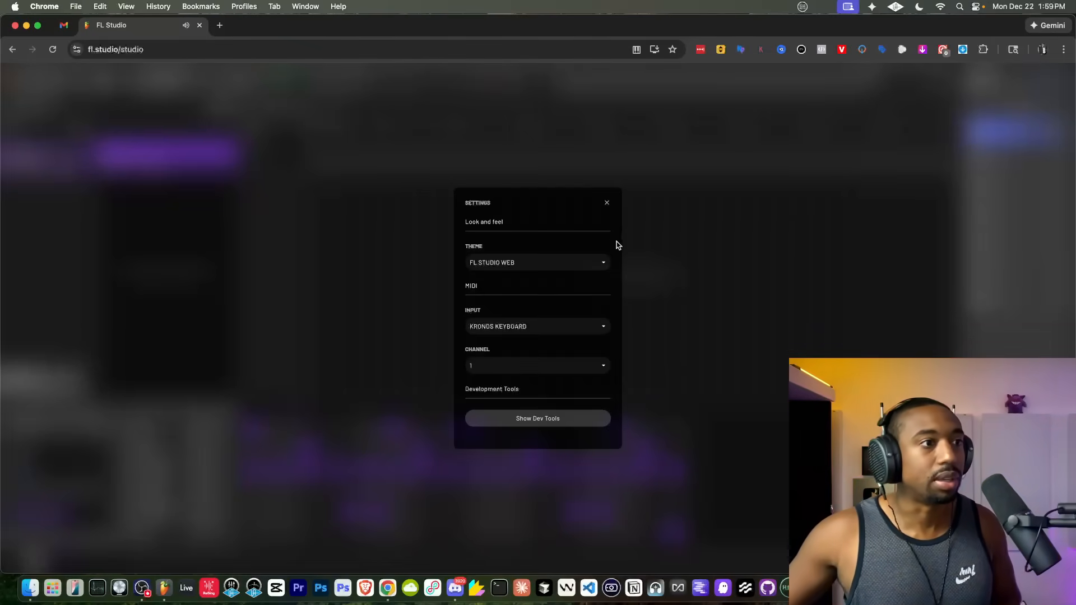
left_click(607, 205)
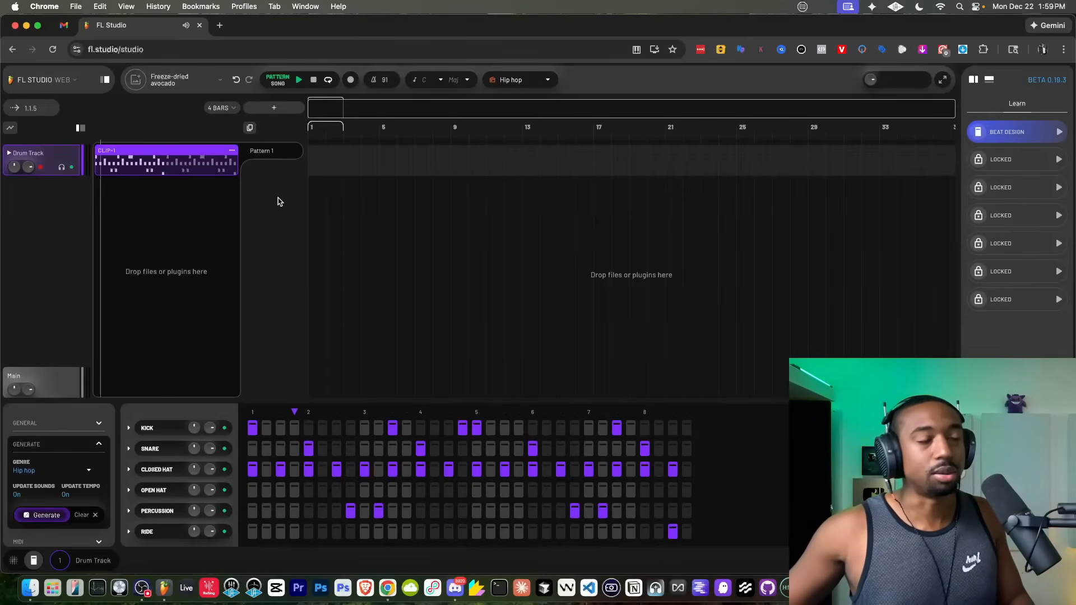
right_click(111, 211)
left_click(66, 212)
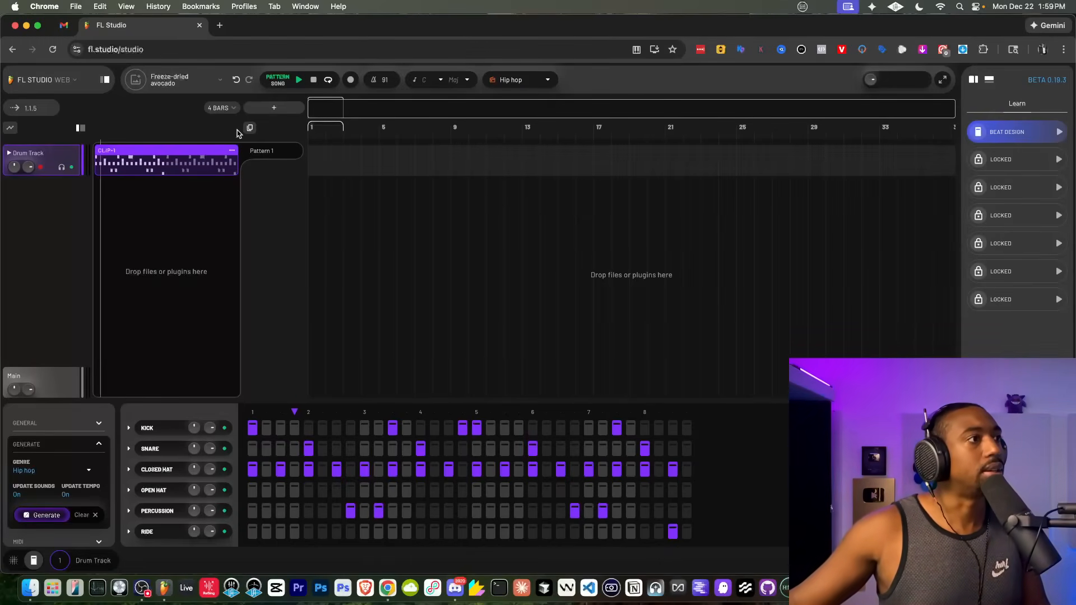
left_click(137, 82)
left_click(634, 242)
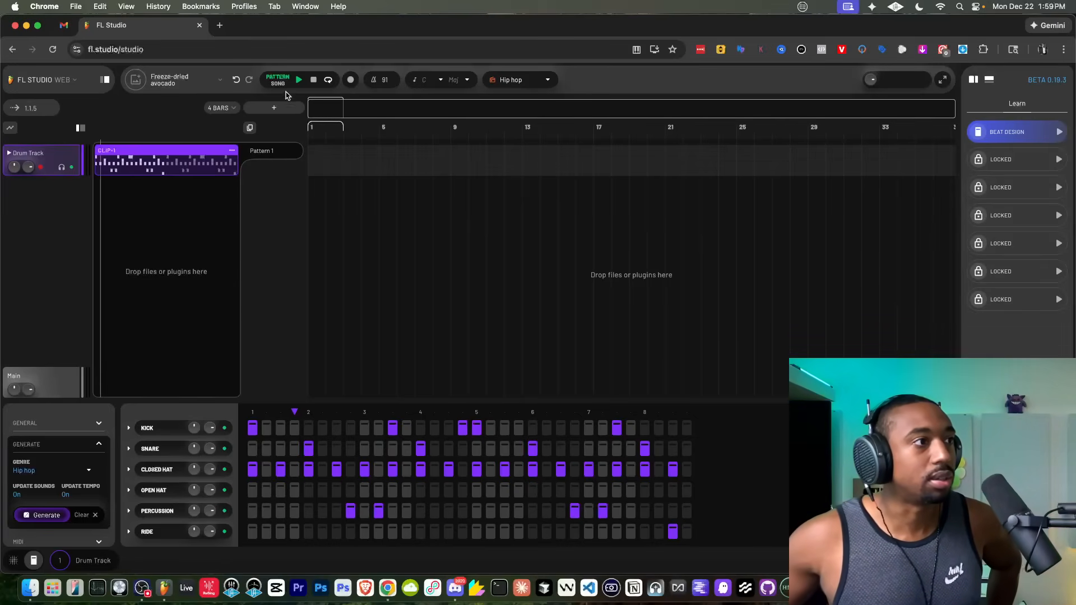
Step: Try adding a second pattern with an empty drum clip, and undo both additions
left_click(274, 108)
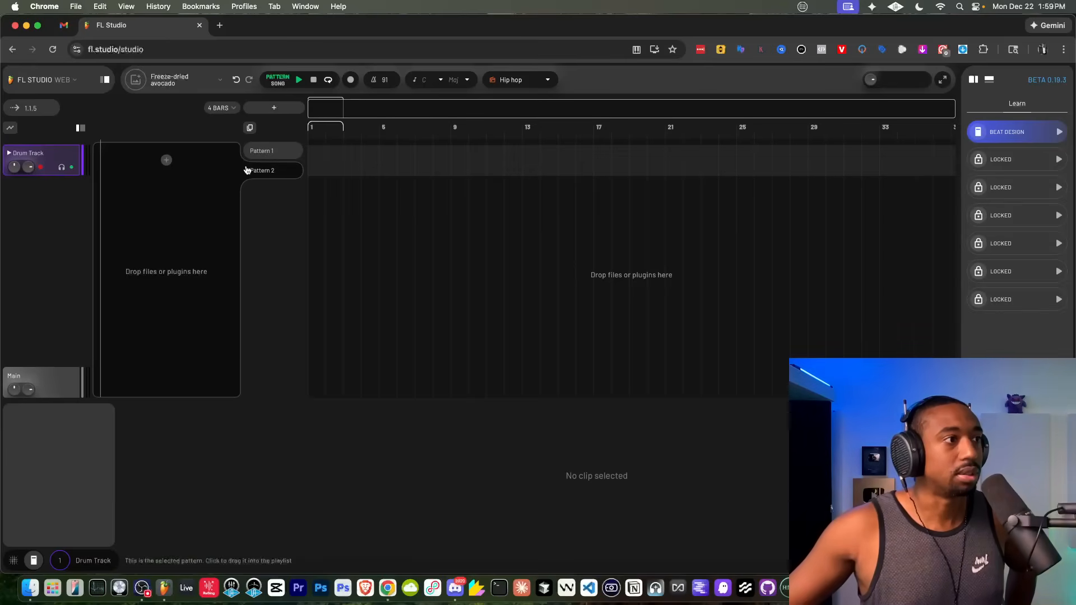
left_click(166, 159)
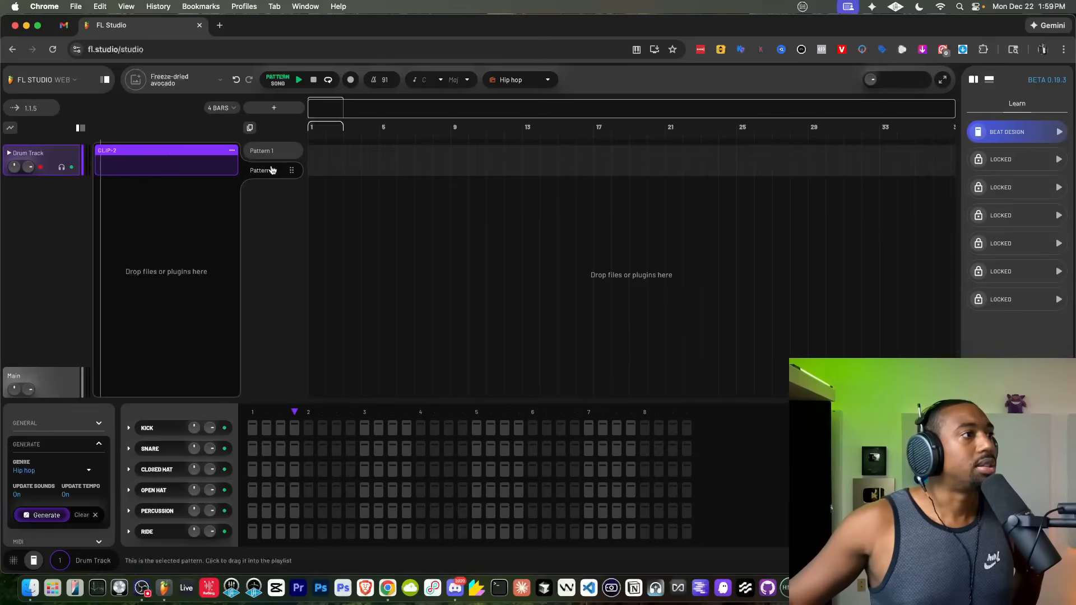
left_click(234, 82)
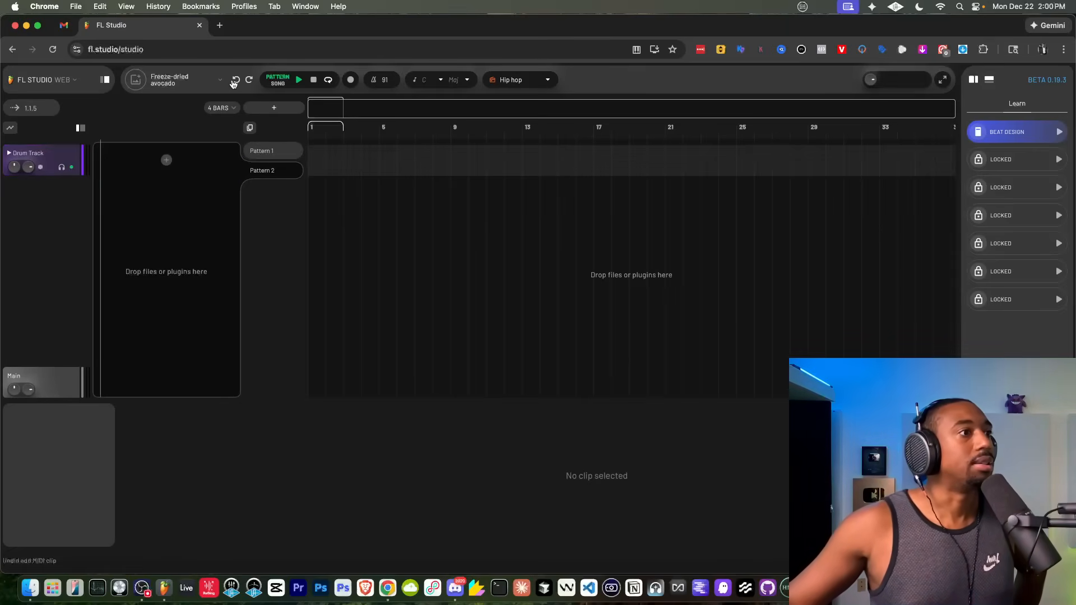
left_click(236, 82)
right_click(137, 213)
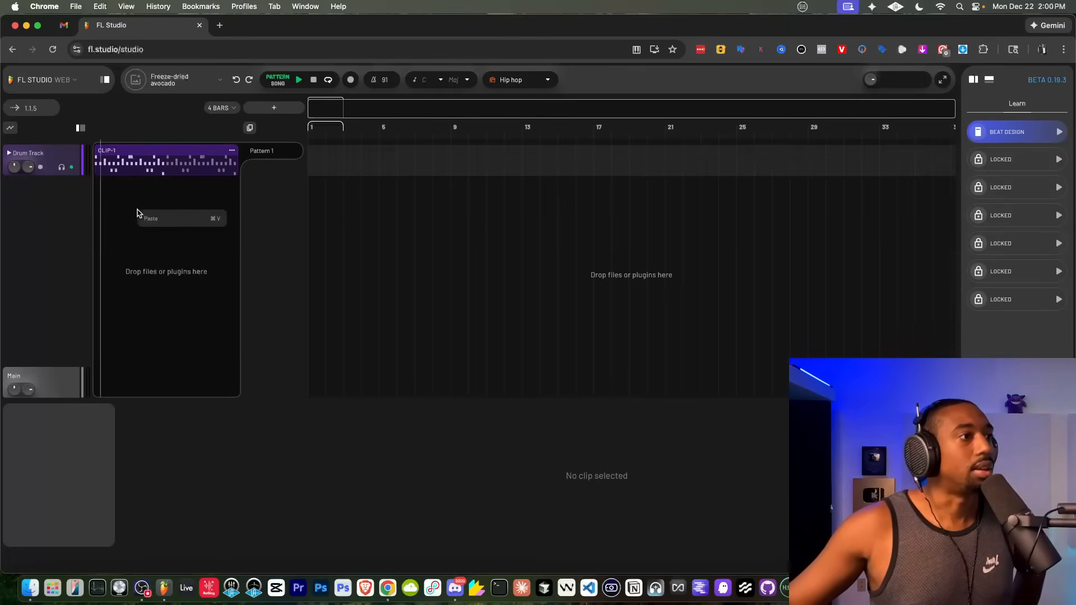
left_click(106, 210)
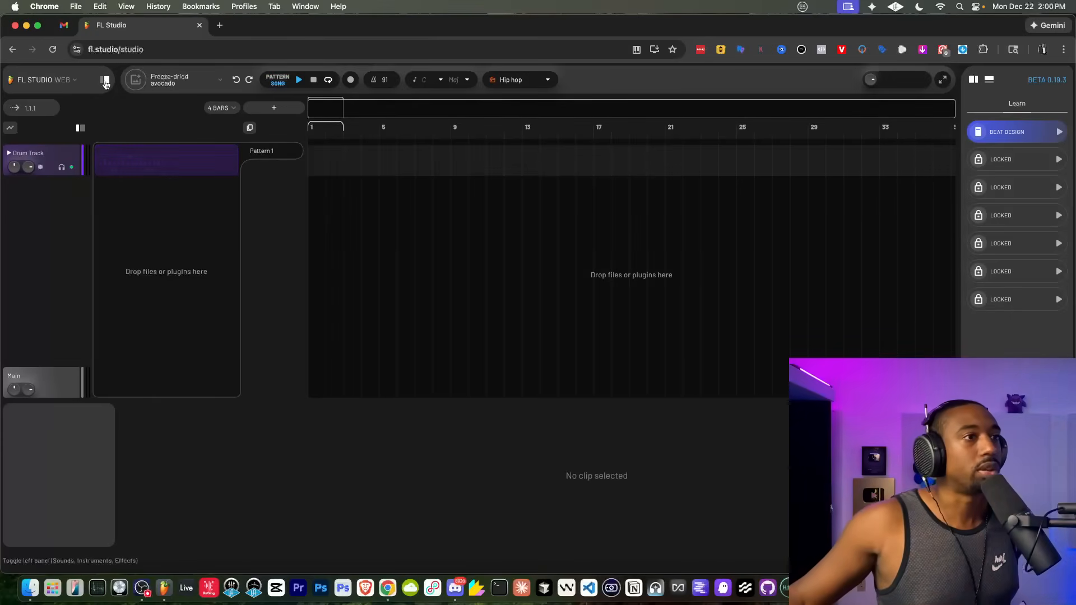
Step: Open the instrument browser and add a DirectWave Guitar track below the drum track
left_click(104, 82)
left_click(105, 82)
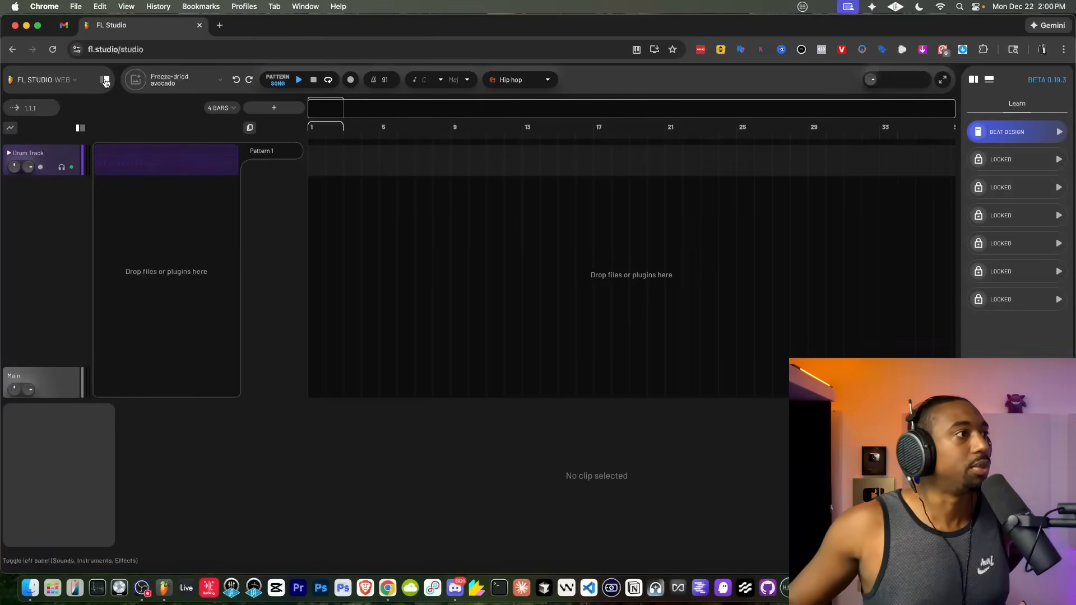
left_click(106, 82)
left_click(106, 82)
left_click(105, 82)
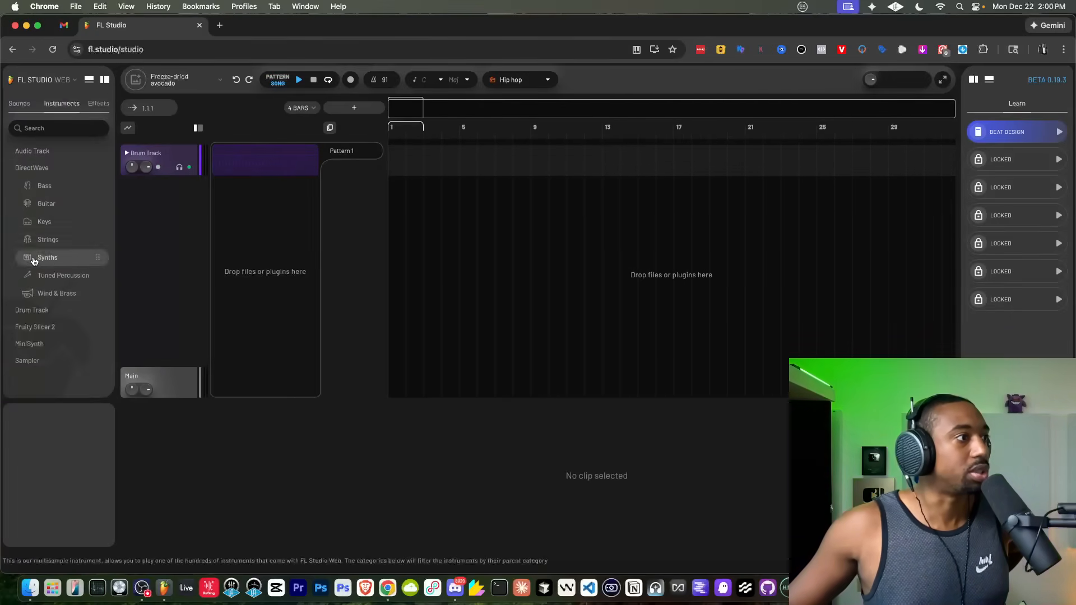
left_click_drag(50, 209, 158, 211)
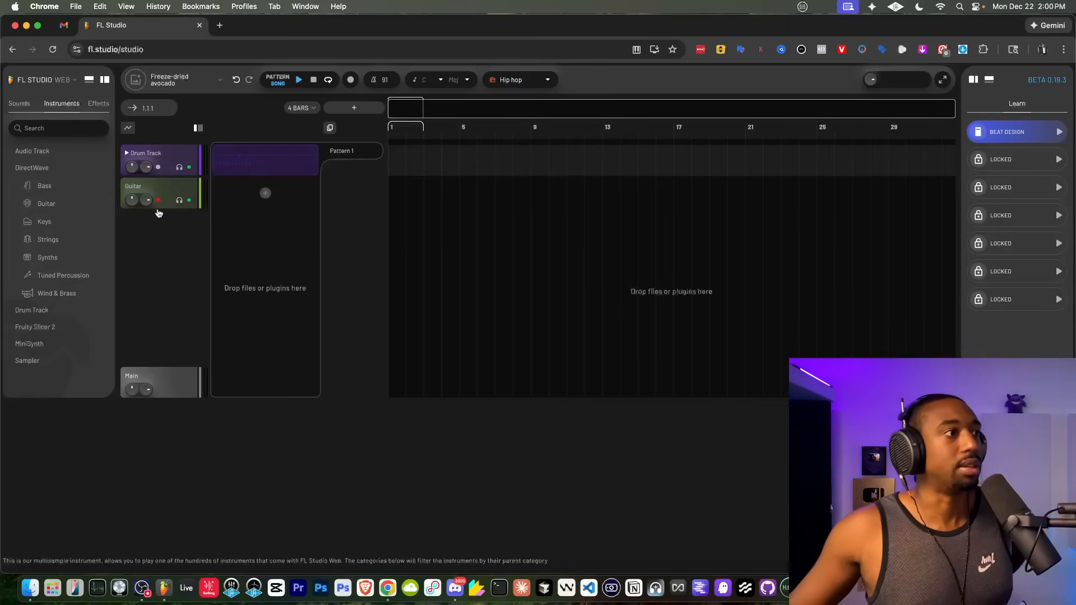
Step: Hide the instrument browser and select the Guitar track to play its acoustic guitar sound
left_click(103, 82)
left_click(103, 82)
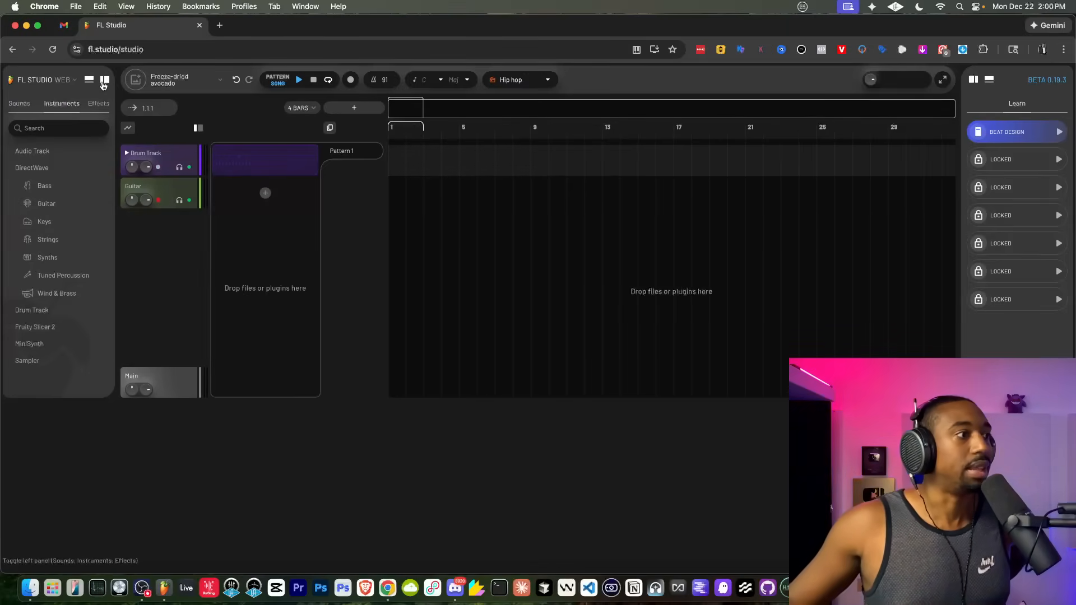
left_click(104, 82)
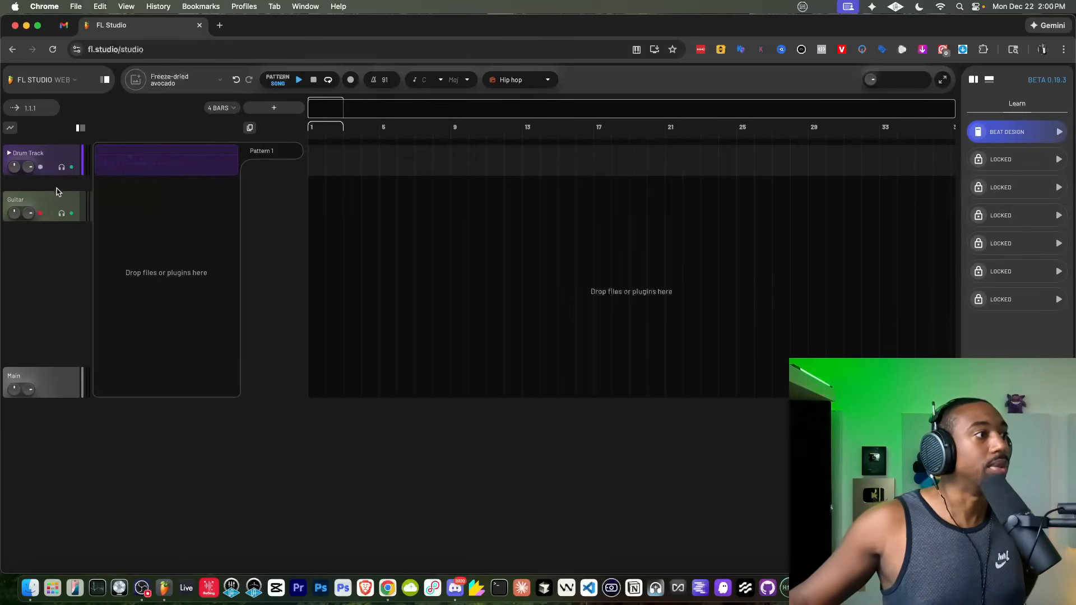
left_click(54, 186)
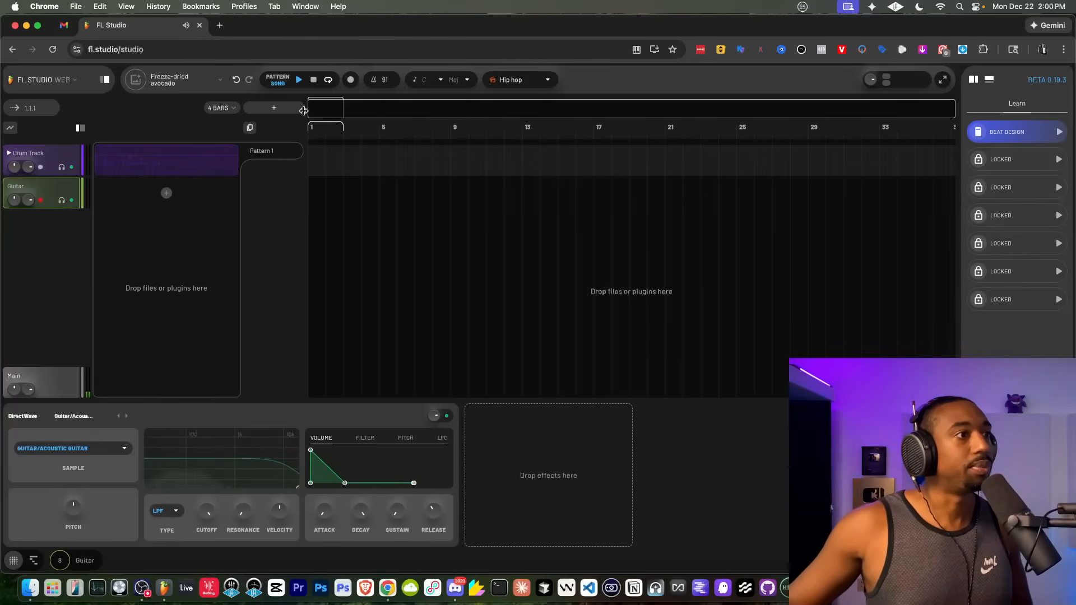
Step: Try to place the drum clip from the pattern area in the playlist, and undo the clip's accidental deletion
left_click_drag(151, 159, 319, 155)
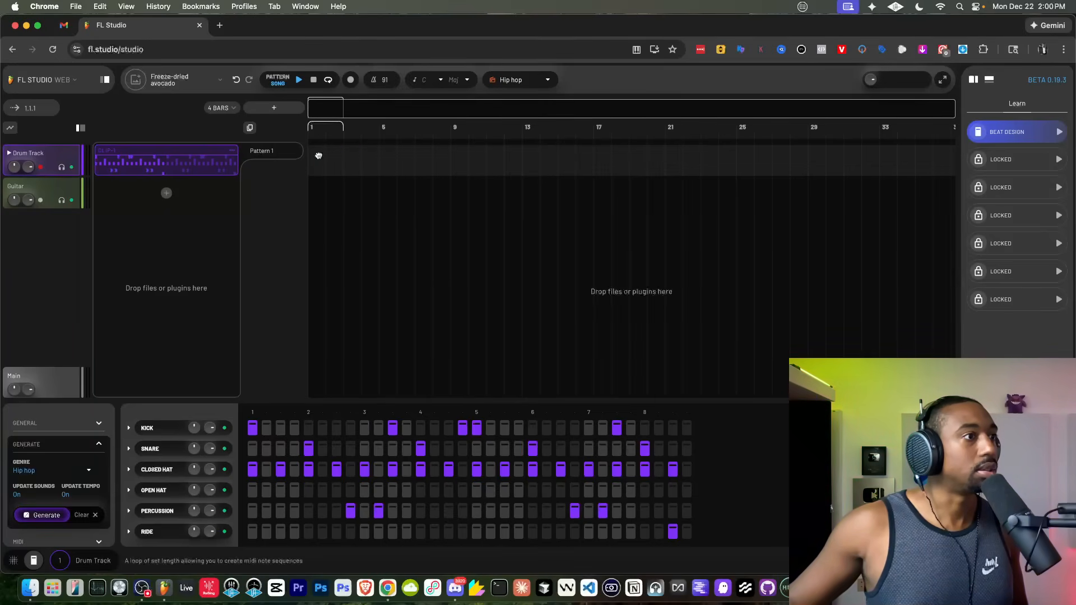
left_click_drag(123, 160, 343, 160)
left_click(43, 149)
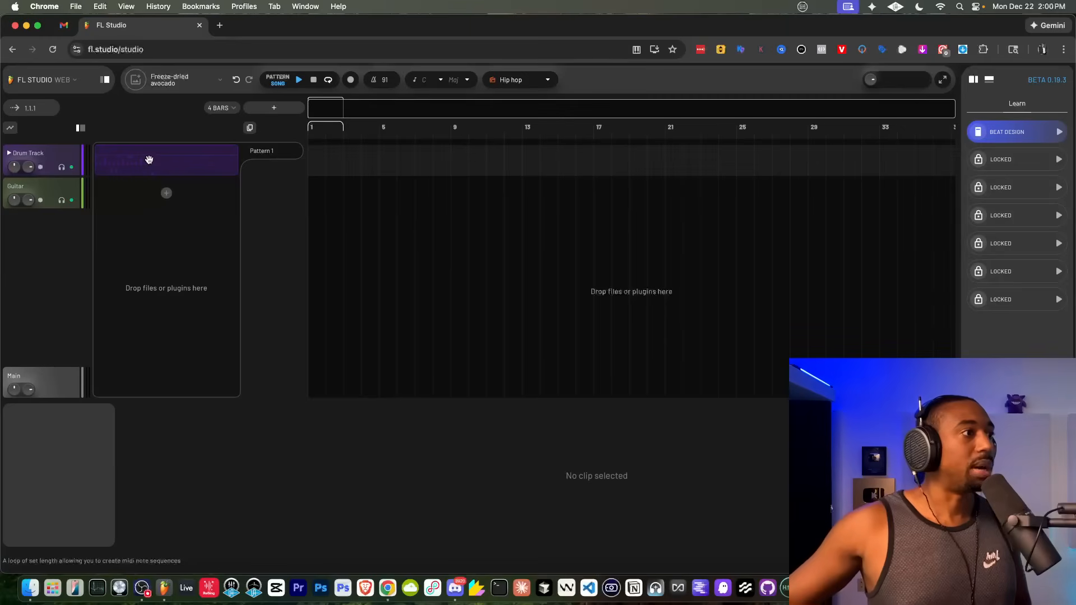
left_click_drag(149, 158, 330, 163)
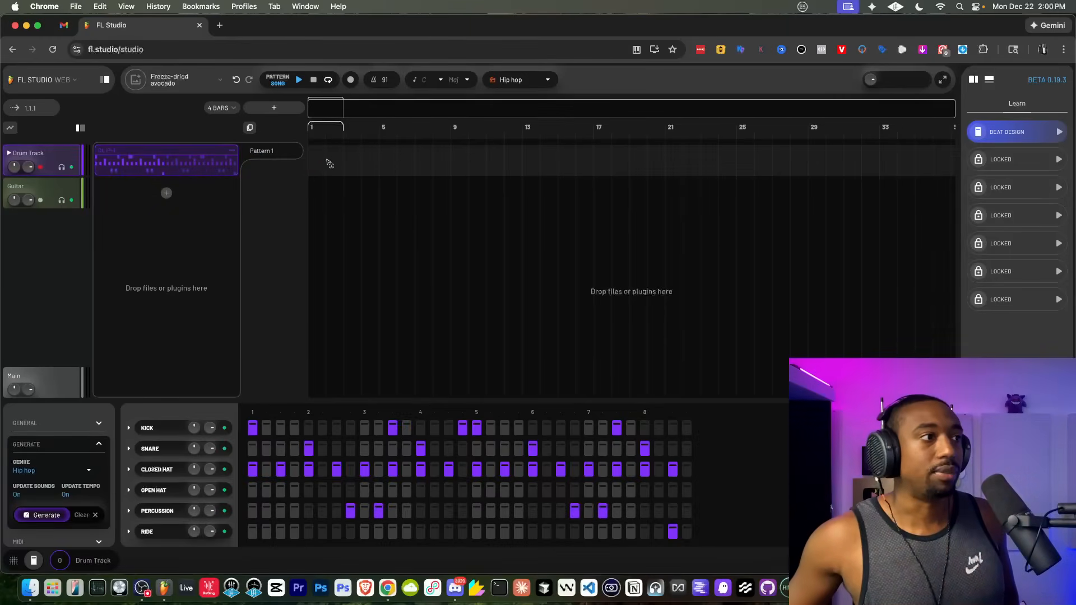
left_click_drag(155, 159, 381, 163)
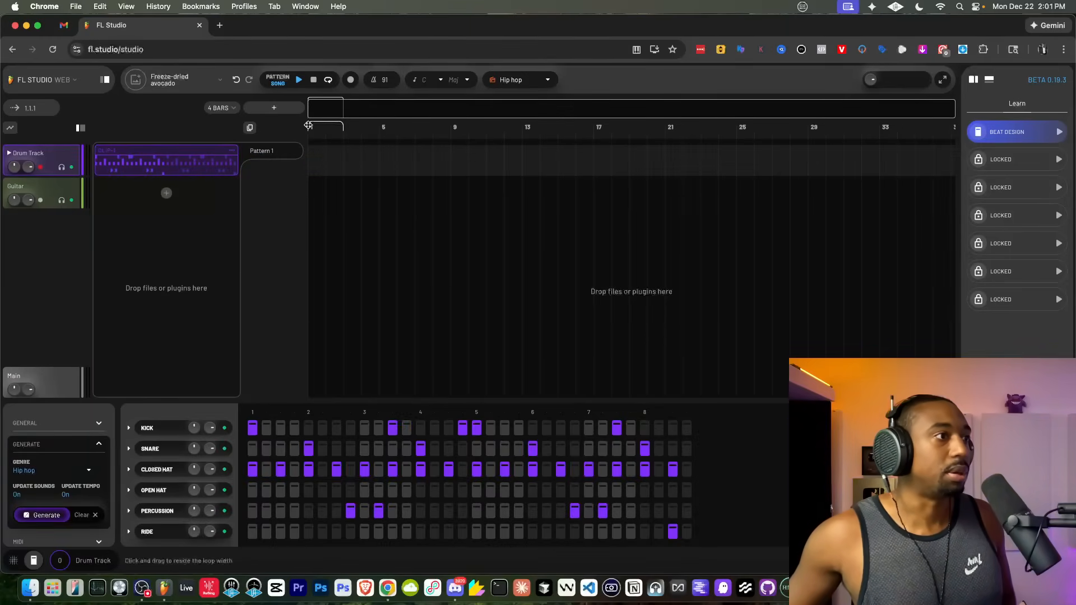
right_click(198, 160)
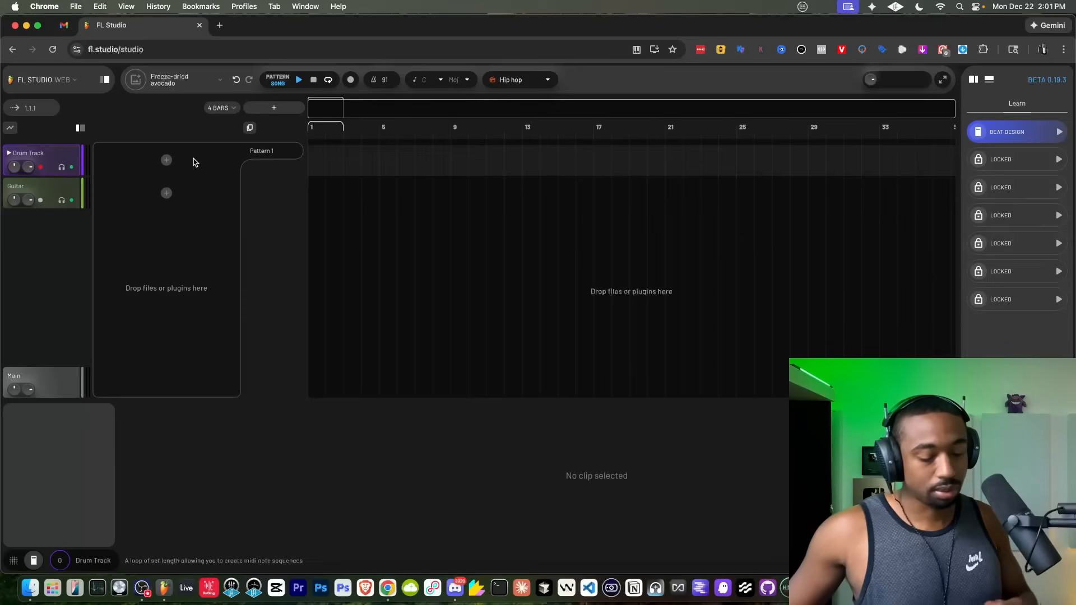
key("super+z")
Step: Place Pattern 1 in the playlist at bar 1 and the drum clip directly after it at bar 5
left_click_drag(147, 161, 386, 163)
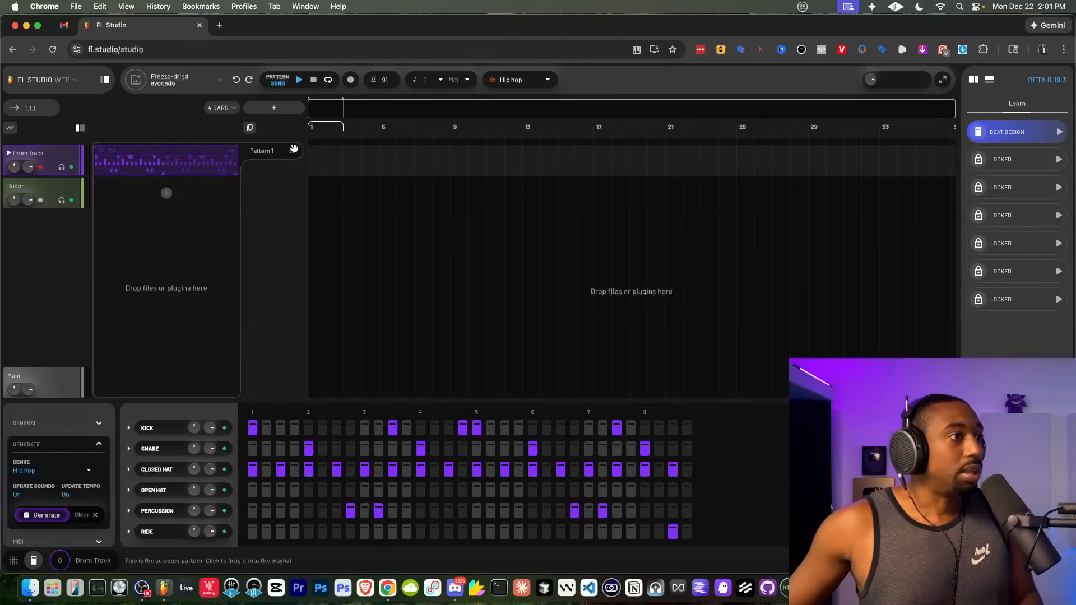
left_click(333, 162)
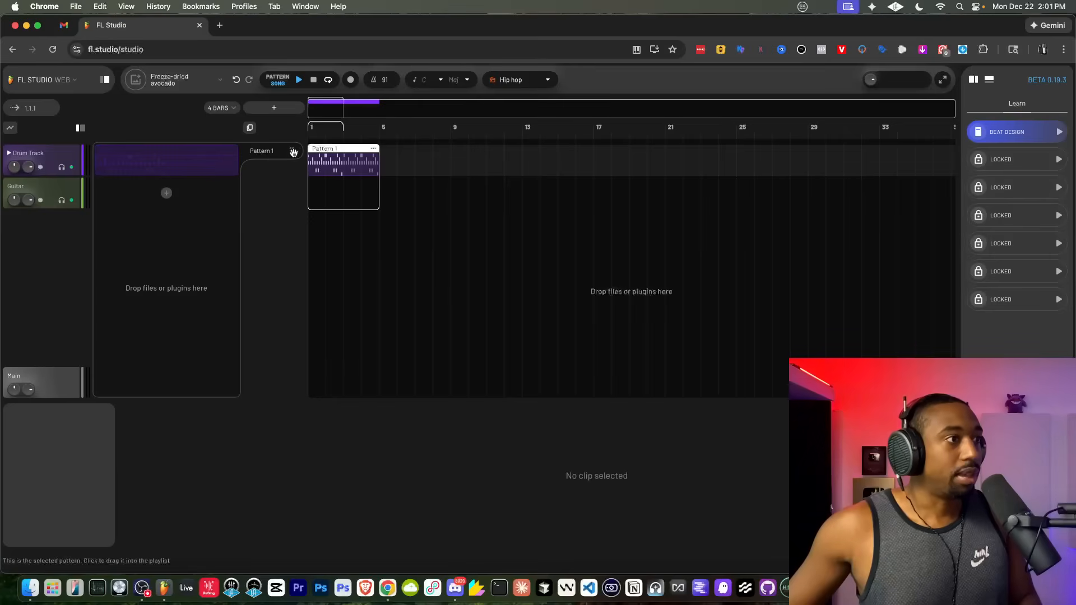
left_click_drag(187, 161, 435, 161)
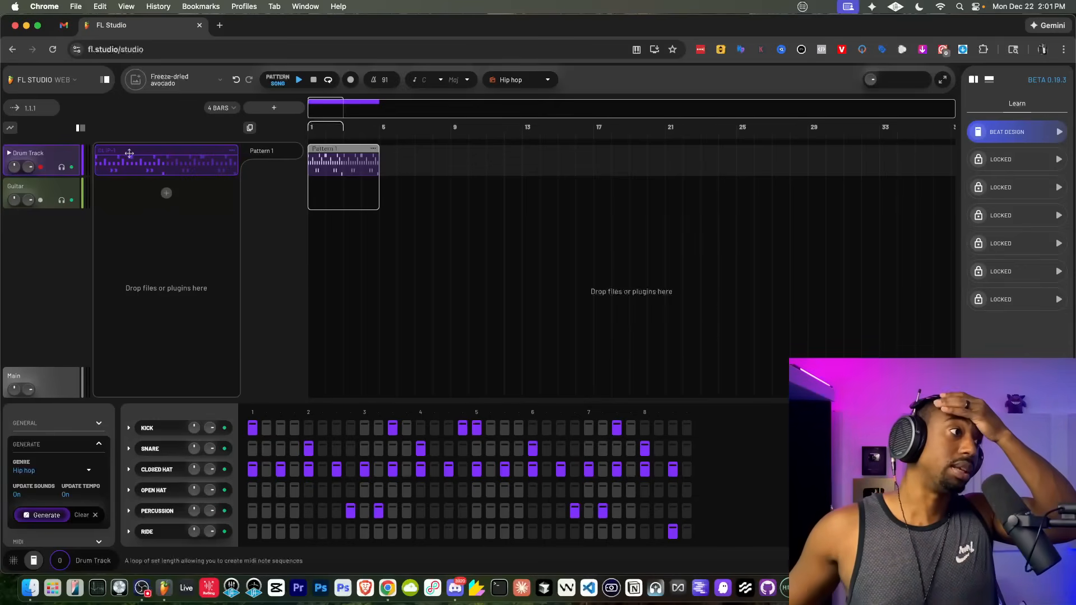
left_click_drag(133, 164, 401, 161)
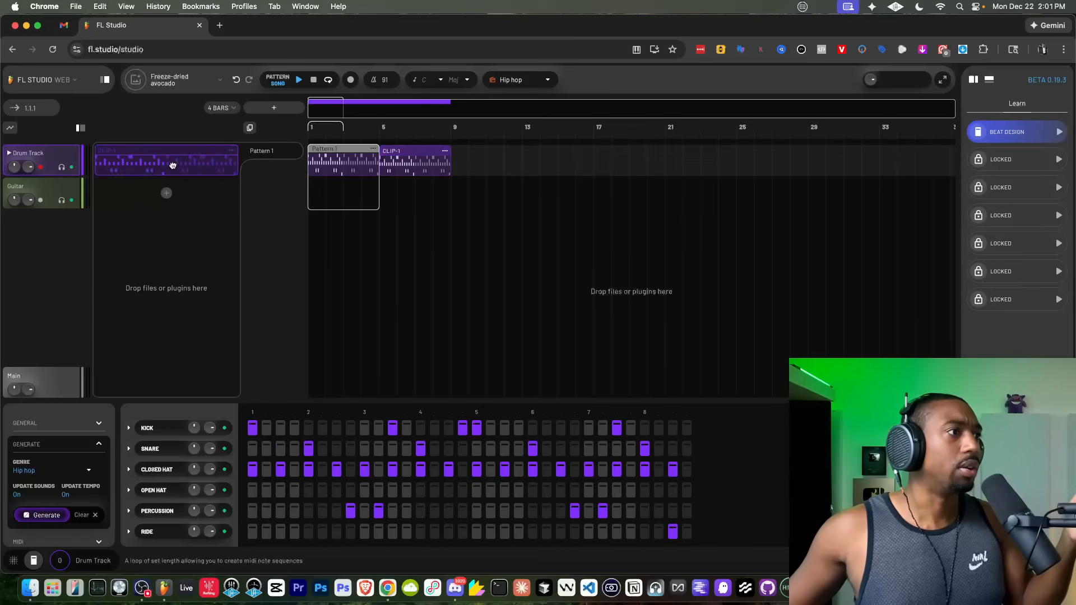
Step: Add two more copies of the drum clip to the playlist at bars 9 and 13
left_click_drag(171, 163, 478, 162)
left_click_drag(280, 153, 471, 160)
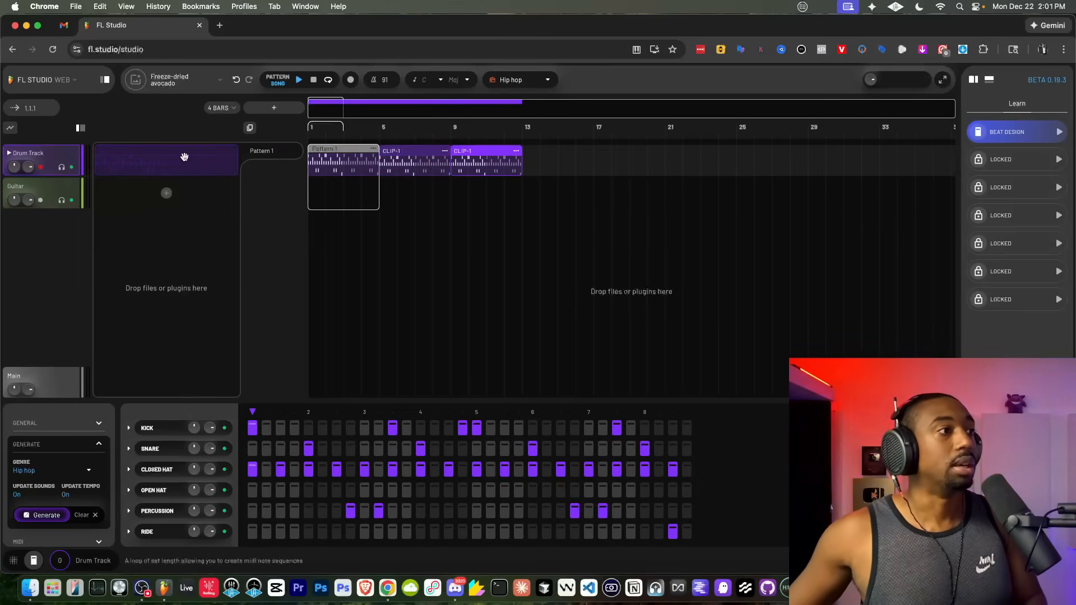
left_click(184, 157)
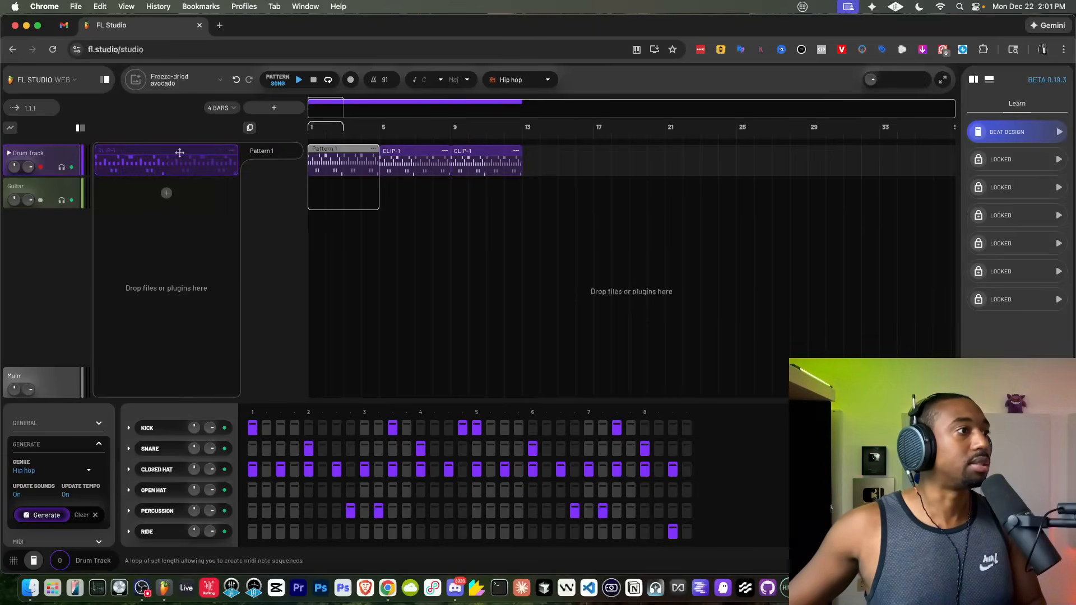
left_click_drag(181, 161, 564, 159)
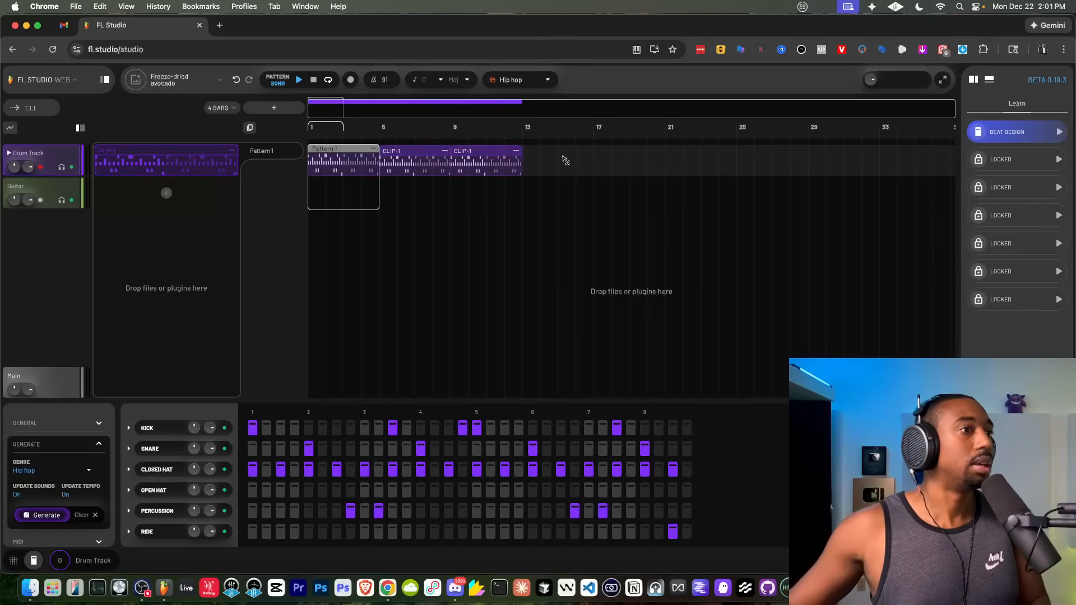
left_click_drag(189, 159, 553, 147)
Step: Play the arrangement briefly, select the Guitar track, and return the playhead to the start
key("space")
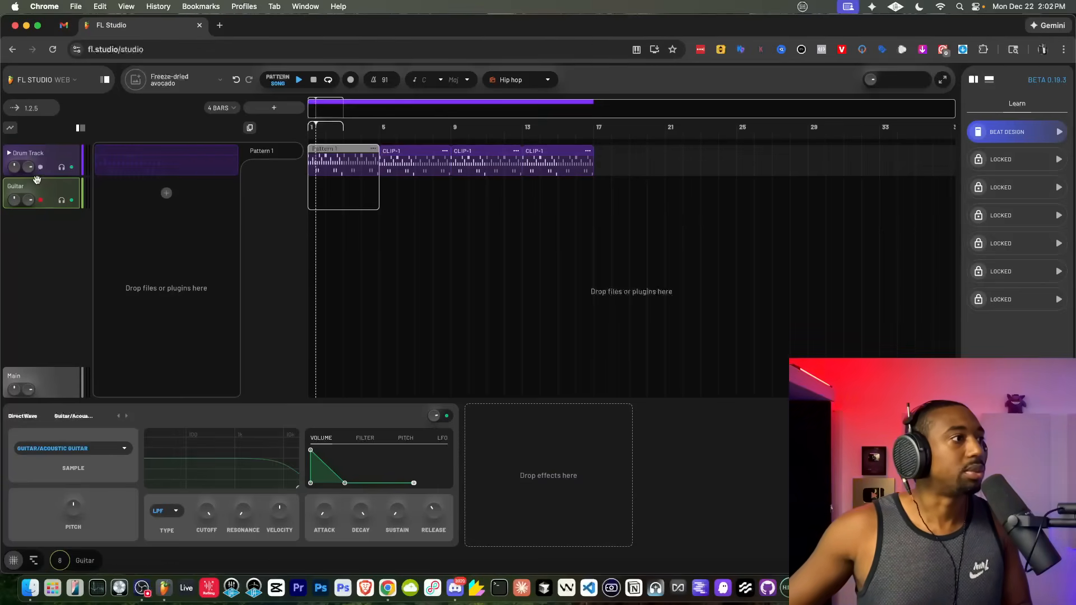
left_click(51, 155)
left_click(41, 198)
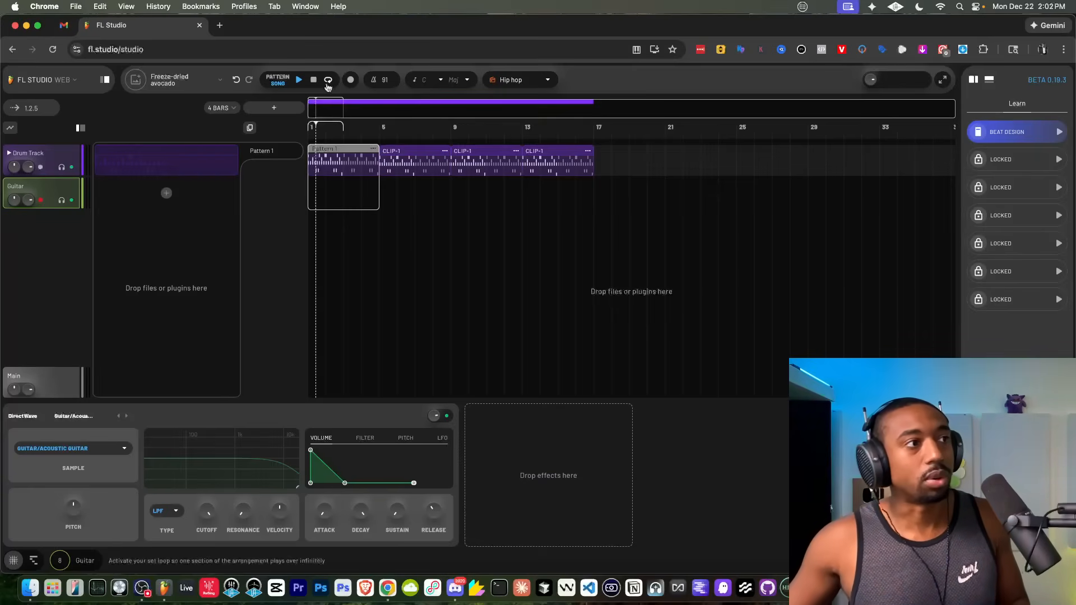
left_click(313, 80)
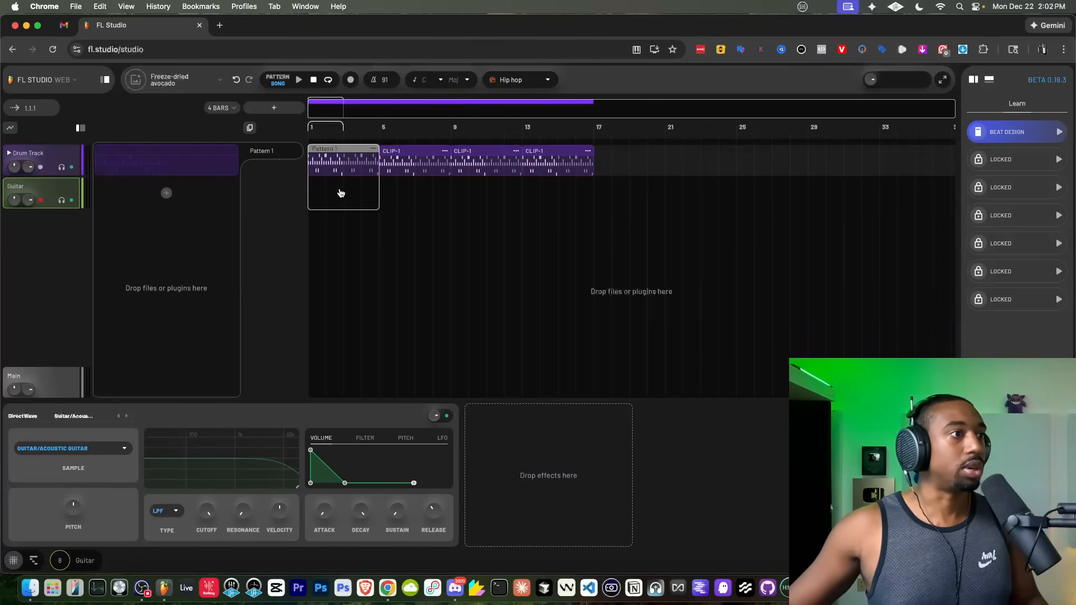
Step: Set the playhead to bar 6 and view the Drum Track pads and the Guitar instrument
left_click(411, 192)
left_click(394, 197)
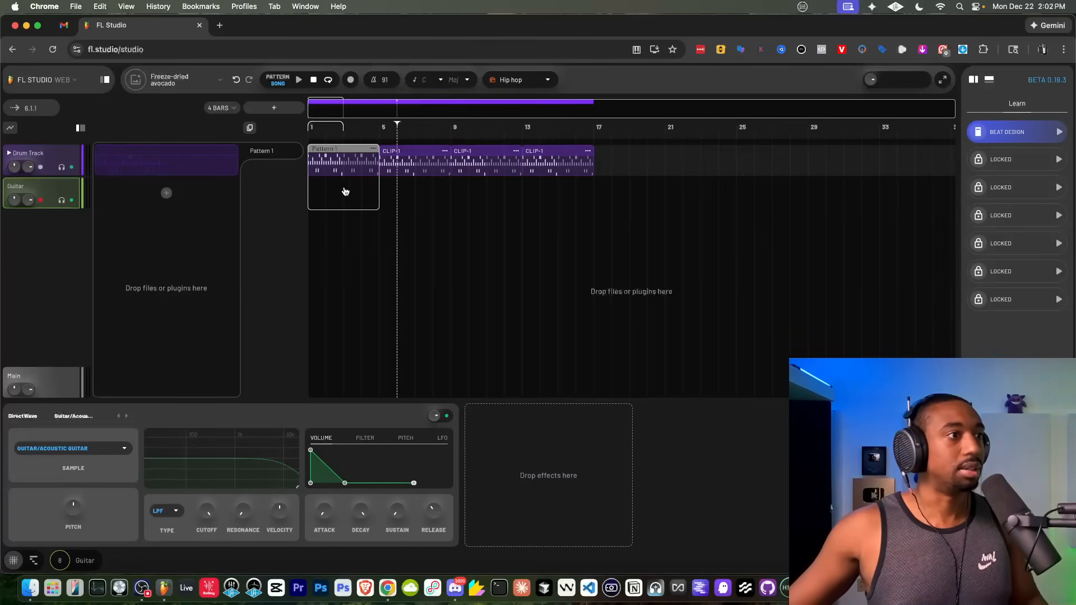
left_click(55, 150)
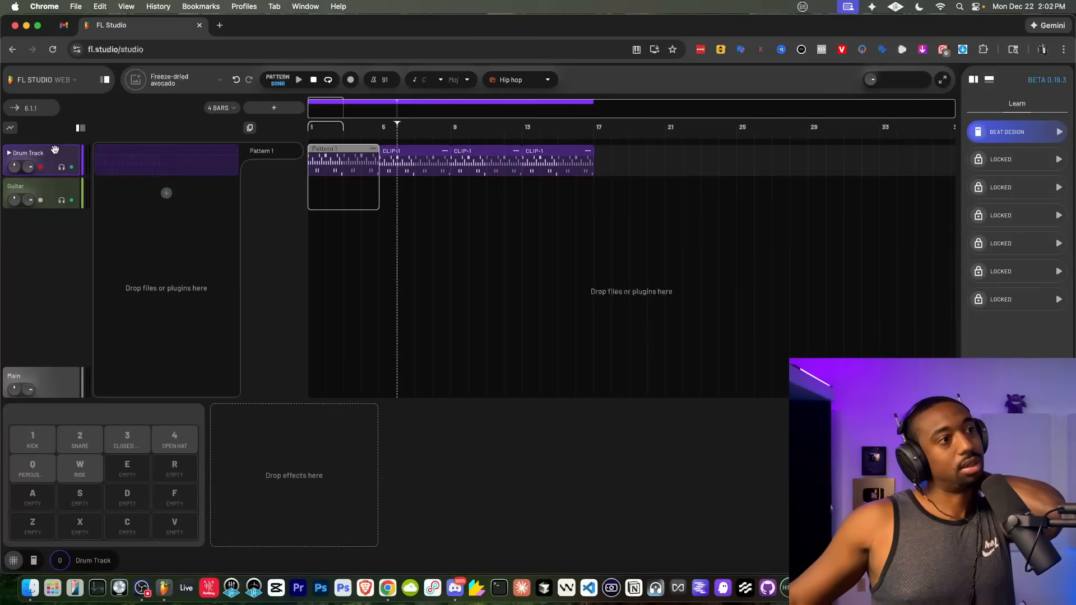
left_click(54, 183)
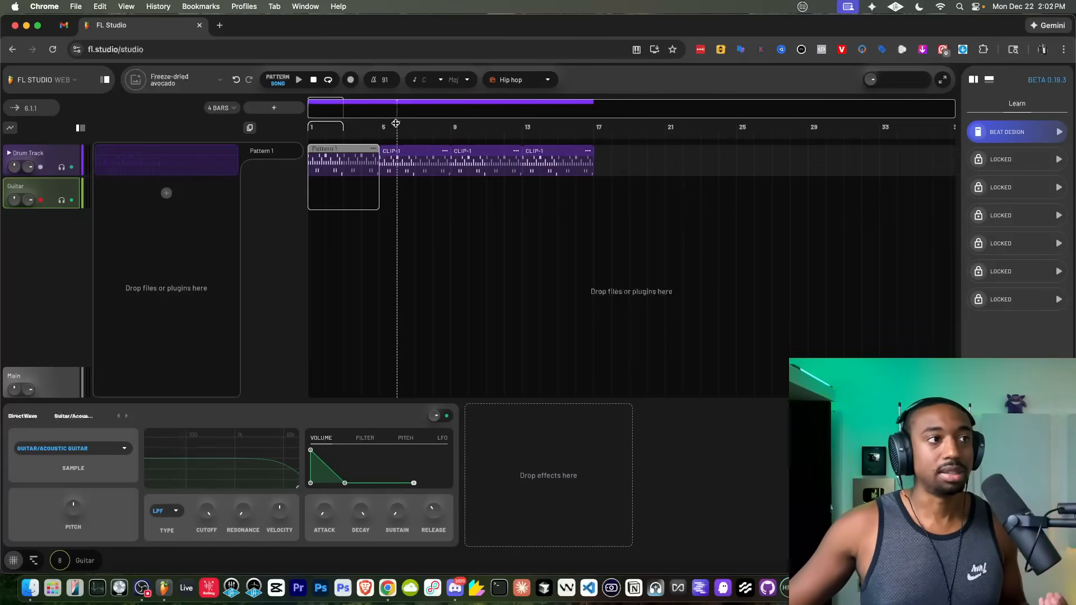
left_click_drag(396, 124, 400, 166)
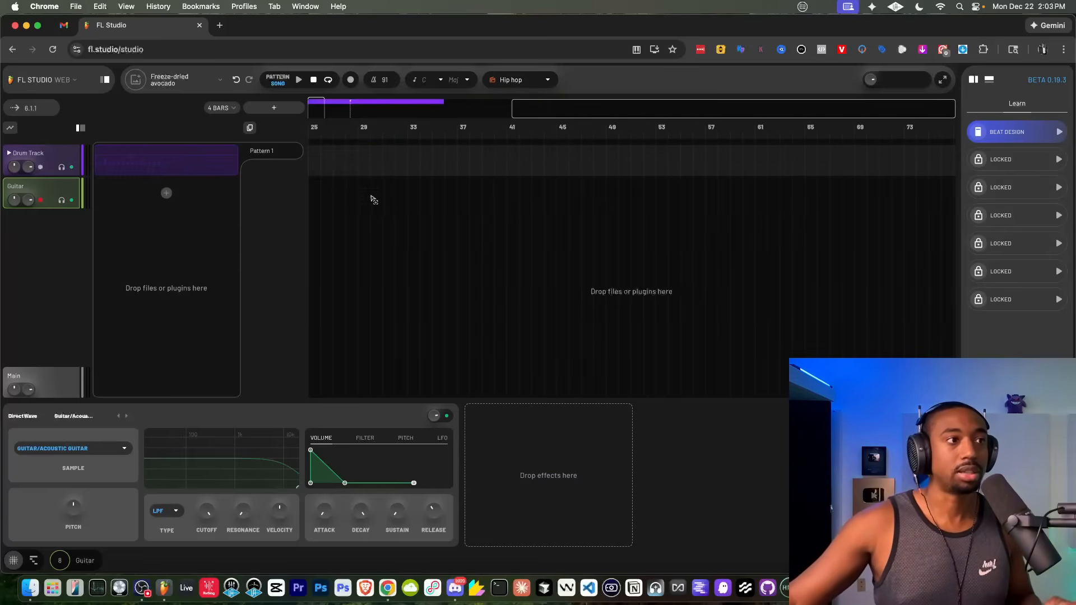
left_click_drag(536, 116, 347, 119)
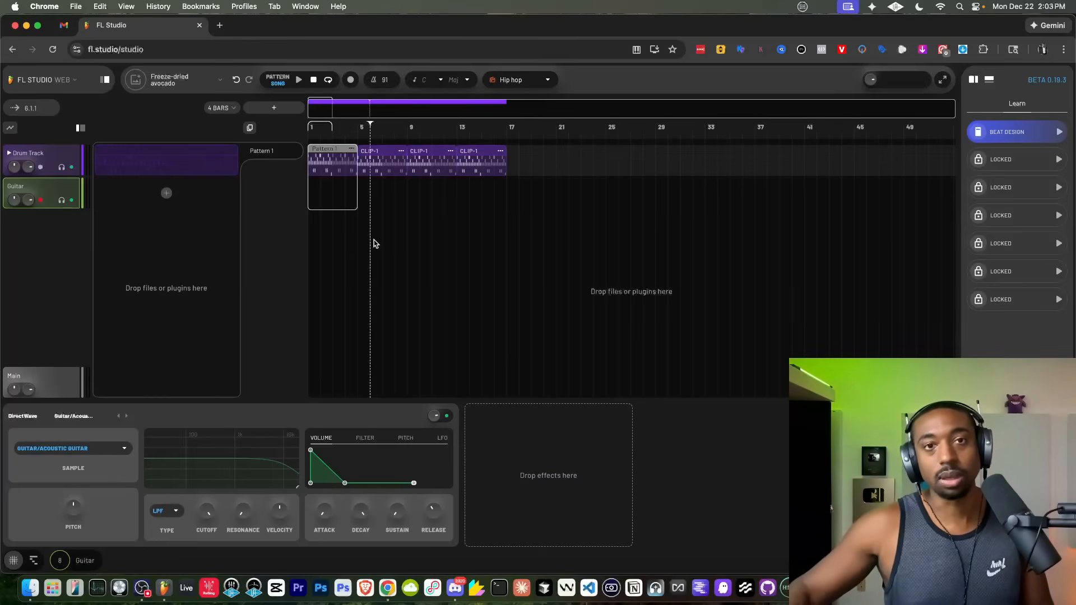
Step: Set the playhead to bar 2 and extend the loop region to bar 17, covering all four drum clips
left_click(323, 130)
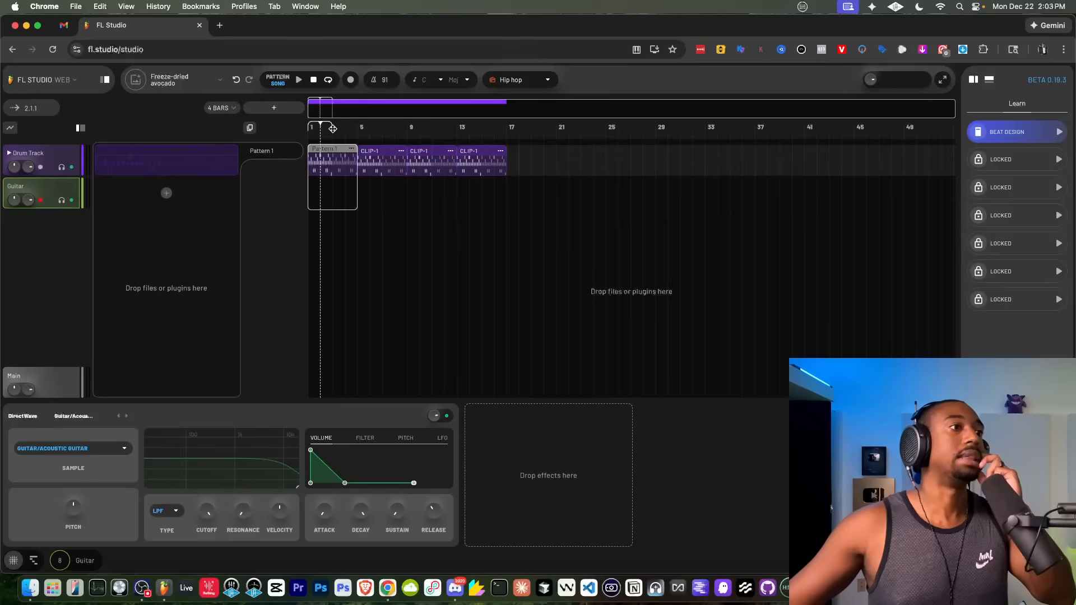
left_click_drag(330, 126, 506, 139)
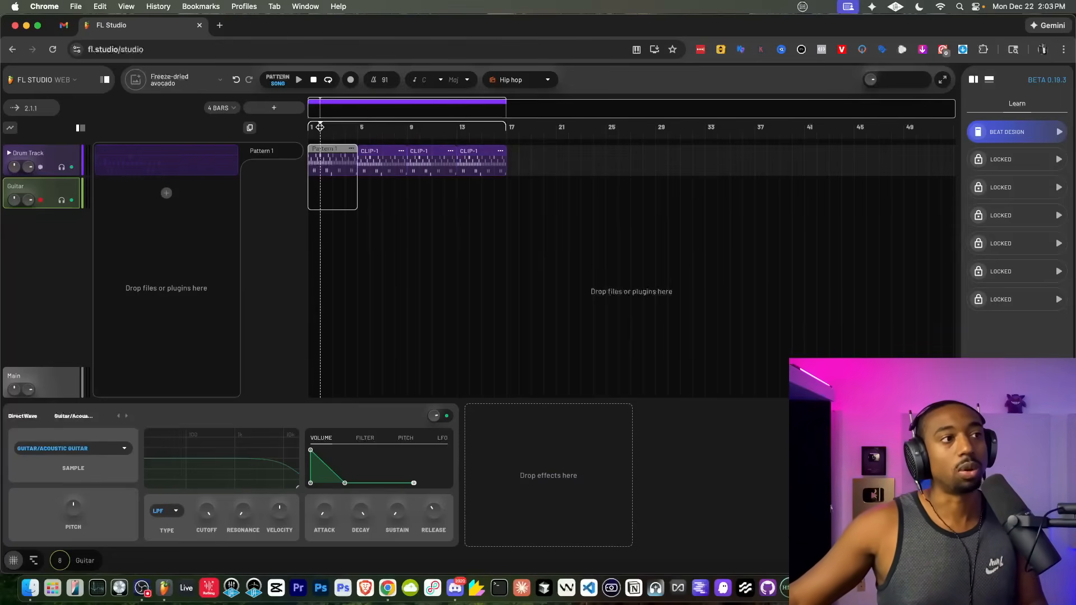
scroll(346, 133, "down", 1)
scroll(331, 135, "right", 5)
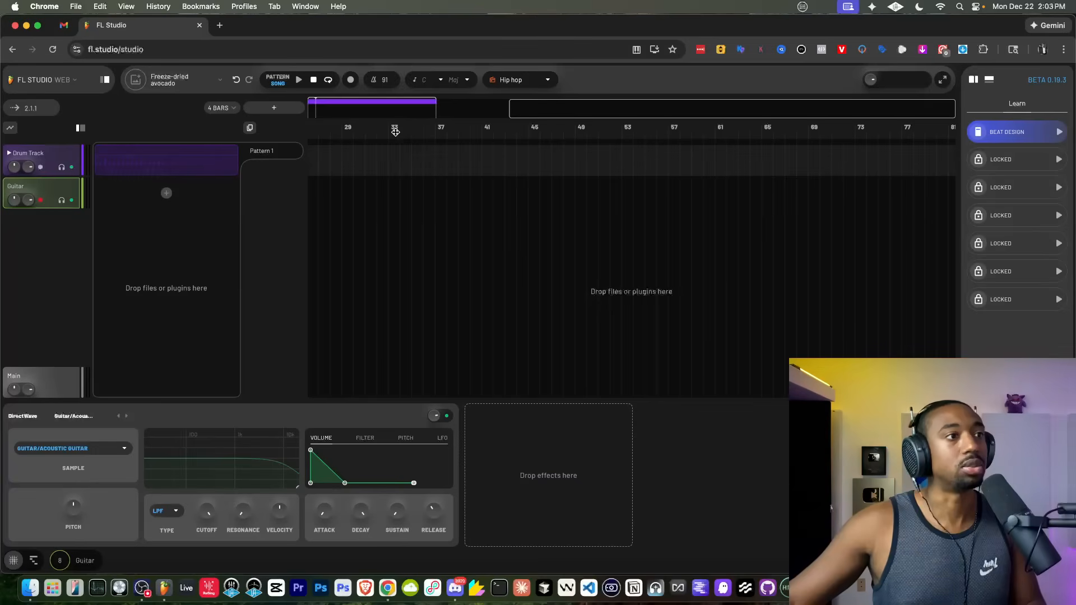
Step: Return the playhead to the start of the song and enable recording for the armed Guitar track
left_click(396, 132)
scroll(500, 196, "left", 5)
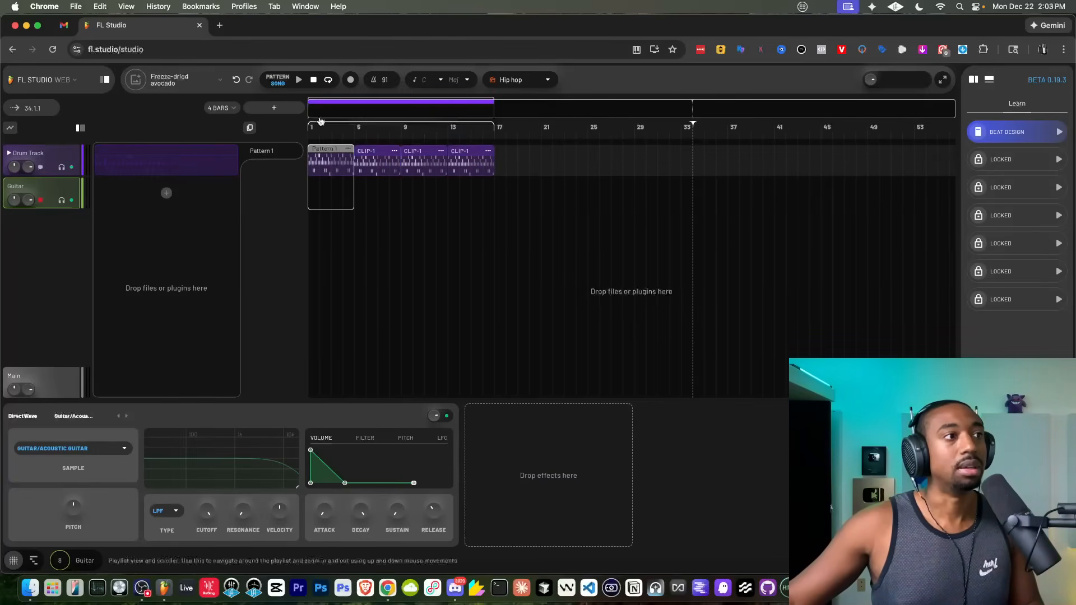
left_click(321, 122)
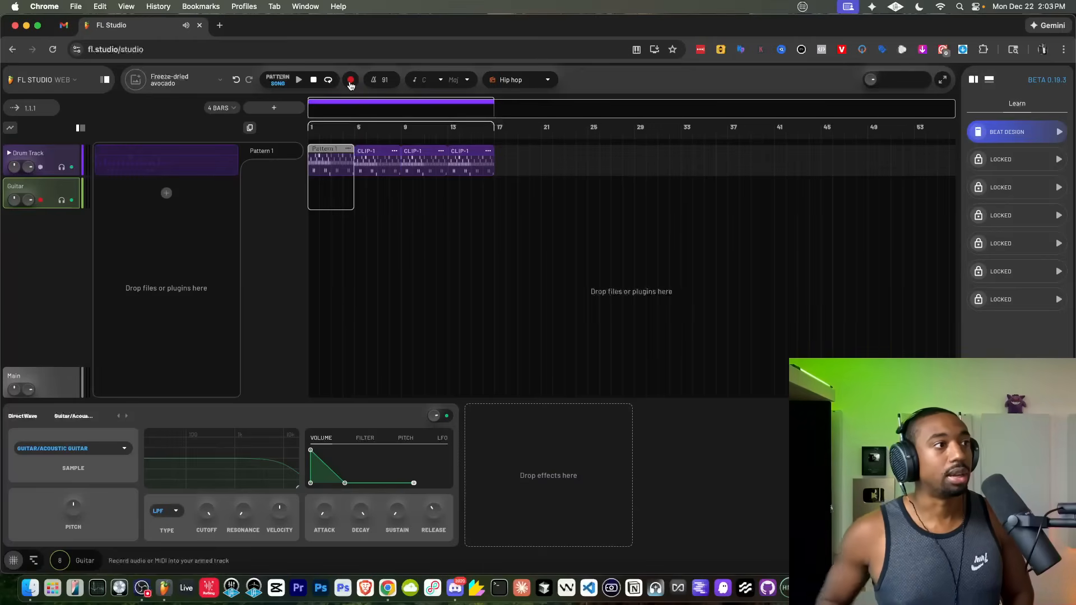
left_click(351, 84)
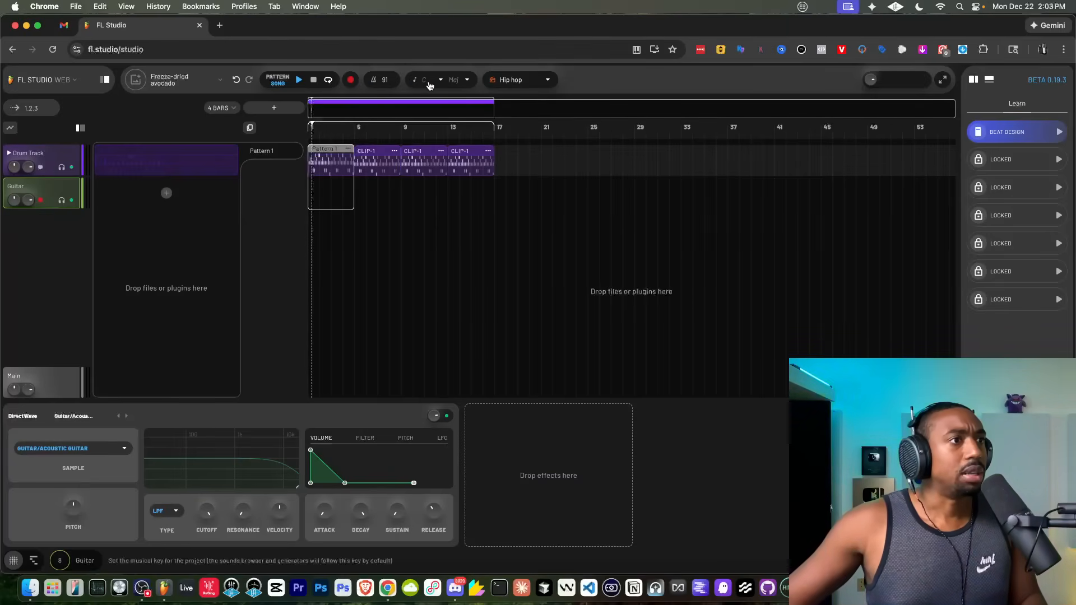
Step: Try to record the Guitar track over the drum clips from bar 1 in song mode
left_click(280, 88)
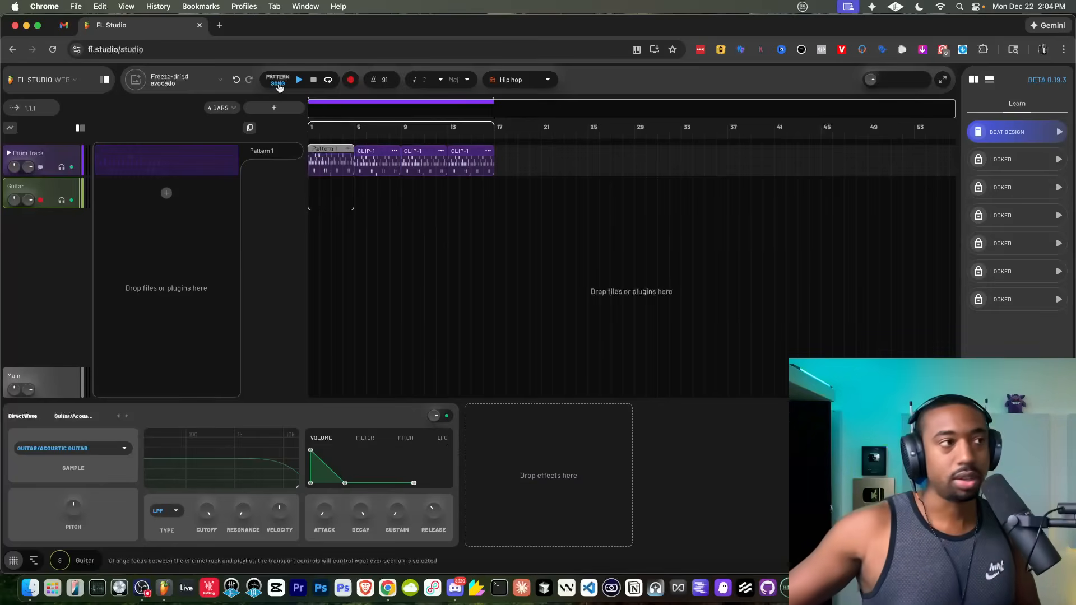
left_click(283, 83)
left_click(280, 85)
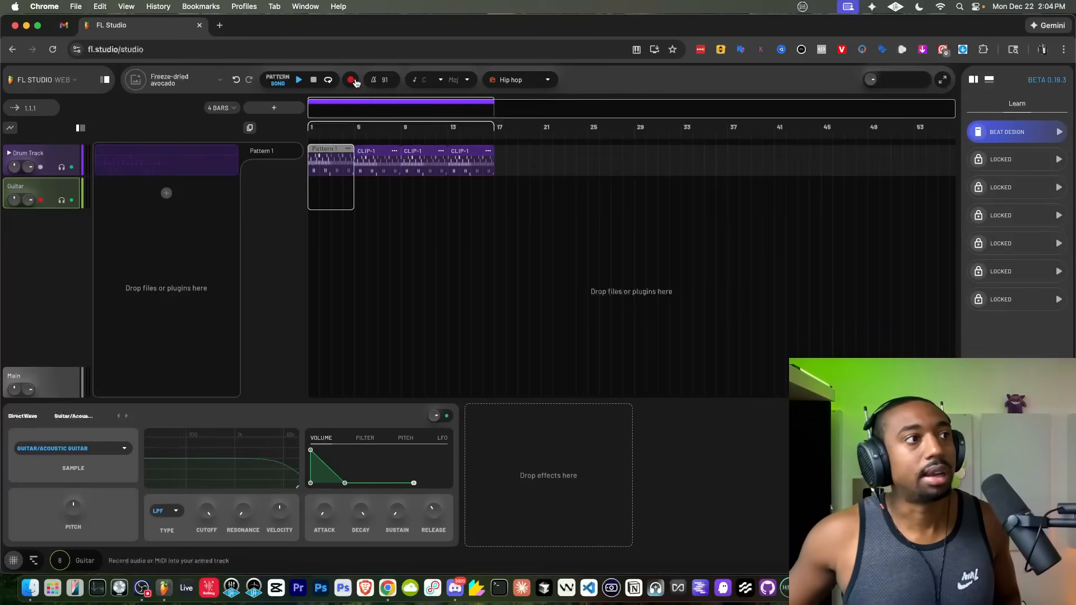
left_click(351, 81)
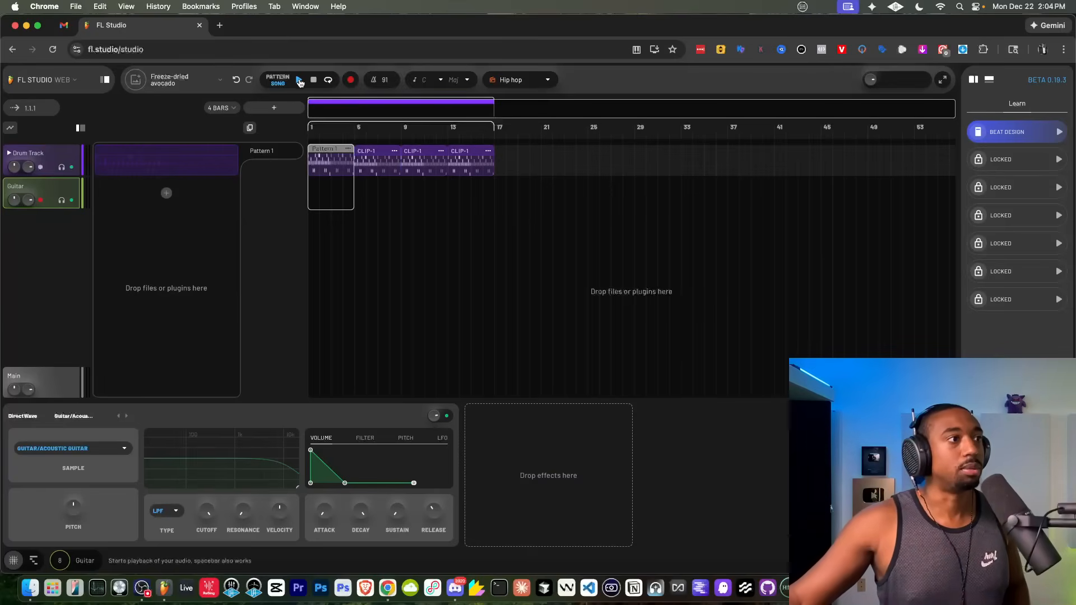
left_click(299, 81)
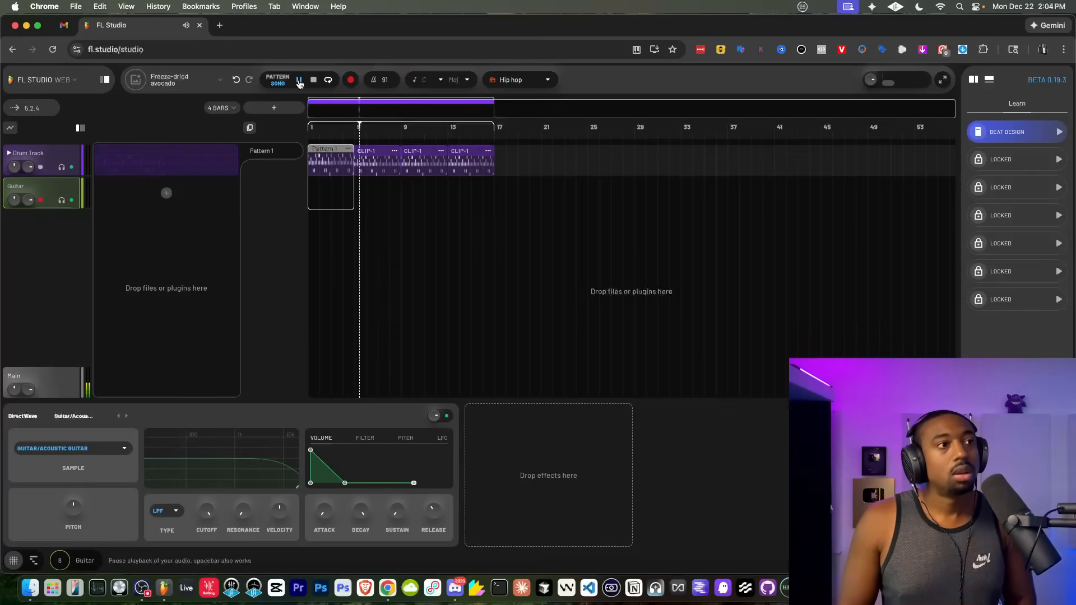
left_click(300, 81)
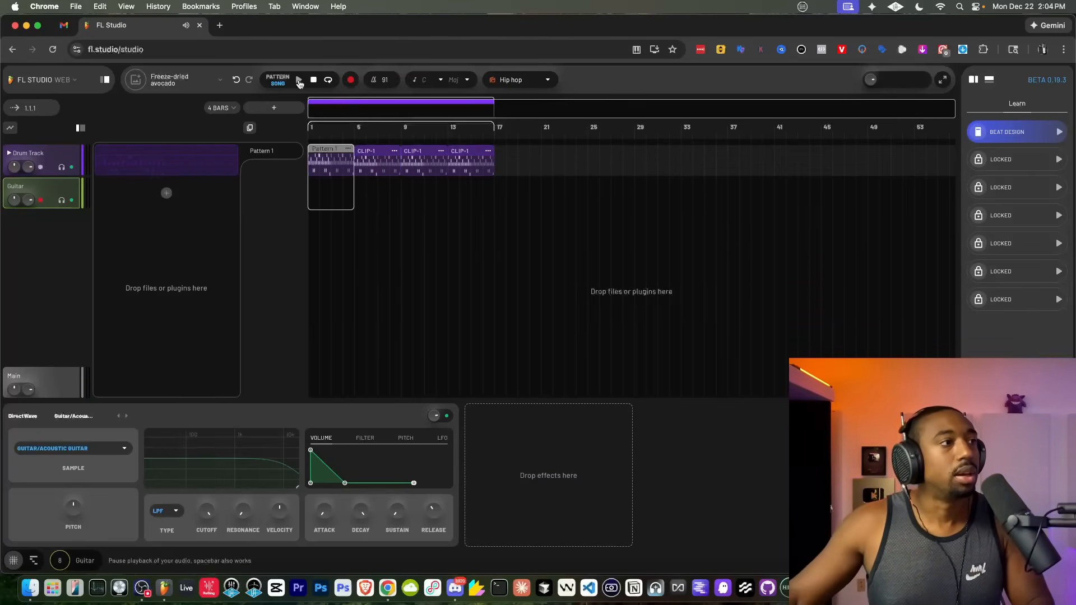
Step: Add an empty clip for the Guitar track to Pattern 1 and return the playhead to the start
left_click(166, 192)
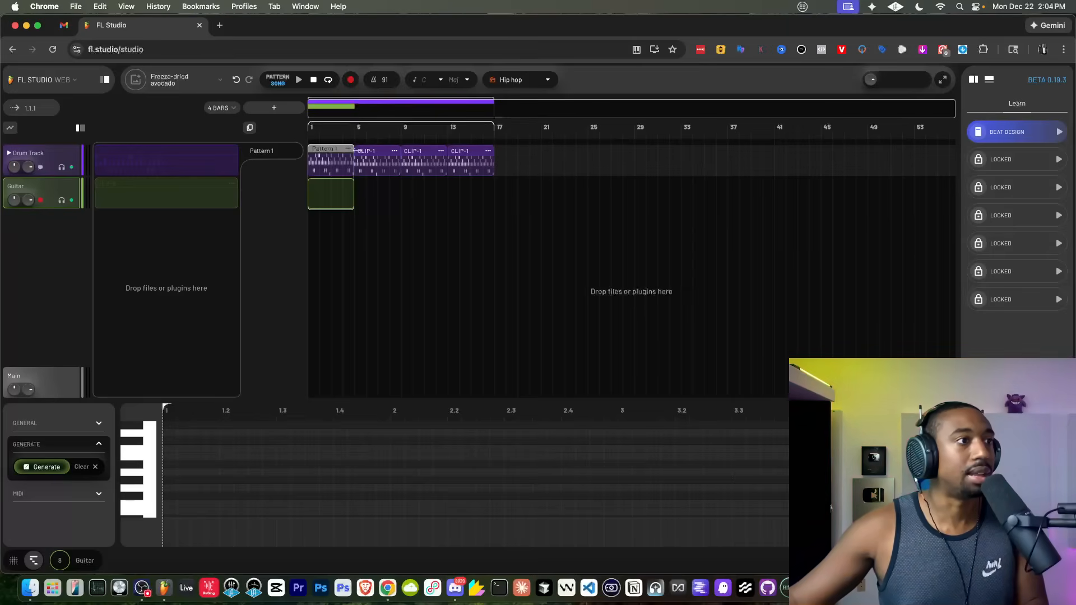
mouse_move(350, 198)
left_mouse_down()
mouse_move(480, 202)
mouse_move(356, 206)
left_mouse_up()
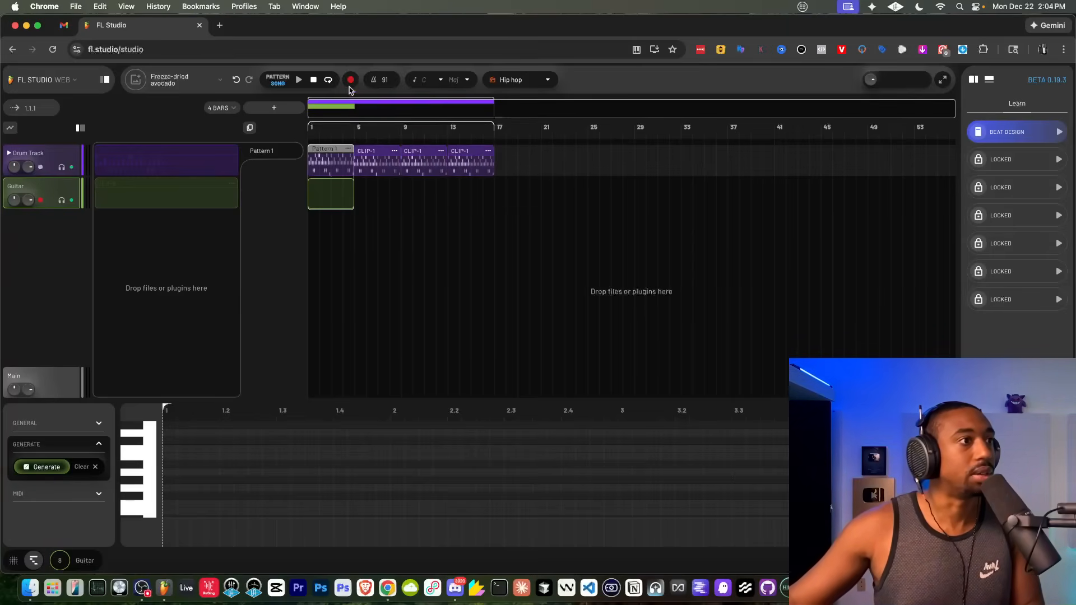
left_click(231, 188)
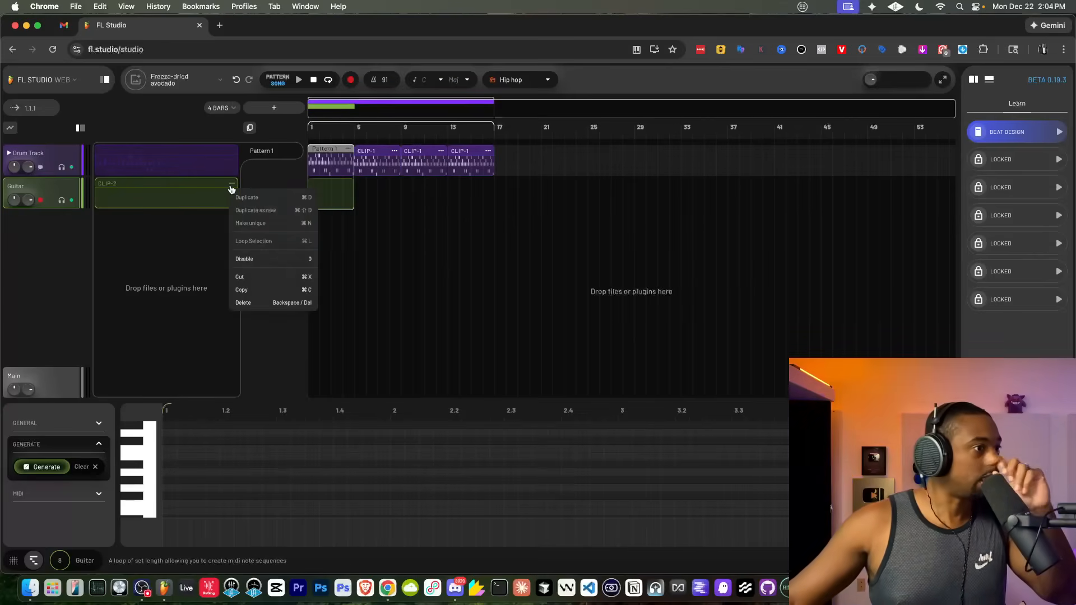
left_click(168, 230)
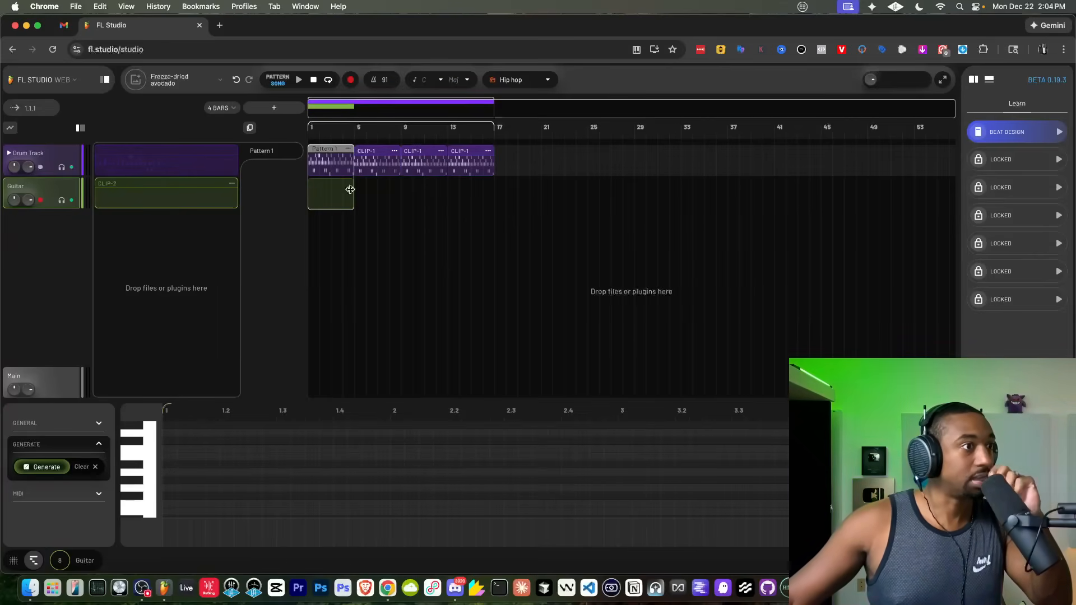
left_click(367, 205)
left_click(350, 183)
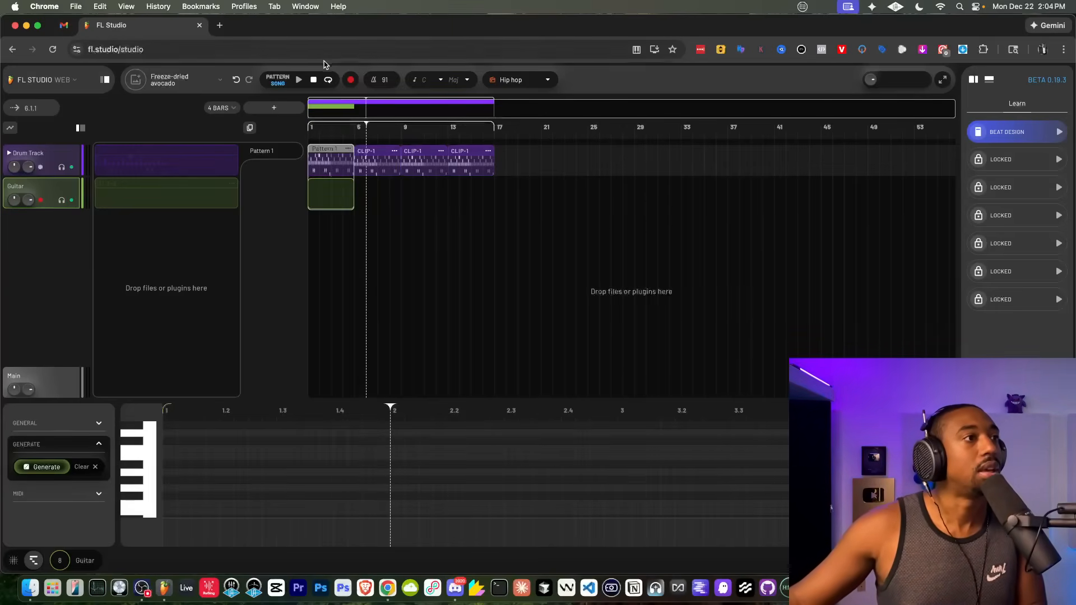
left_click(313, 79)
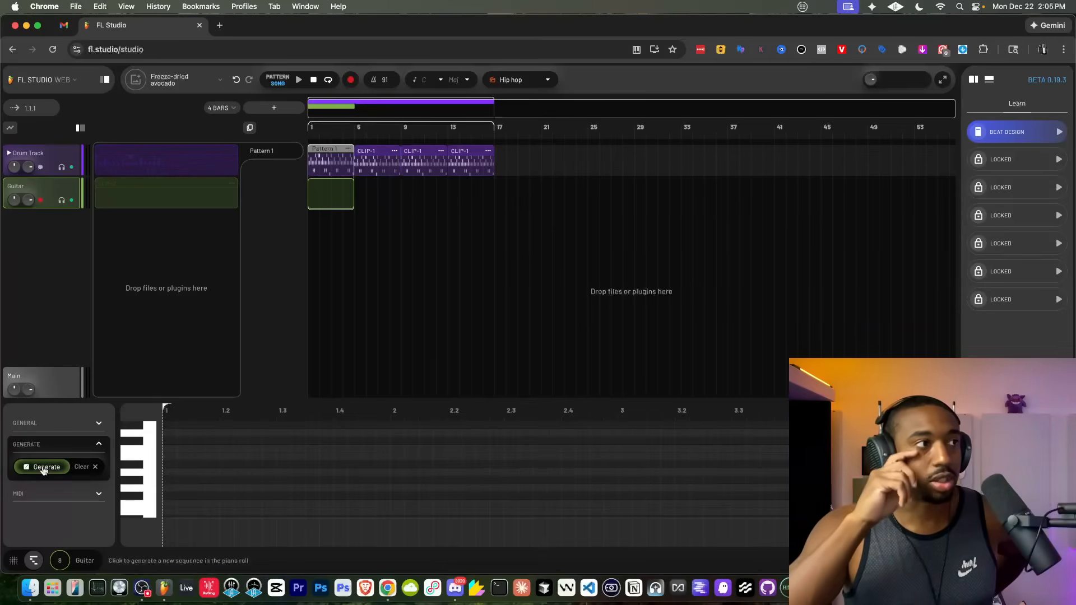
Step: Record F4, A4 and C5 chords into the guitar clip while the song plays, and briefly play it back from the start
left_click(300, 80)
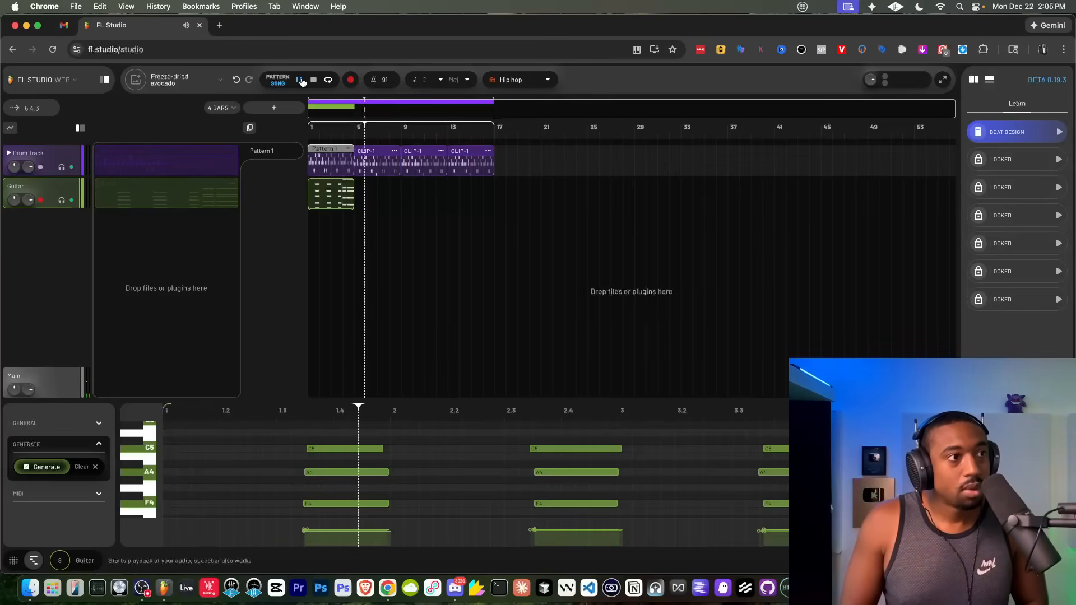
left_click(300, 80)
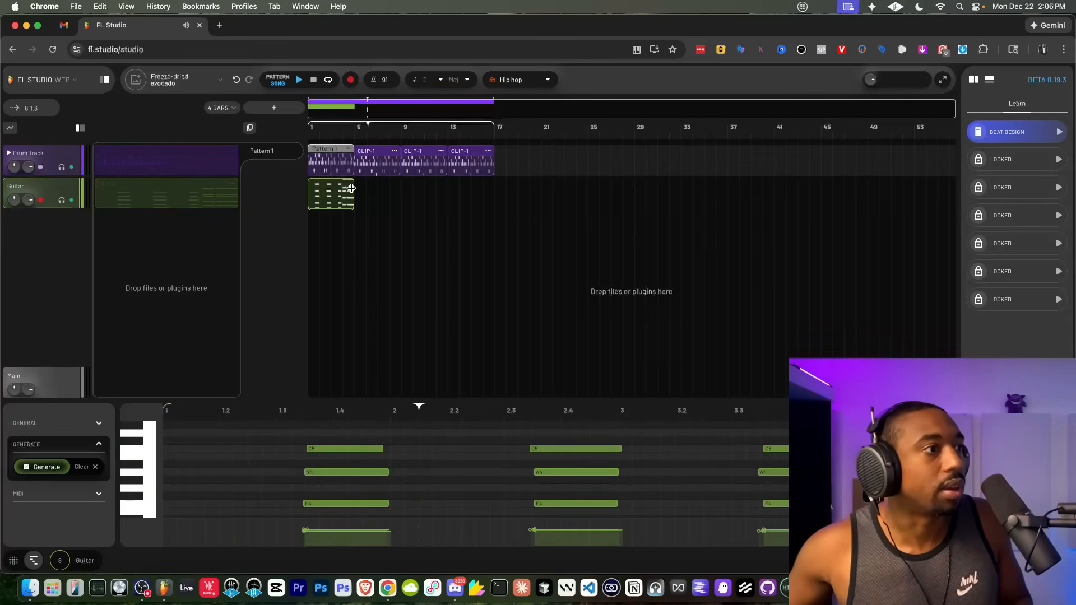
mouse_move(354, 193)
left_mouse_down()
mouse_move(435, 202)
mouse_move(348, 203)
left_mouse_up()
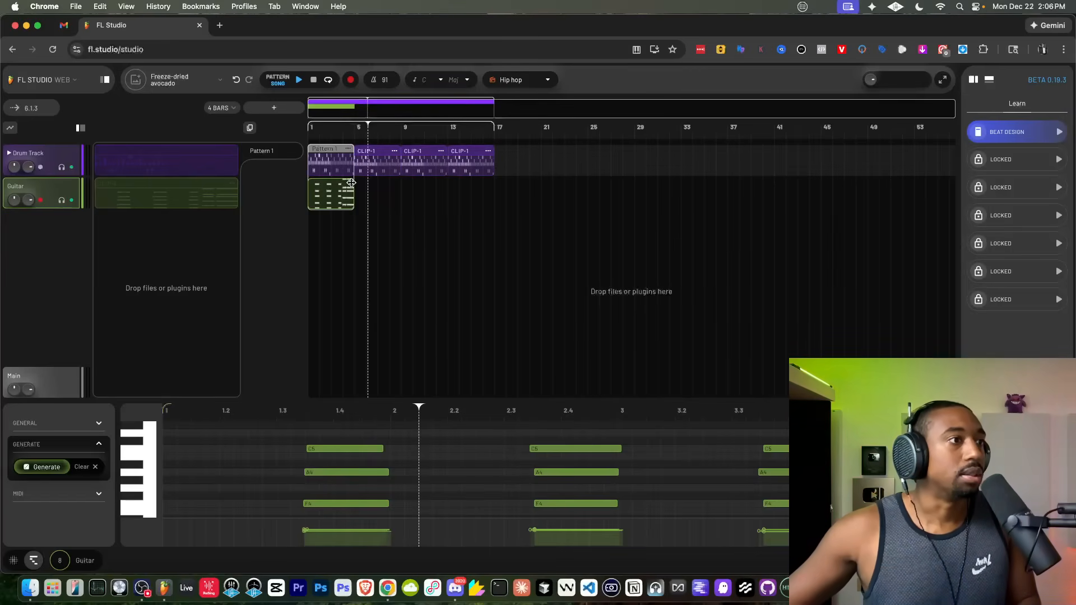
left_click(313, 82)
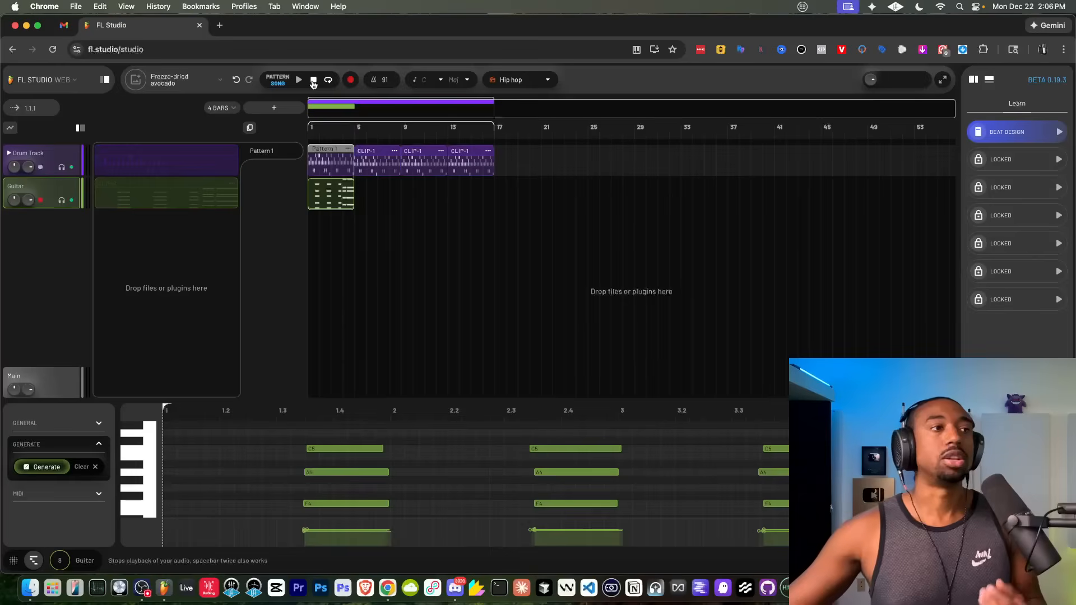
key("space")
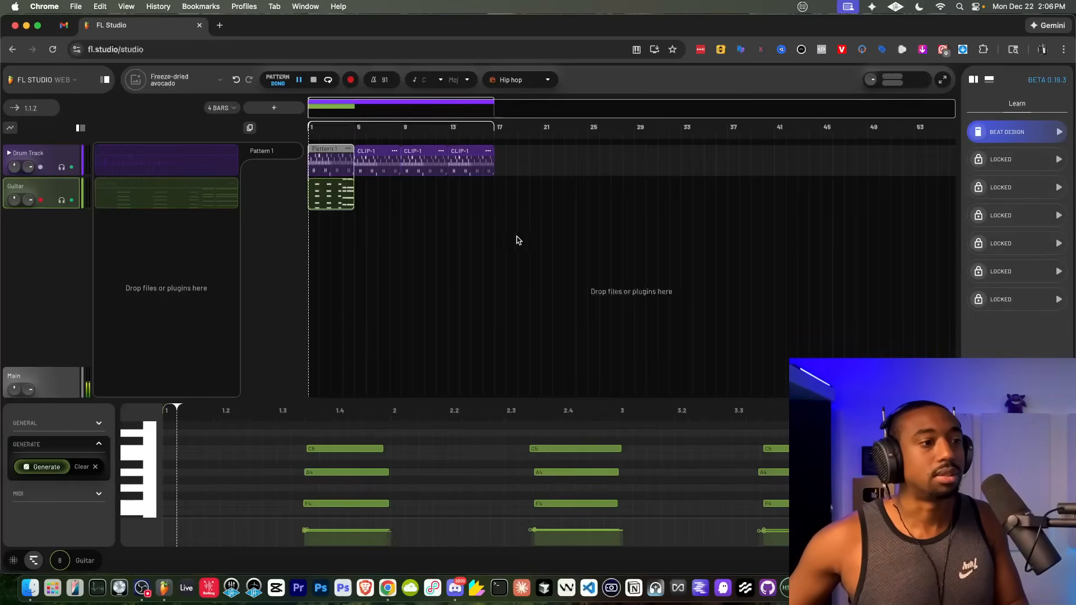
key("space")
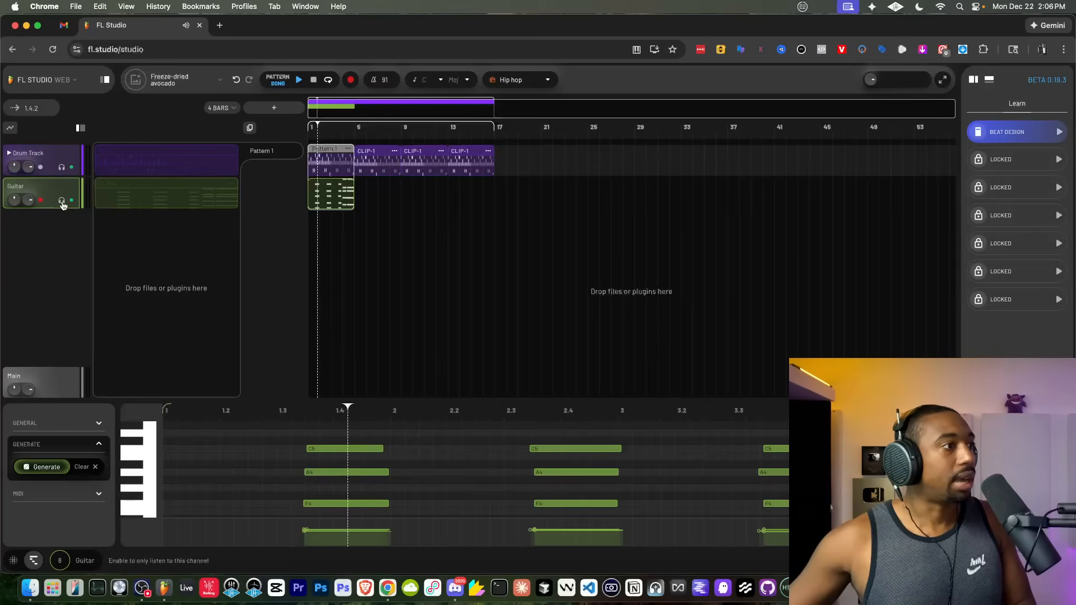
Step: Add a Fruity Compressor effect to the Guitar track
left_click(55, 181)
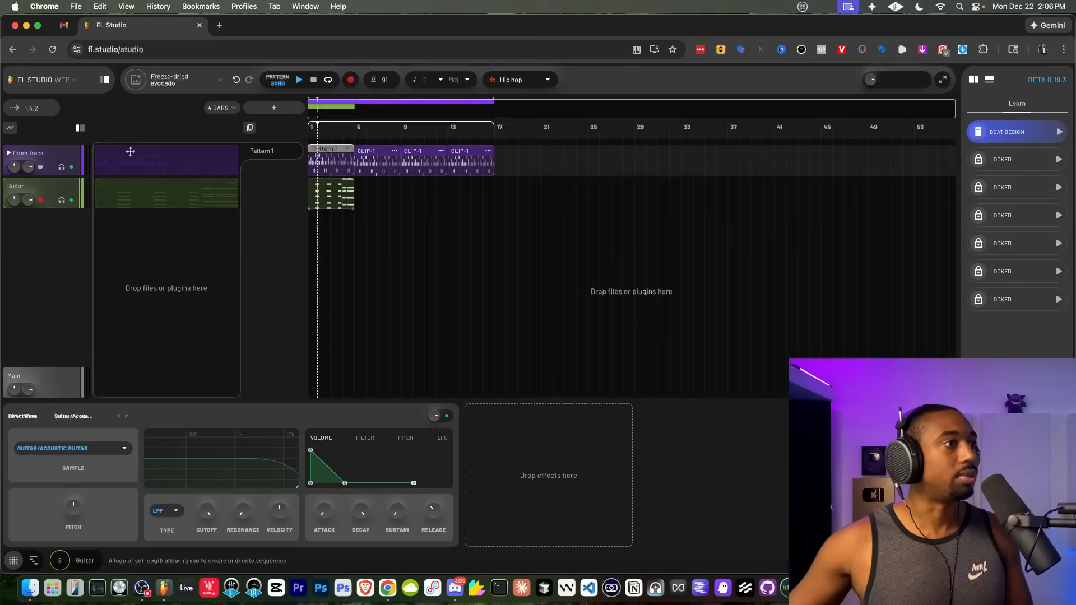
left_click(105, 80)
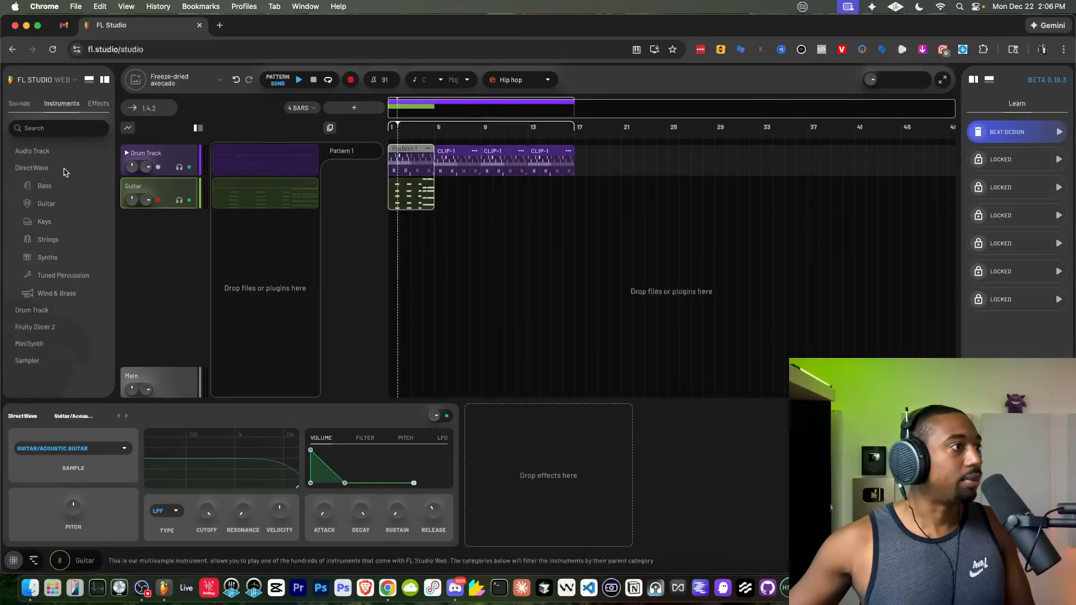
left_click(98, 103)
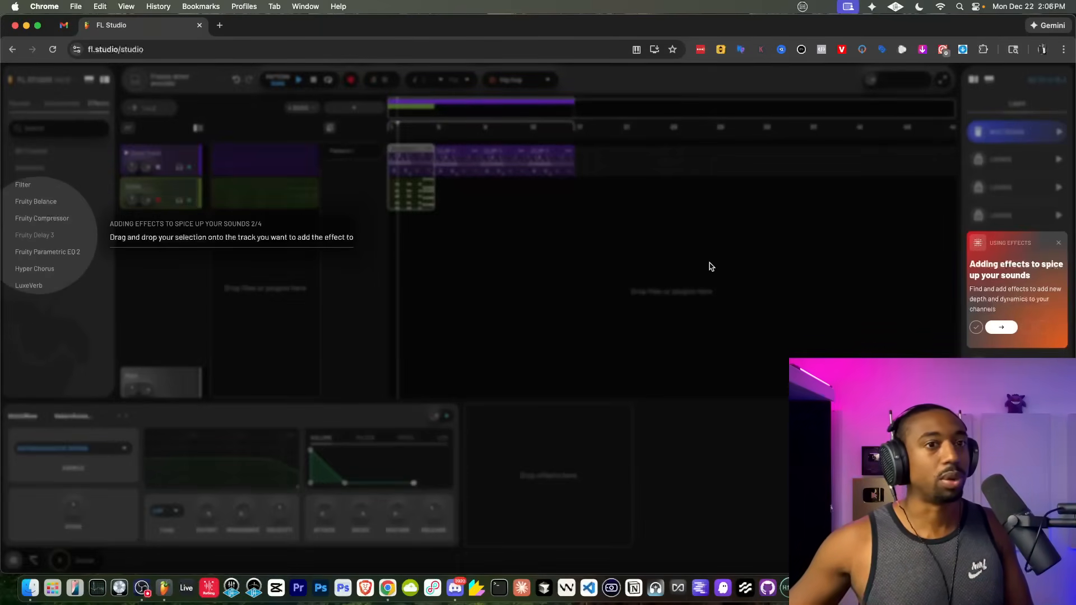
left_click(1059, 243)
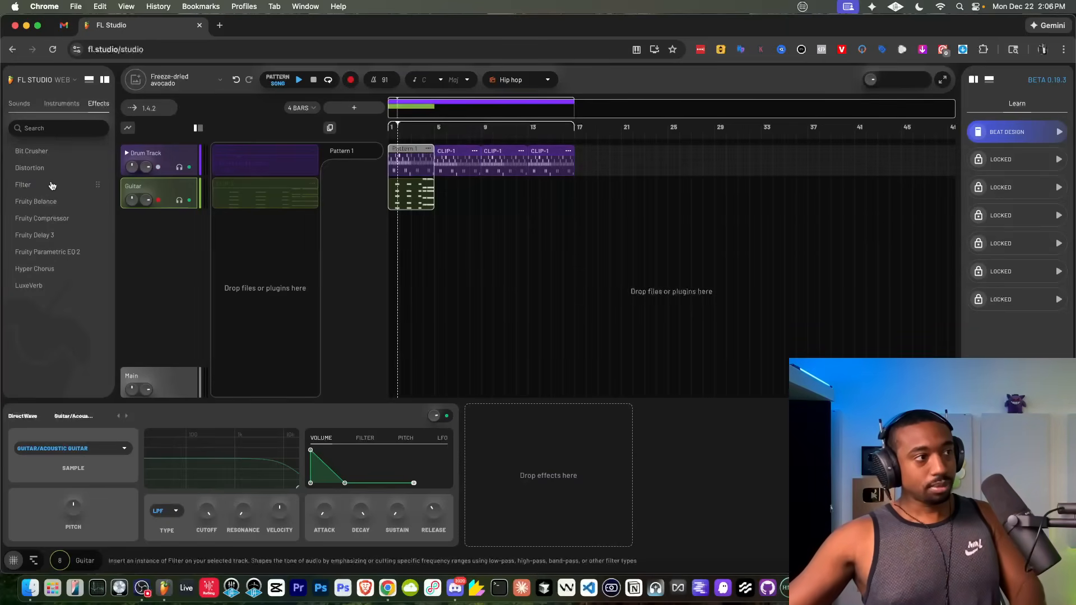
left_click_drag(49, 220, 546, 470)
Step: Lower the Fruity Compressor's threshold and raise its ratio while the song plays
key("space")
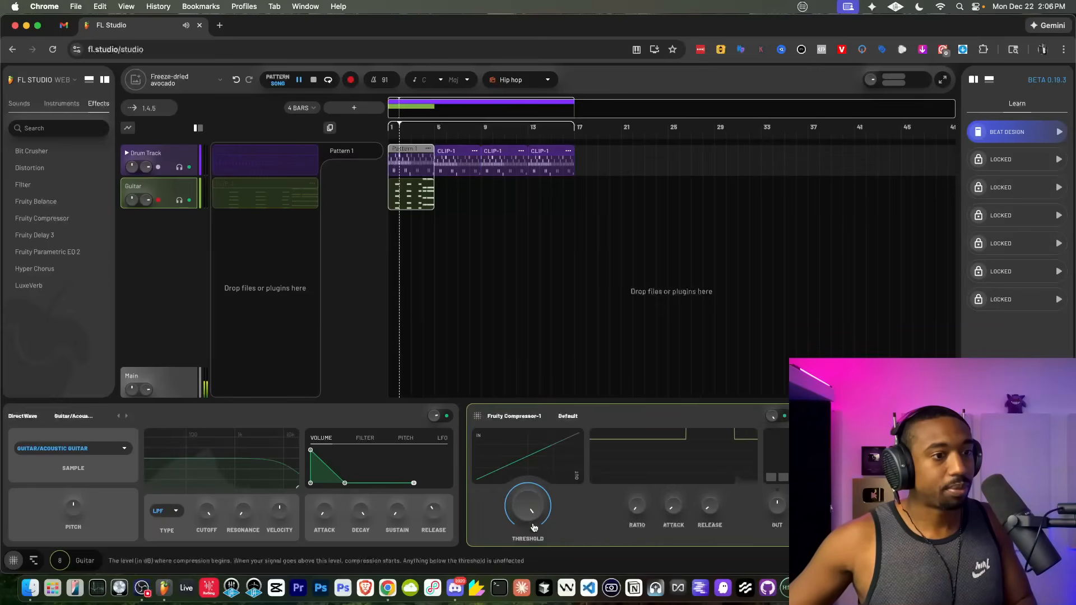
left_click_drag(527, 528, 526, 543)
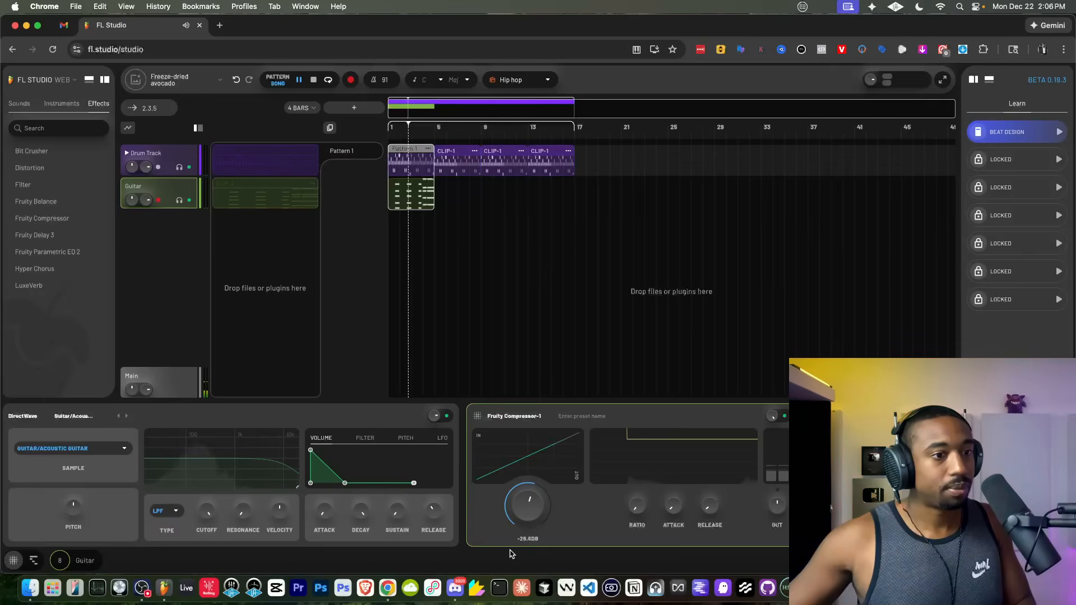
left_click_drag(634, 505, 634, 466)
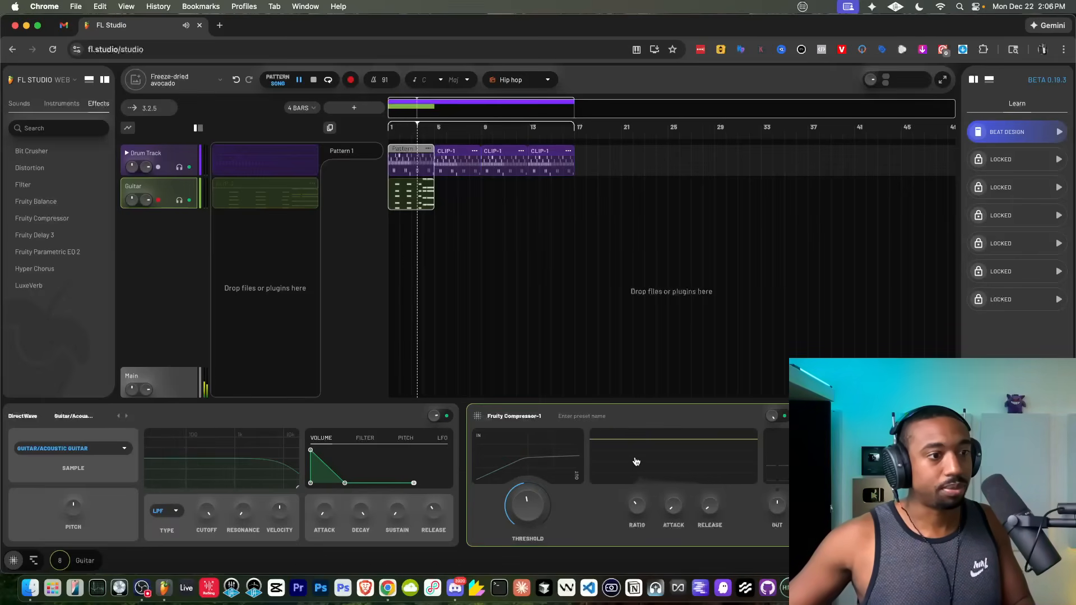
left_click_drag(527, 507, 527, 476)
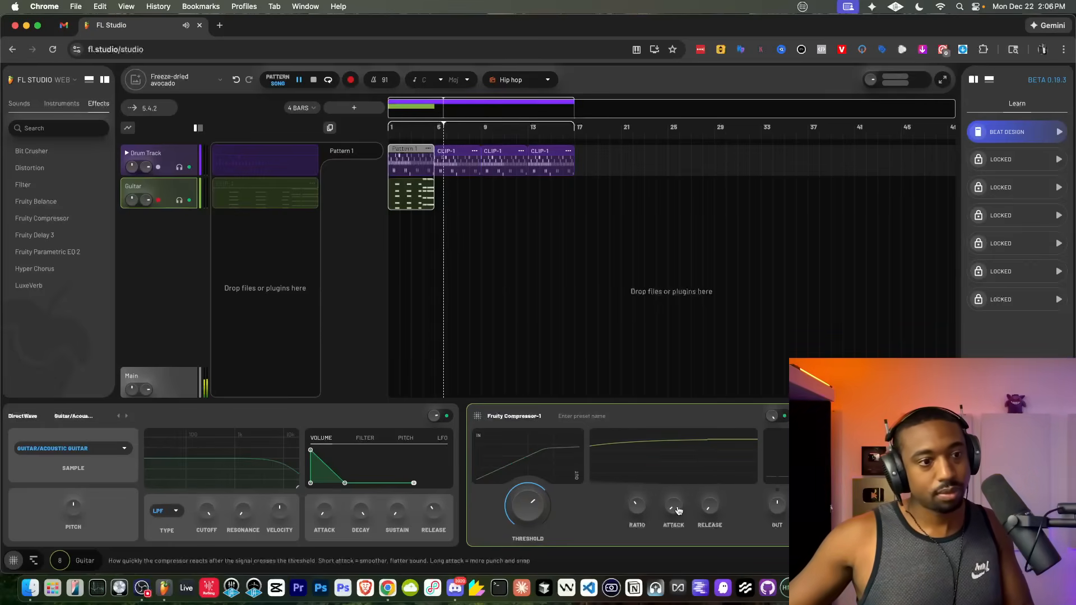
Step: Extend the Pattern 1 clip in the playlist to bar 17 and lower the compressor's threshold further during playback
left_click_drag(434, 200, 566, 208)
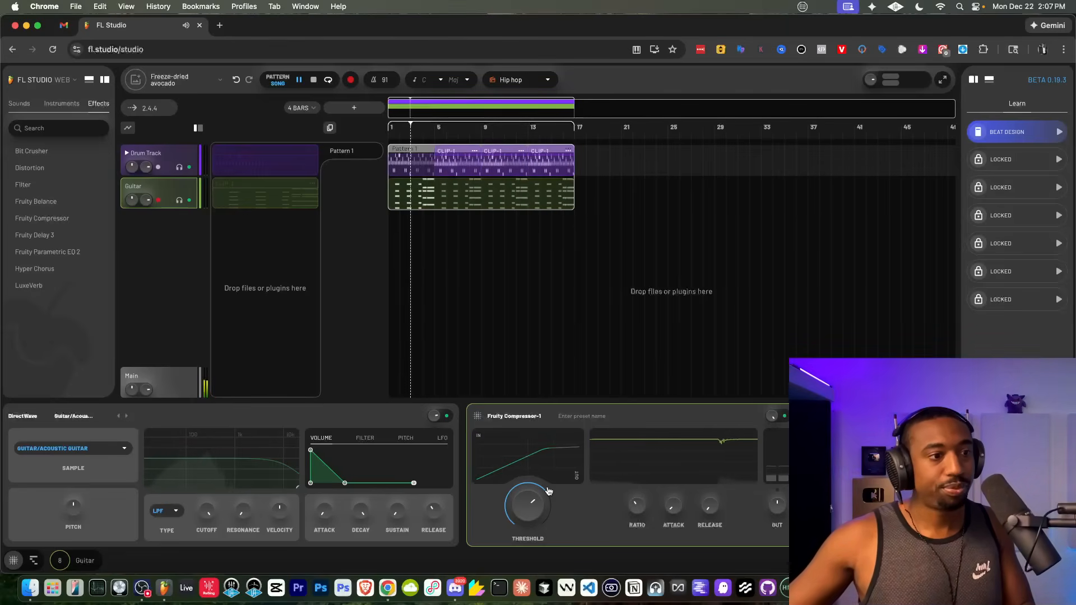
left_click_drag(533, 496, 519, 512)
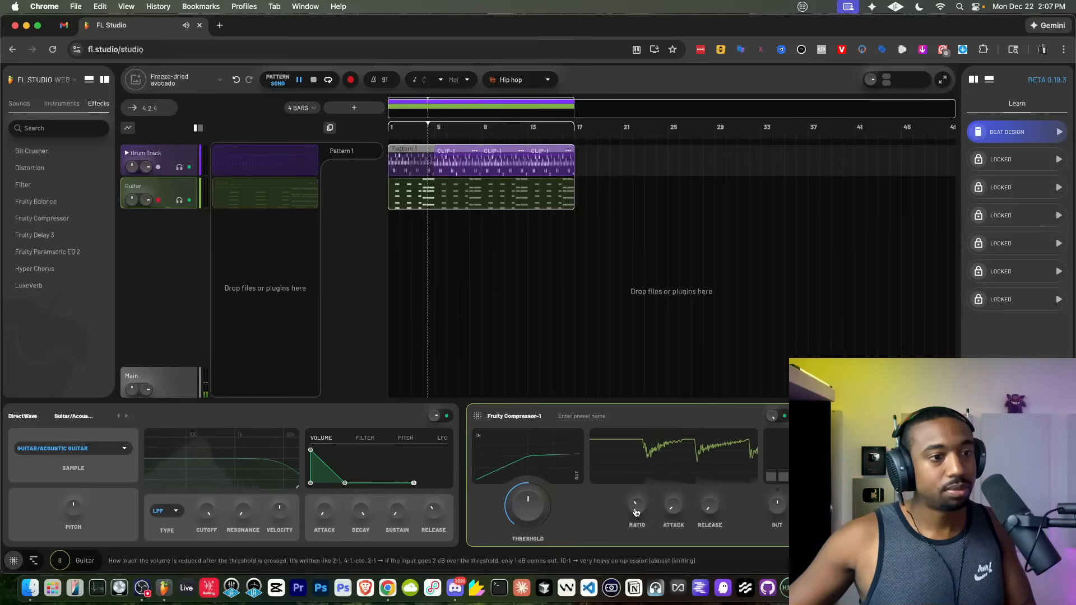
left_click_drag(532, 500, 528, 507)
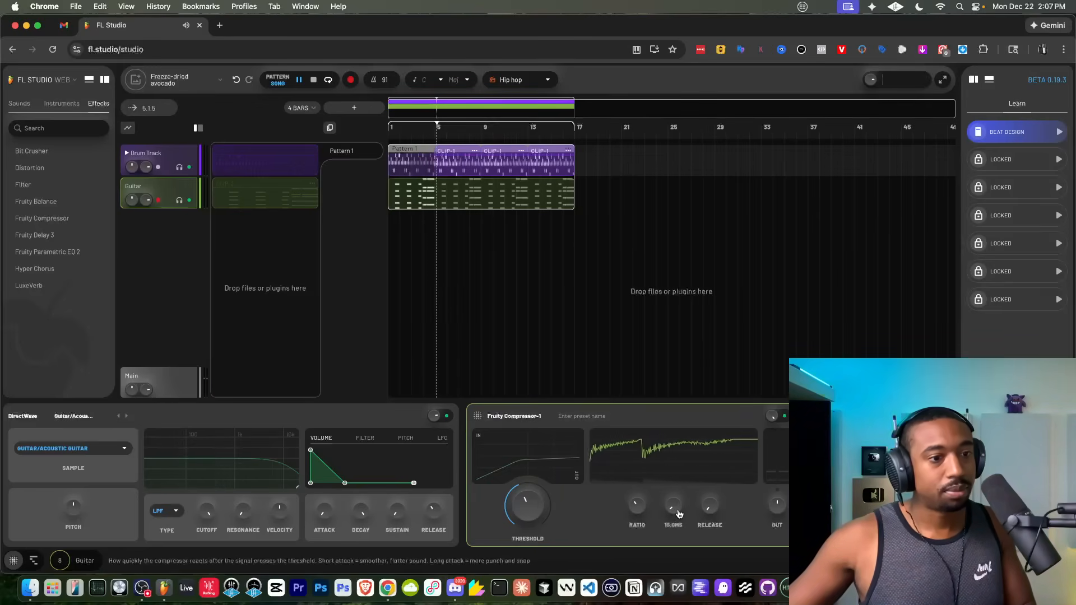
key("space")
Step: Delete the three separate drum clips at bars 5, 9 and 13 and return the playhead to the start
left_click(454, 154)
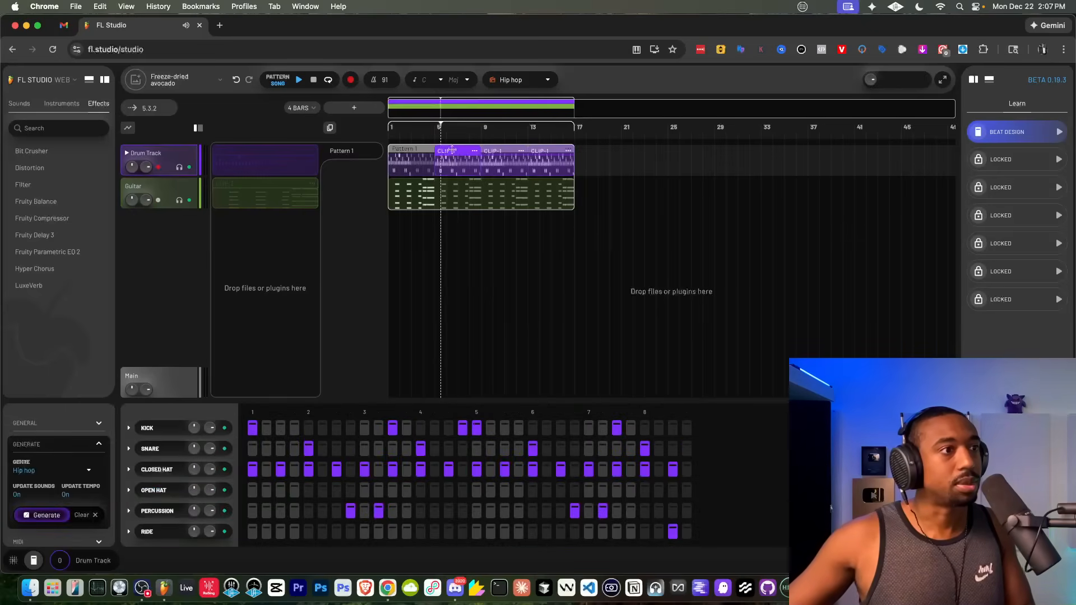
key("Delete")
left_click(503, 150)
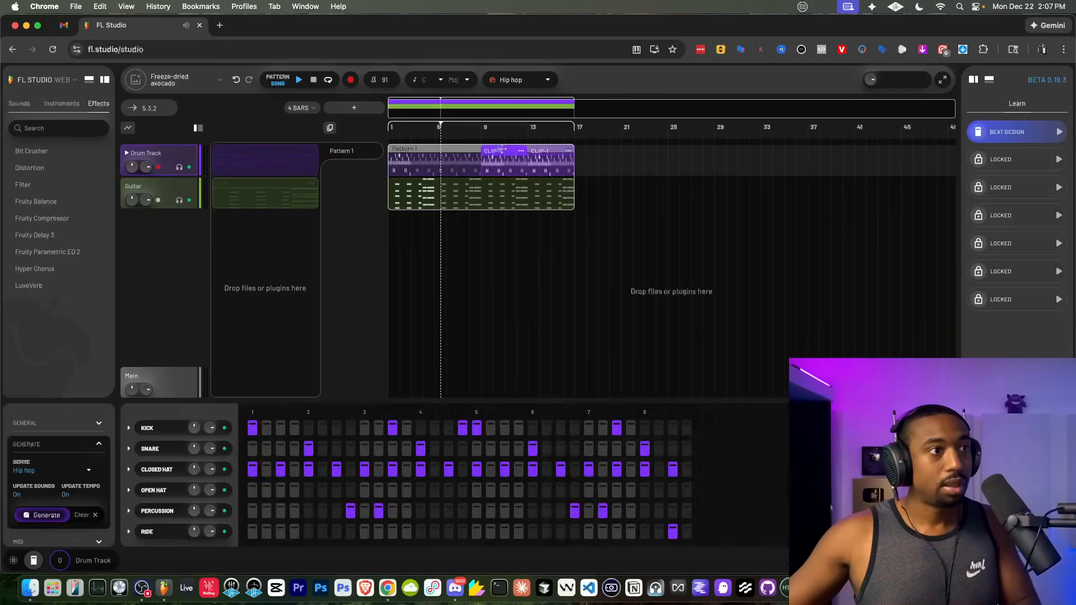
key("Delete")
left_click(545, 168)
key("Delete")
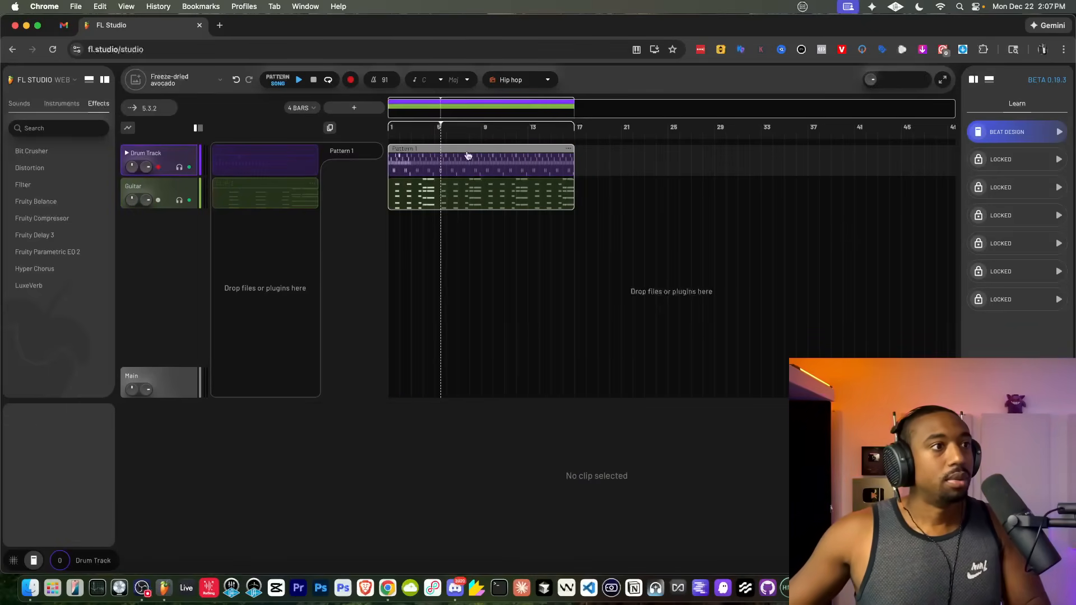
key("space")
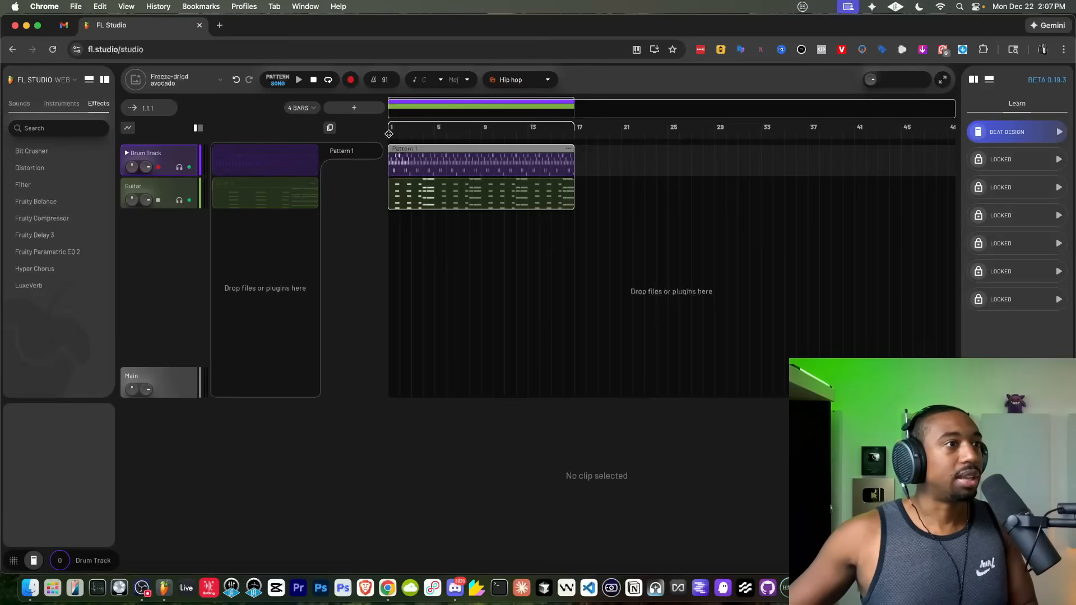
Step: Fit more bars of the playlist timeline in view and play the song from bar 1
key("space")
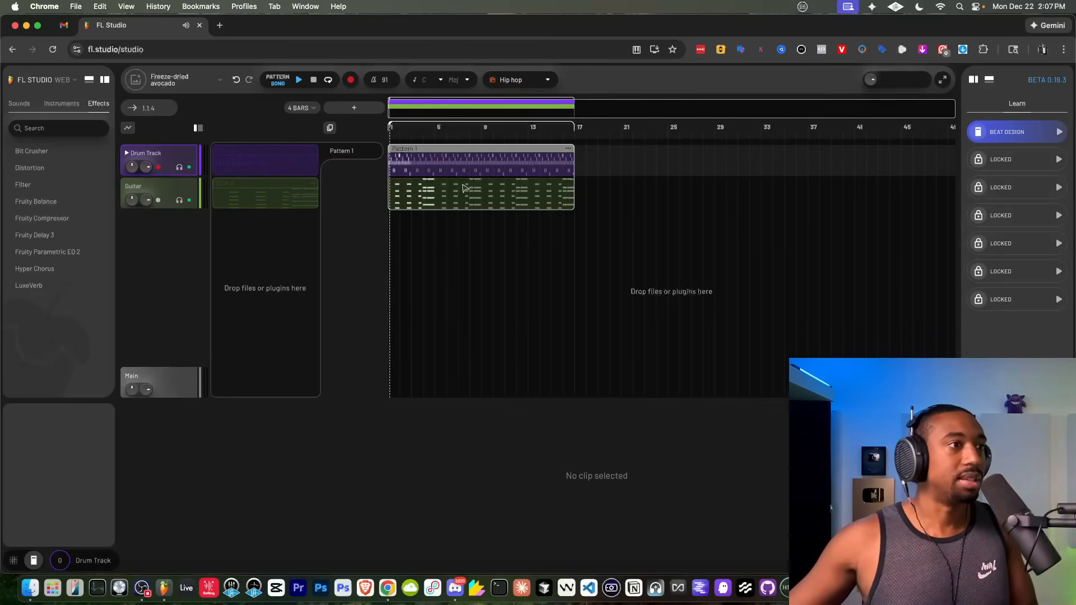
left_click(464, 188)
left_click(598, 204)
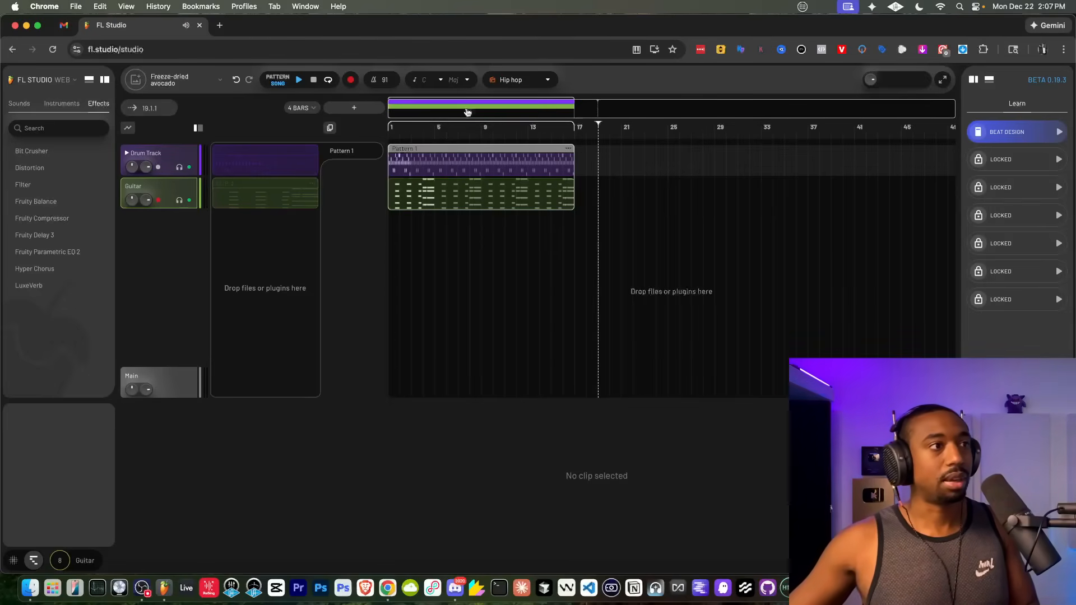
left_click(315, 79)
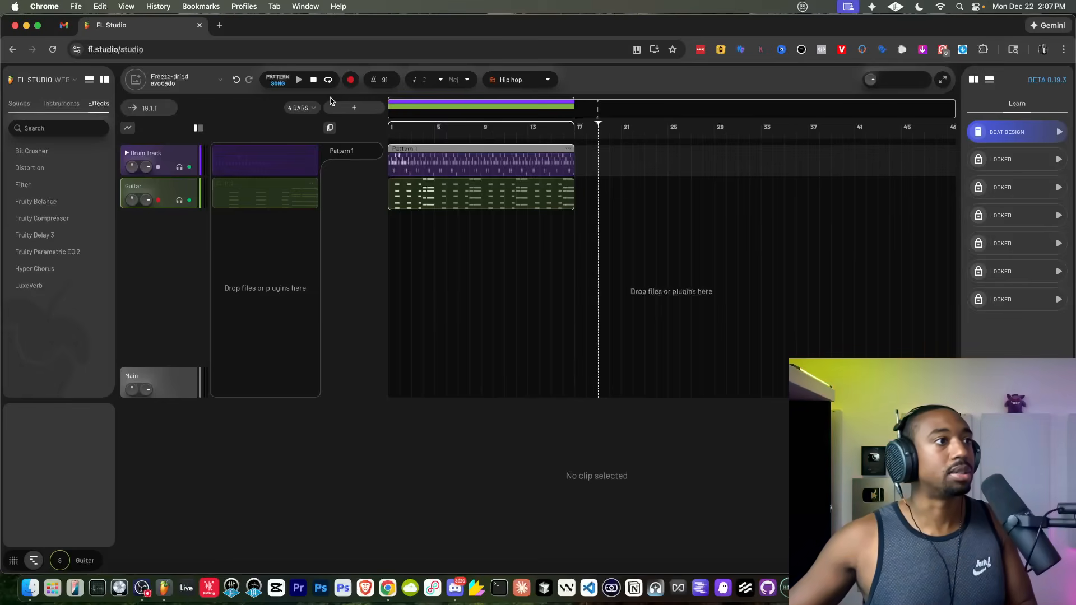
left_click_drag(596, 123, 591, 134)
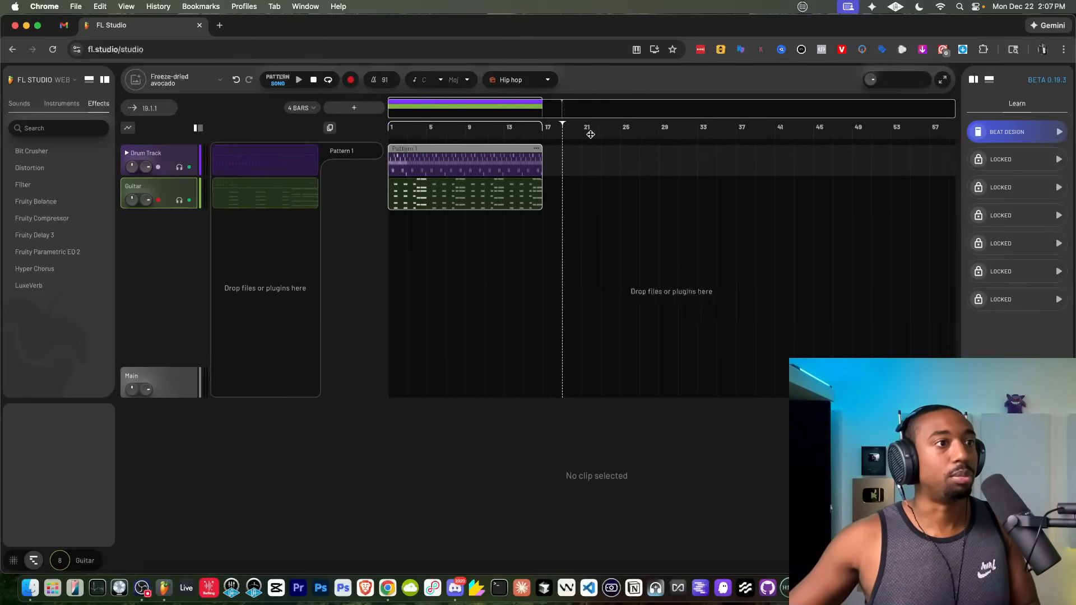
scroll(587, 134, "right", 10)
scroll(476, 150, "left", 3)
scroll(476, 152, "left", 5)
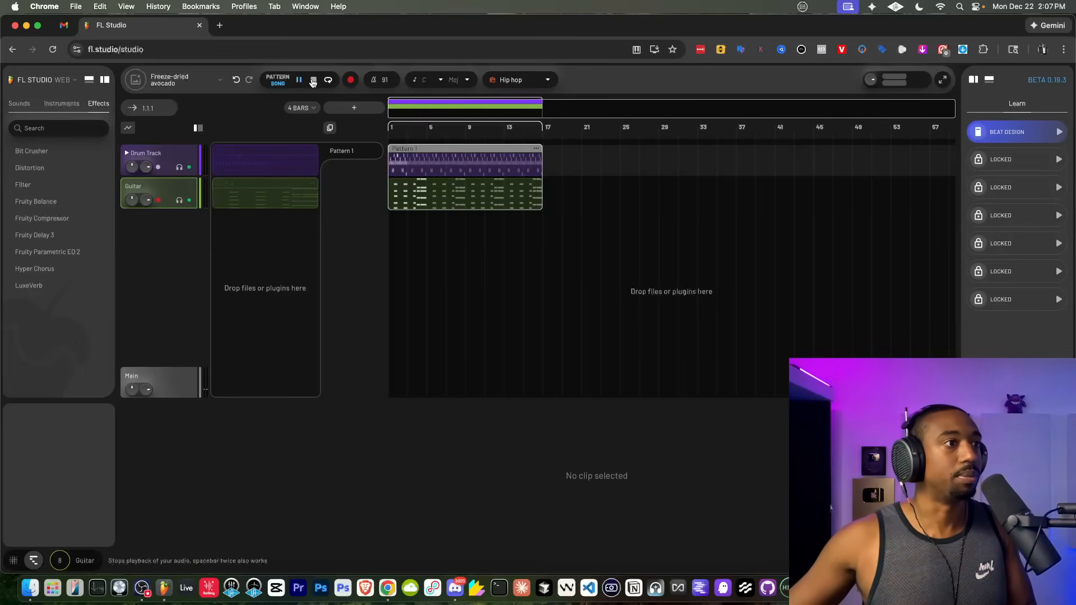
left_click(314, 84)
key("space")
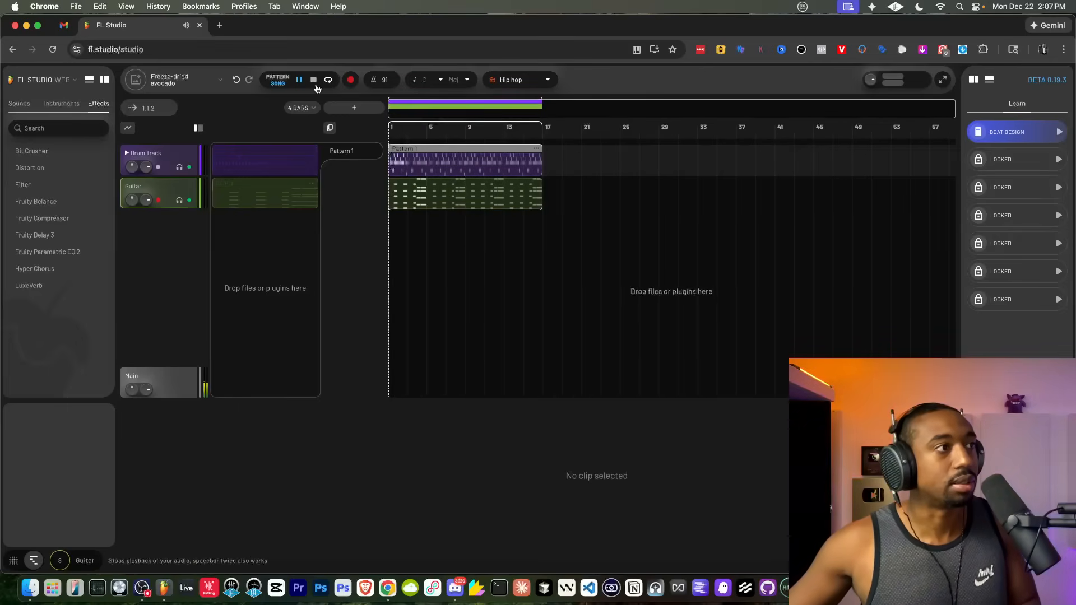
Step: Raise the Fruity Compressor's threshold on the Guitar track and add a Hyper Chorus effect after it
left_click(176, 186)
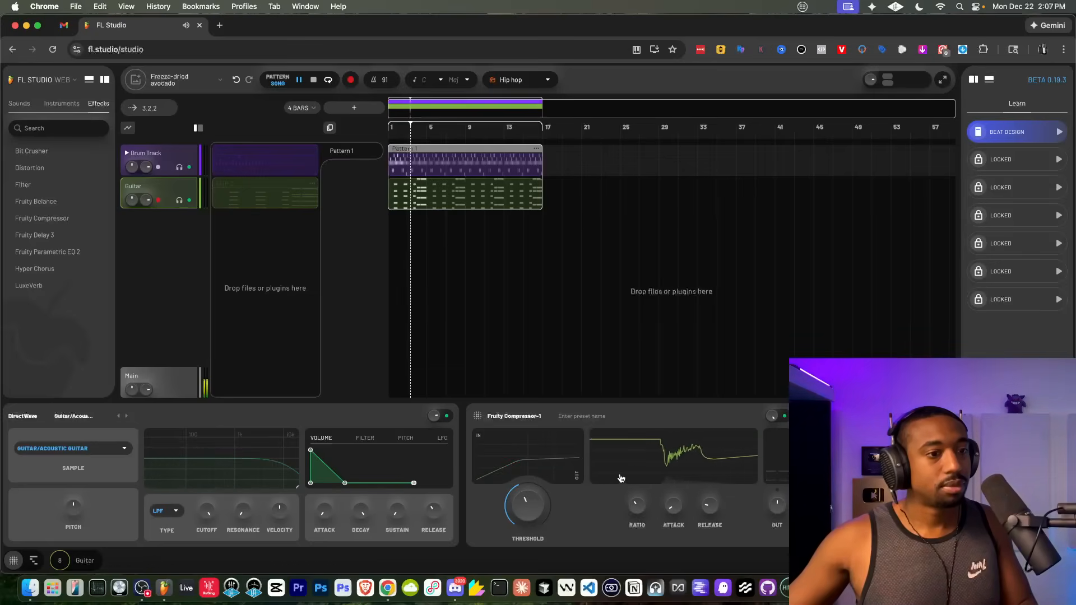
left_click_drag(533, 504, 532, 487)
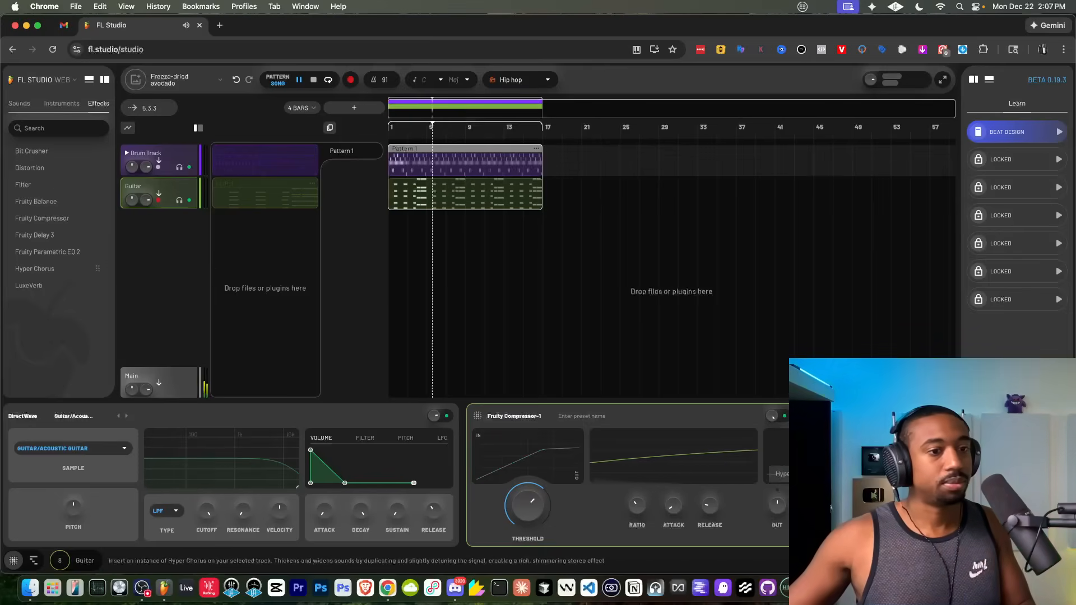
left_click(35, 269)
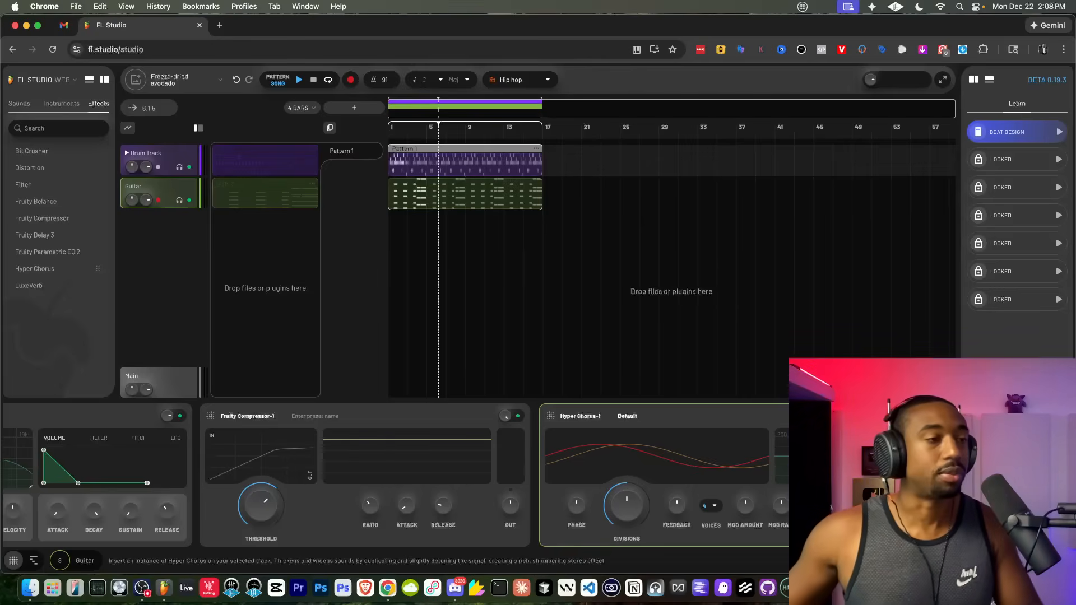
Step: Add a Fruity Delay 3 effect after the Guitar track's Hyper Chorus and turn off its tempo sync
key("space")
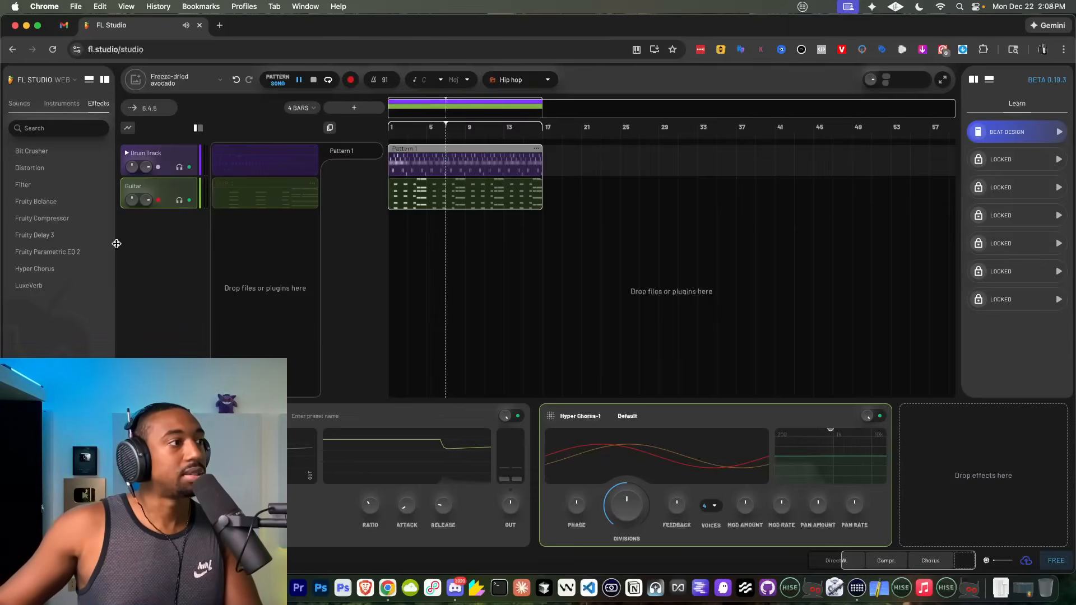
left_click_drag(52, 236, 947, 476)
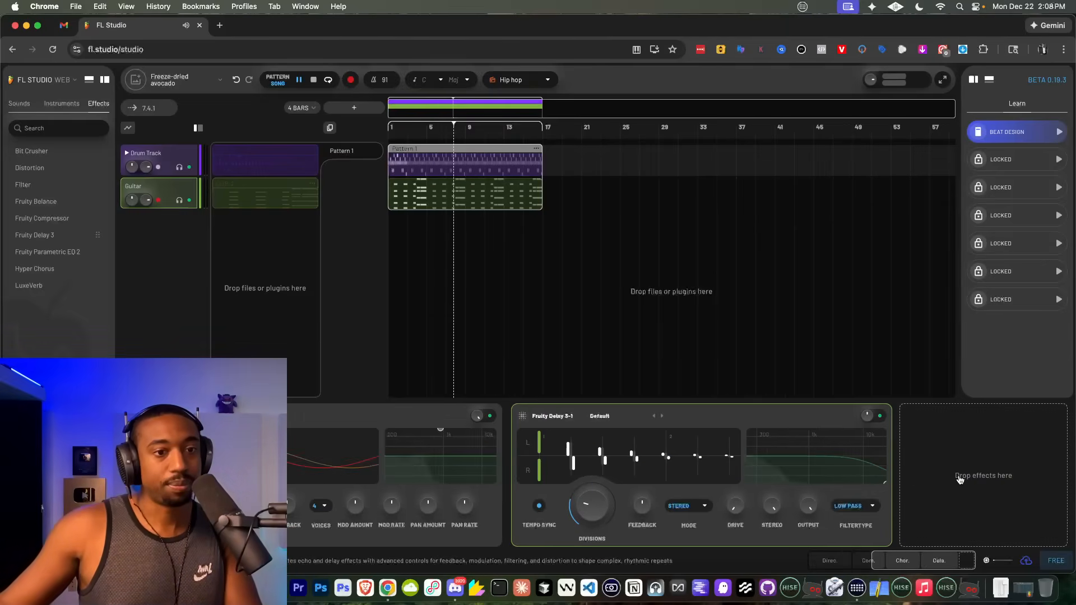
key("space")
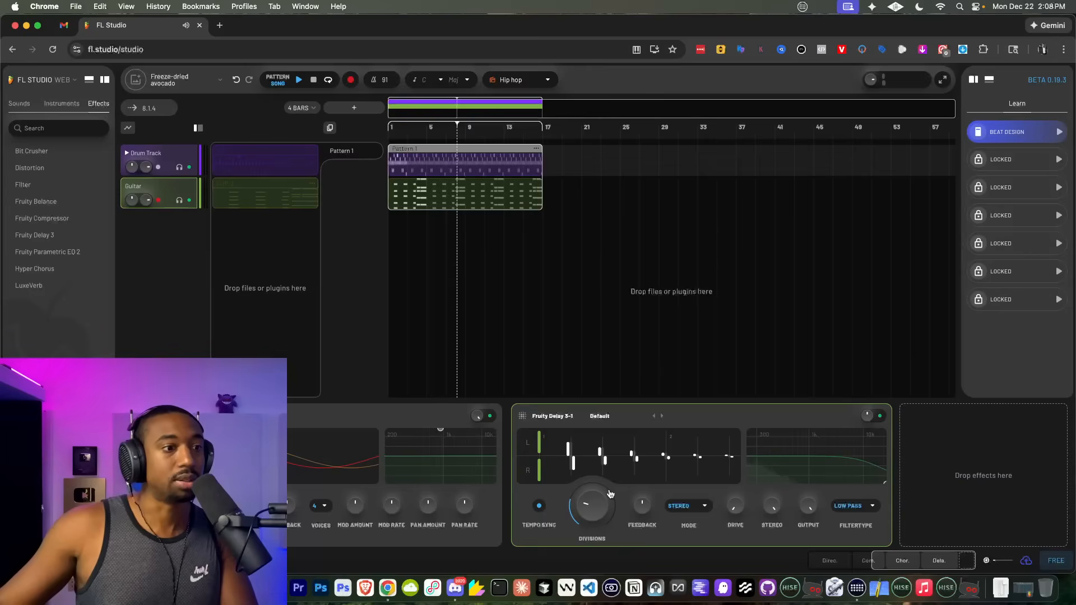
left_click(540, 506)
left_click(539, 507)
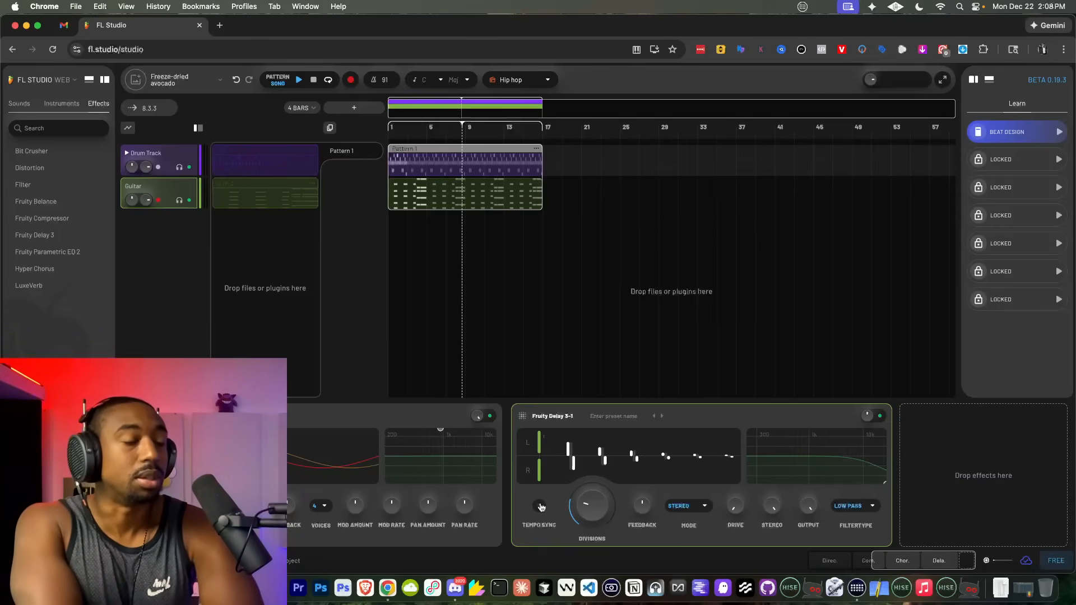
Step: Raise the feedback, drive and divisions of Fruity Delay 3 while the song plays
key("space")
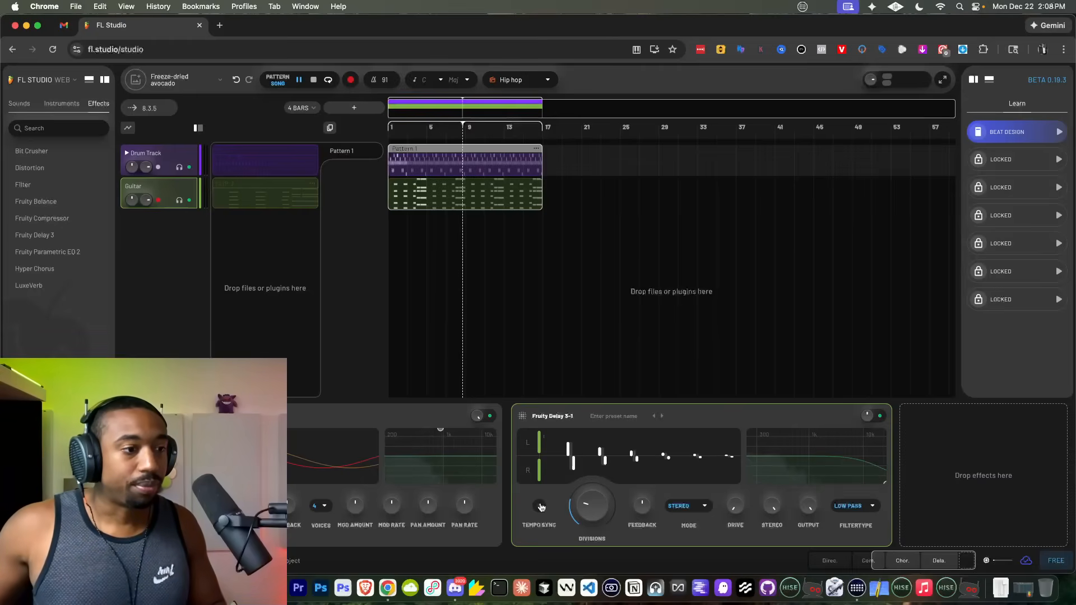
left_click_drag(647, 511, 647, 501)
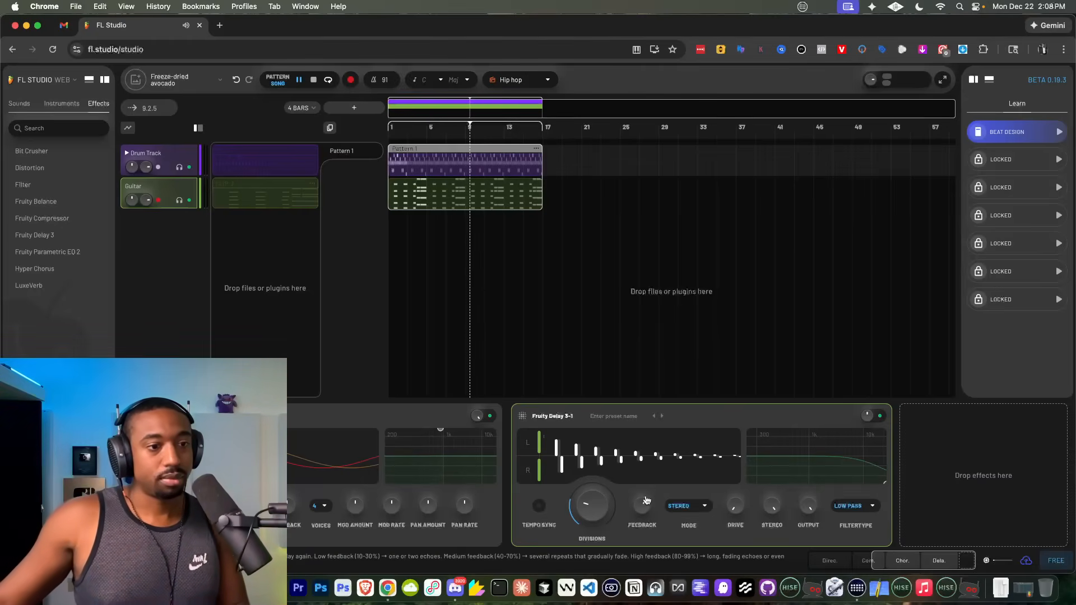
left_click_drag(738, 509, 747, 468)
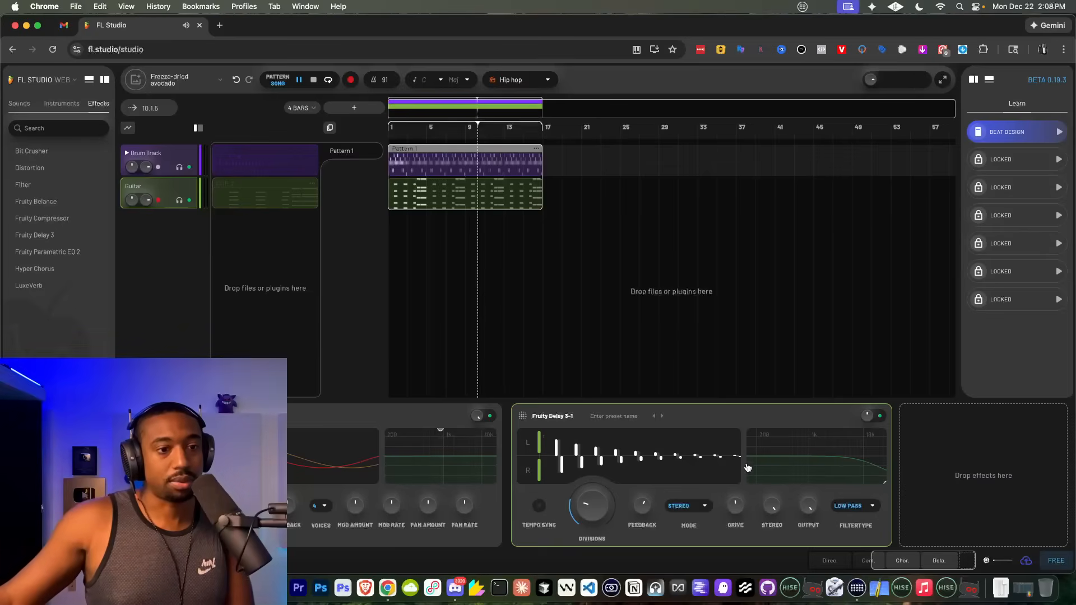
left_click_drag(734, 510, 738, 481)
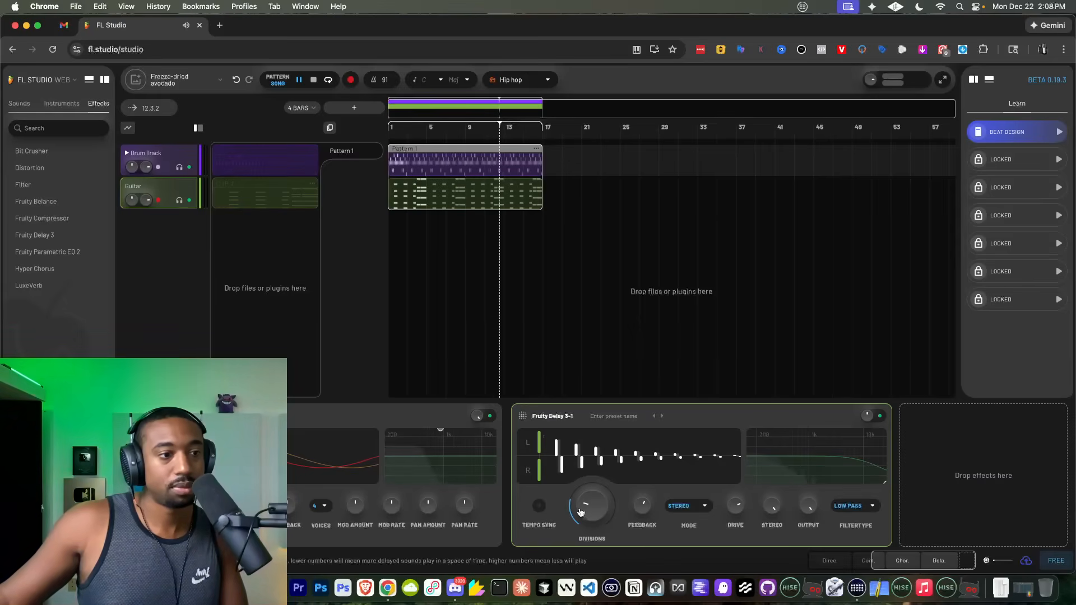
left_click_drag(583, 504, 581, 491)
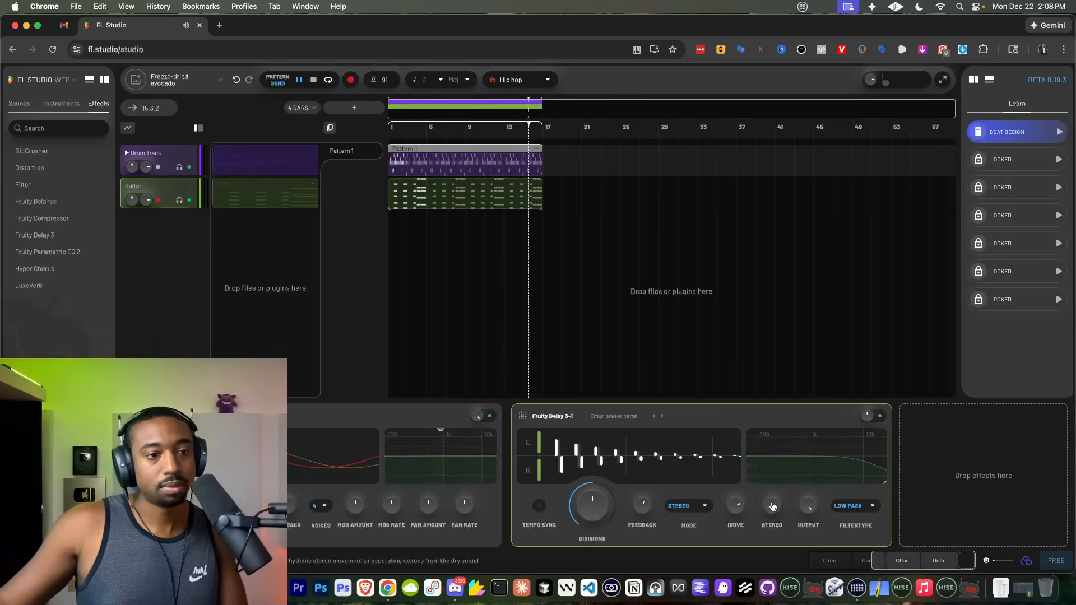
Step: Audition the High Pass filter type on Fruity Delay 3, set the filter type to Off, and pause playback
left_click(854, 506)
left_click(848, 542)
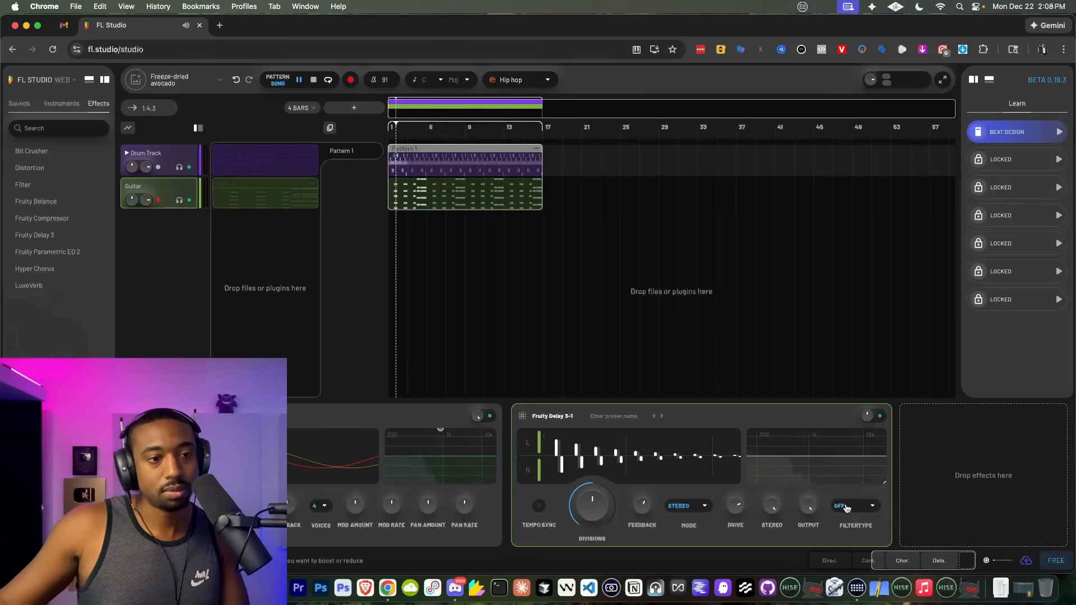
left_click(845, 507)
left_click(850, 483)
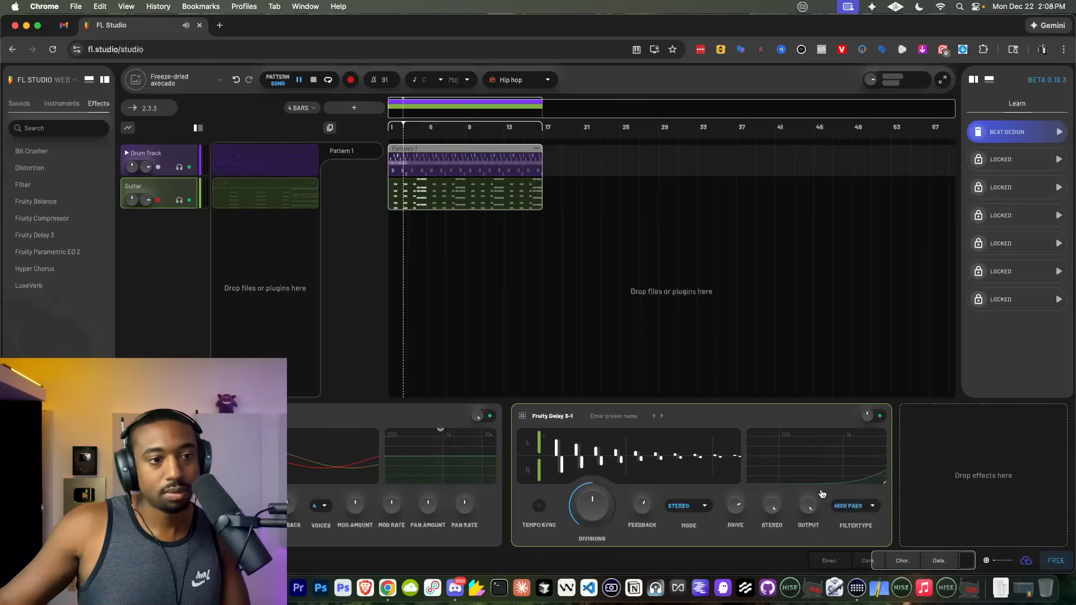
left_click(845, 507)
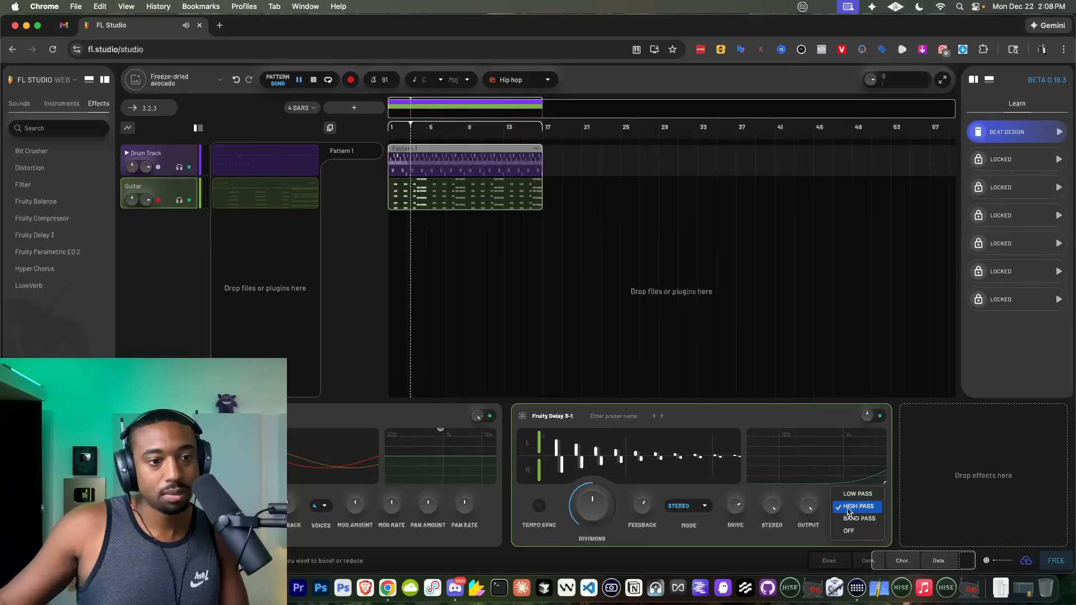
left_click(811, 535)
left_click(863, 506)
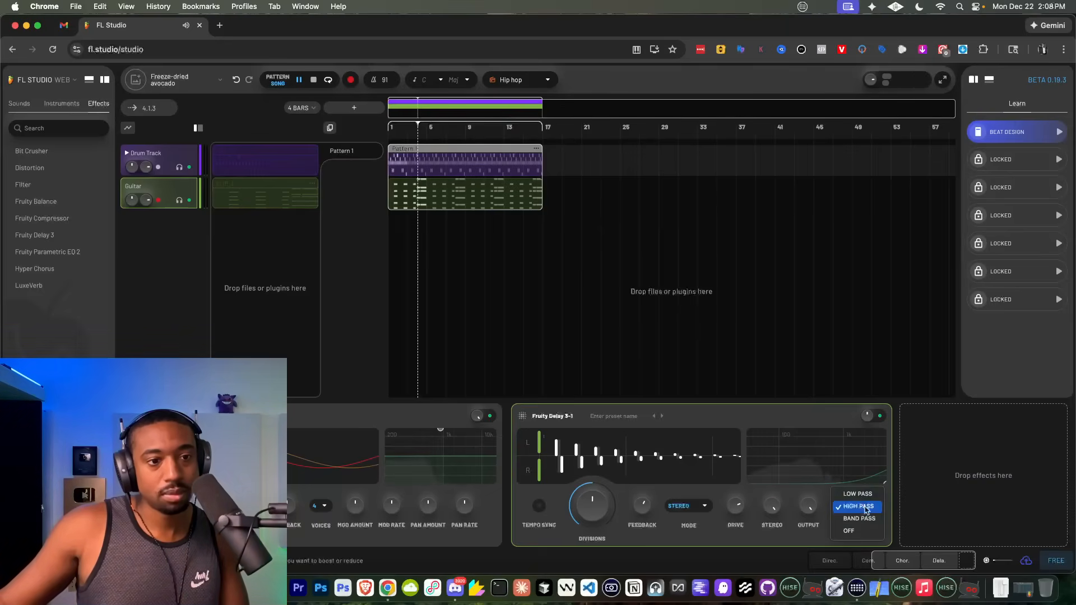
left_click(852, 527)
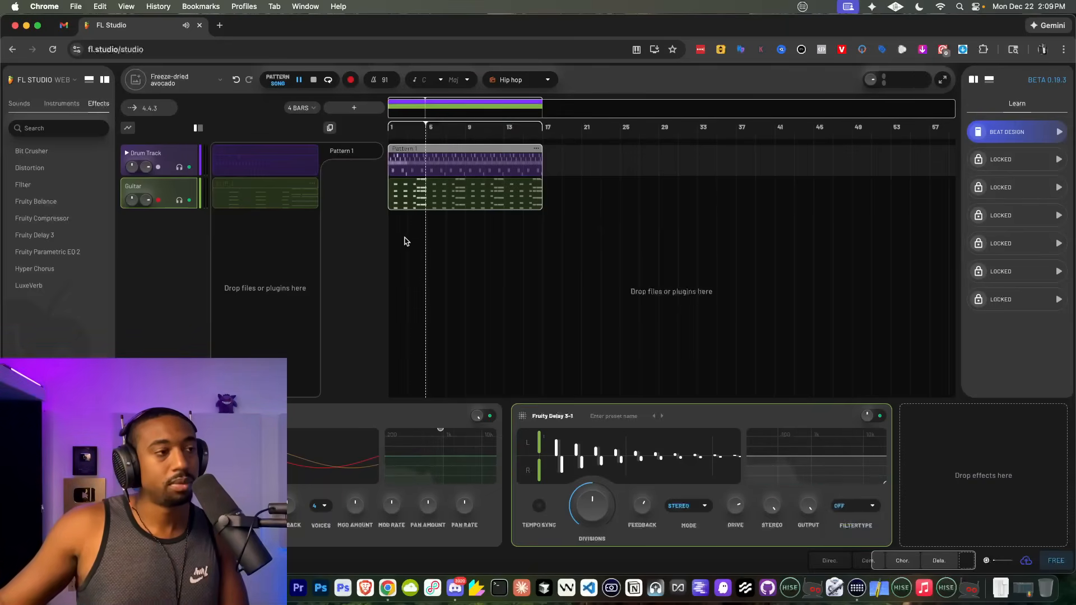
scroll(298, 418, "left", 6)
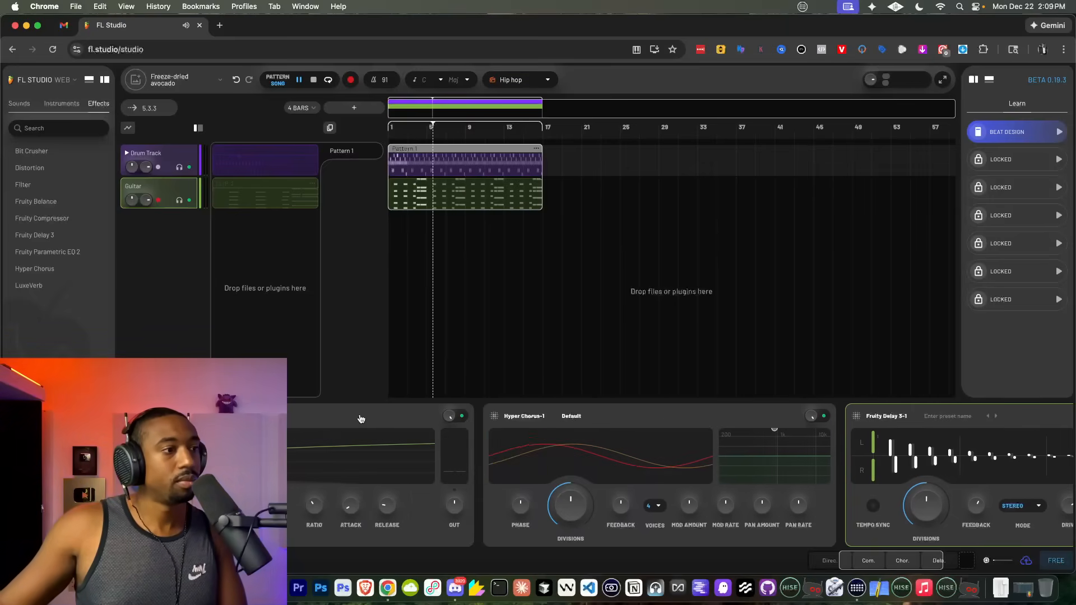
key("space")
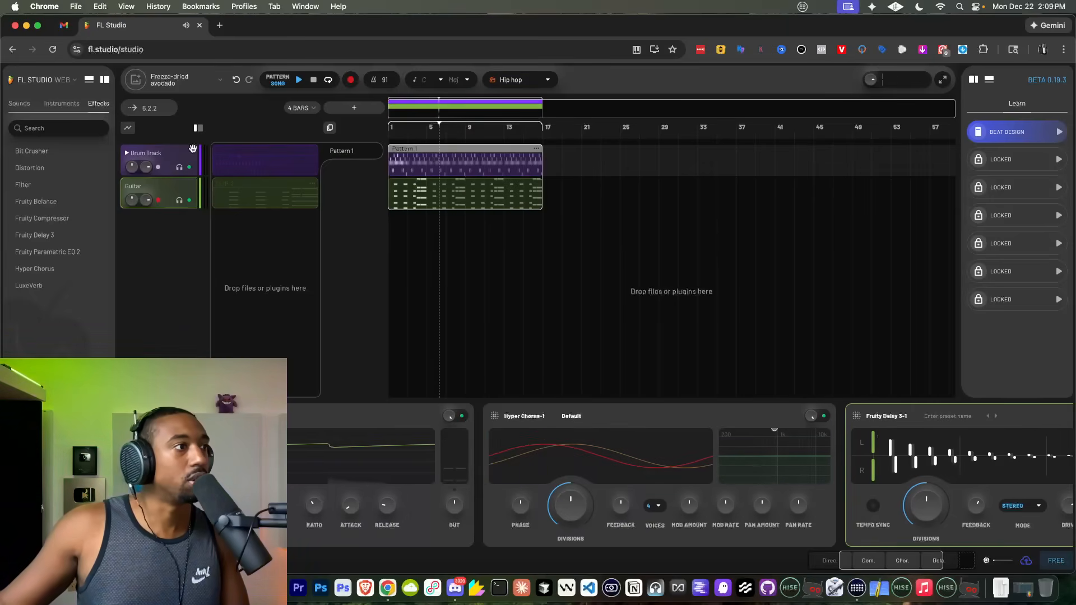
Step: View the Drum Track's step pattern and open the sampler settings of one of its drum sounds
left_click(174, 150)
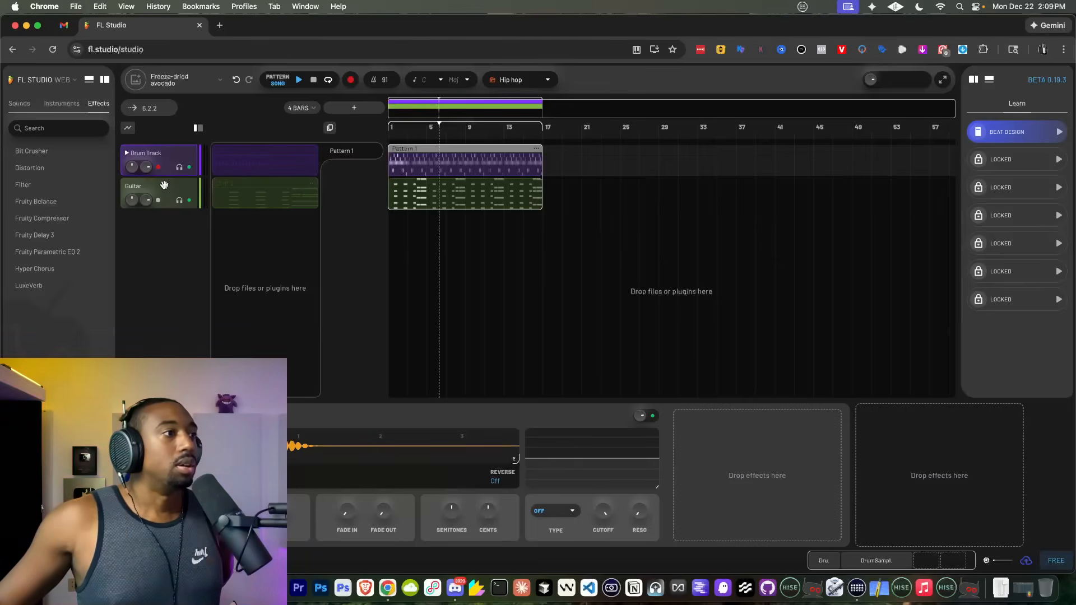
left_click(267, 160)
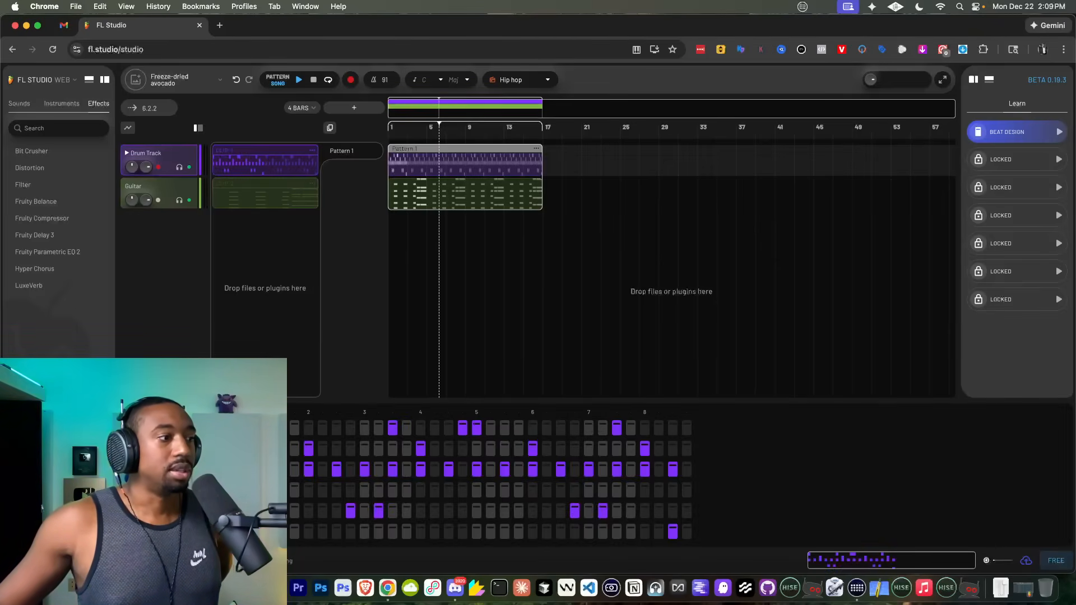
left_click(178, 160)
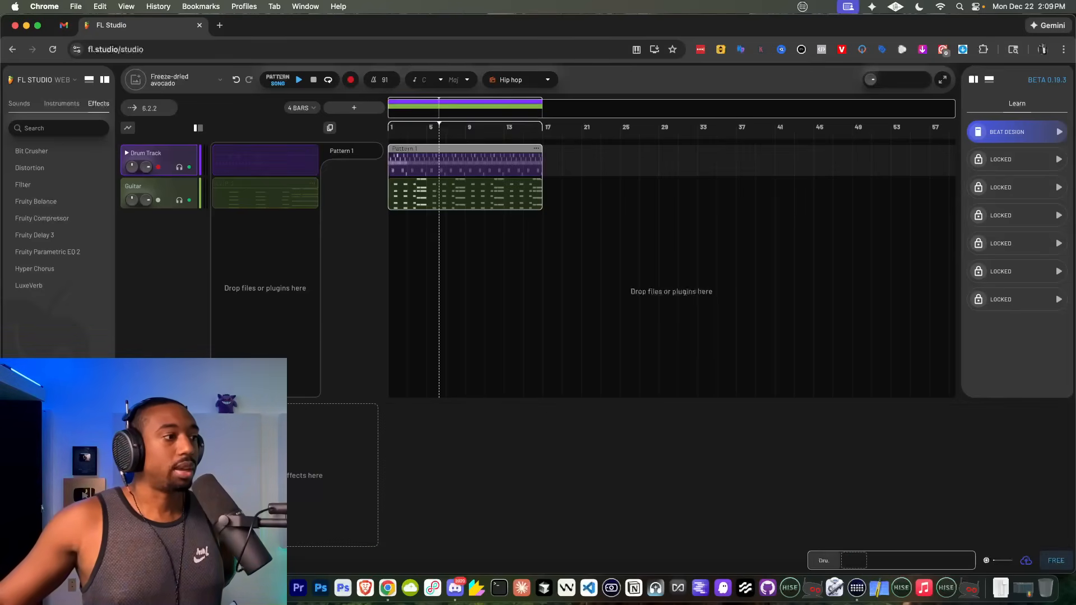
left_click(84, 487)
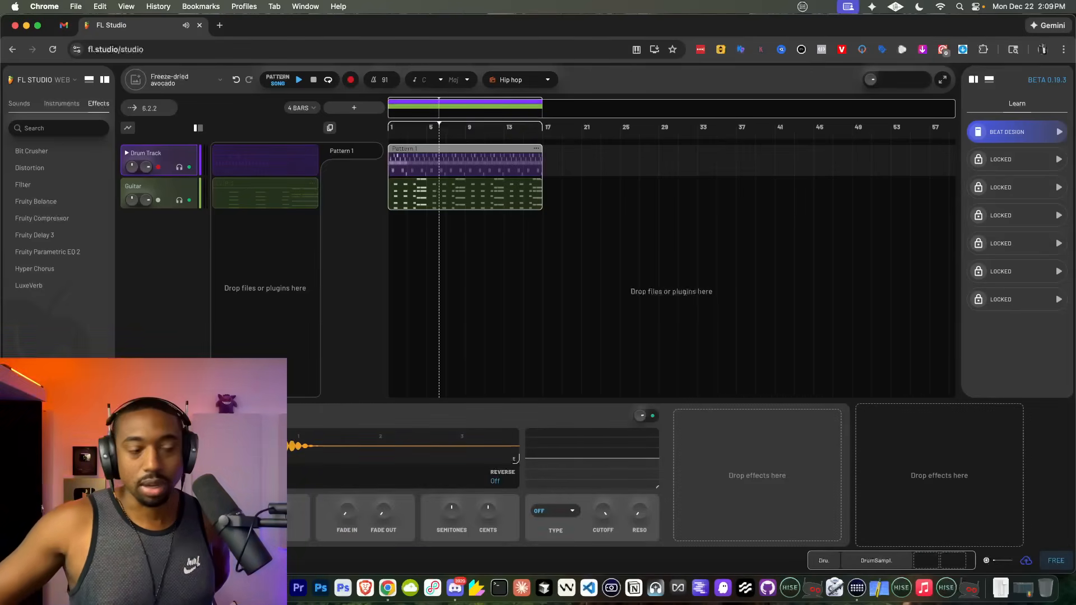
Step: Browse the Hip hop one-shot sounds, filtering them by the Legendary Drums pack and clearing that filter
left_click(19, 103)
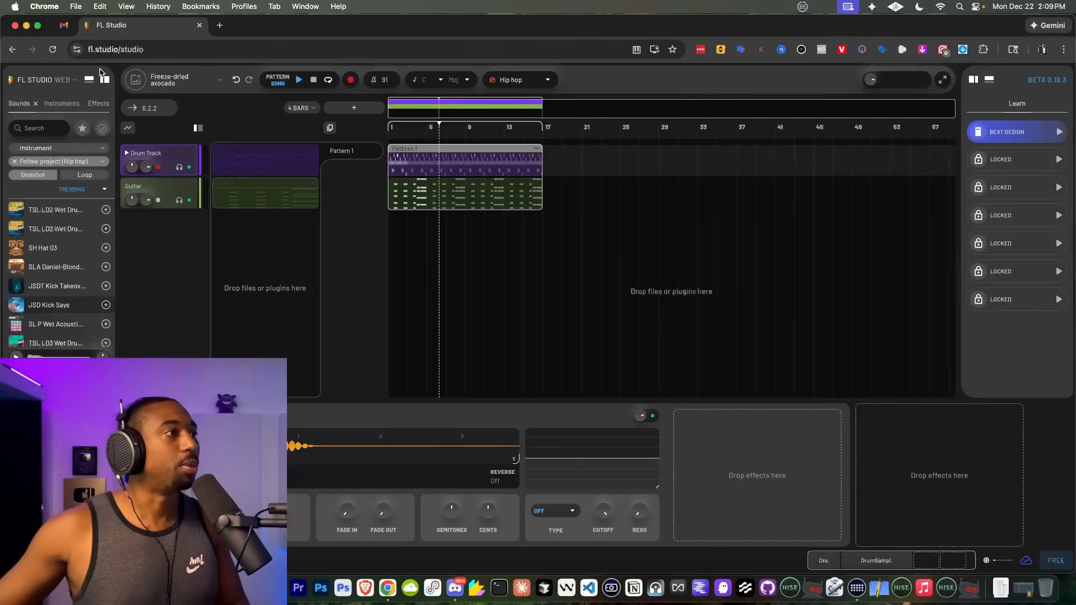
left_click(105, 80)
left_click(105, 80)
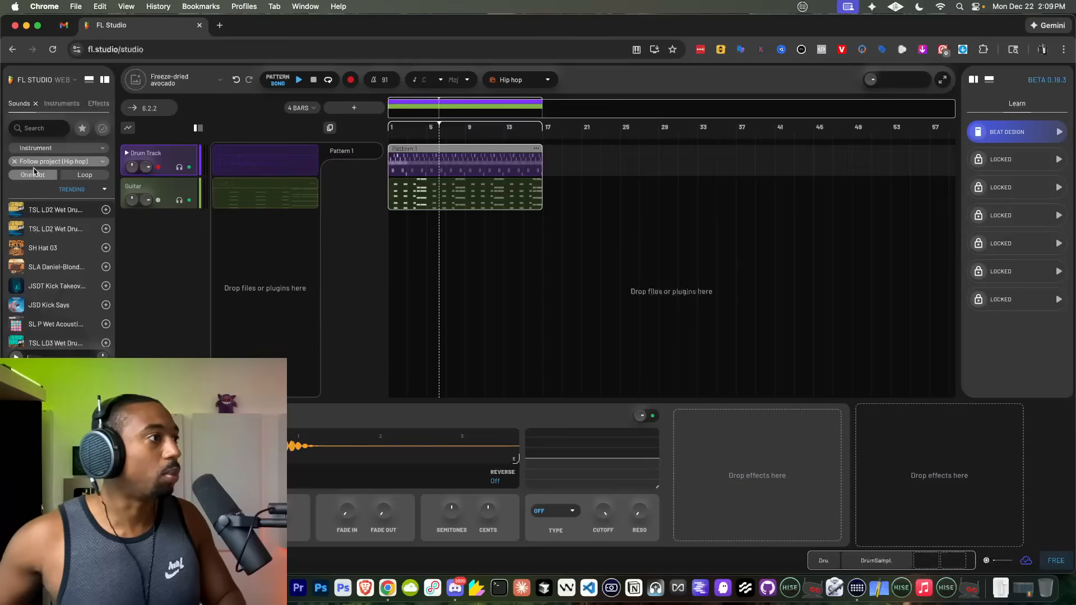
left_click(22, 230)
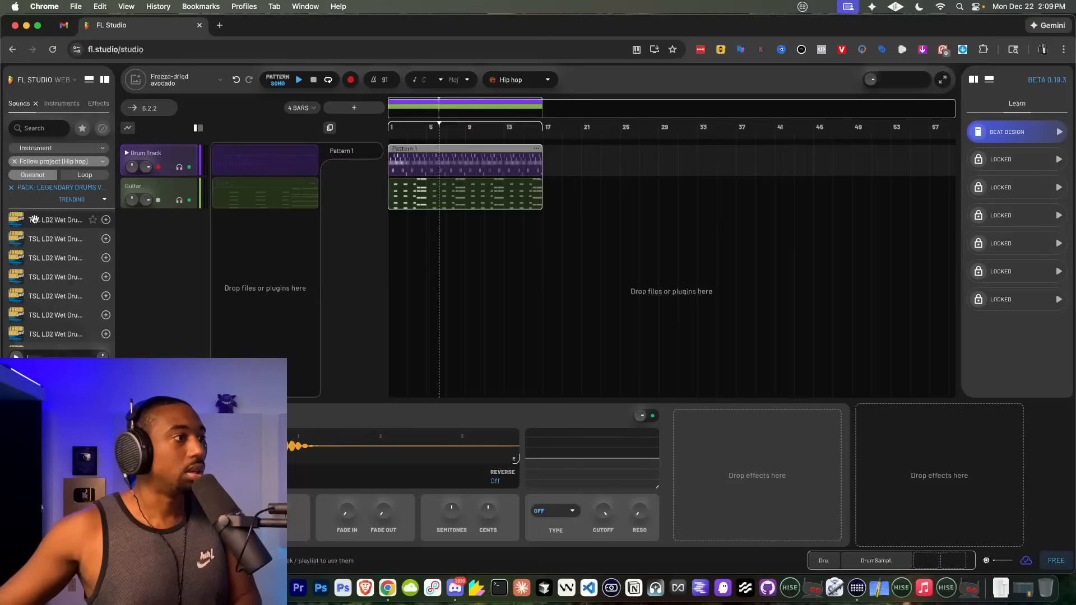
left_click(11, 188)
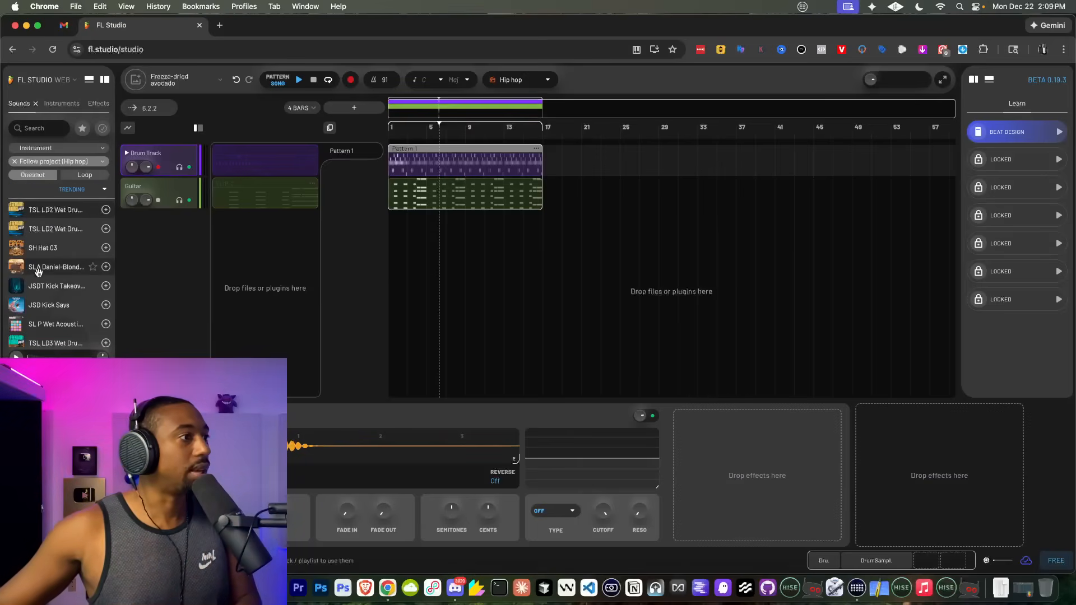
Step: Preview the JSDT Kick Takeov... one-shot and bring it into the open drum sampler on the Drum Track
left_click(34, 289)
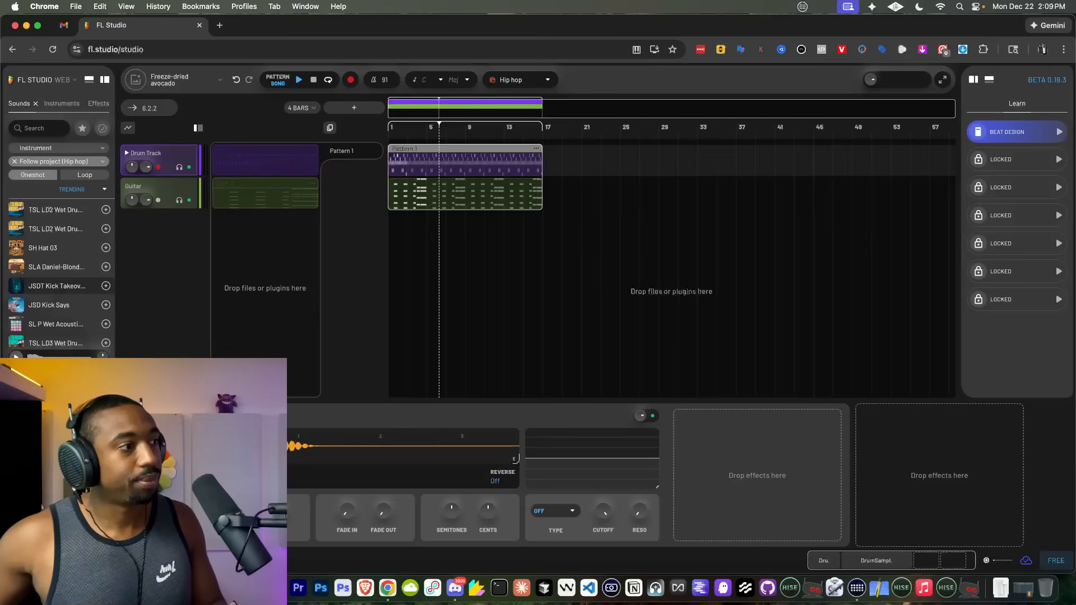
left_click_drag(35, 287, 264, 447)
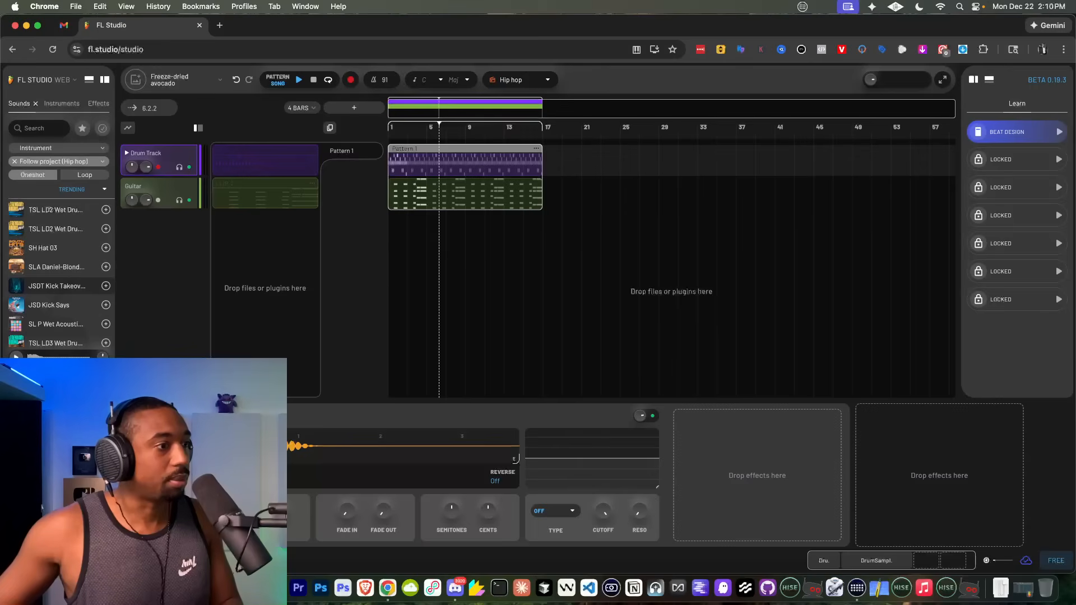
Step: Play the beat with the new kick, preview the JSD Kick Says one-shot, and pause playback
key("space")
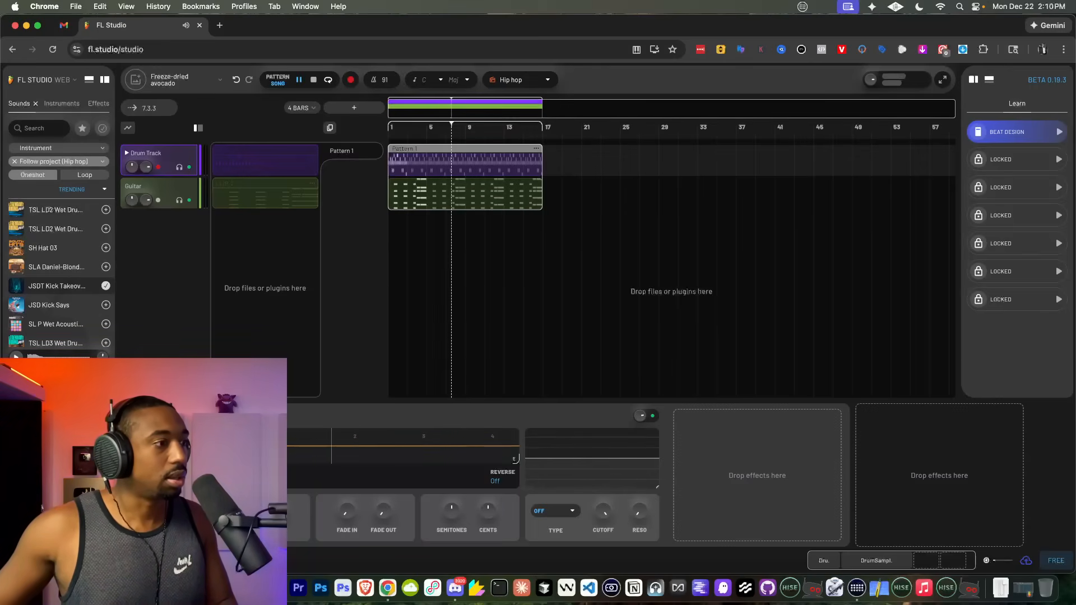
left_click(45, 308)
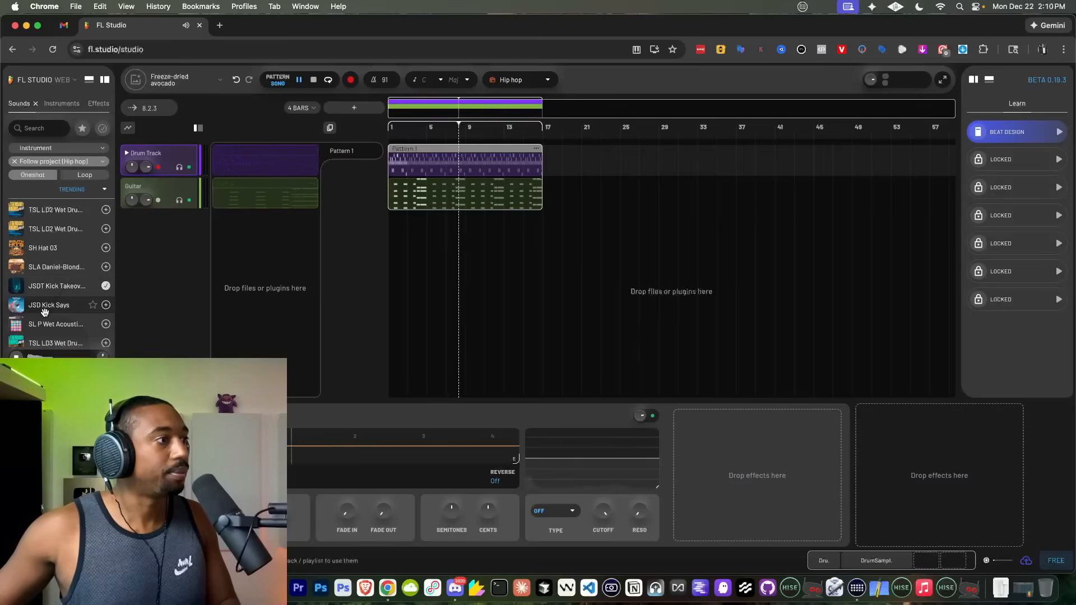
key("space")
Step: Search the sounds for "snare" and load the first TSL LD2 Wet Dru... one-shot into the open drum sampler
left_click(48, 132)
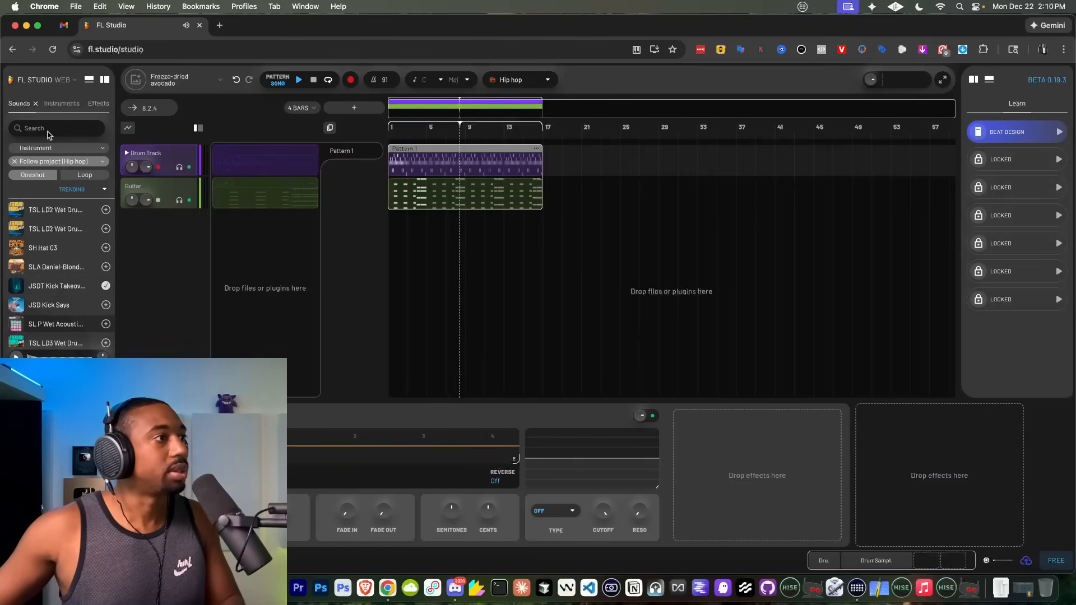
type("snare")
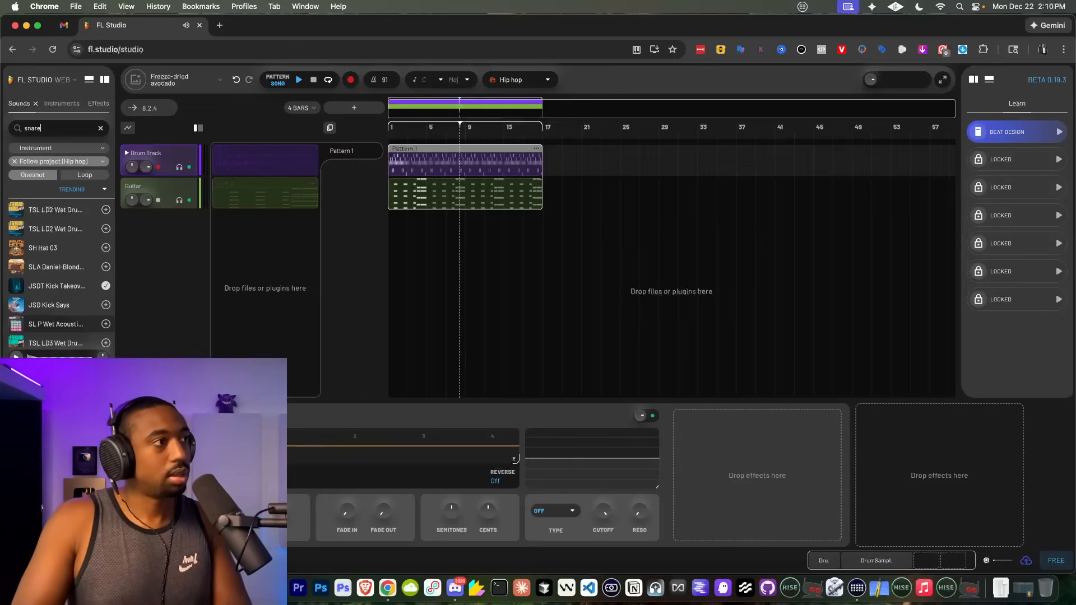
key("Return")
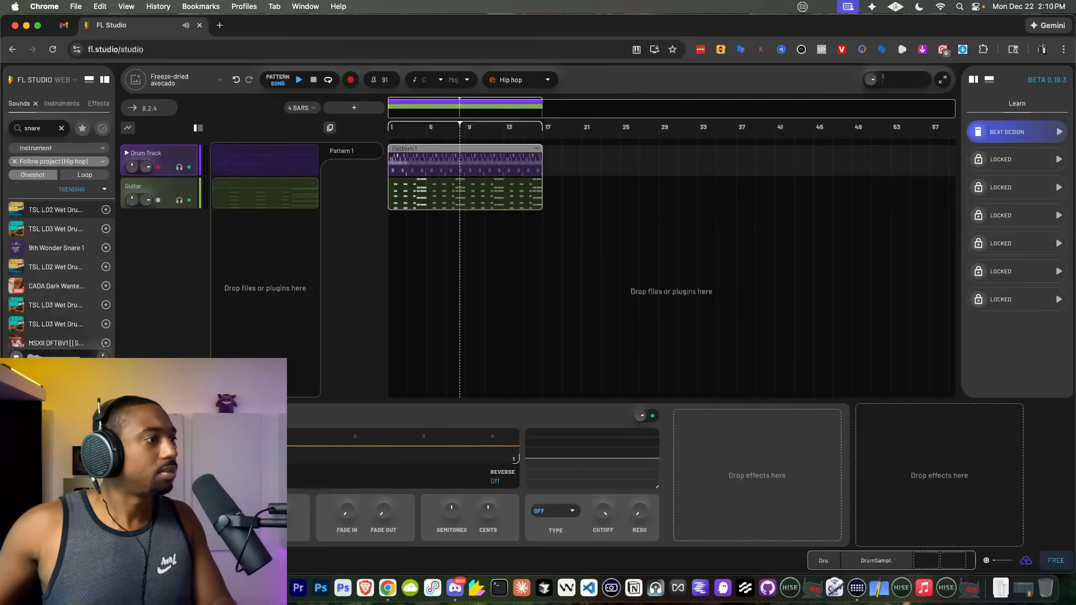
left_click_drag(36, 210, 292, 444)
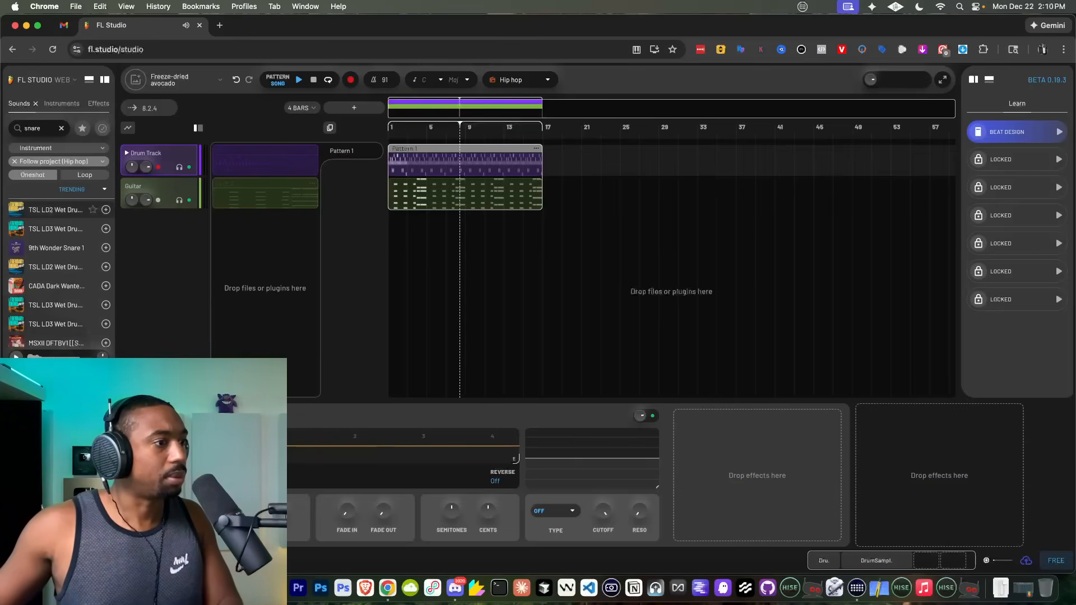
Step: Play the beat and raise the fade-out amount on the snare's drum sampler
key("space")
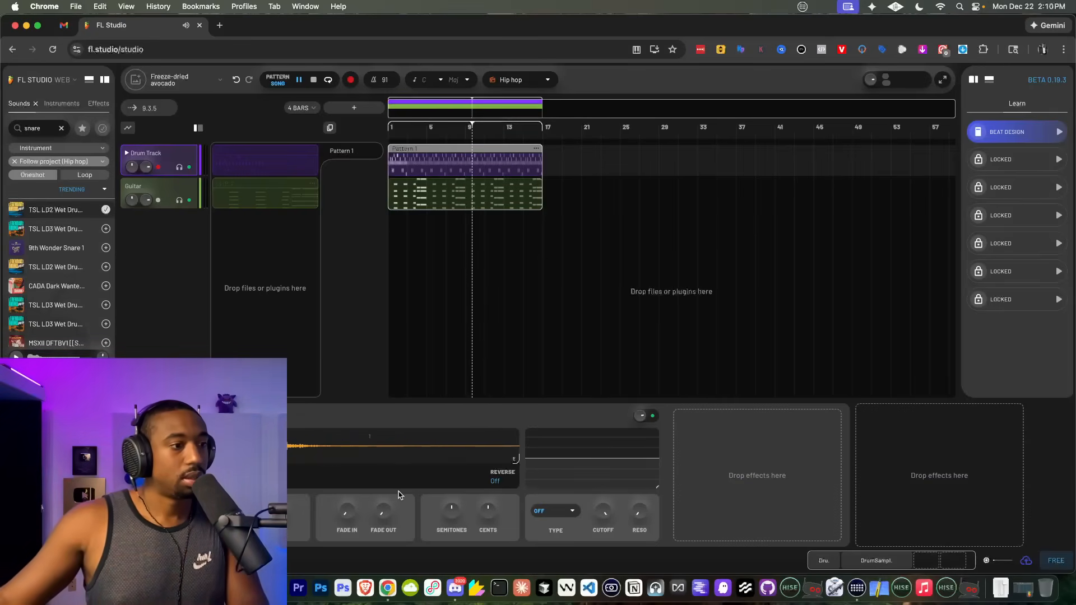
left_click_drag(384, 514, 401, 385)
mouse_move(382, 509)
left_mouse_down()
mouse_move(369, 550)
mouse_move(386, 499)
left_mouse_up()
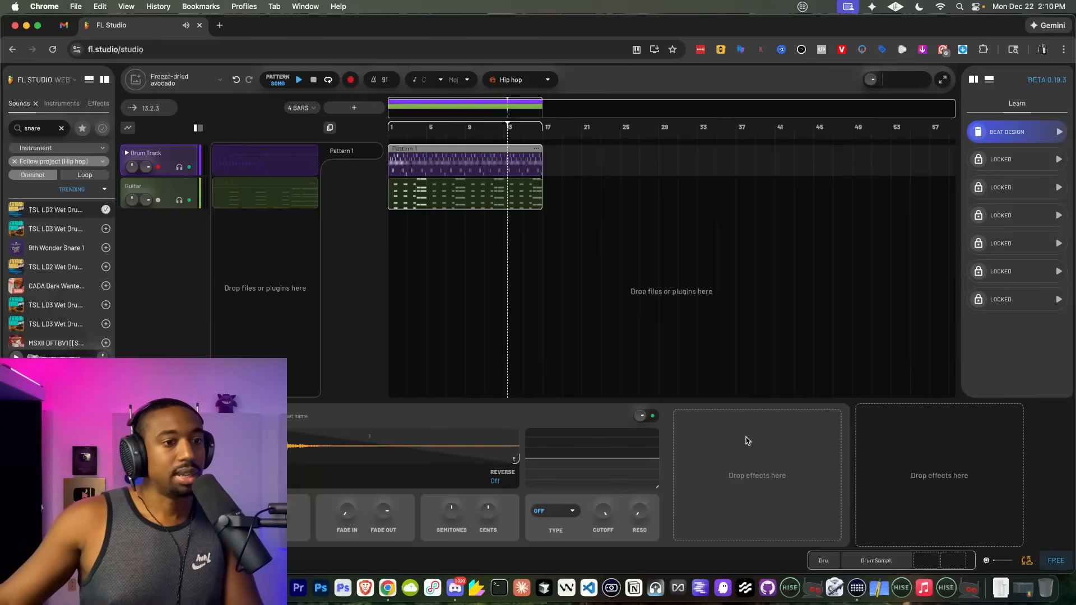
Step: Add Fruity Delay 3 after the snare's drum sampler and turn its divisions and feedback down to minimum
left_click(99, 103)
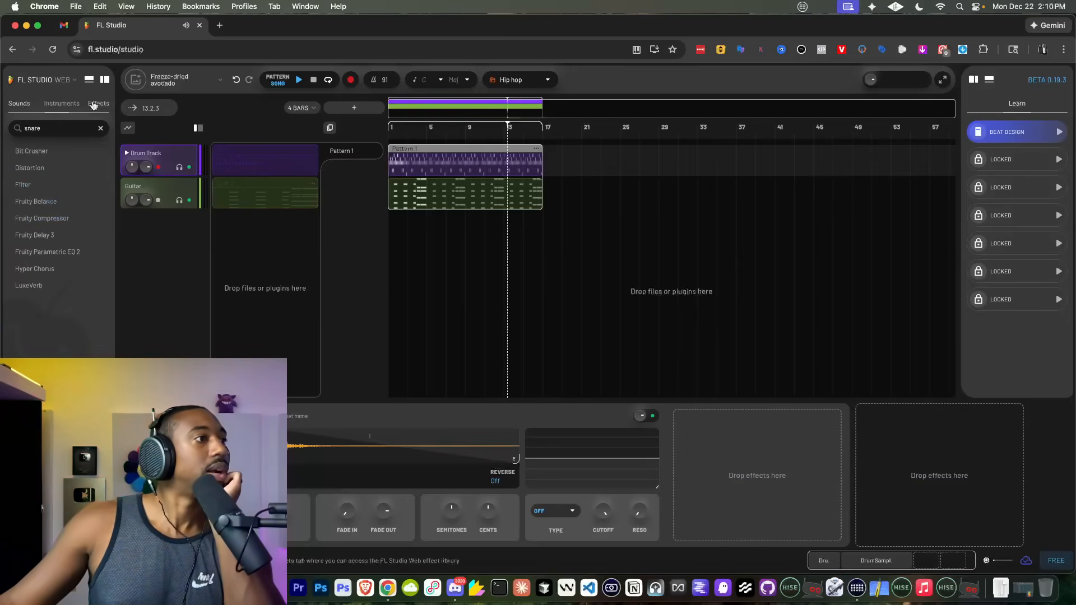
left_click_drag(39, 234, 762, 486)
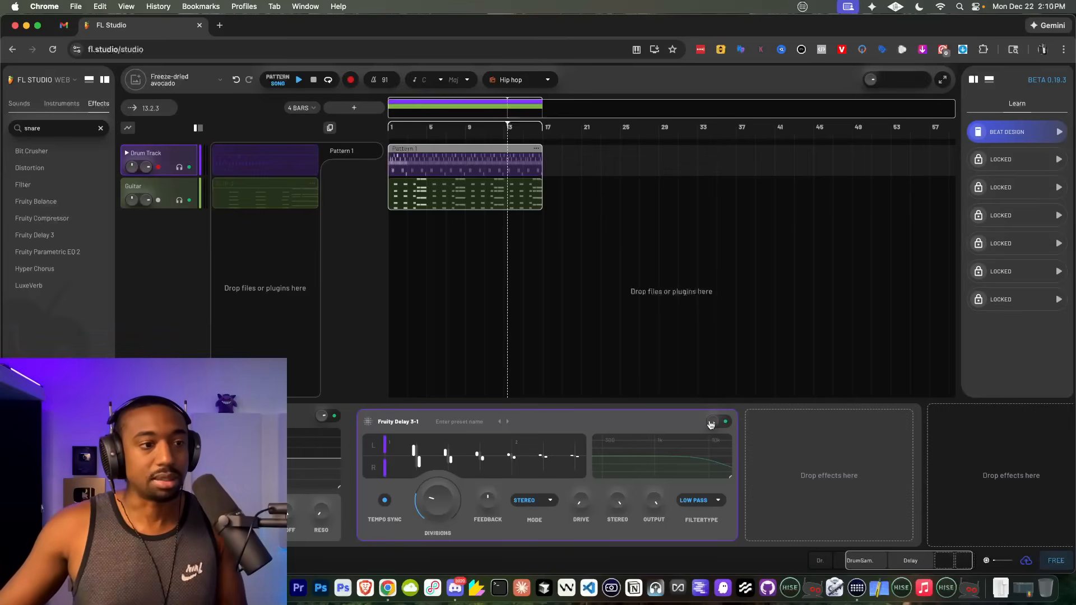
left_click_drag(435, 503, 407, 544)
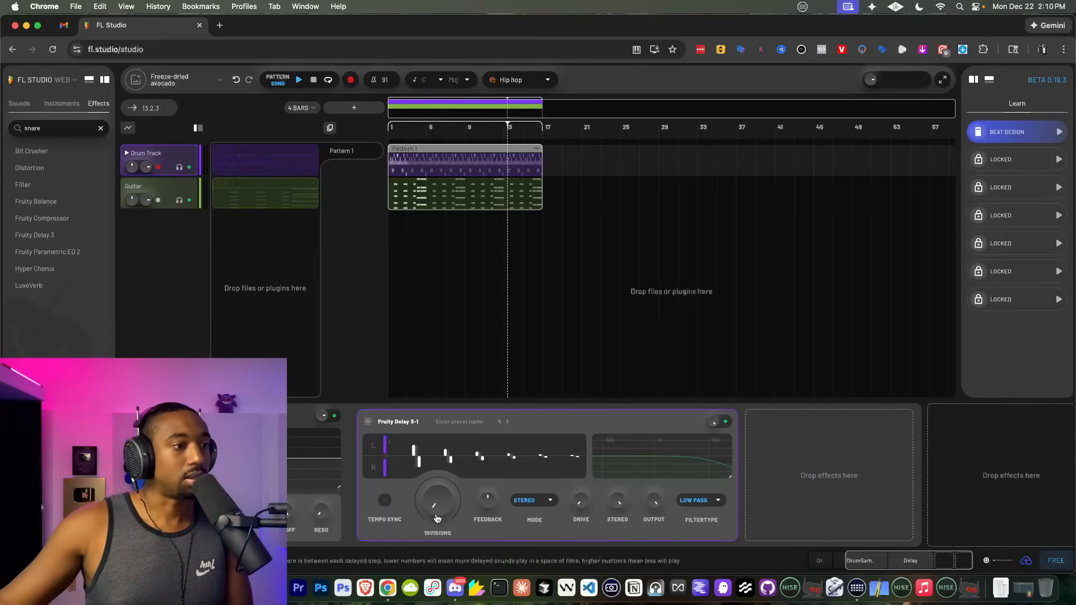
left_click_drag(491, 501, 438, 570)
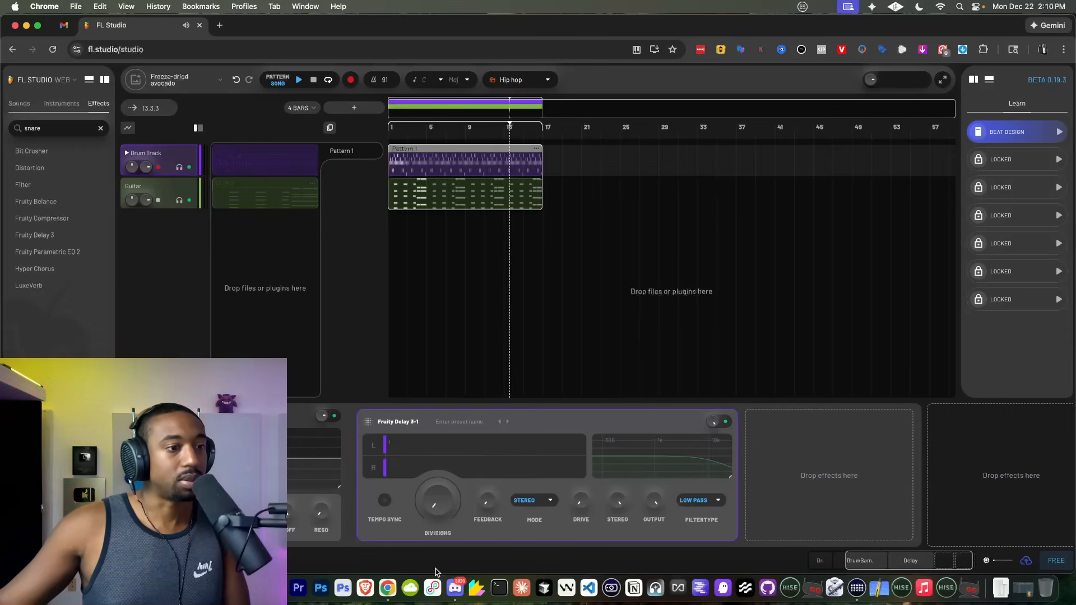
Step: During playback, raise the delay's divisions slightly and try the Mono mode before switching the mode to Off
key("space")
left_click_drag(434, 502, 442, 484)
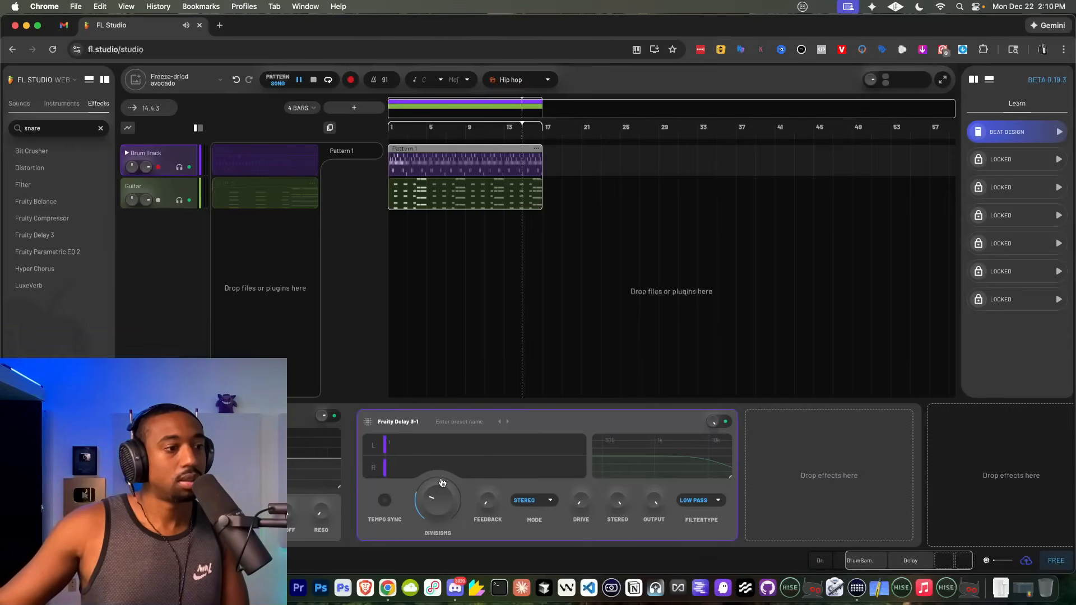
left_click(548, 500)
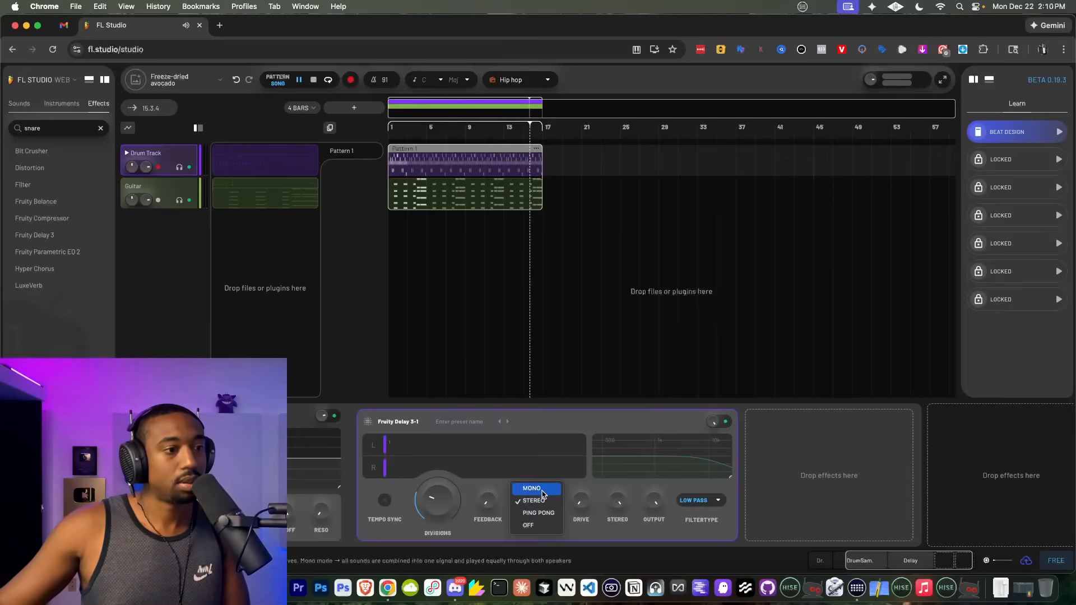
left_click(532, 489)
left_click(532, 500)
left_click(535, 538)
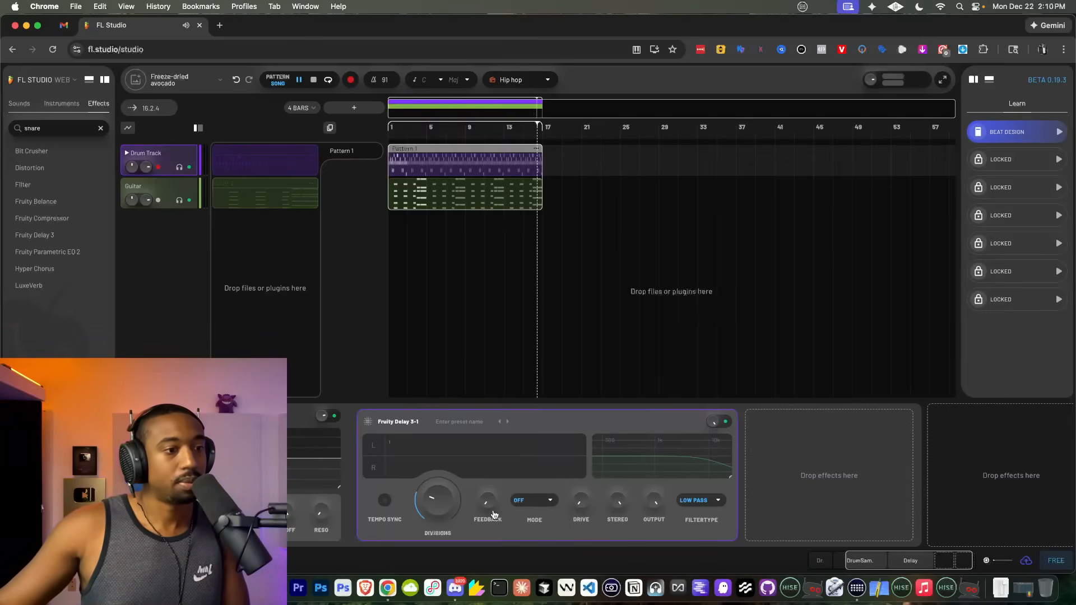
key("space")
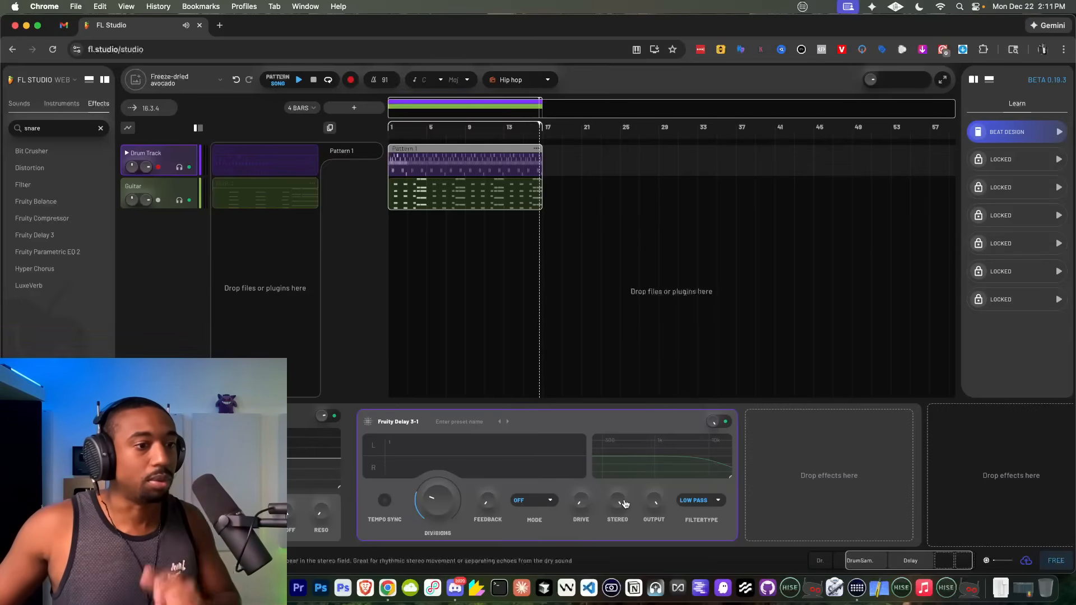
Step: Set the delay's filter type to Off, raise its divisions during playback, and set its mode to Stereo
left_click(698, 500)
left_click(689, 539)
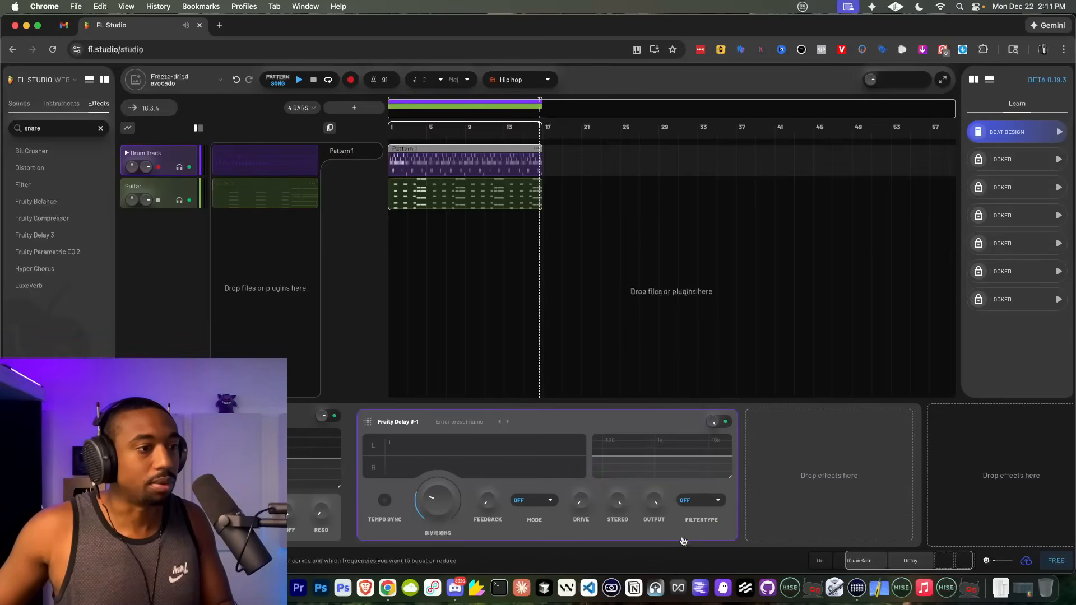
key("space")
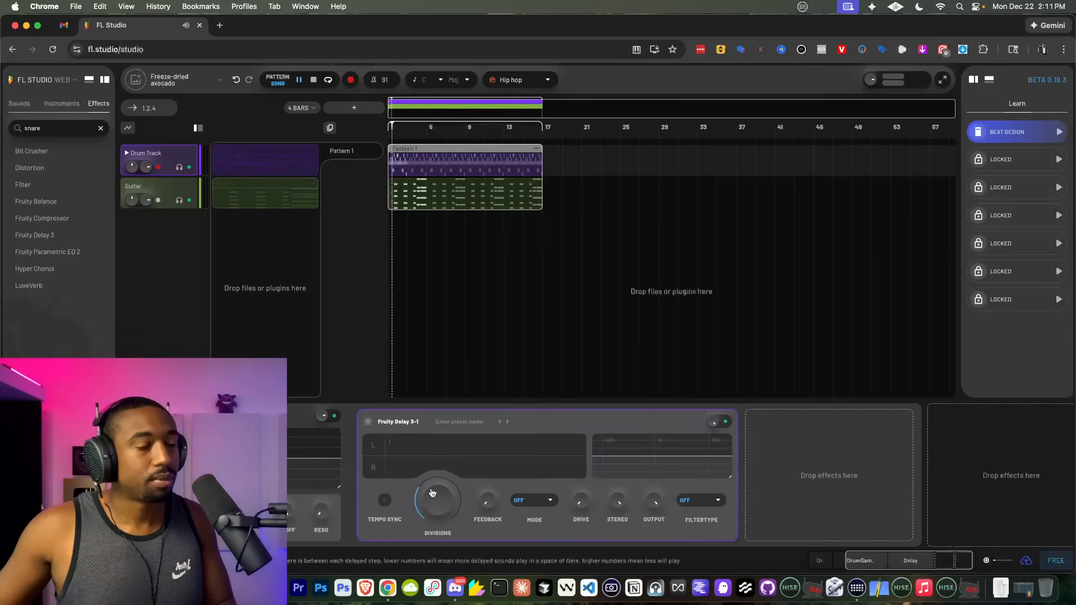
left_click_drag(442, 498, 435, 455)
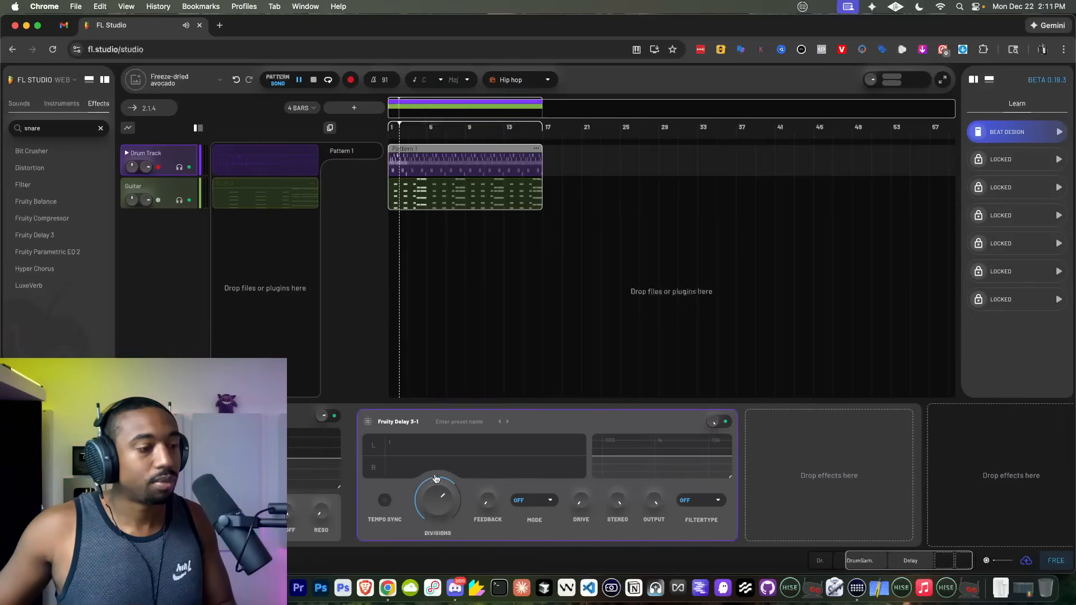
left_click(531, 500)
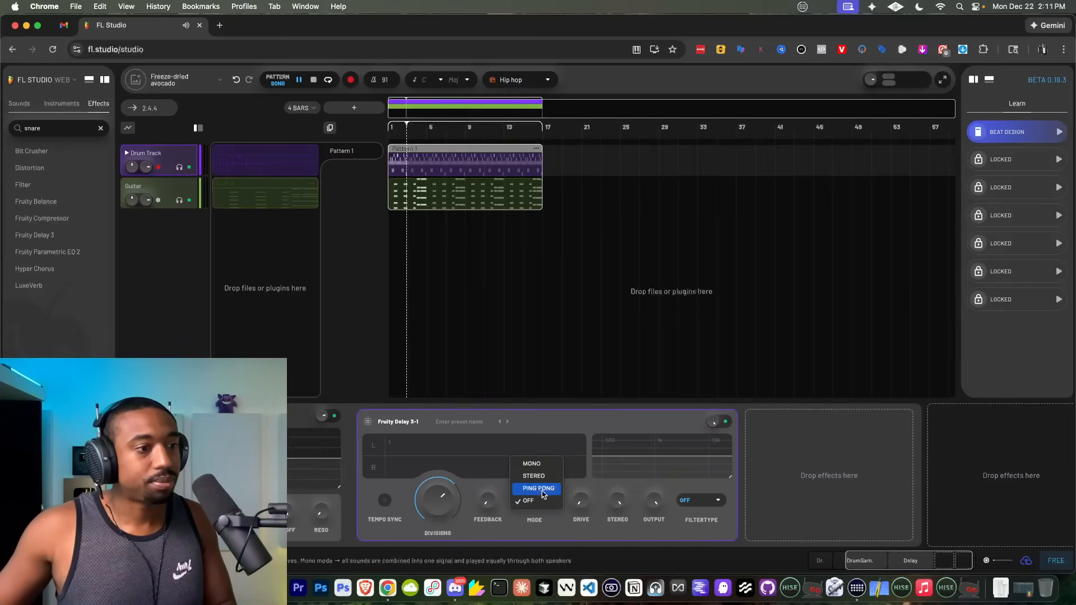
left_click(533, 476)
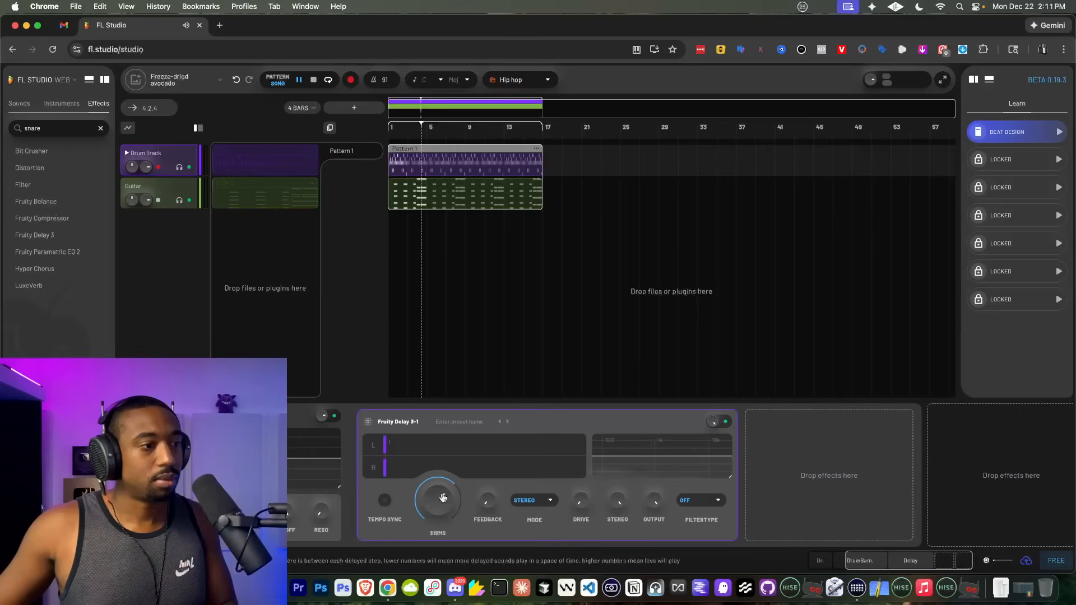
Step: Lower the delay's divisions, pause playback, and remove Fruity Delay 3 from the snare's effects
left_click_drag(433, 500, 431, 515)
key("space")
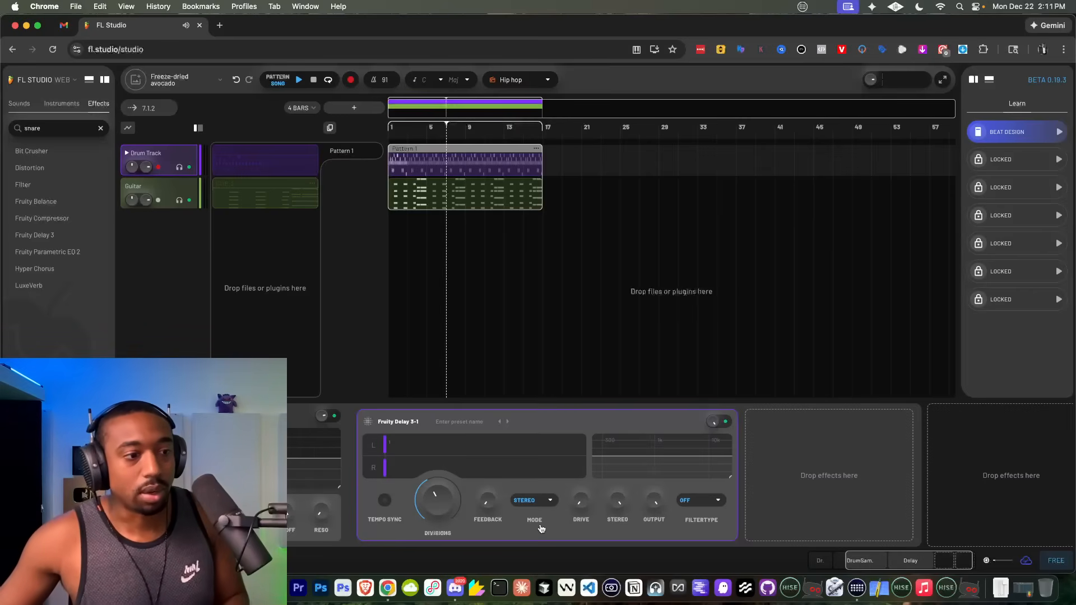
key("Delete")
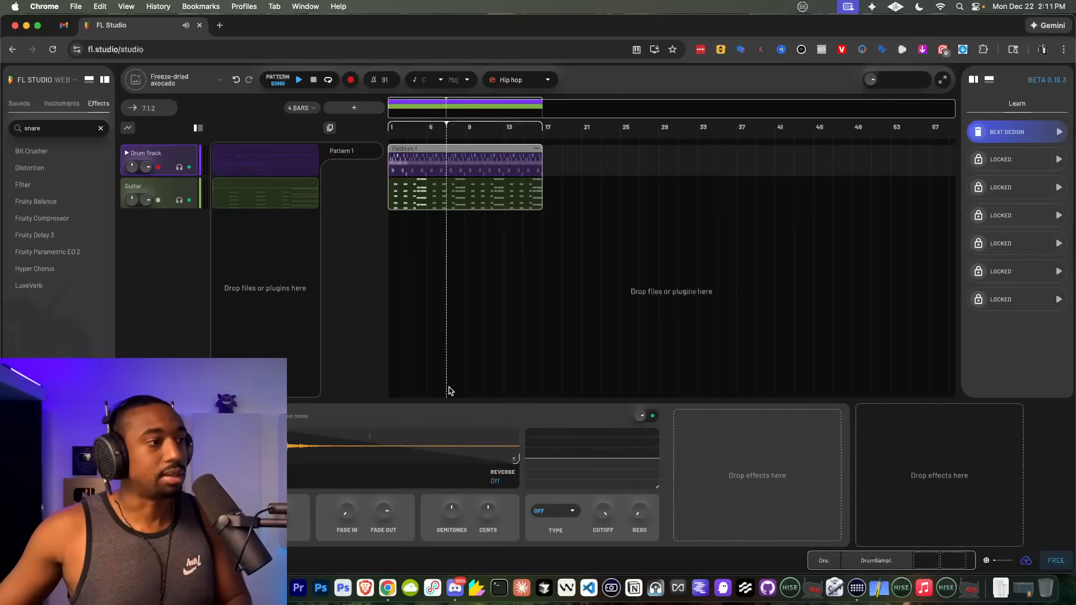
Step: Play the beat briefly and open the Drum Track's clip to view its step pattern
key("space")
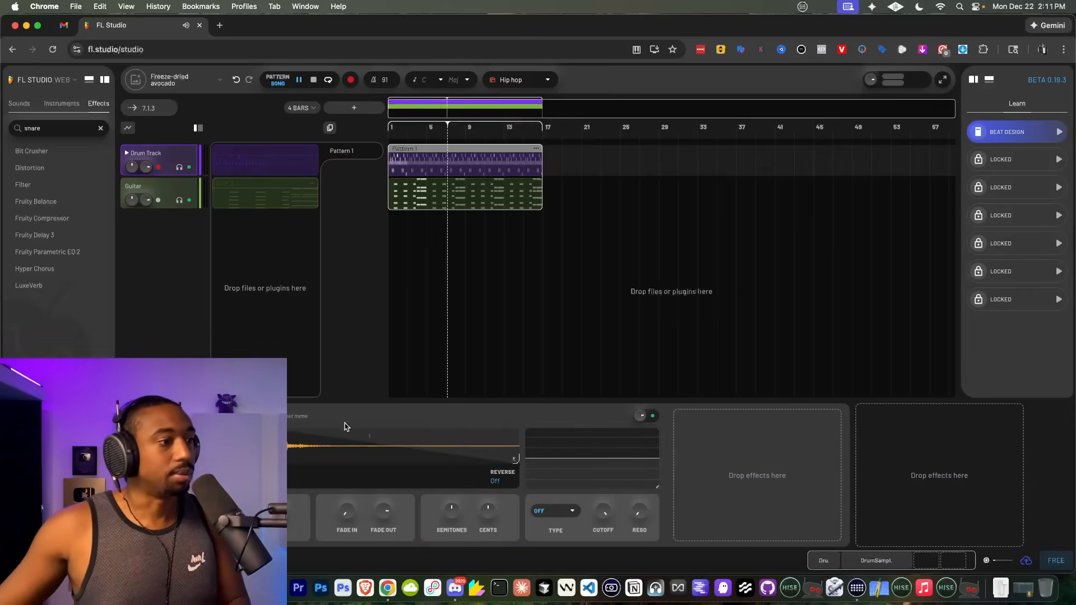
left_click(426, 160)
left_click(410, 153)
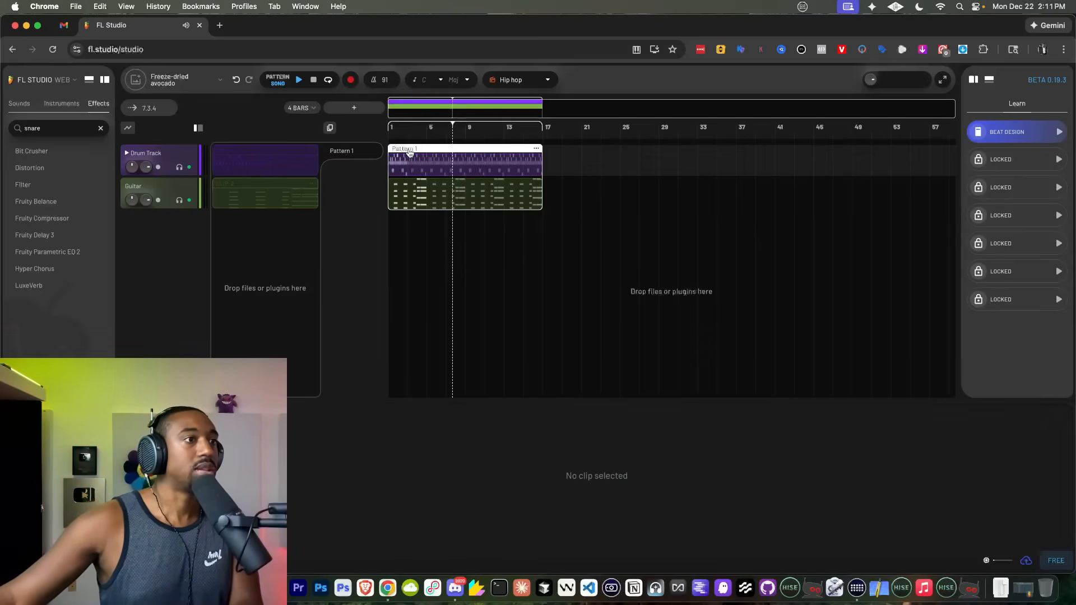
left_click(268, 146)
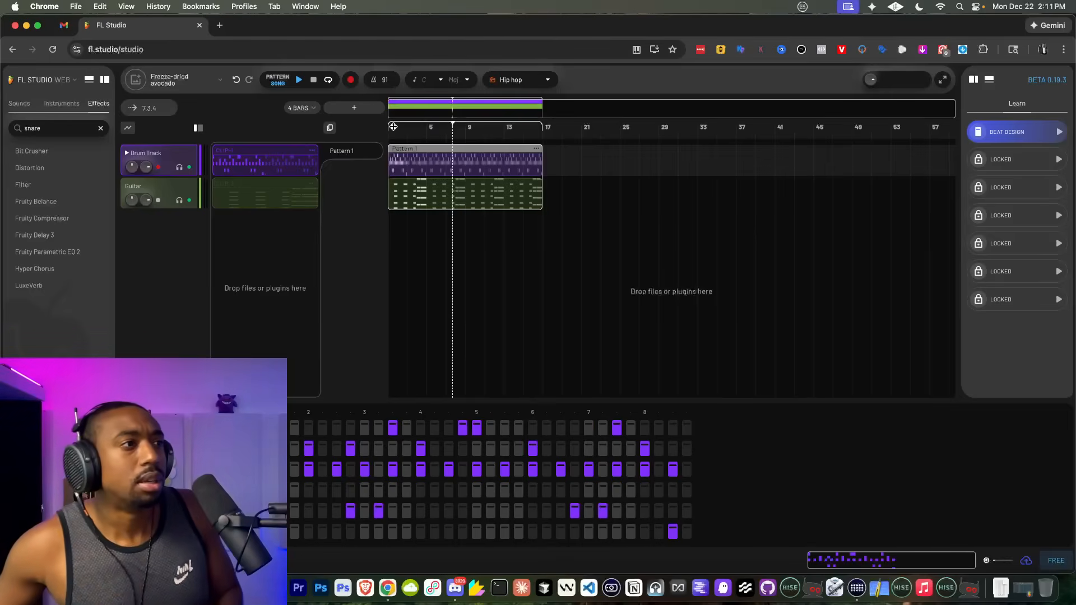
left_click(197, 129)
left_click(198, 129)
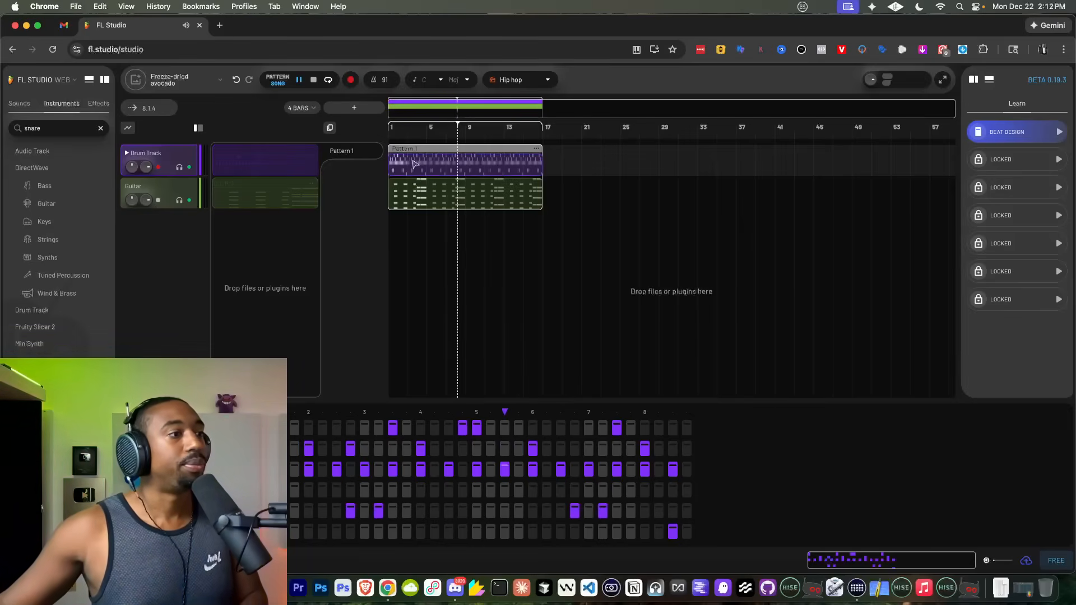
Step: Select the Drum Track and toggle its individual drum channels open and closed, leaving them expanded with the beat playing
left_click(166, 150)
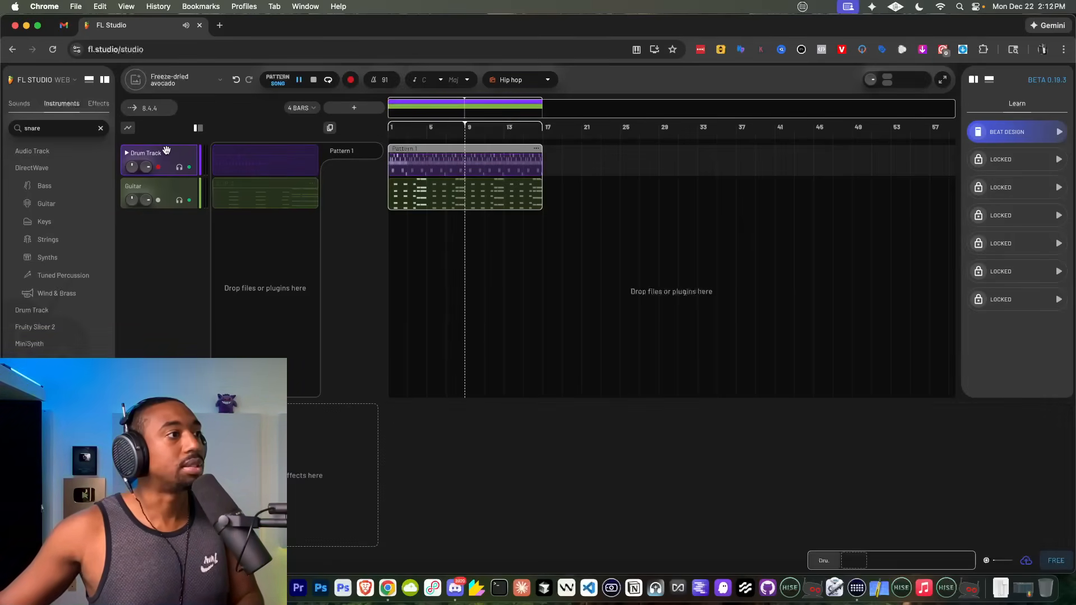
left_click(127, 154)
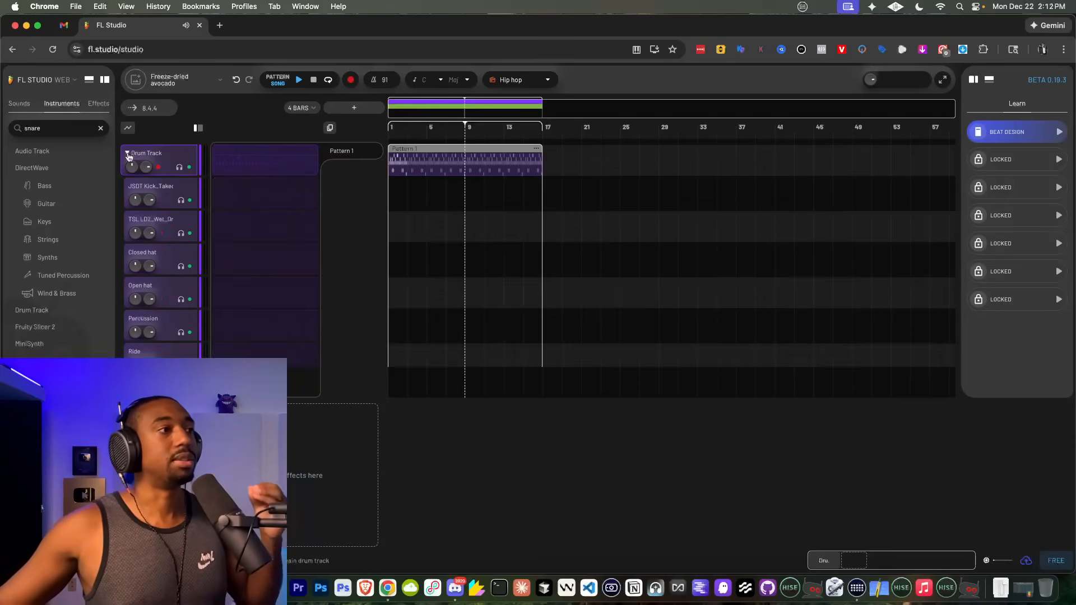
left_click(128, 155)
left_click(128, 154)
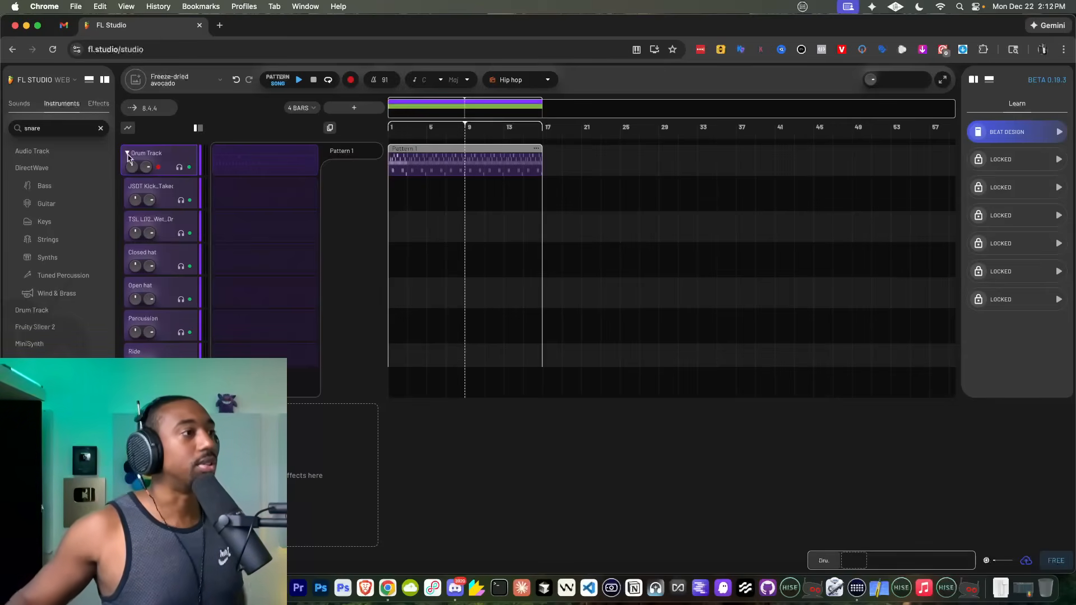
left_click(128, 154)
left_click(129, 155)
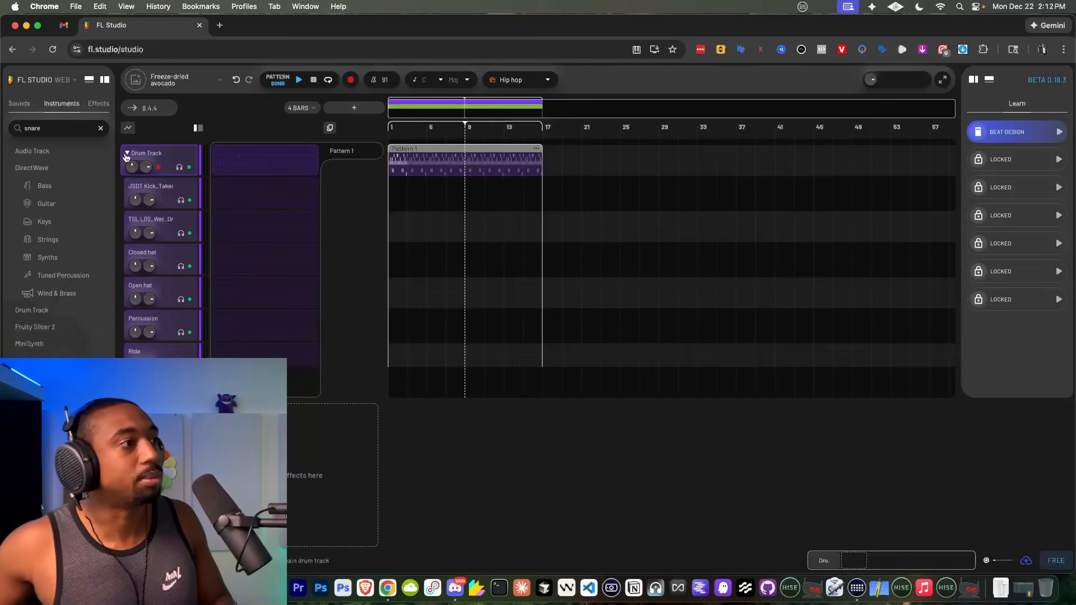
left_click(127, 154)
left_click(127, 155)
left_click(127, 154)
key("space")
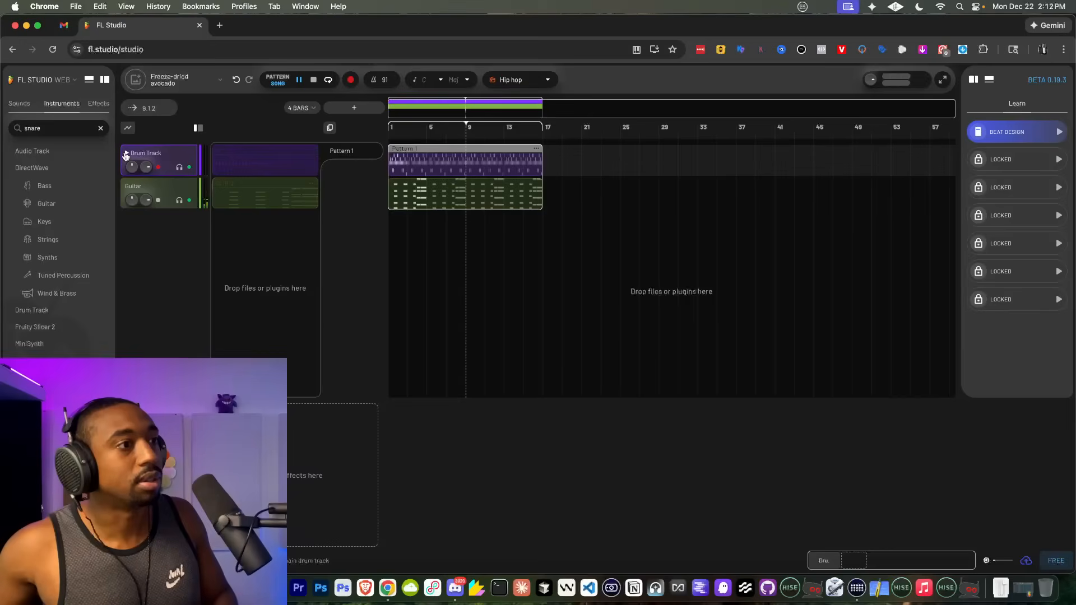
left_click(127, 154)
Step: Open the TSL LD2 Wet Drums snare channel's sampler settings, pause the beat, and restart playback
left_click(170, 227)
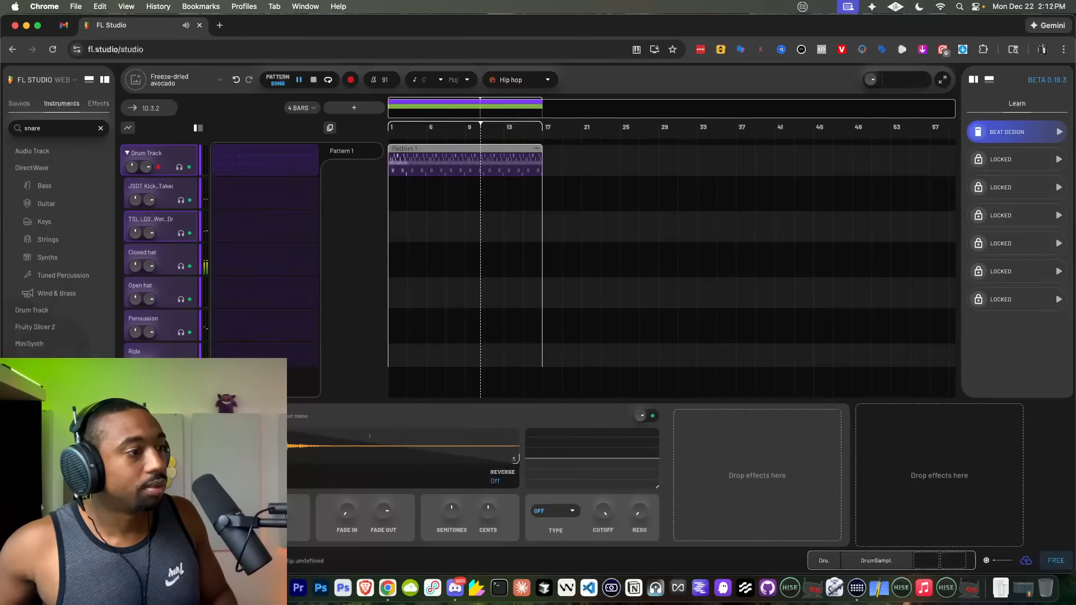
key("space")
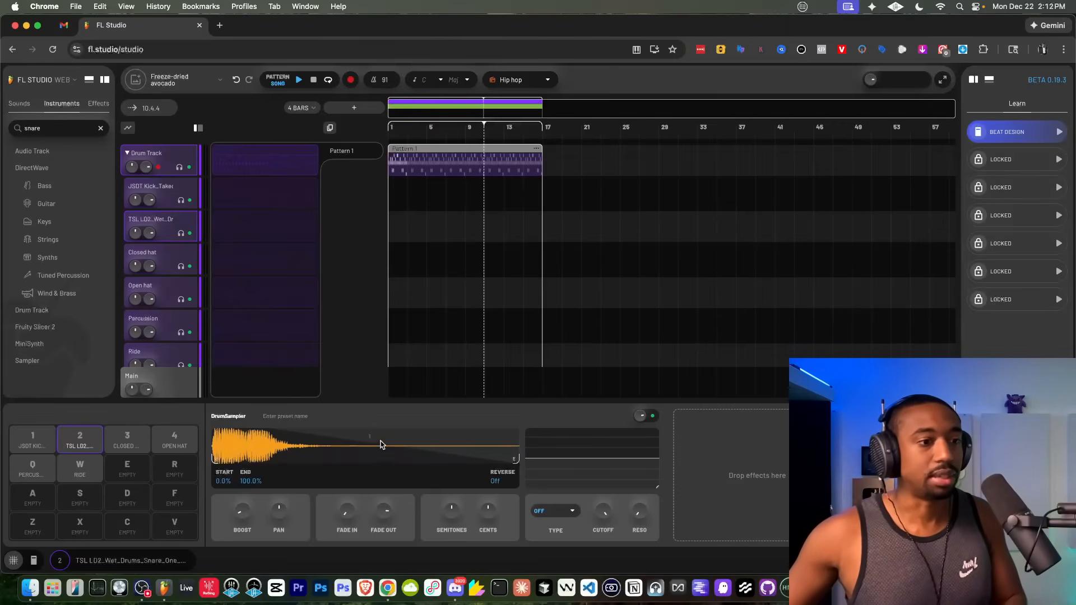
key("space")
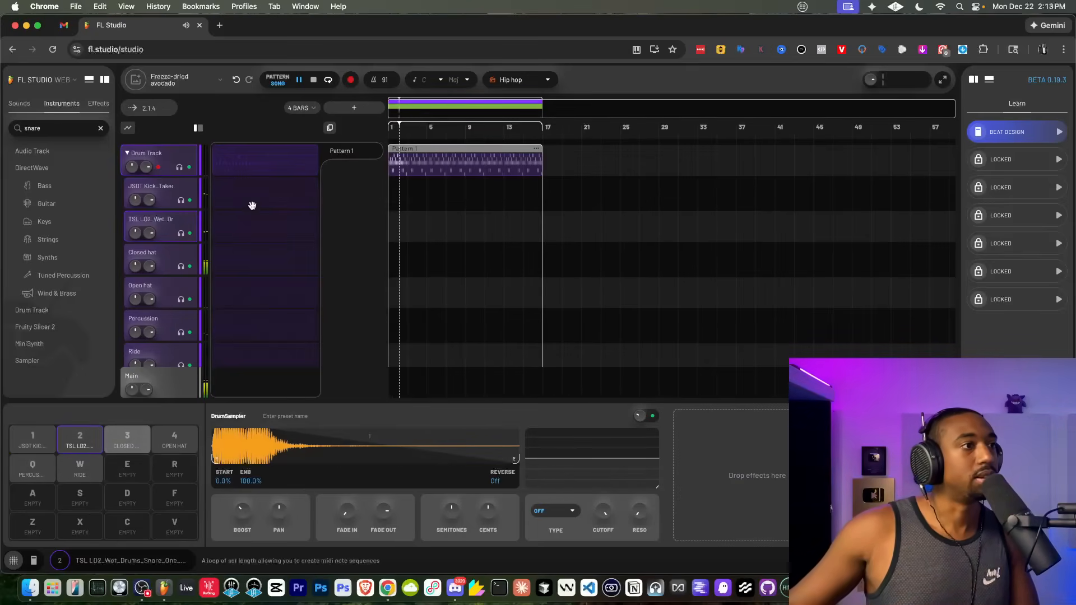
Step: Pause the beat, preview "$umeenk - Metro HH (Hats).wav" in Finder, and try to load it into the Closed hat channel's sampler
left_click(92, 106)
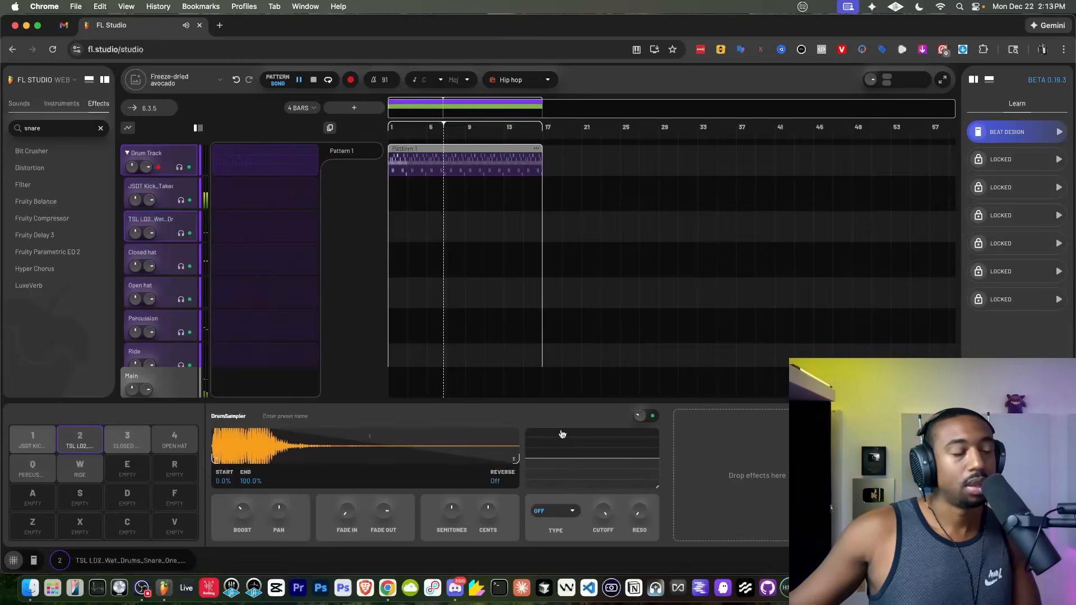
key("space")
left_click(127, 438)
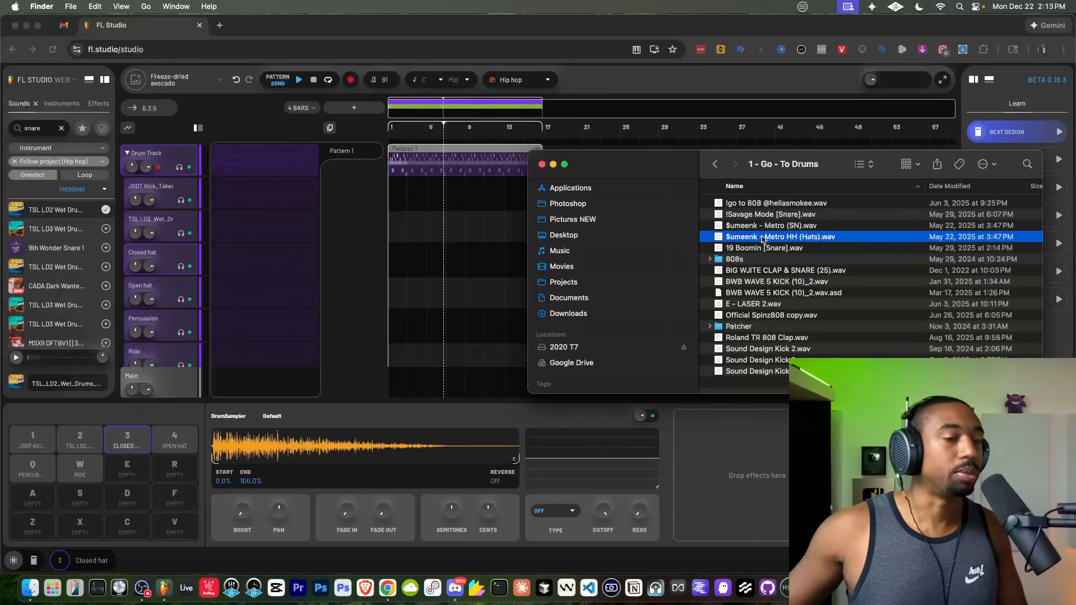
key("space")
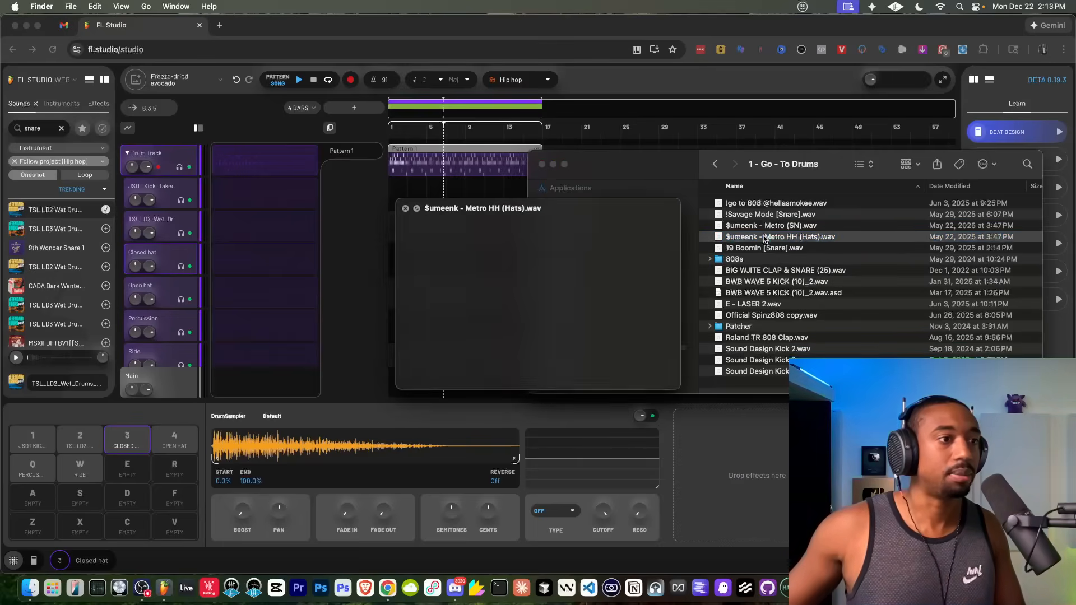
key("space")
left_click_drag(771, 238, 340, 448)
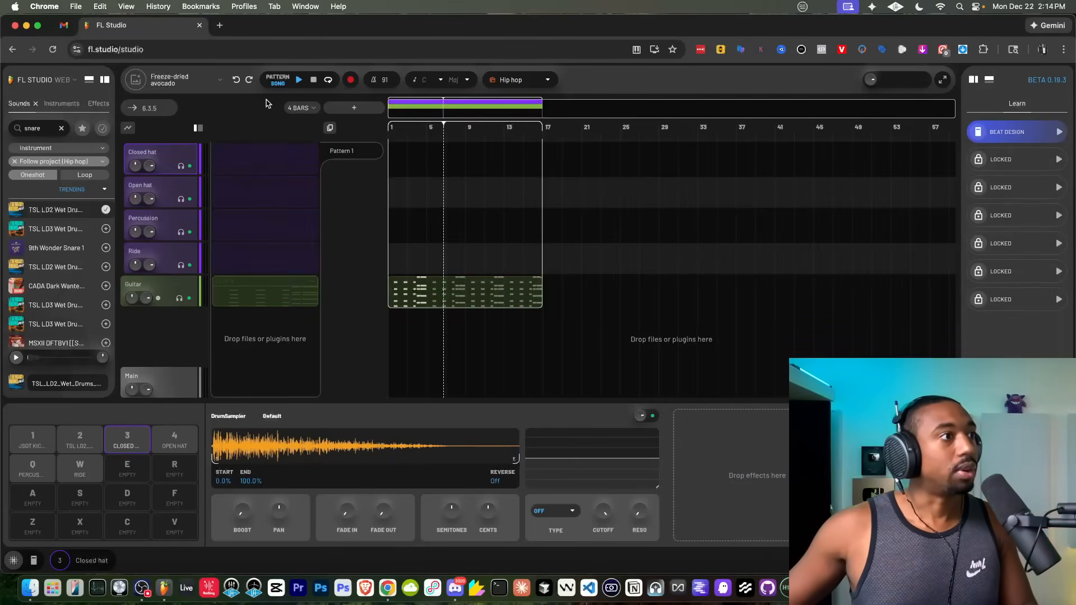
Step: Play the beat with the TSL LD2 Wet Drums snare channel muted, unmute the snare, and pause playback
scroll(403, 220, "up", 3)
key("space")
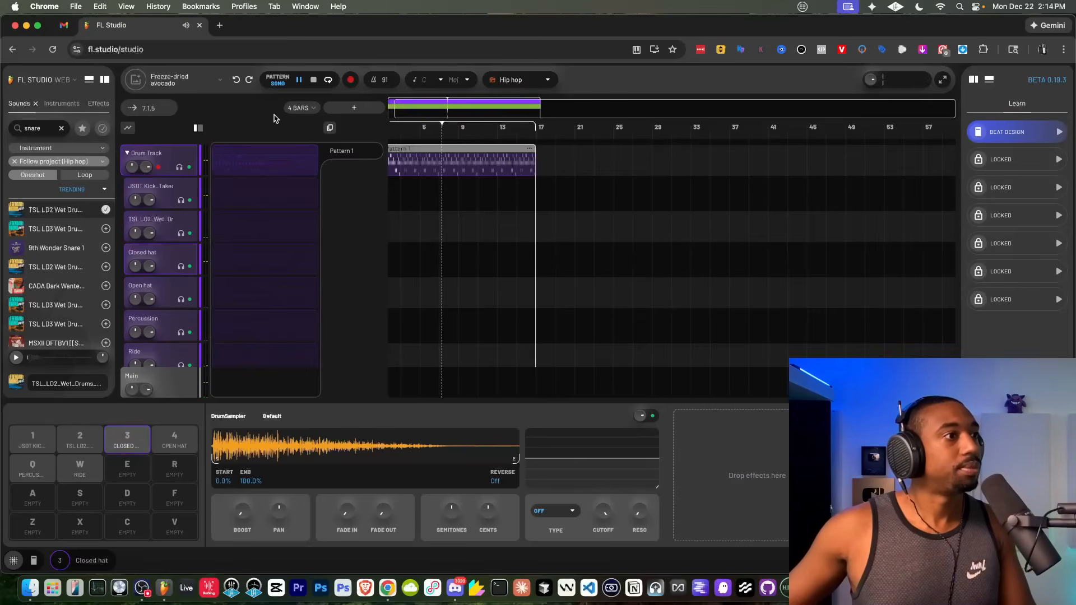
left_click(95, 430)
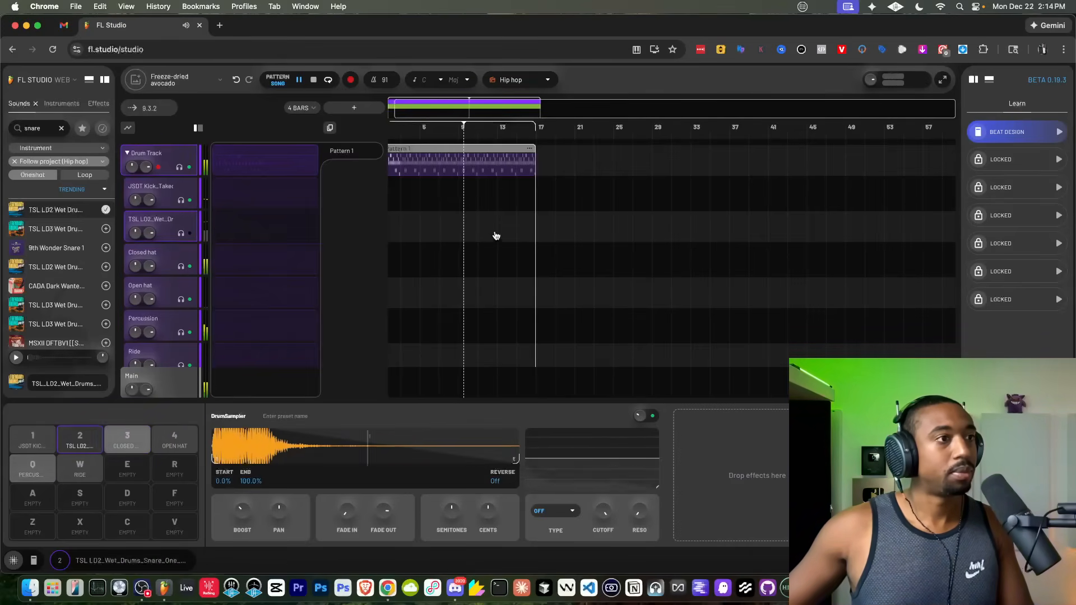
key("space")
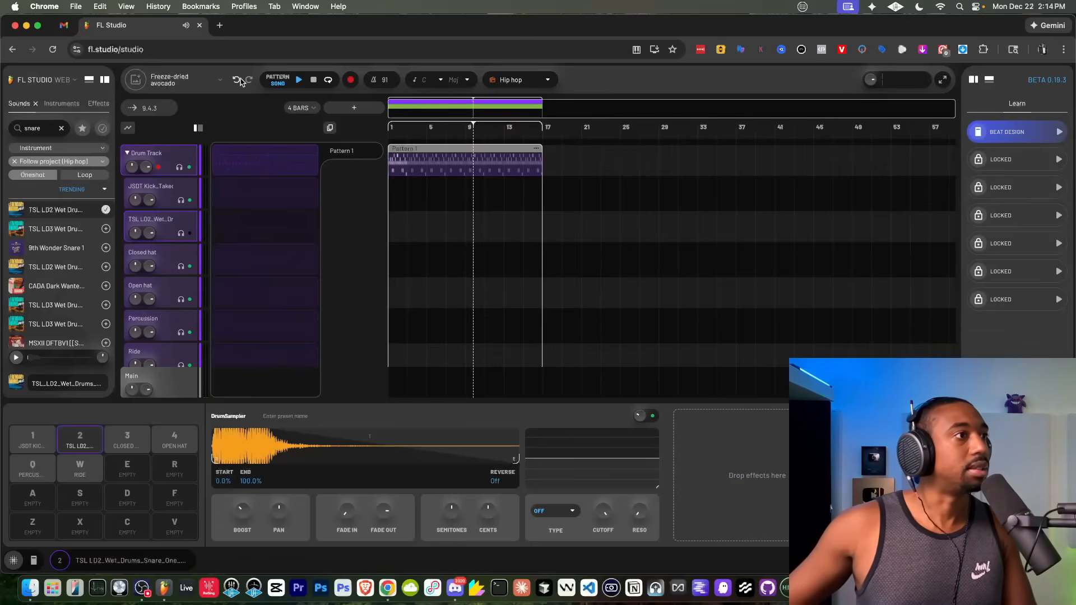
key("space")
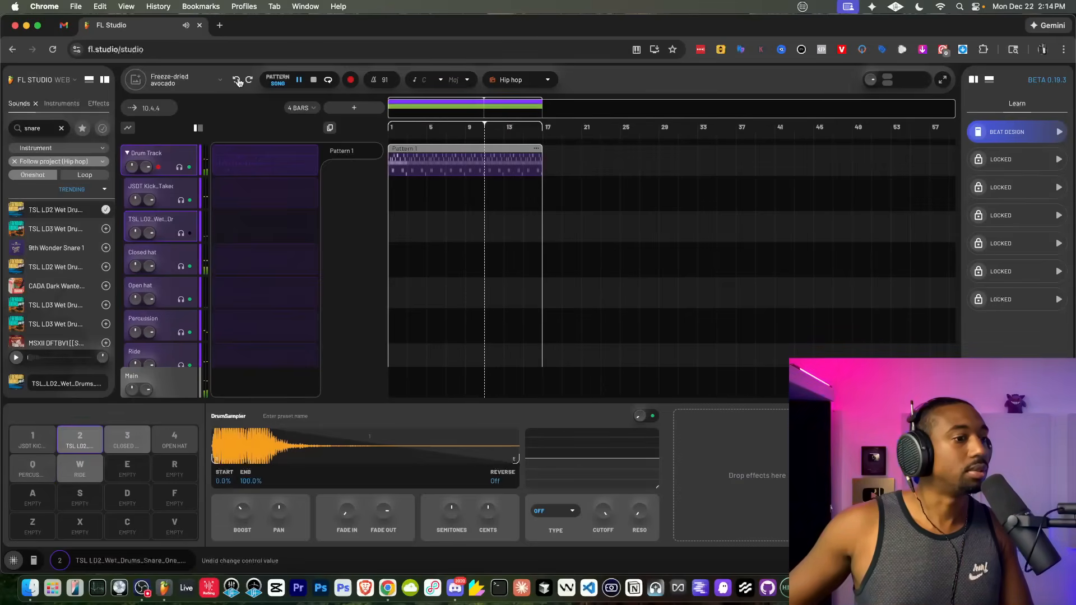
key("space")
key("space")
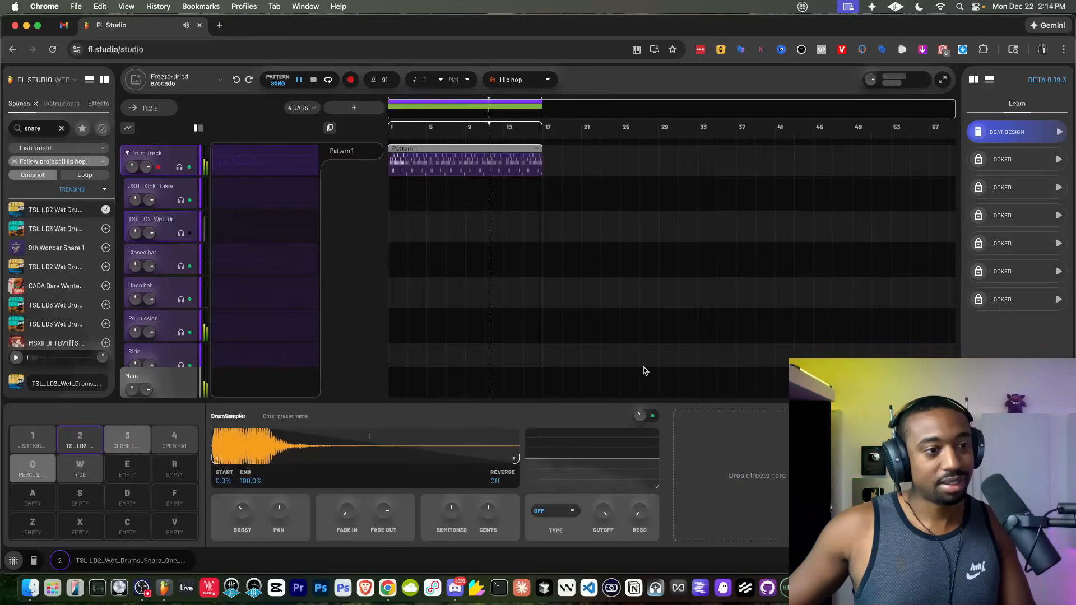
left_click(299, 80)
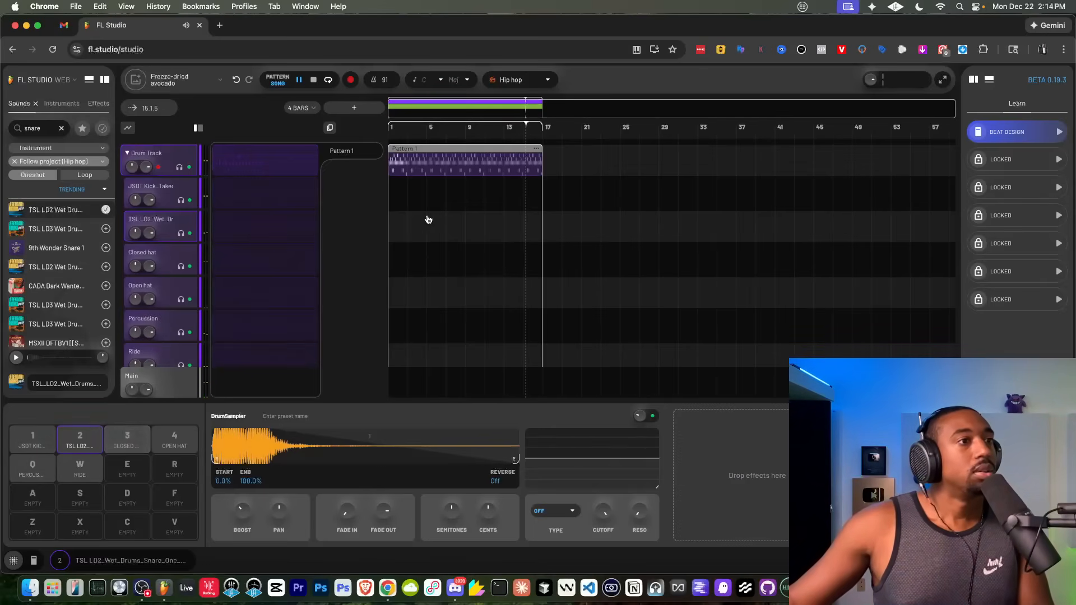
scroll(428, 219, "right", 1)
key("space")
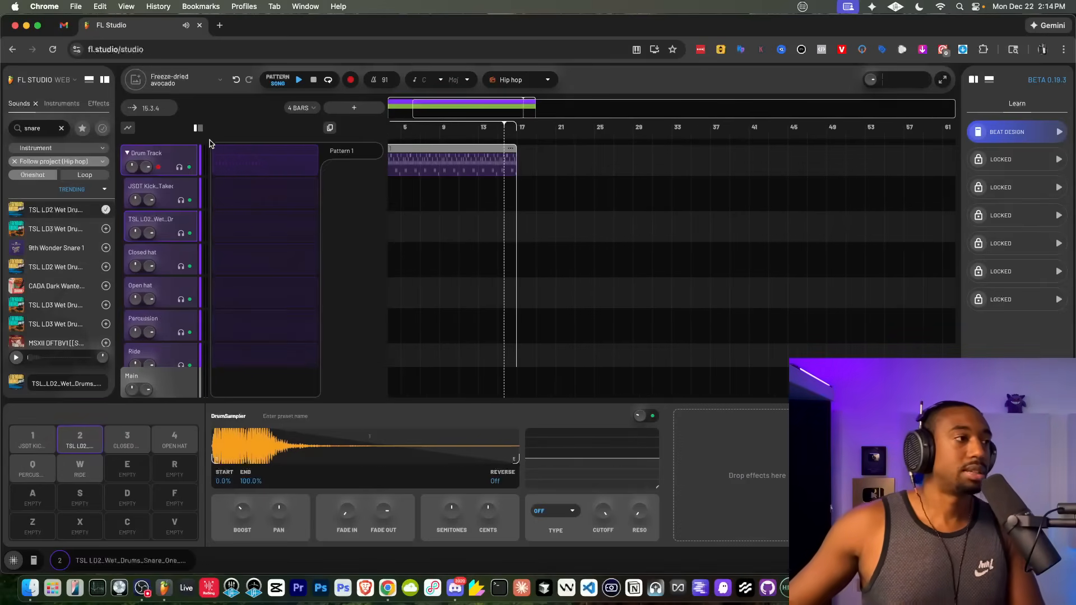
Step: Collapse the Drum Track's individual channels and add a DirectWave Bass track below the Guitar track
left_click(127, 154)
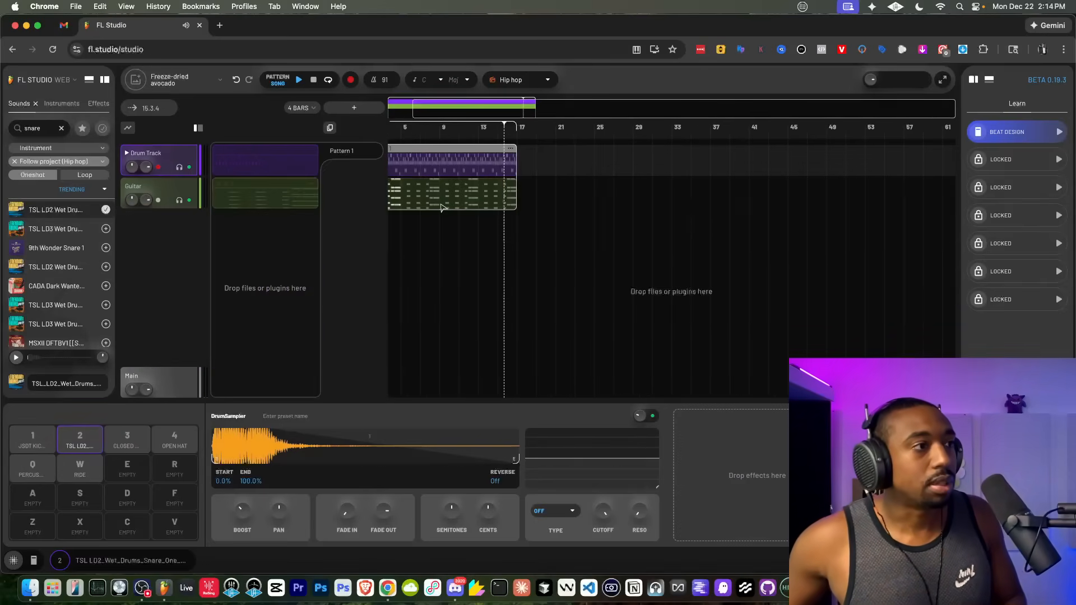
left_click(61, 103)
left_click_drag(44, 187, 160, 227)
left_click(179, 230)
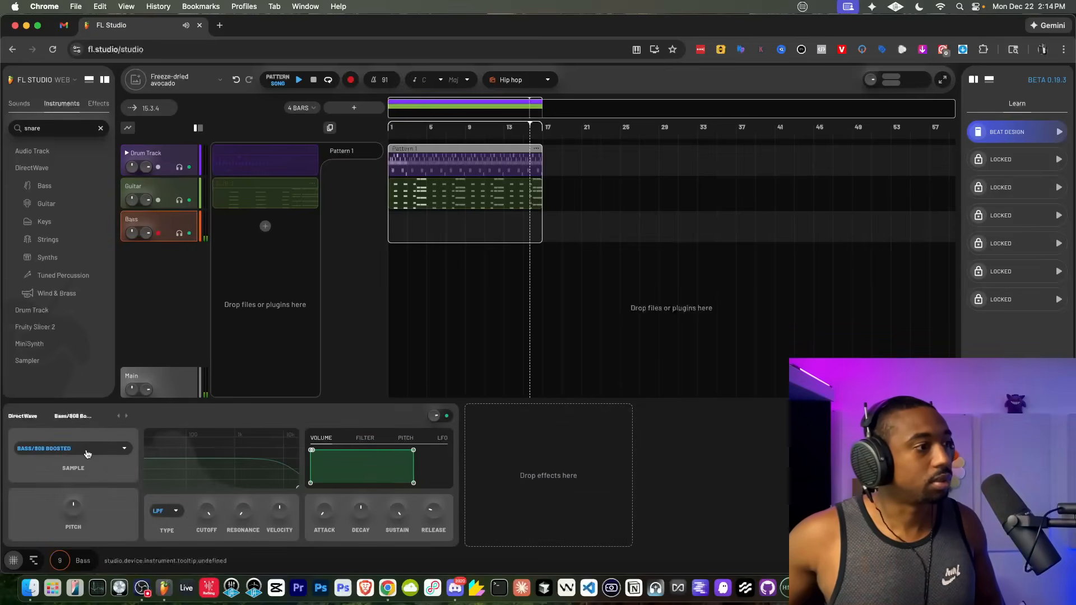
Step: Set the Bass track's sample to BASS/808 CLEAN and play the beat to try it out
left_click(86, 450)
left_click(82, 461)
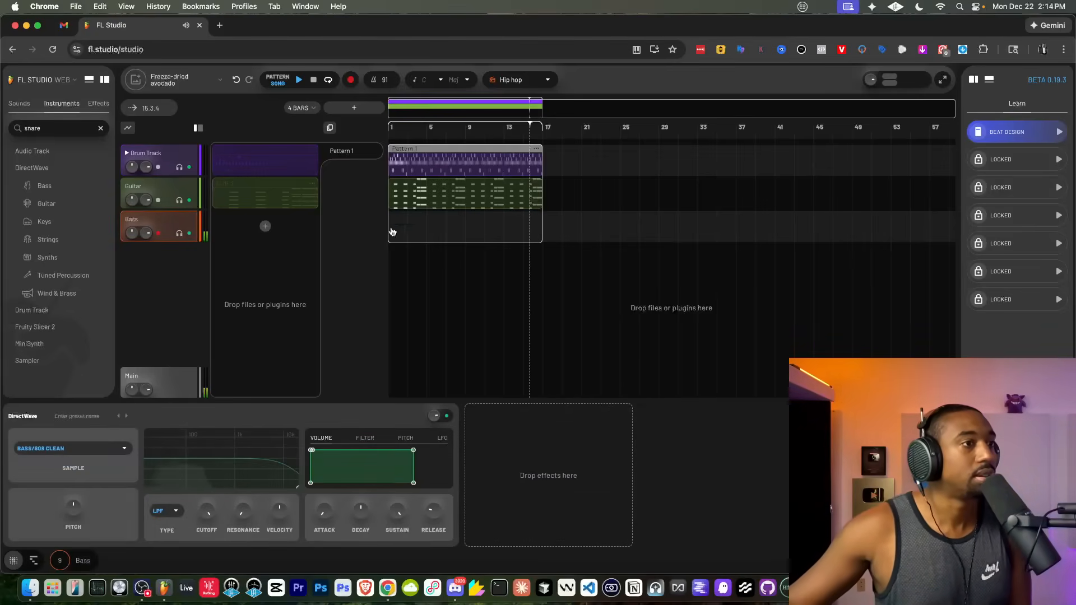
left_click(299, 82)
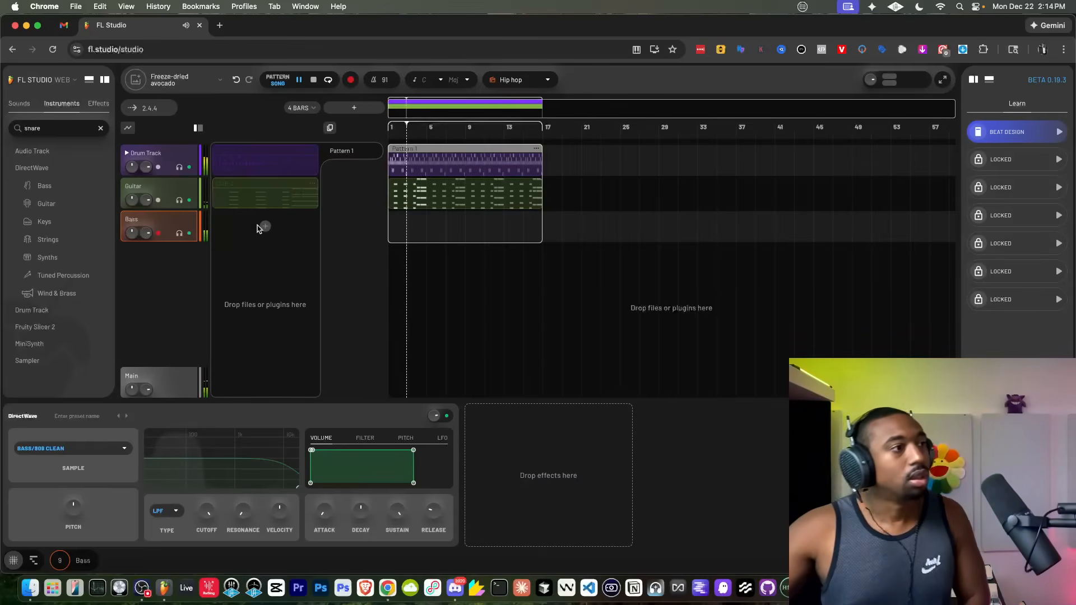
Step: Change the Bass track's sample to BASS/BRAZIL BASS 1, audition it over the beat, and pause playback
left_click(76, 451)
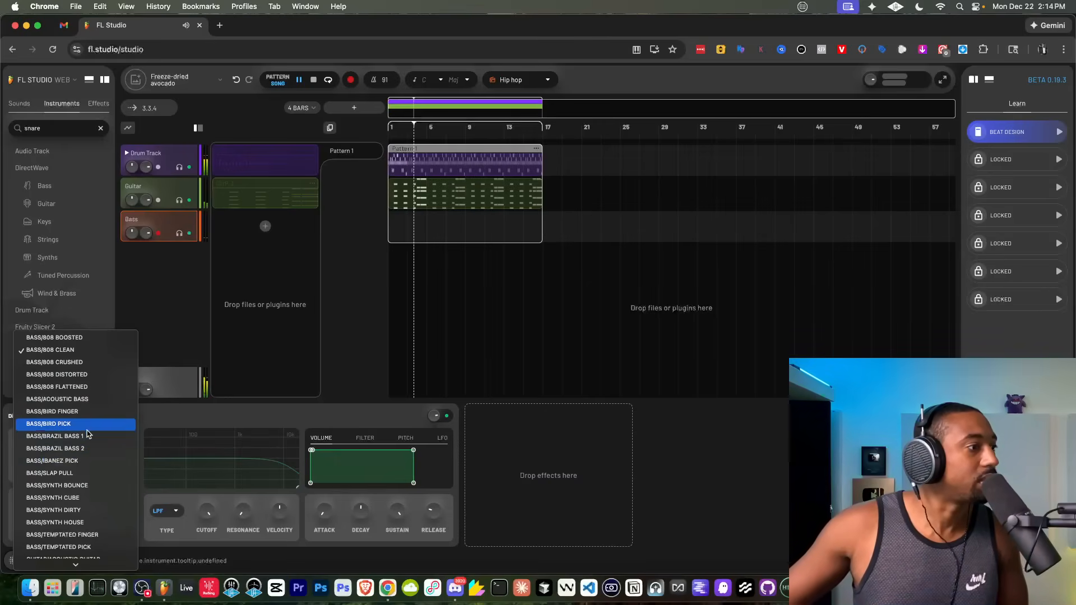
left_click(84, 436)
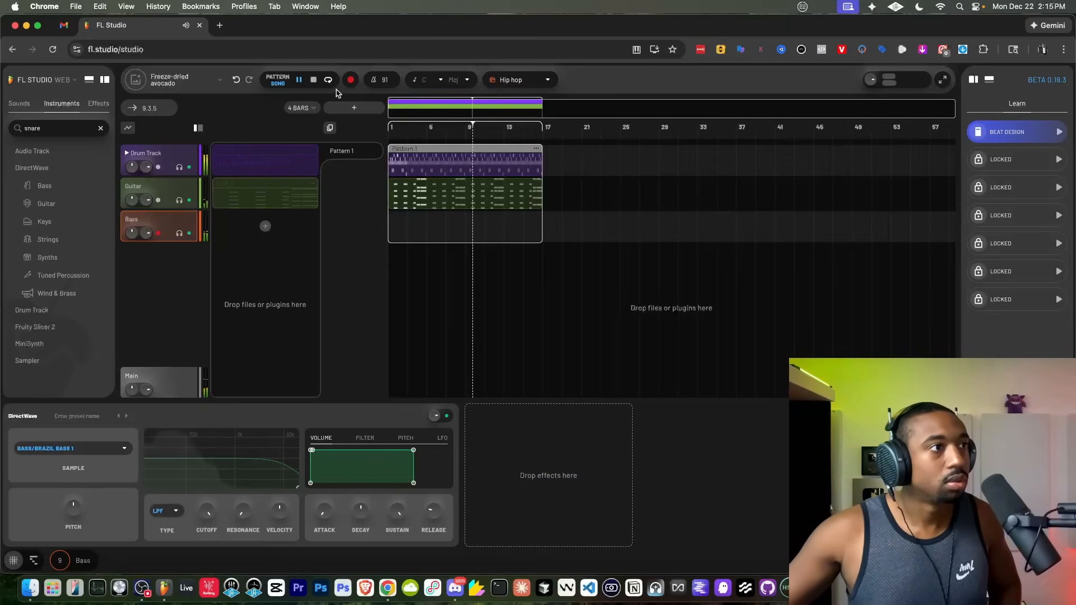
left_click(313, 80)
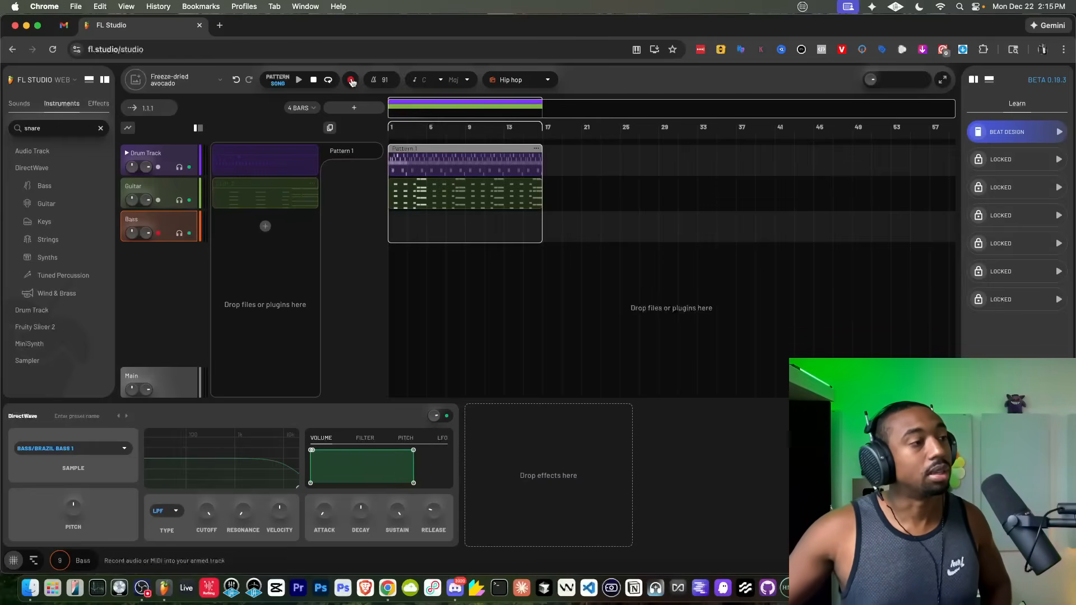
left_click(299, 79)
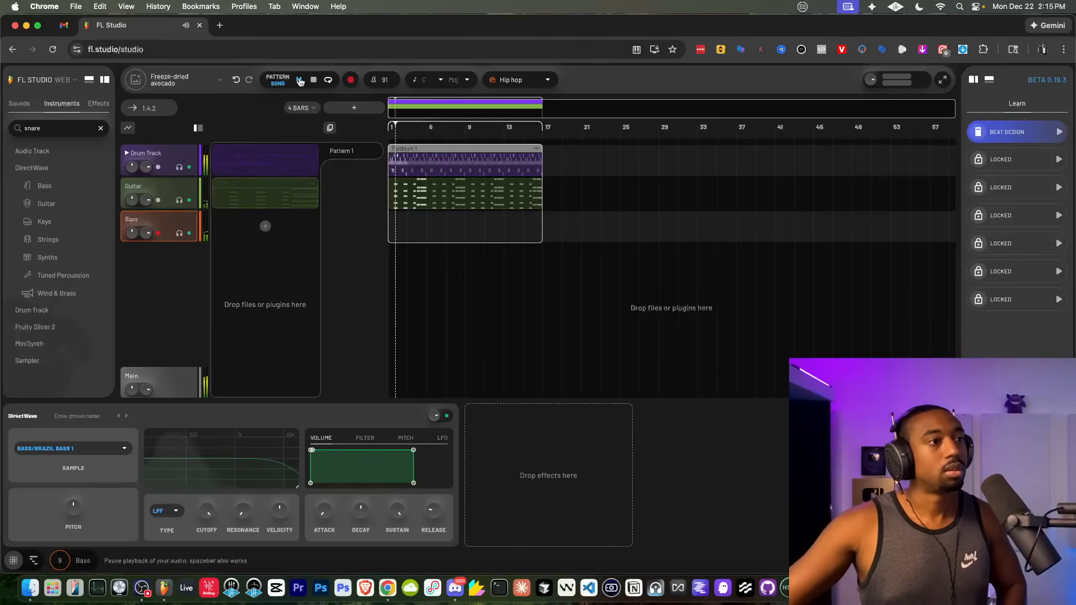
key("space")
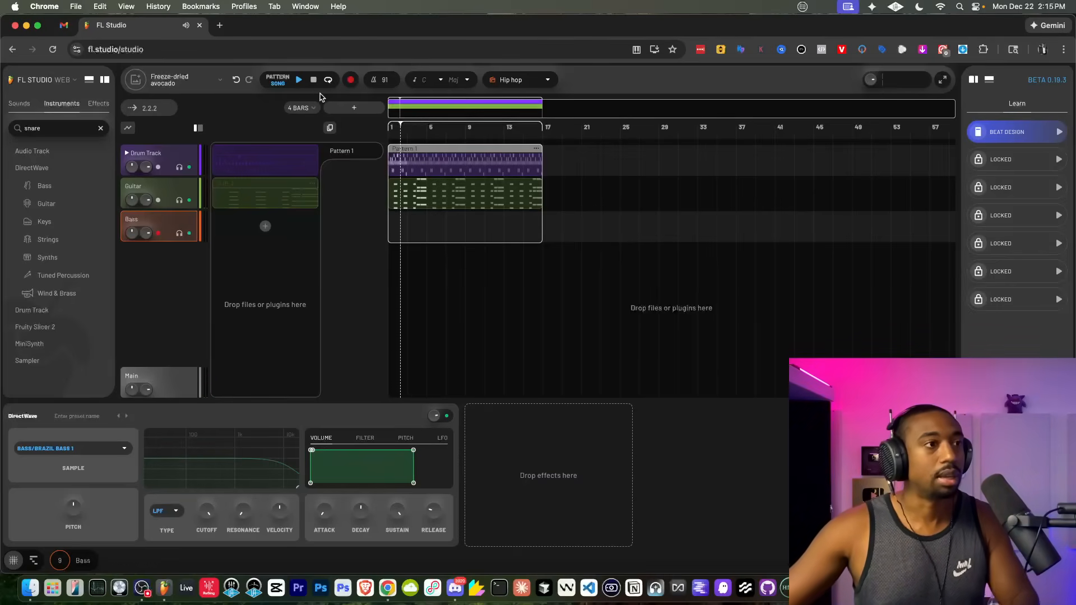
Step: Create a clip on the Bass track, record a bass line into it over the beat, and play it back briefly
left_click(266, 221)
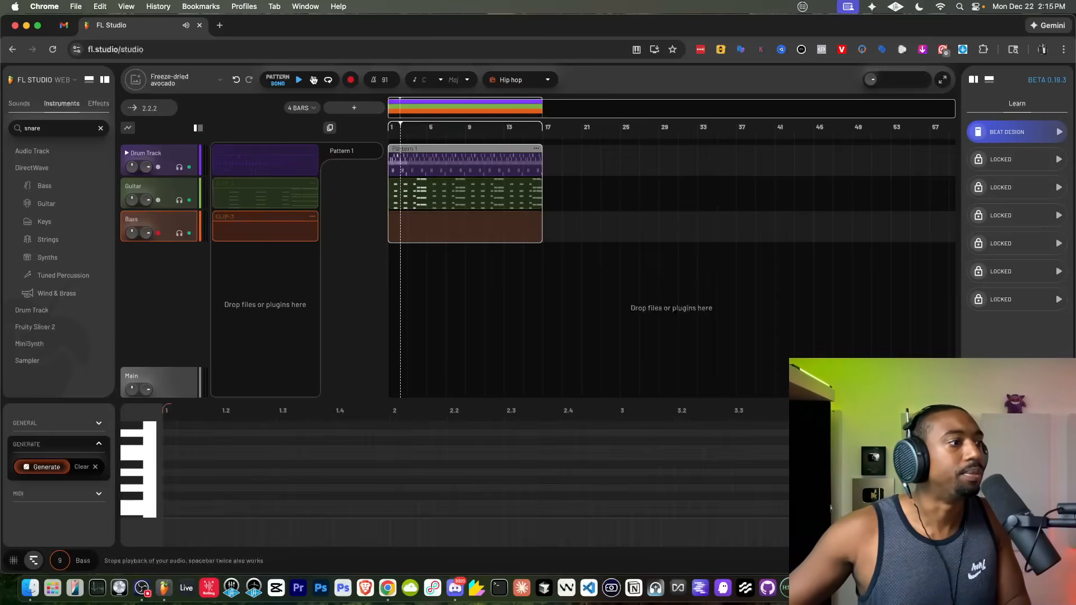
left_click(313, 79)
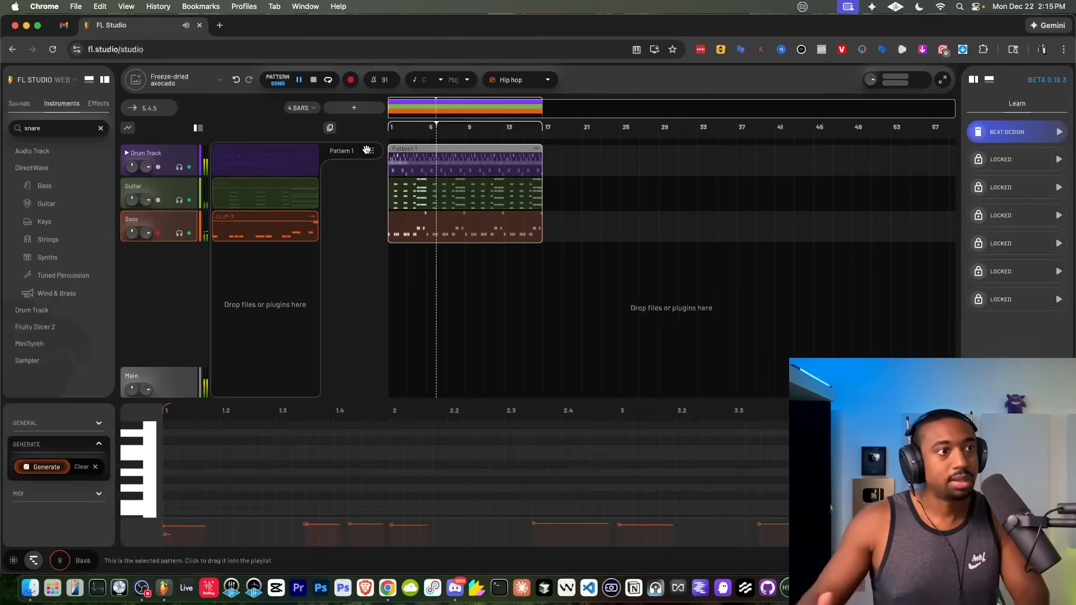
key("space")
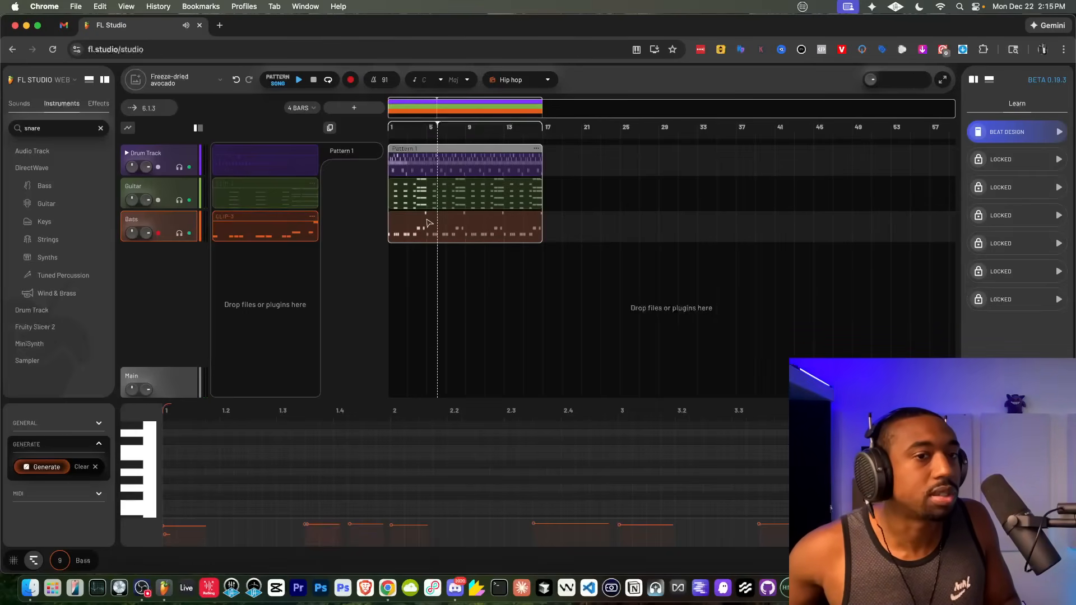
key("space")
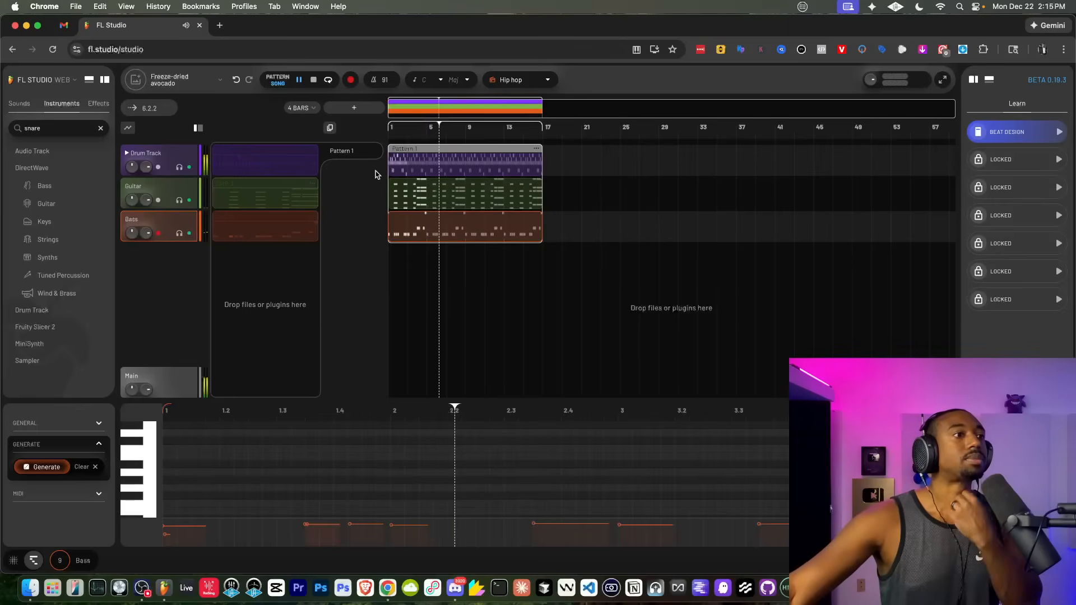
key("space")
Step: Set Pattern 1's length to 16 bars and reselect the Bass clip in the playlist
left_click(301, 108)
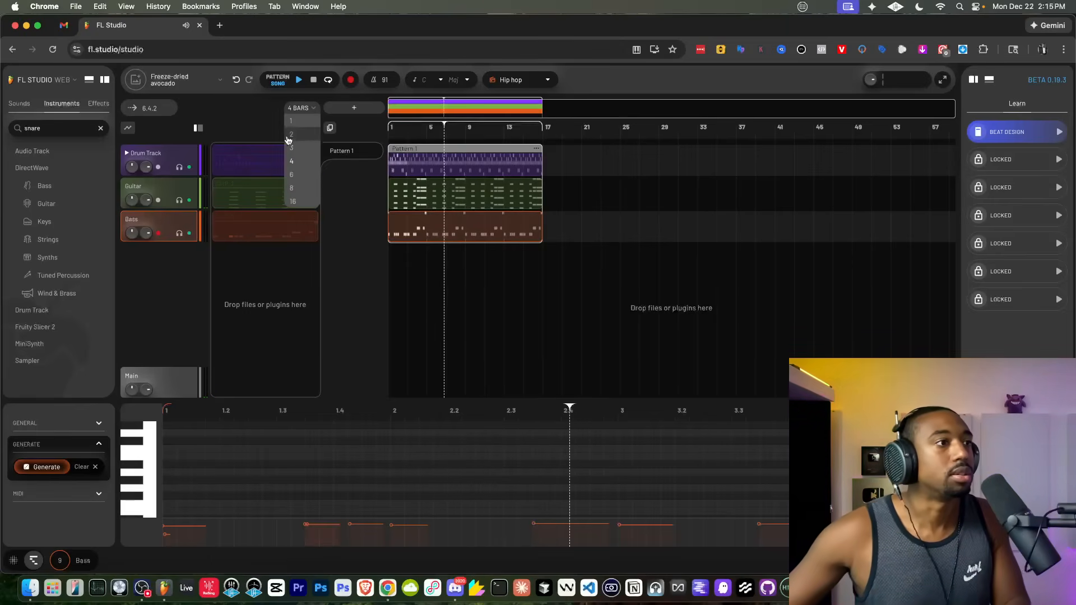
left_click(283, 284)
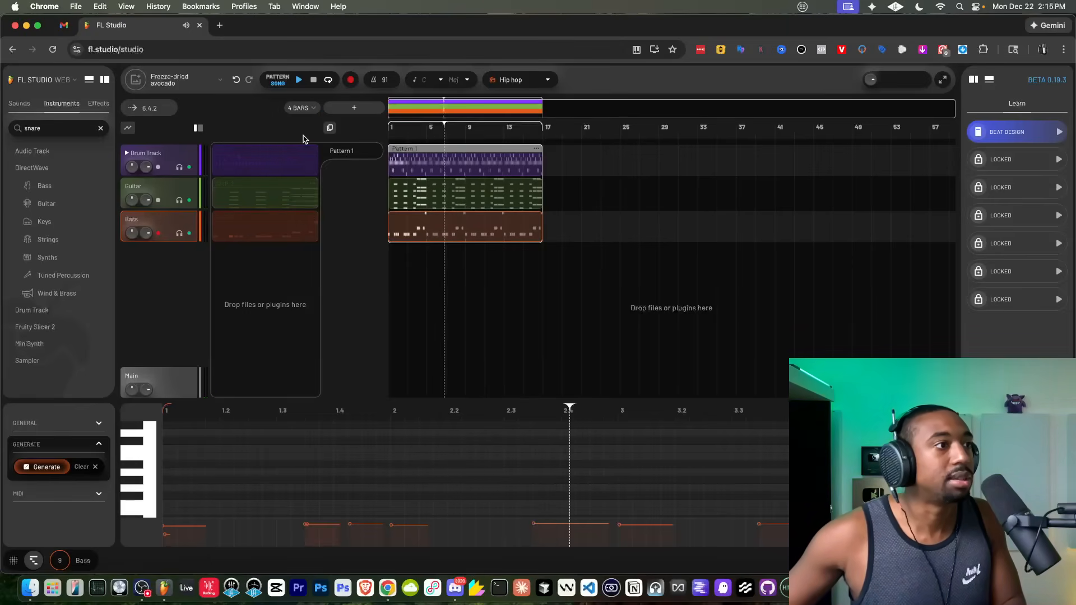
left_click(300, 108)
left_click(302, 203)
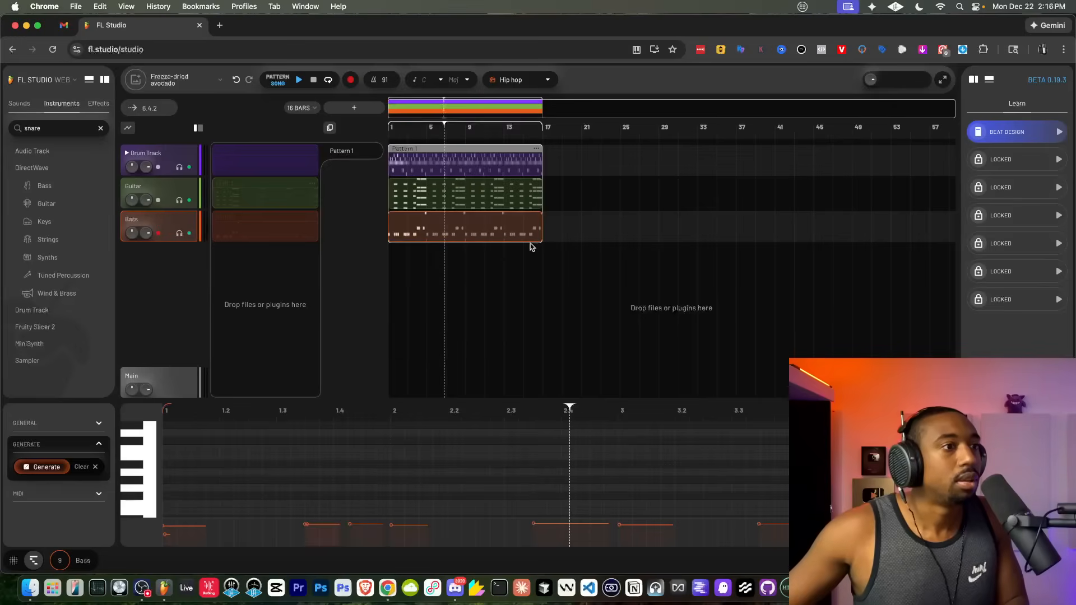
left_click(618, 239)
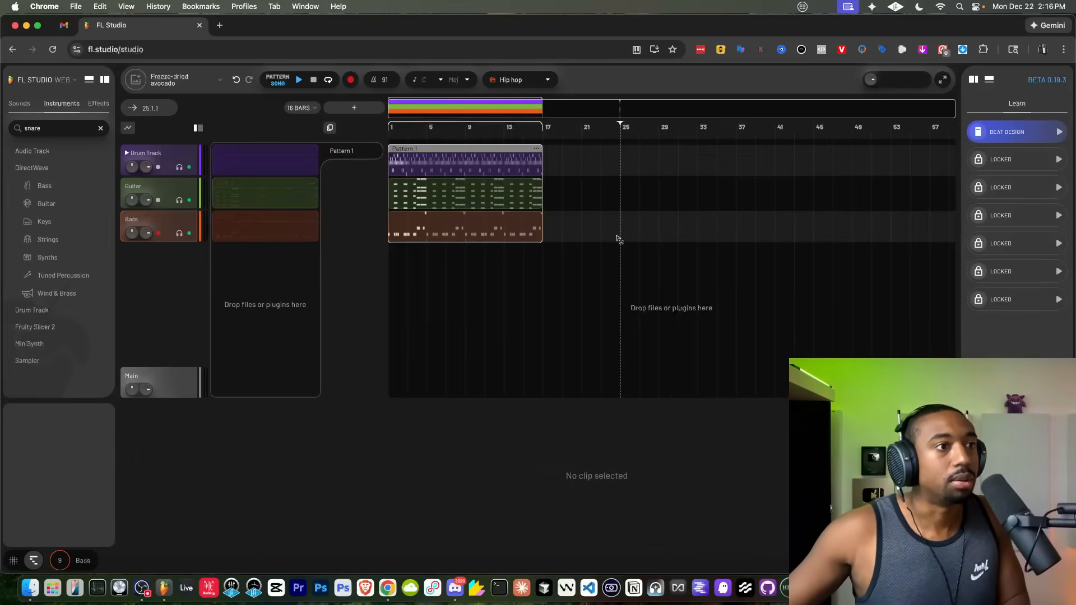
left_click(472, 224)
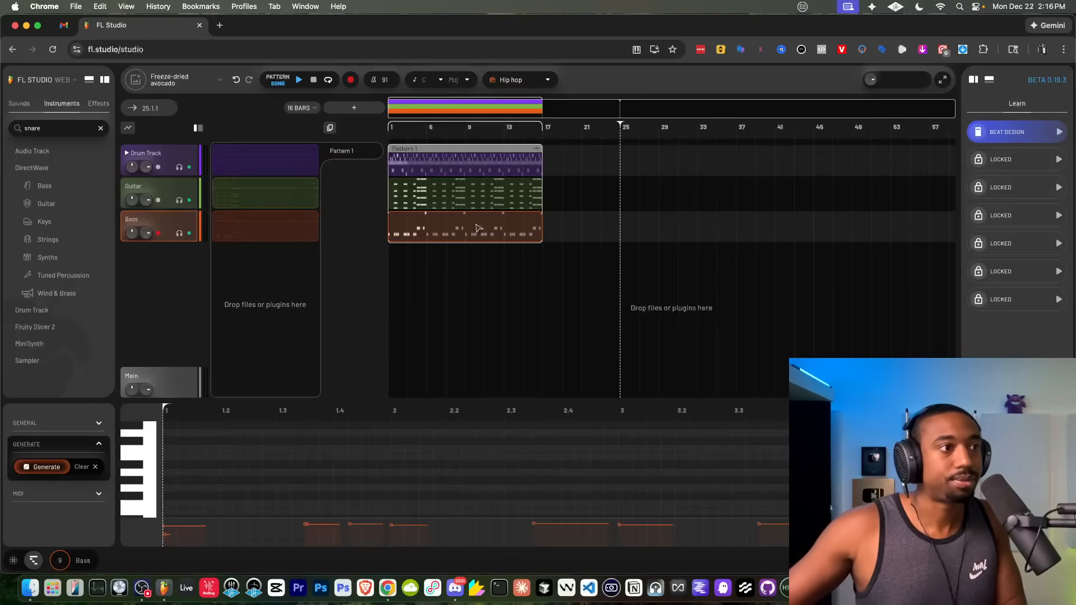
Step: Start playback, add a DirectWave Synths track below the Bass track, and change its sample to KEYS/ELECTRIC
key("space")
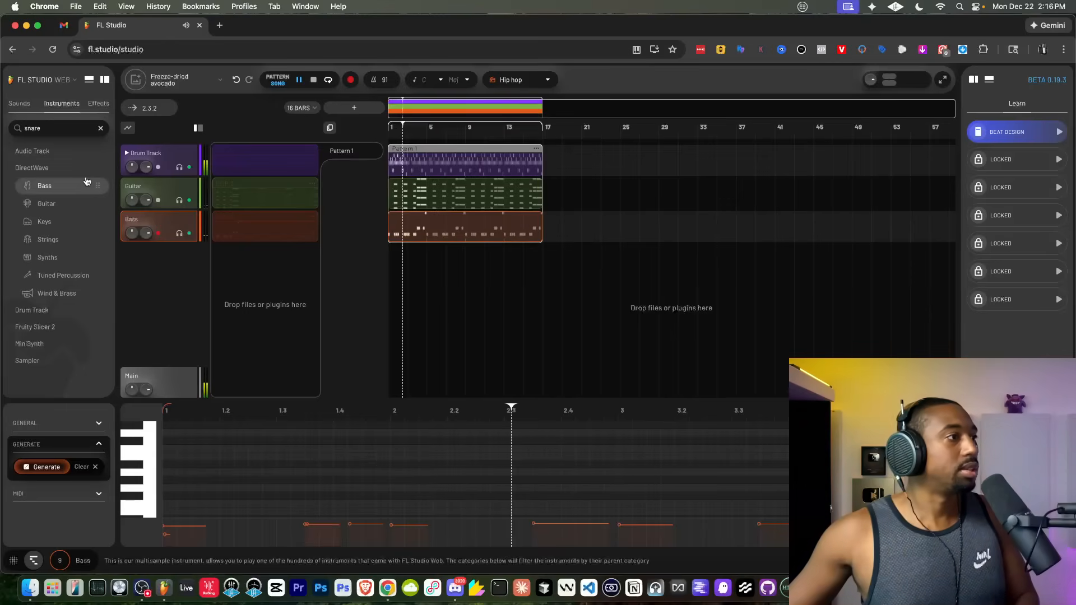
left_click_drag(47, 257, 245, 294)
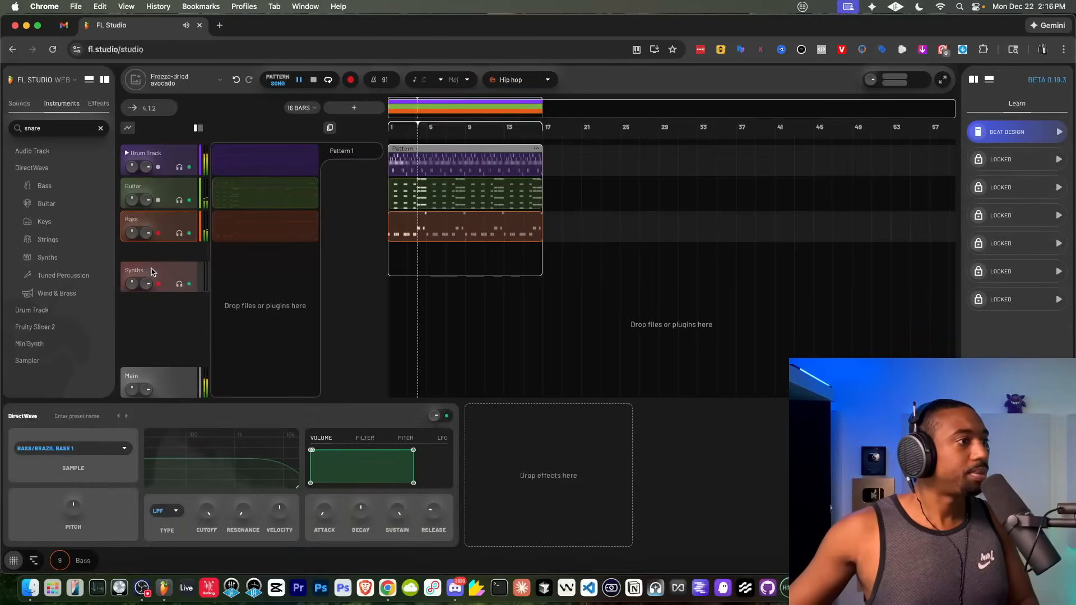
left_click(157, 266)
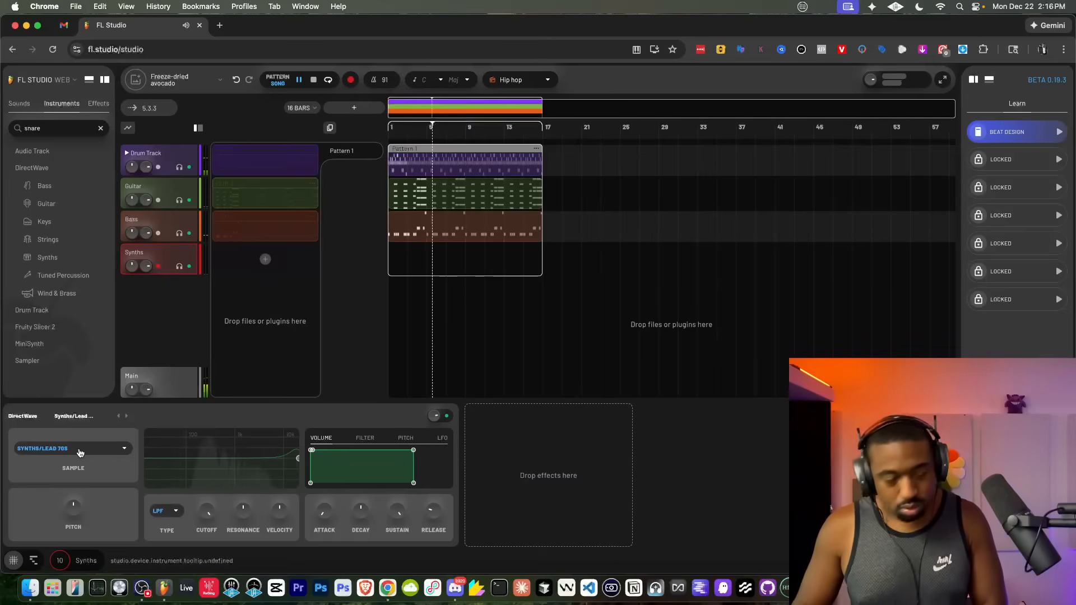
left_click(80, 448)
scroll(78, 67, "up", 3)
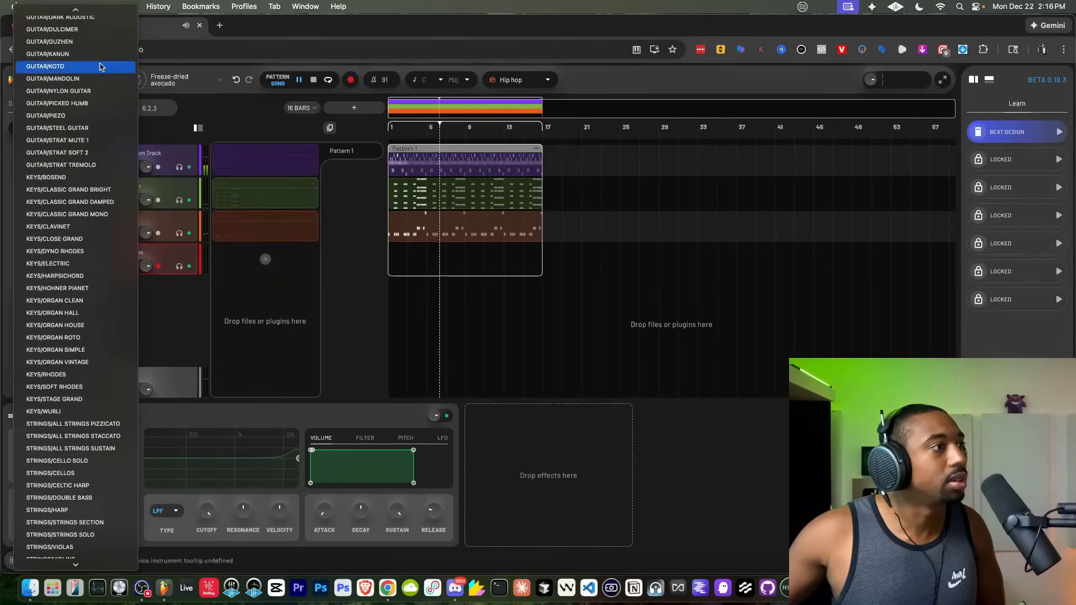
scroll(80, 119, "down", 3)
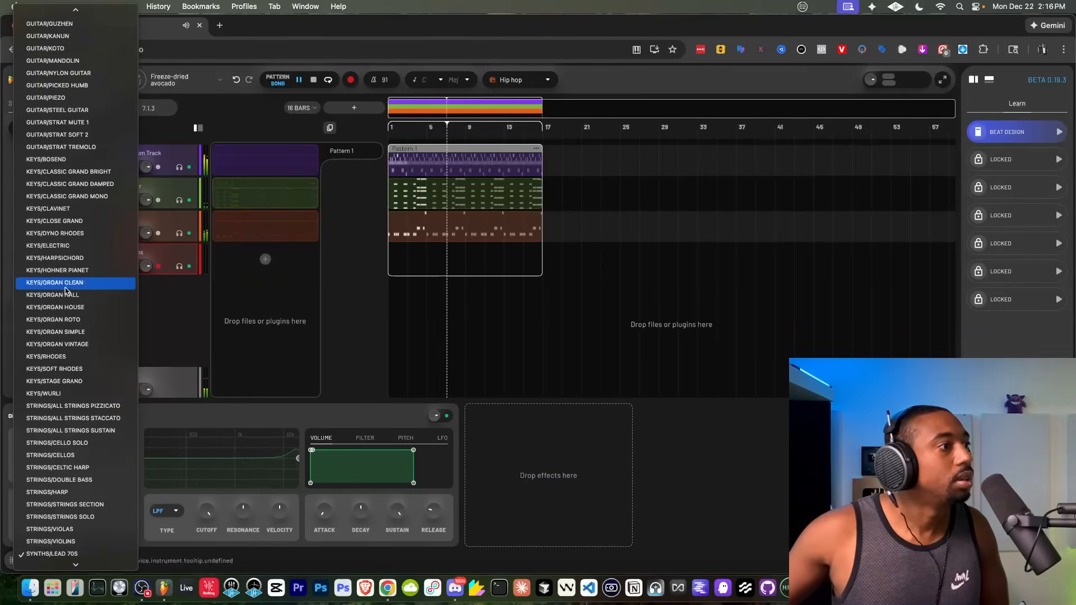
left_click(70, 196)
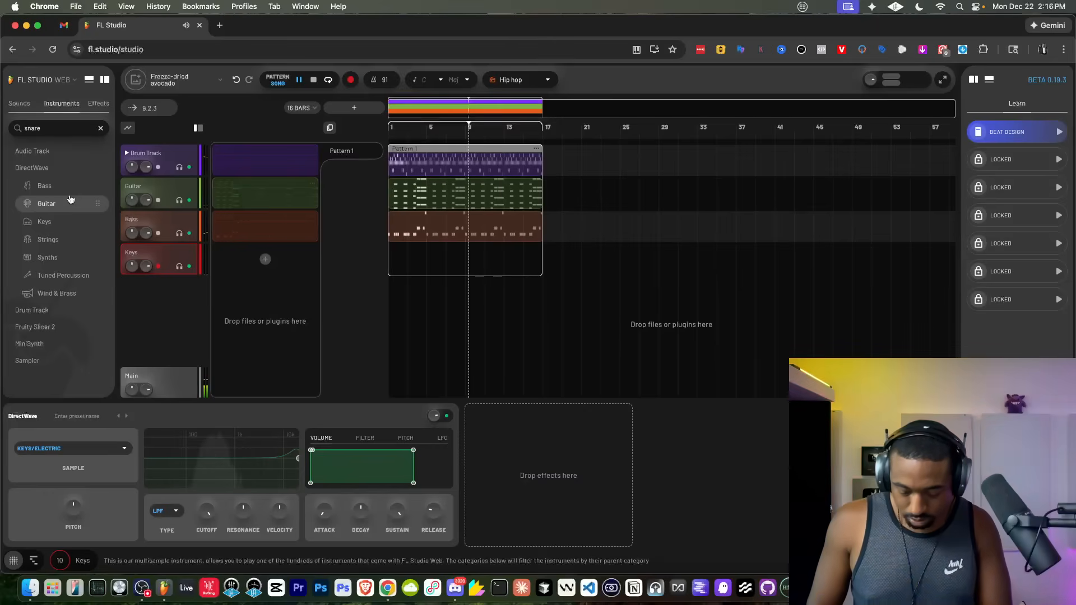
Step: Stop playback and switch the studio to the fullscreen view and back
key("space")
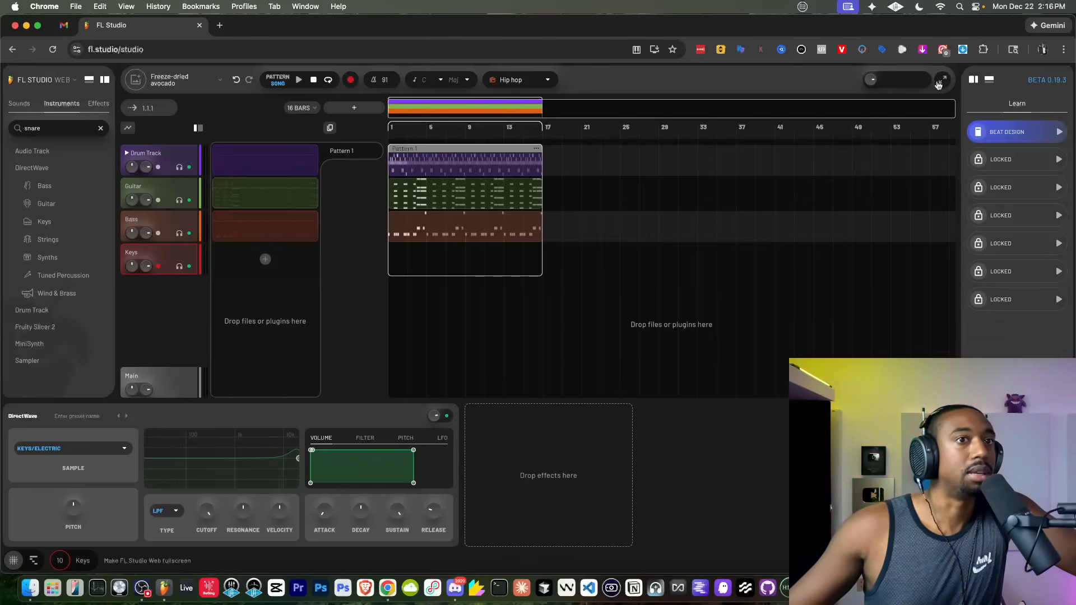
left_click(938, 84)
key("Escape")
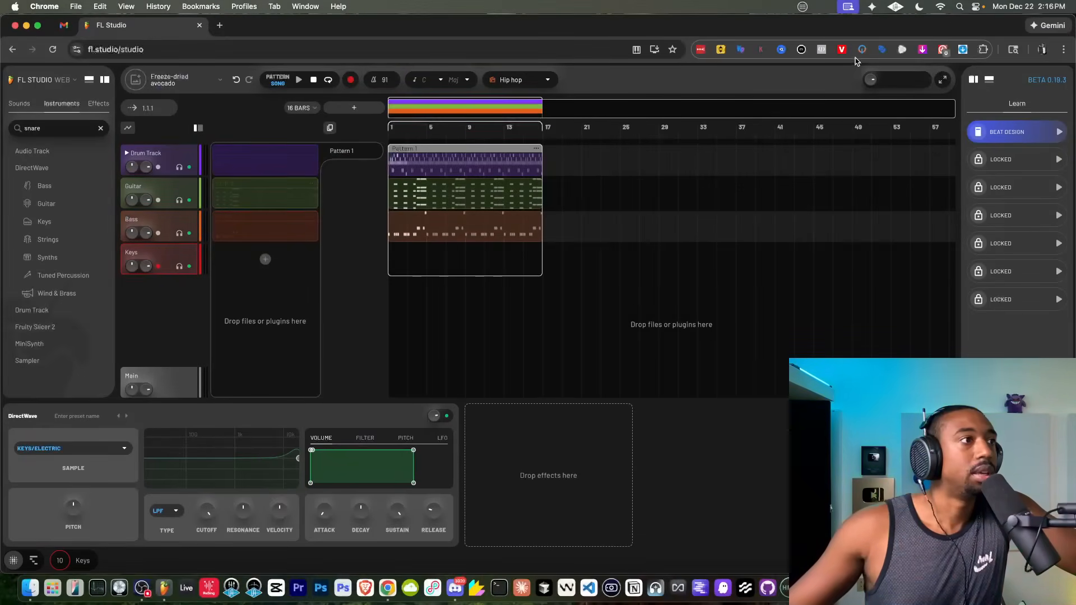
left_click(350, 81)
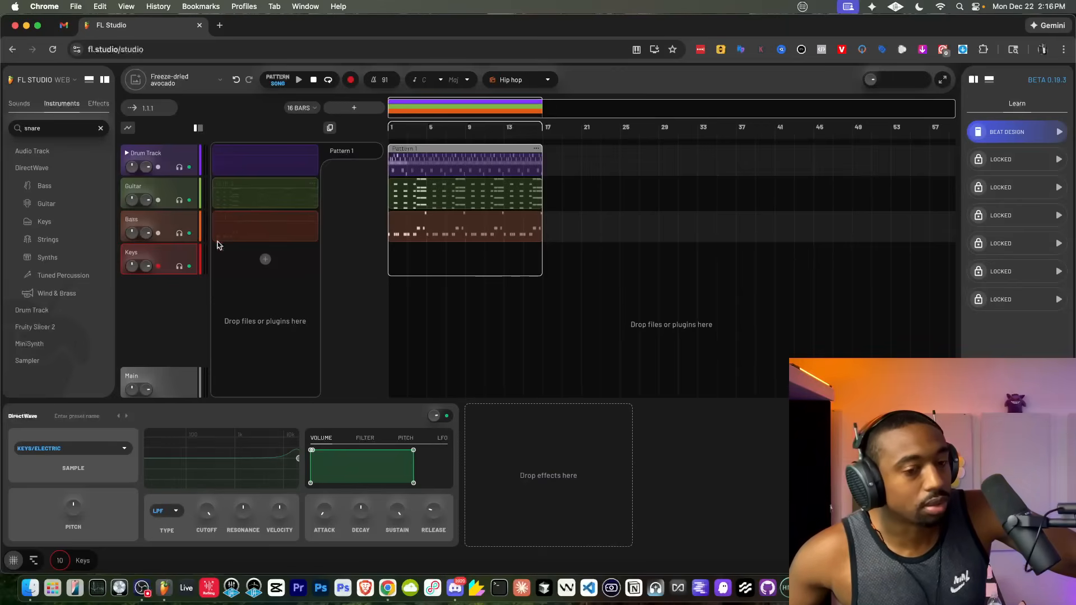
Step: Open the Bass clip in the piano roll and examine its notes while playing the beat
left_click(36, 561)
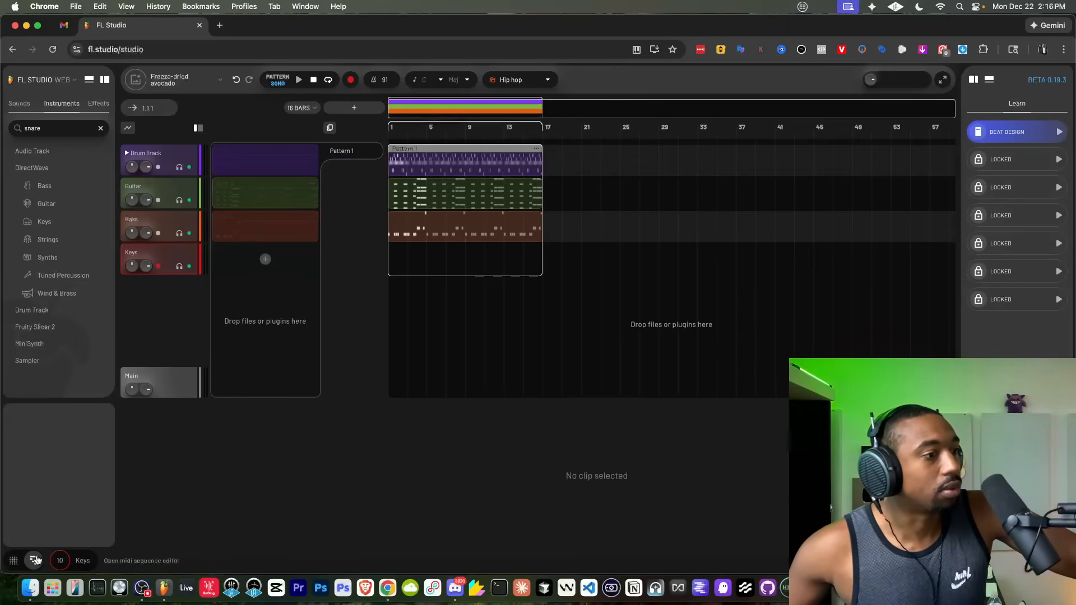
left_click(17, 561)
left_click(425, 230)
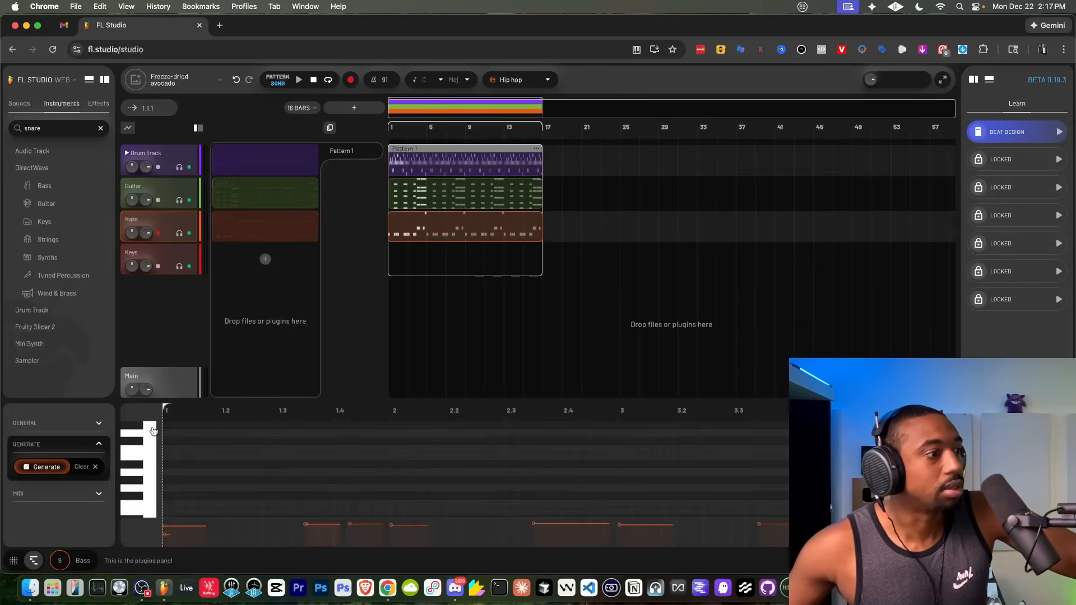
left_click(15, 566)
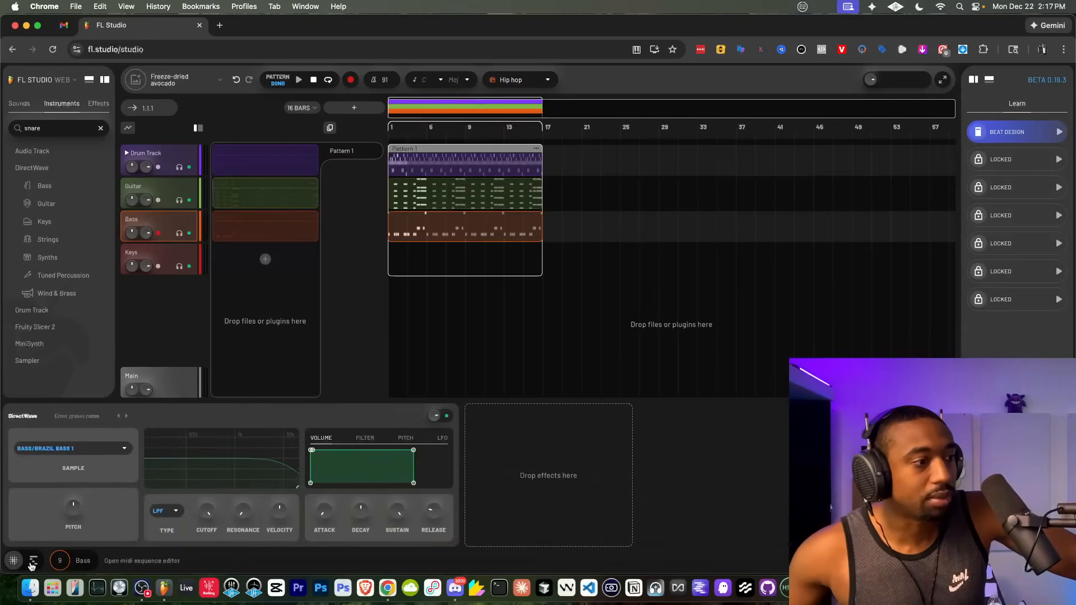
left_click(32, 564)
key("space")
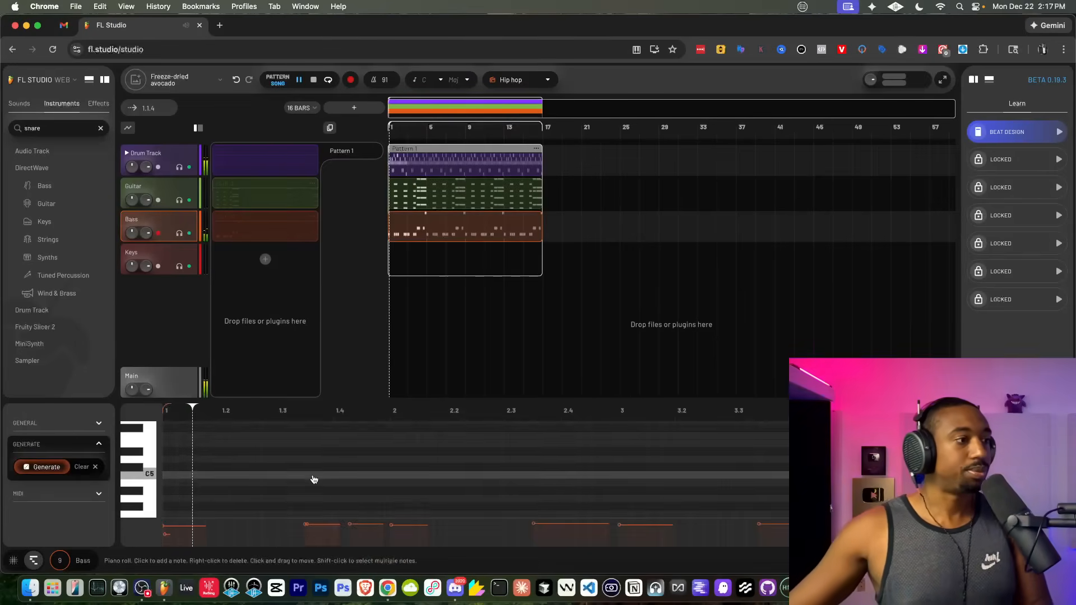
scroll(314, 480, "down", 1)
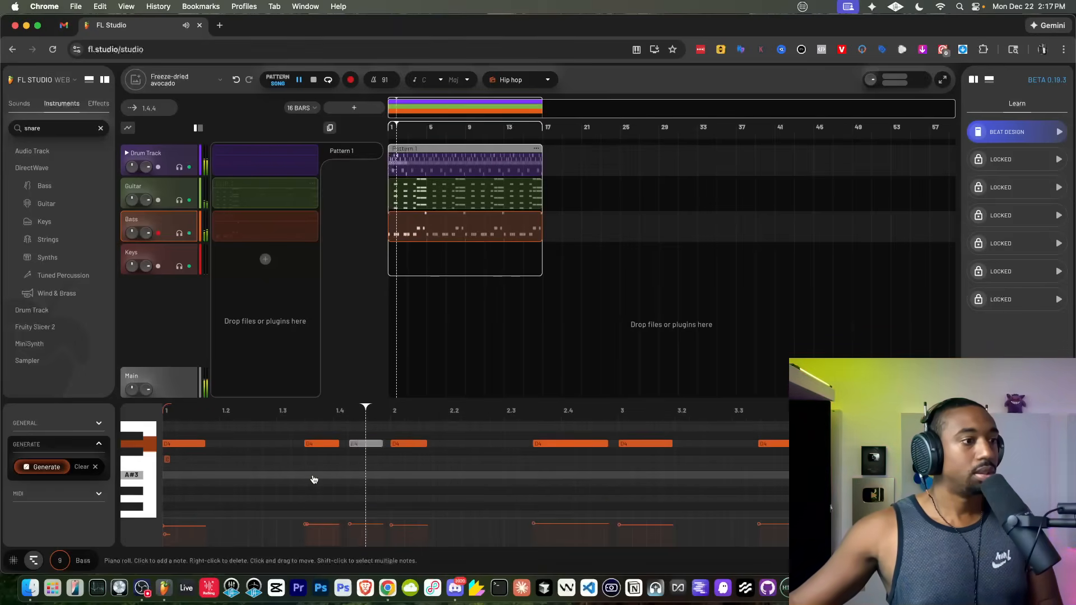
scroll(314, 479, "up", 3)
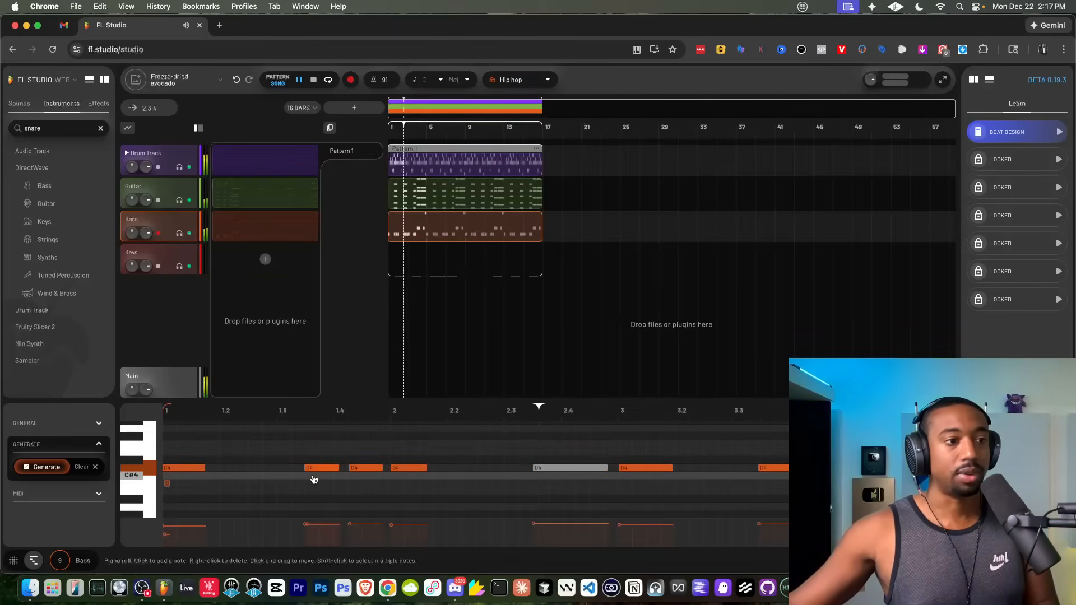
scroll(306, 448, "up", 3)
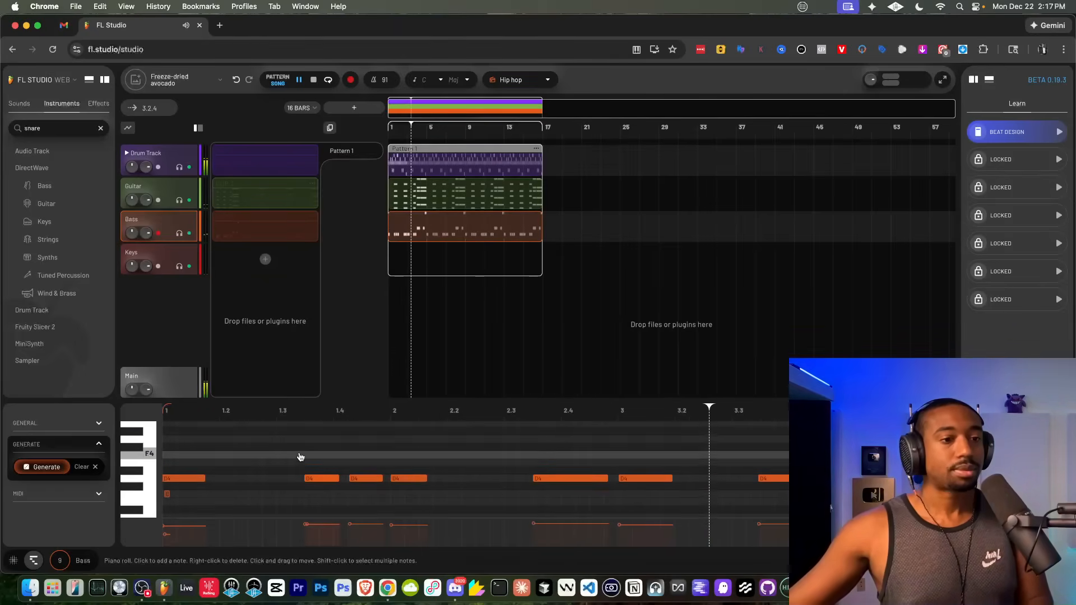
key("space")
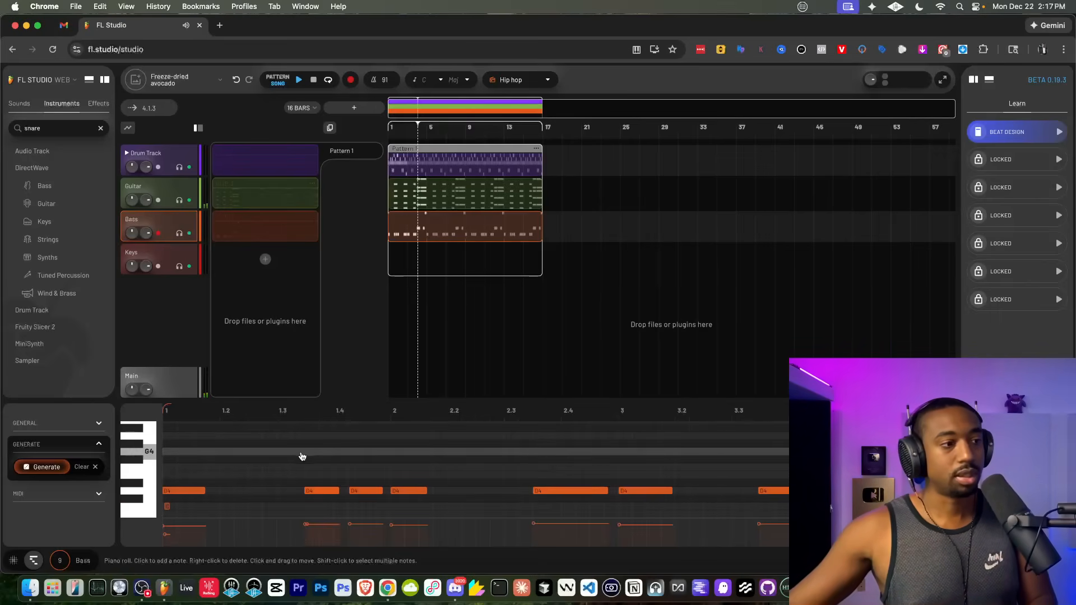
Step: Try adding short F4 notes around beat 1.3 above the recorded bass line
left_click(329, 467)
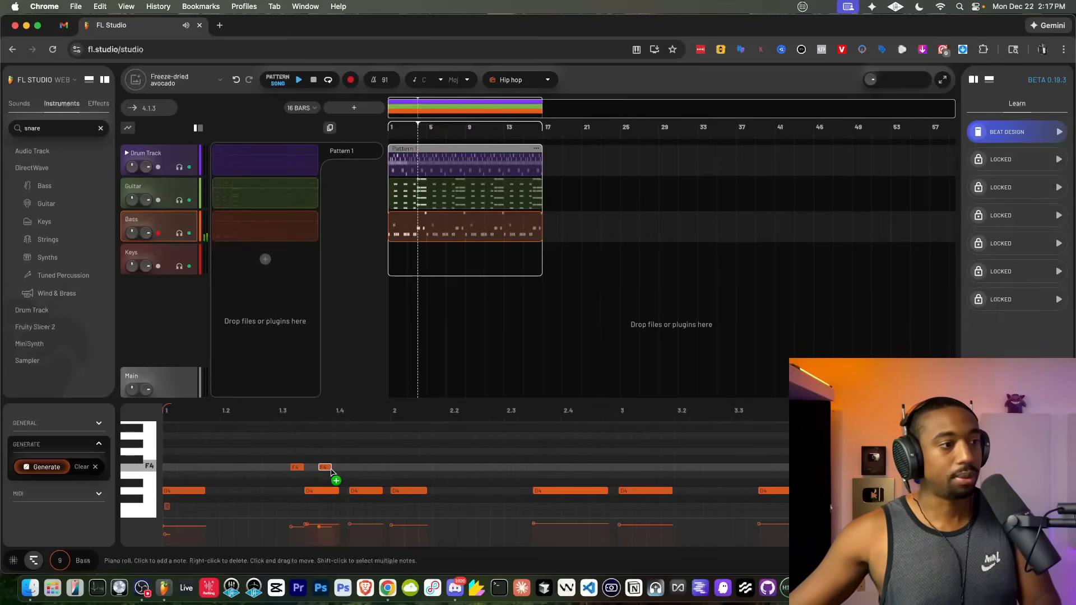
left_click(295, 466)
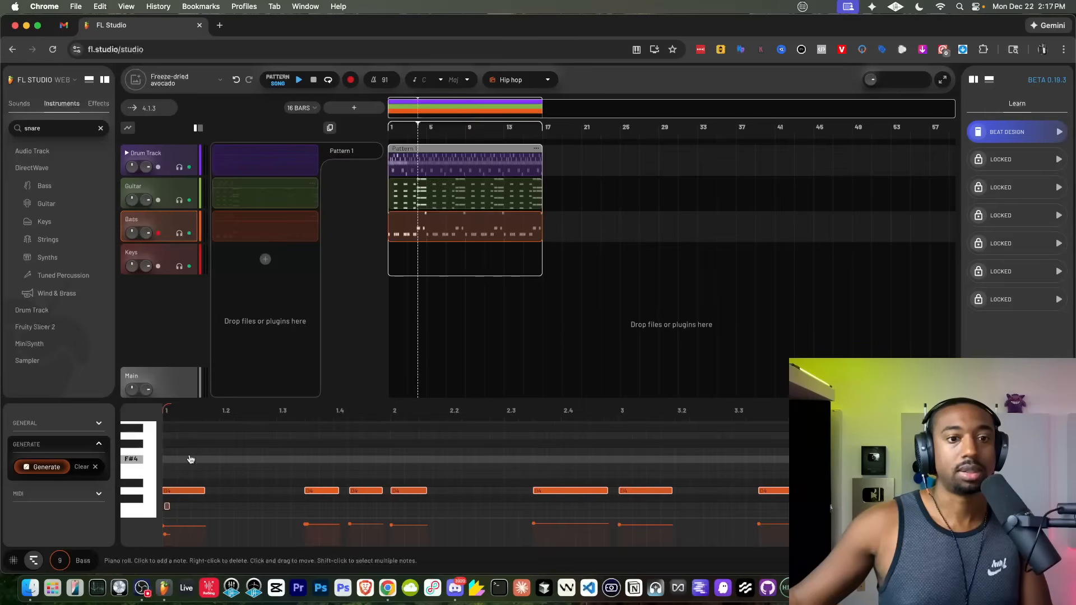
Step: Examine the piano roll's selection and grid options and the Bass clip's MIDI and General settings
right_click(304, 475)
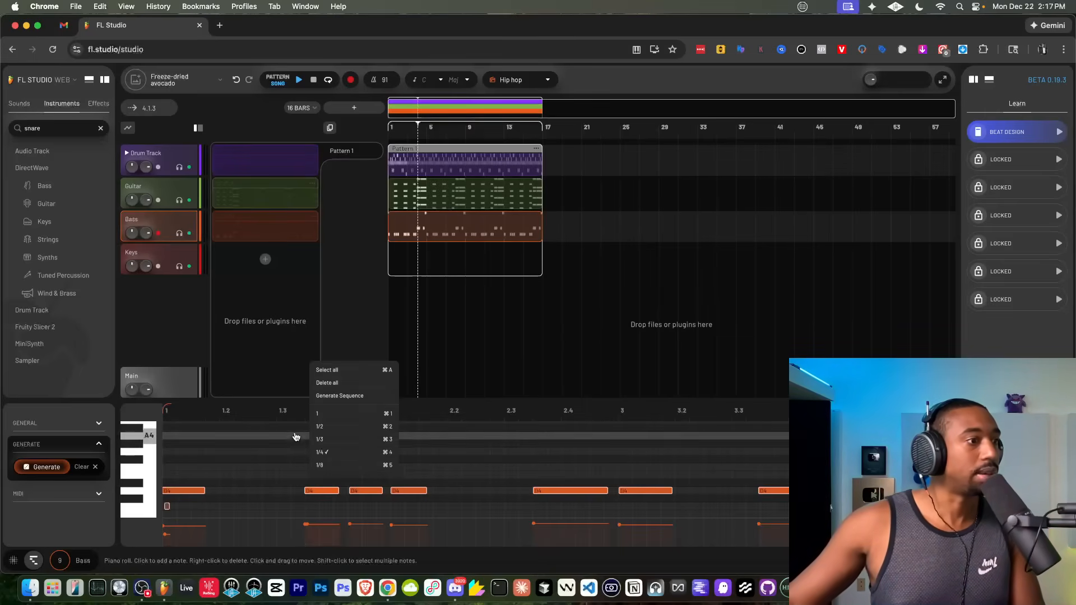
right_click(248, 466)
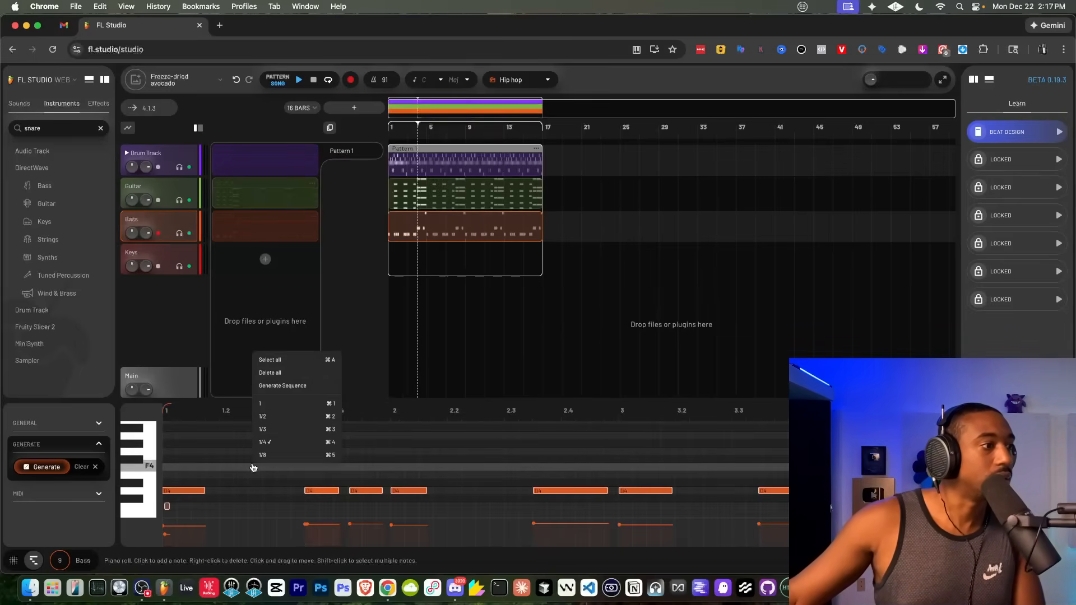
left_click(92, 495)
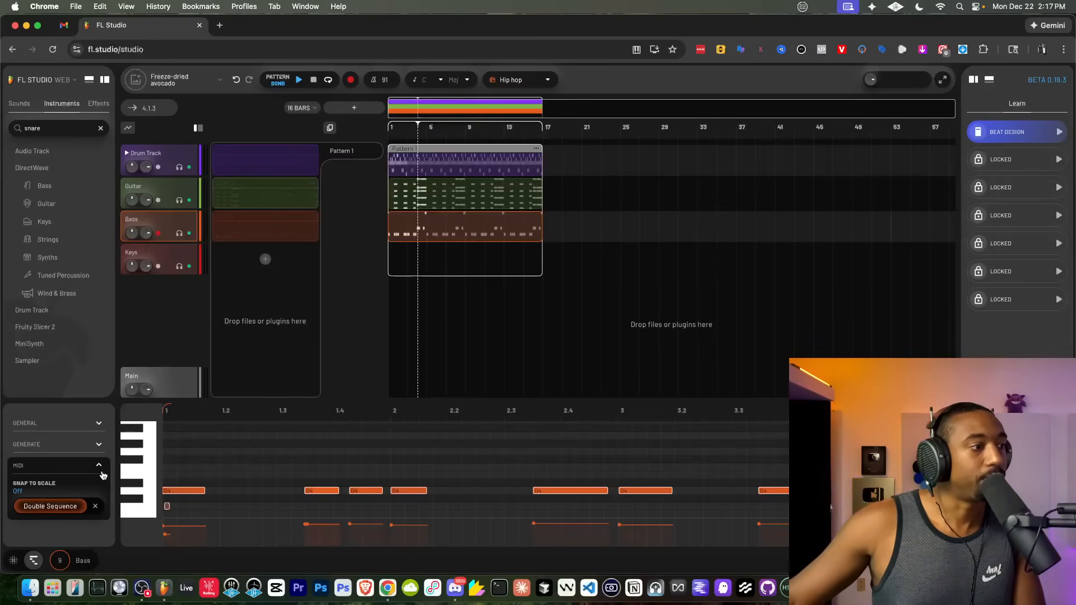
left_click(101, 426)
left_click(101, 425)
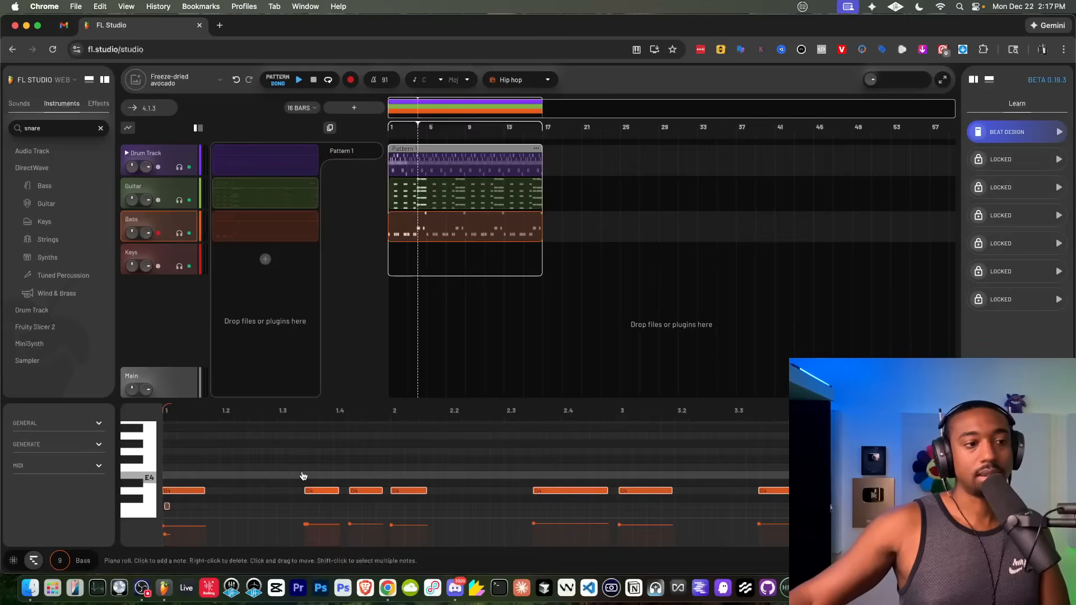
Step: Play the beat a little further, show the Bass instrument, and stop to return to the start
key("space")
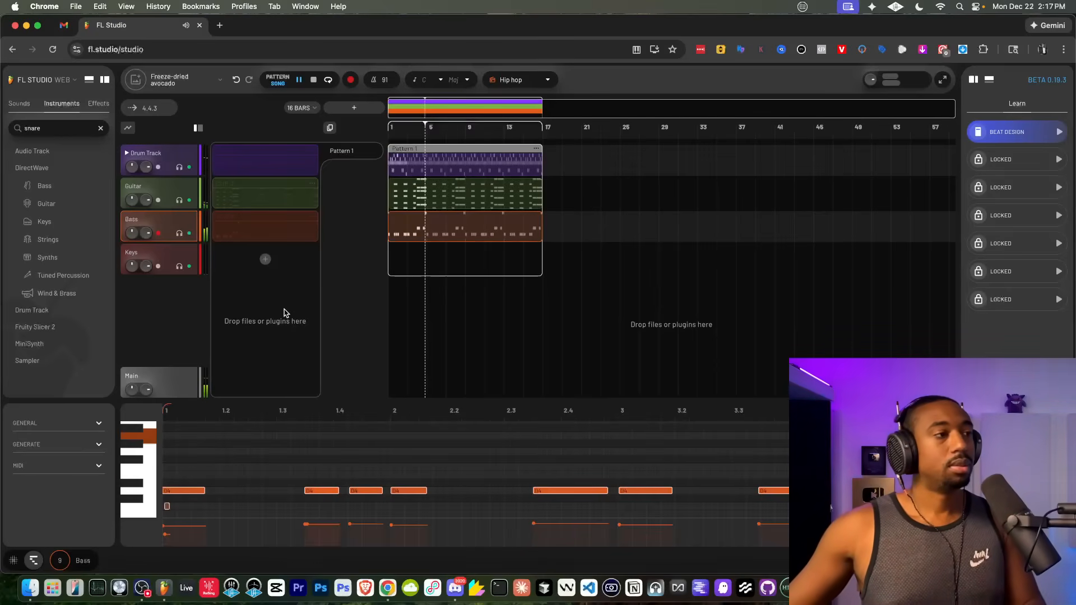
left_click(13, 561)
key("space")
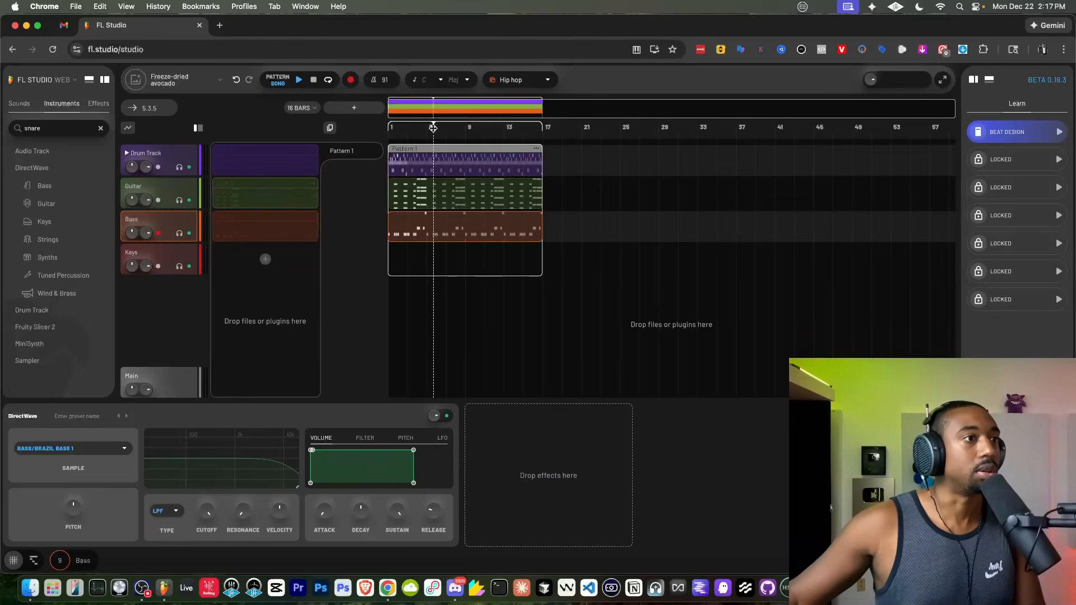
scroll(429, 127, "right", 8)
left_click(312, 81)
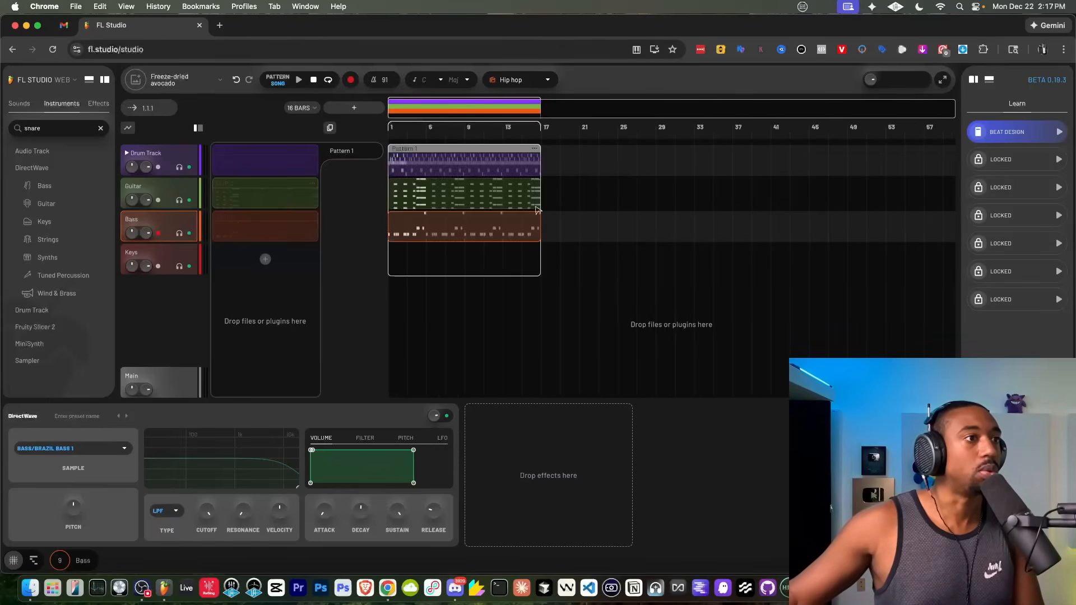
Step: Create a clip on the Keys track and record chords into it over the beat
left_click(185, 251)
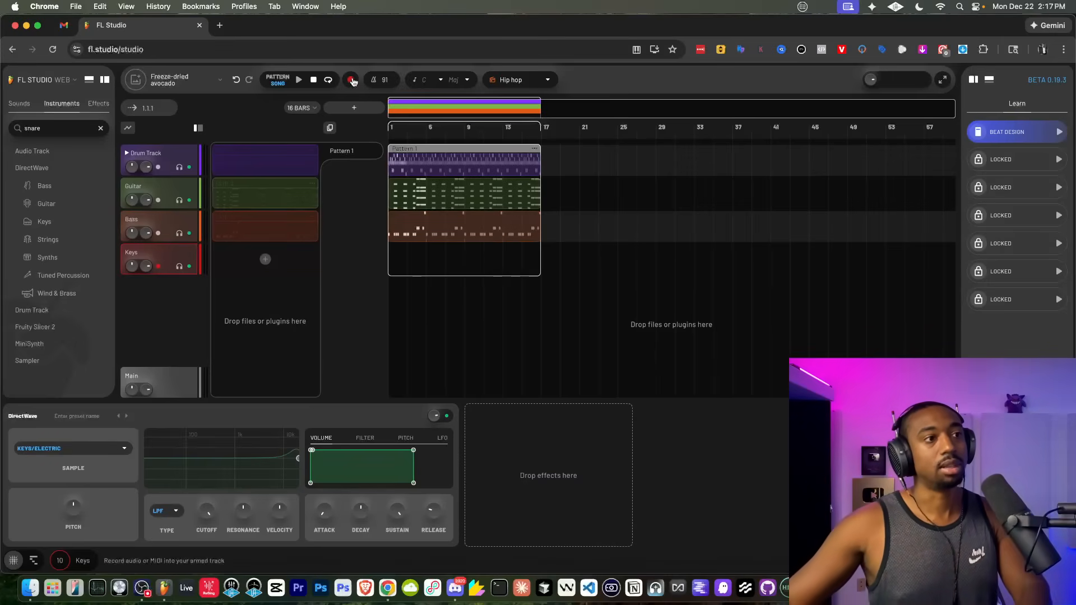
left_click(351, 80)
key("space")
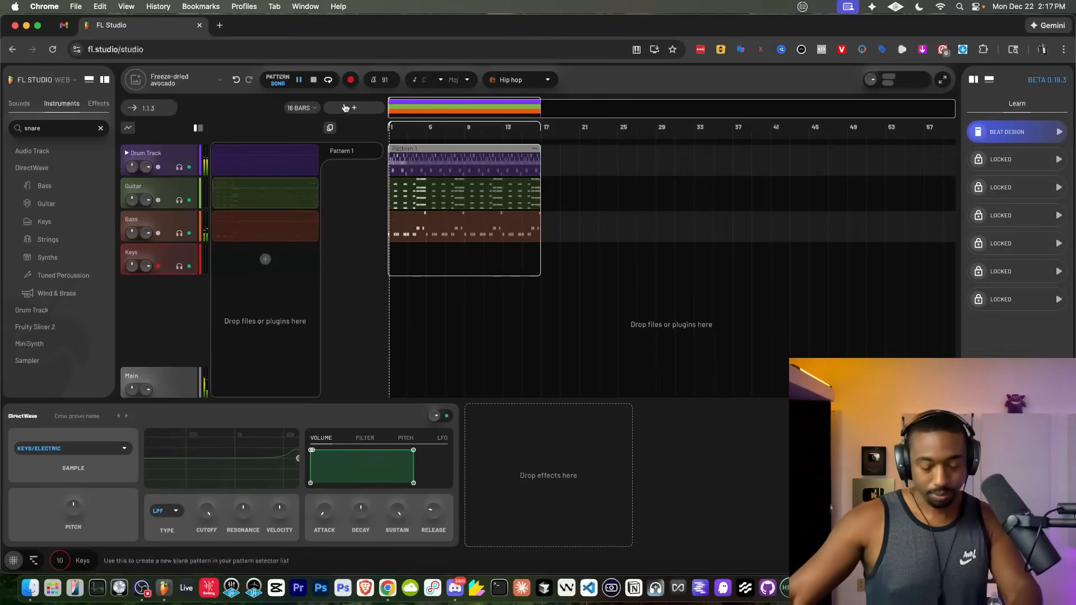
key("space")
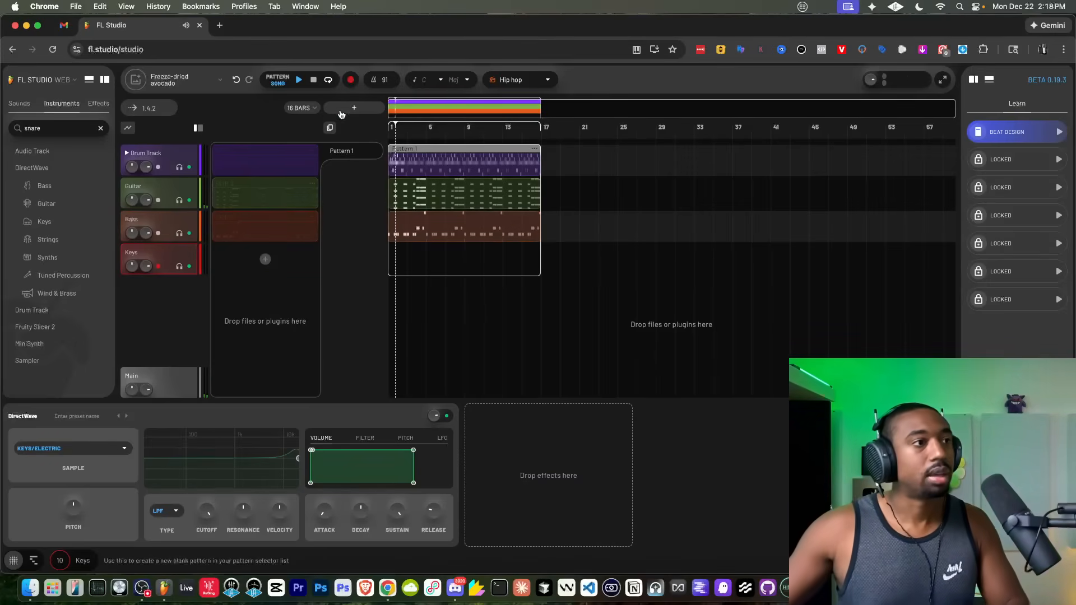
left_click(266, 258)
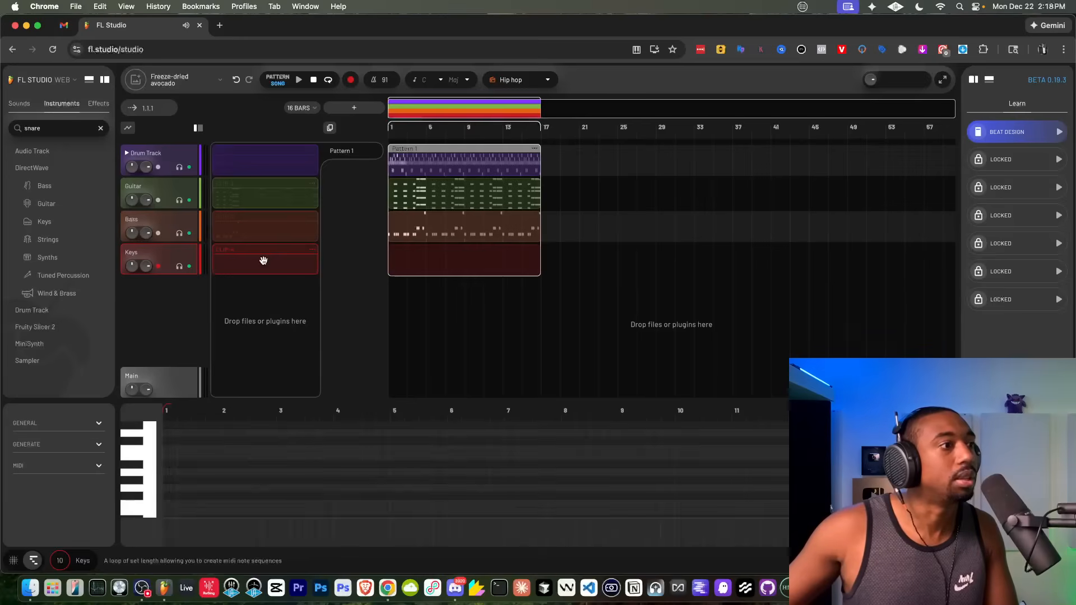
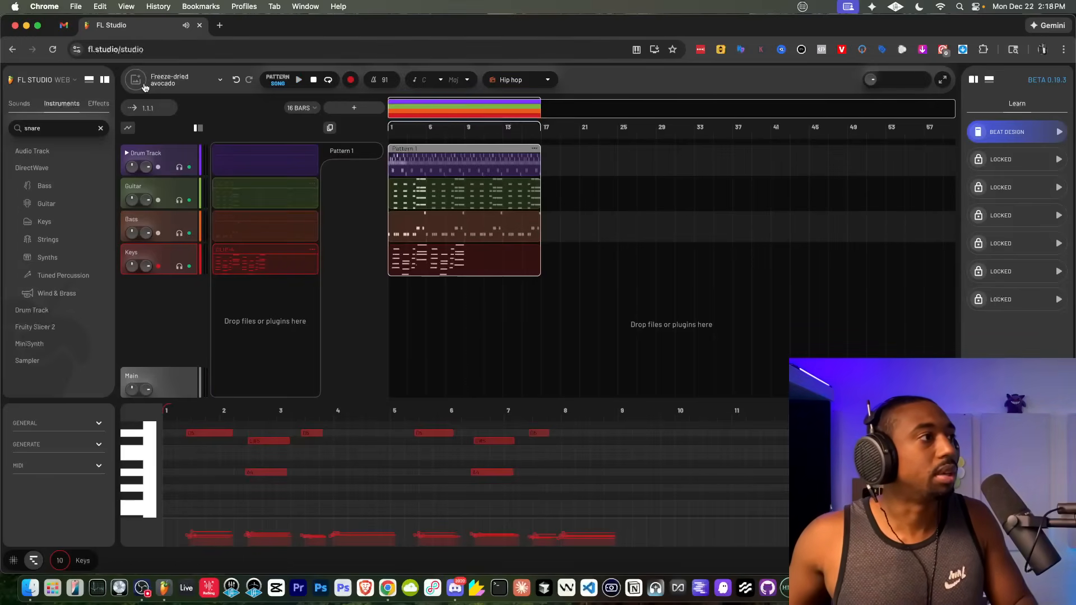
Step: Check the fl.studio site's sound and MIDI device permissions in the browser
left_click(76, 49)
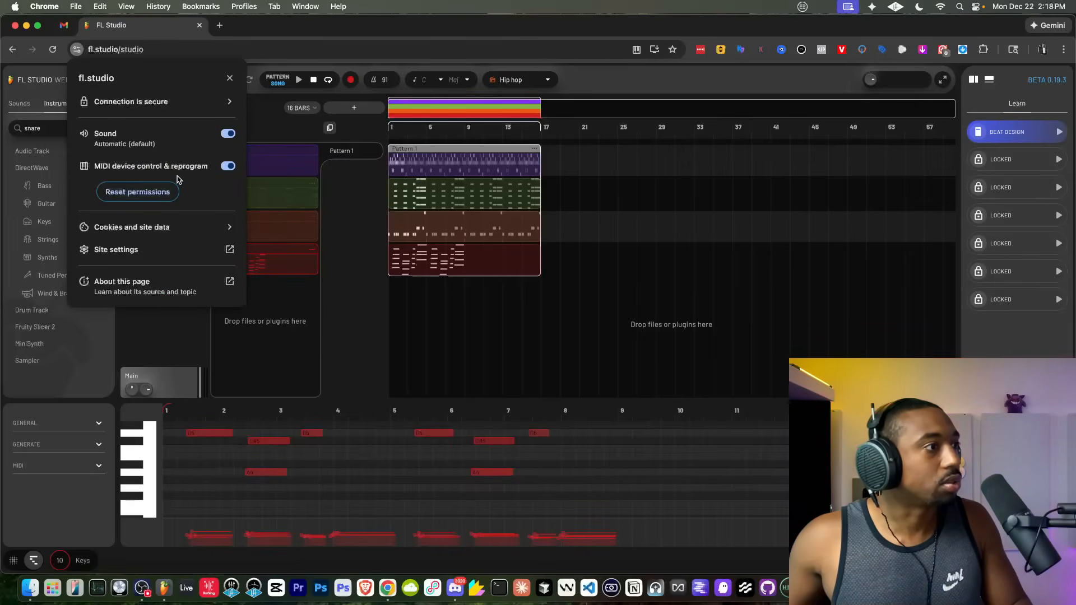
left_click(302, 353)
Step: Audition KEYS/DYNO RHODES on the Keys track over the beat and set its sample to KEYS/CLOSE GRAND
left_click(174, 255)
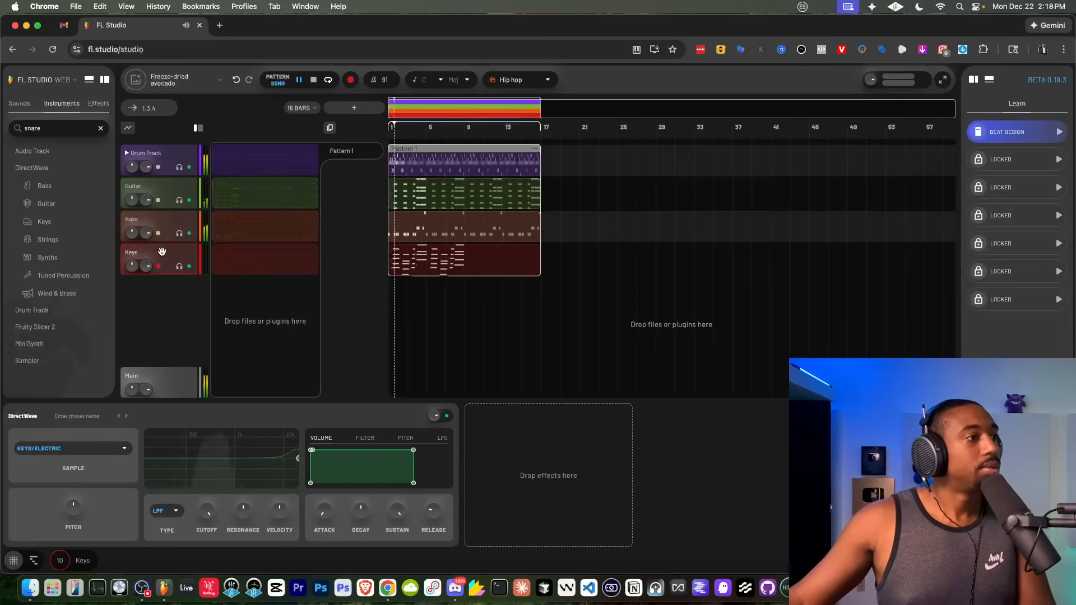
left_click(73, 449)
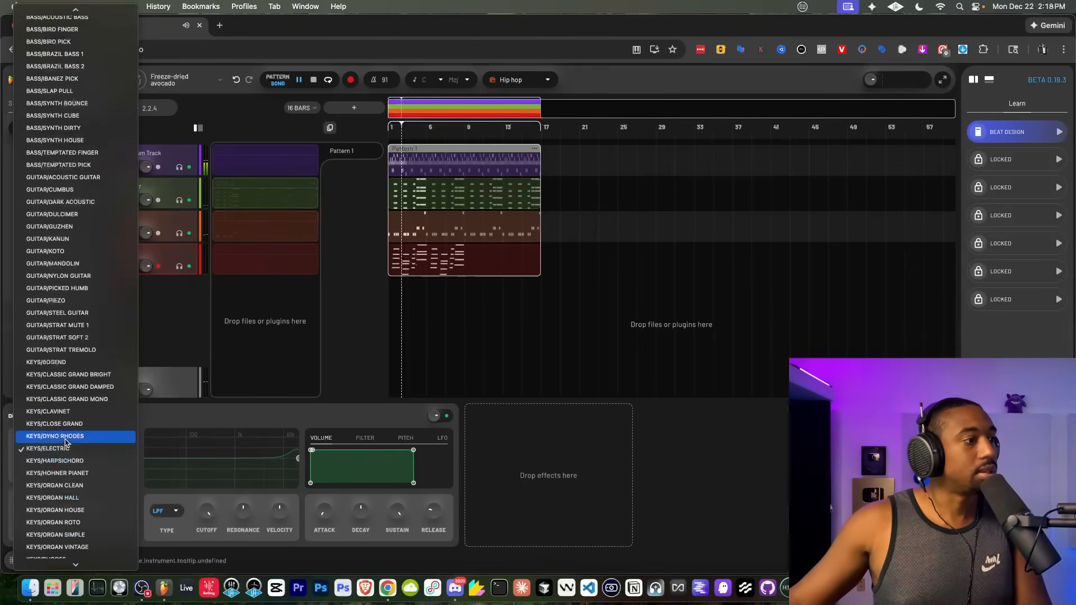
left_click(56, 436)
key("space")
key("space")
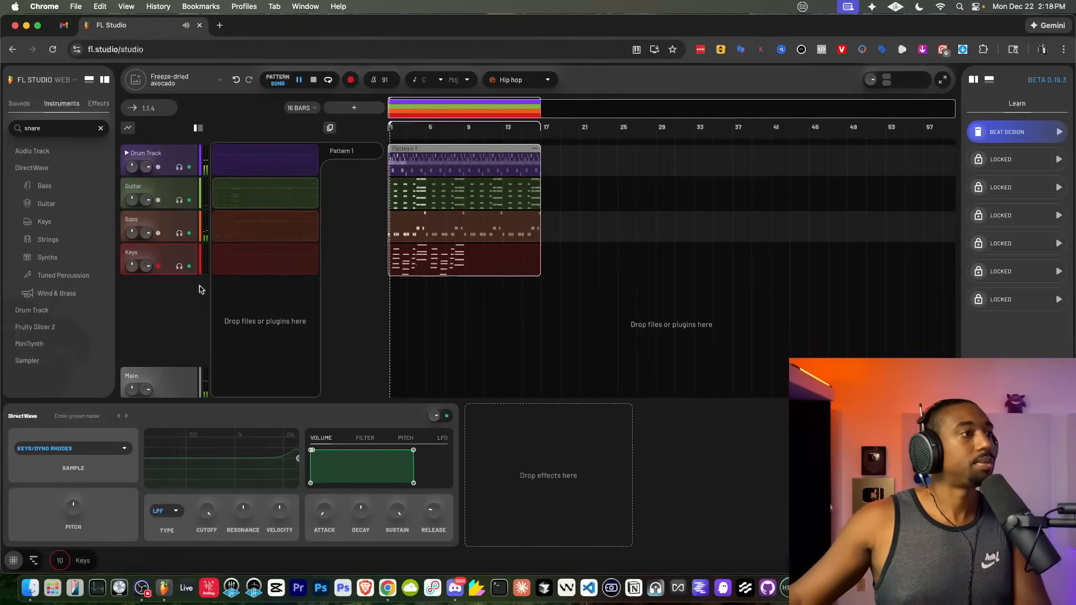
left_click(73, 449)
left_click(73, 440)
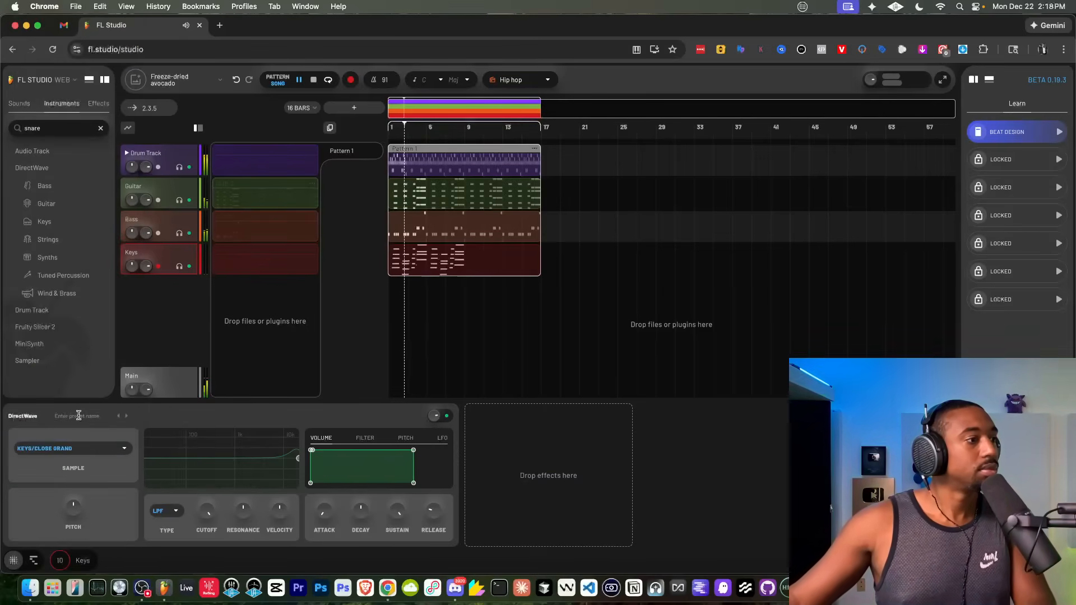
Step: Open the recorded Keys notes in the piano roll and try to adjust the clip's end in the arrangement
double_click(496, 260)
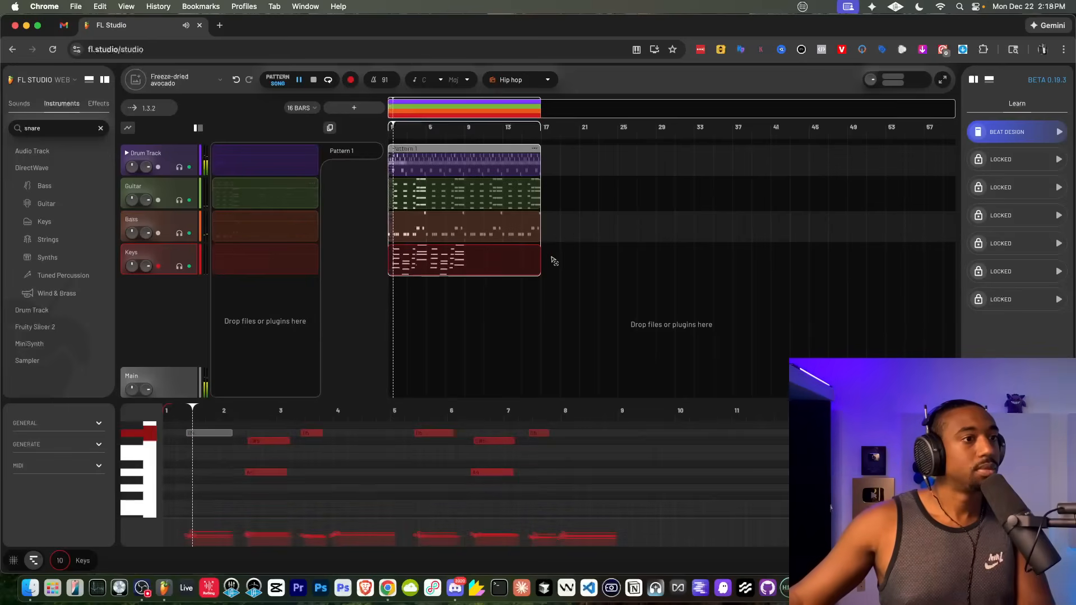
mouse_move(538, 248)
left_mouse_down()
mouse_move(471, 252)
mouse_move(561, 256)
mouse_move(548, 262)
left_mouse_up()
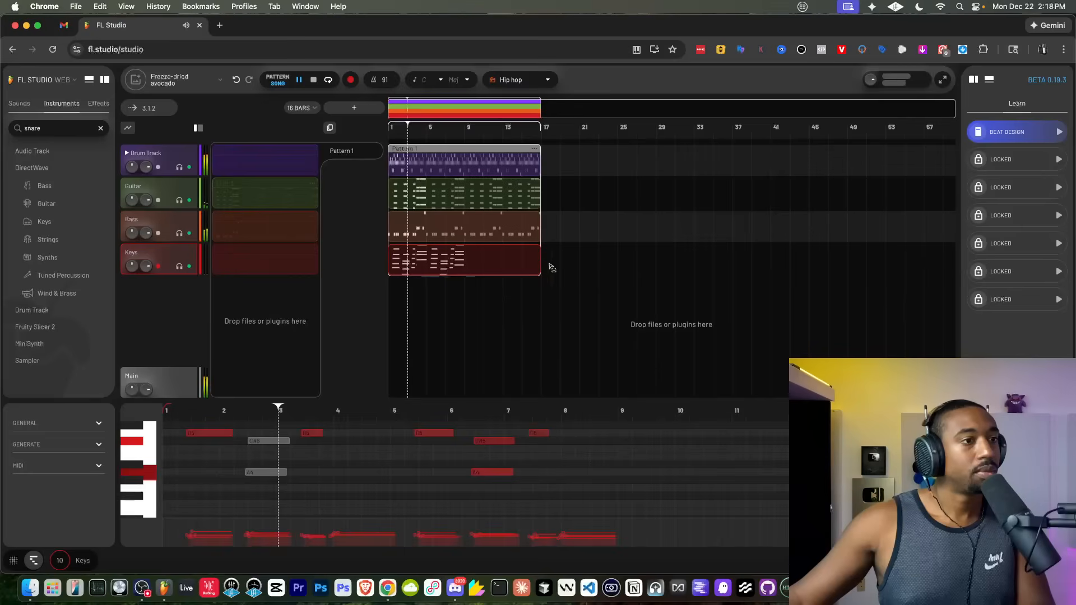
left_click(549, 265)
key("space")
left_click(513, 262)
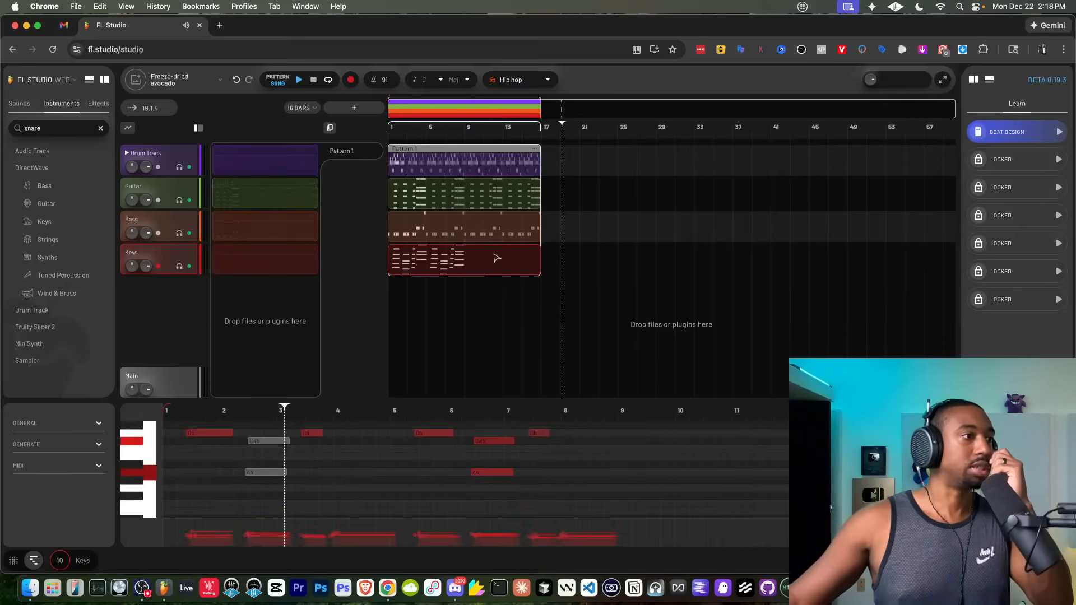
left_click(301, 252)
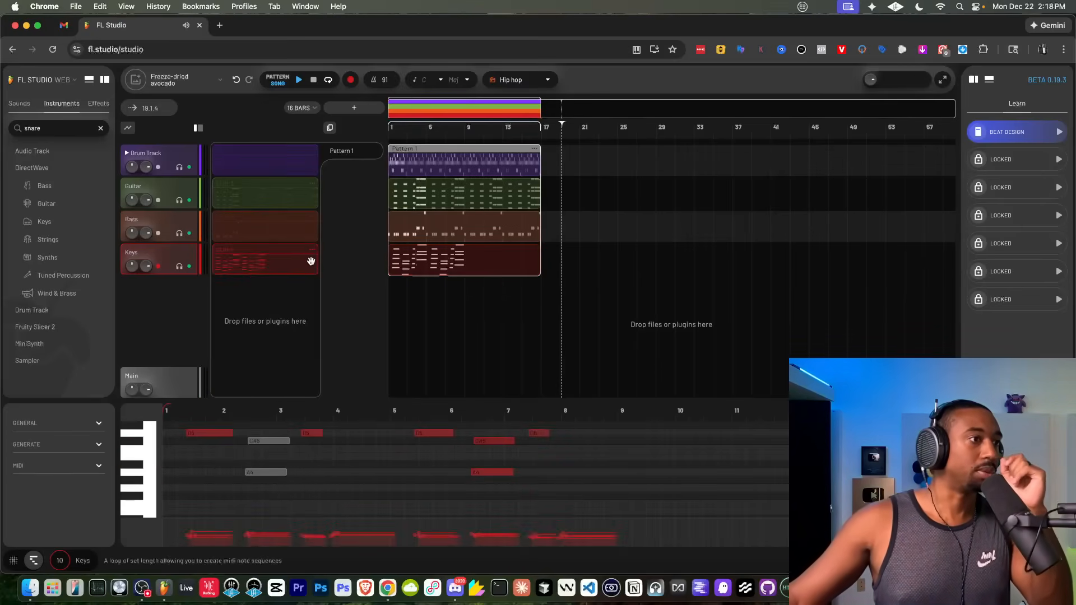
left_click(531, 266)
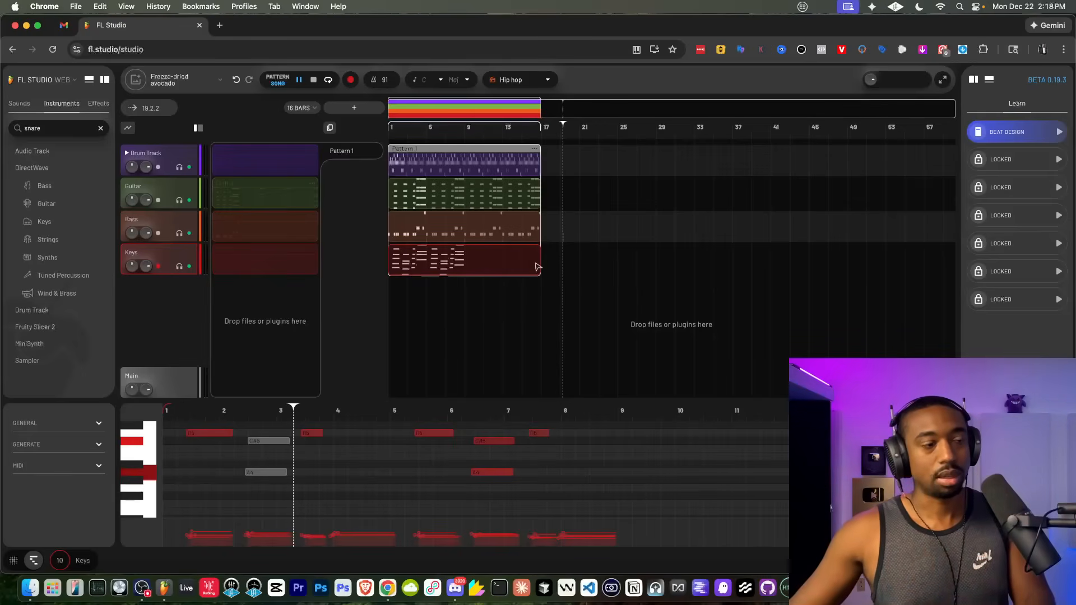
key("space")
key("space")
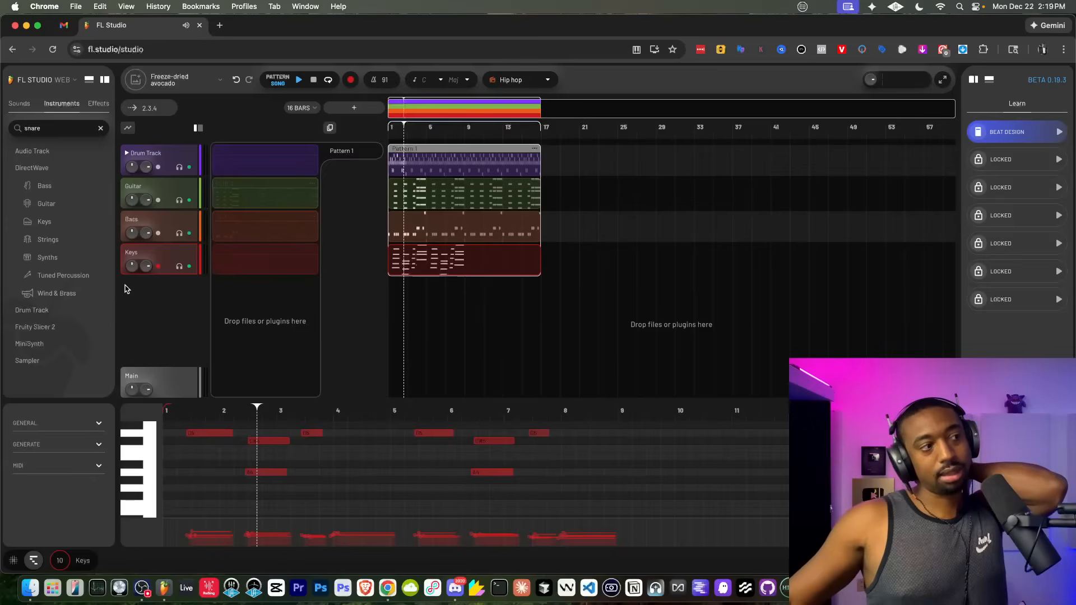
Step: Set the Keys track's DirectWave sample to KEYS/ELECTRIC and play it with the beat
left_click(164, 257)
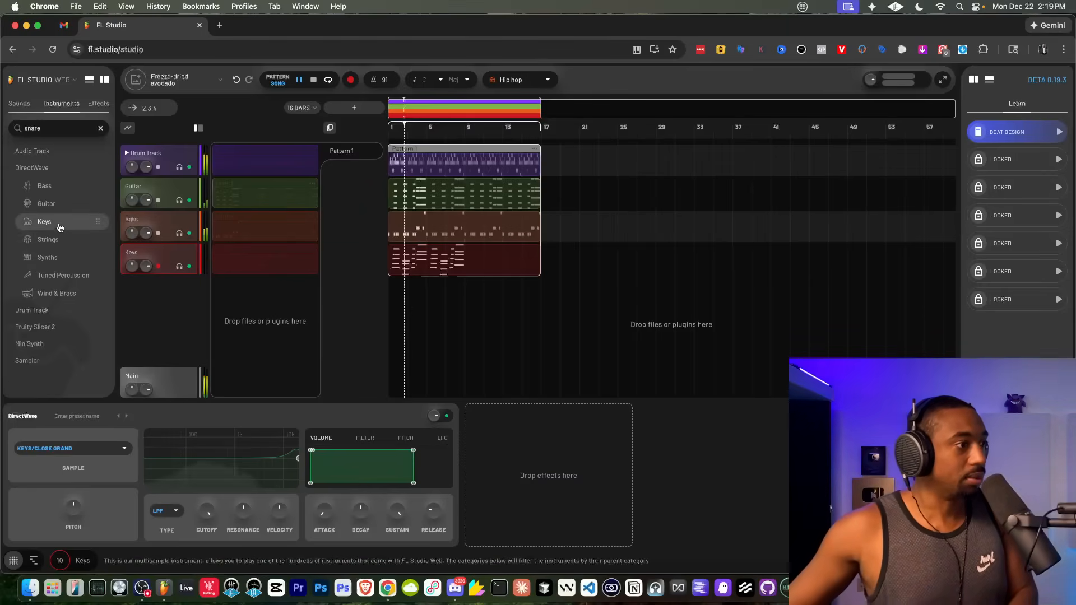
key("space")
left_click(67, 449)
left_click(68, 475)
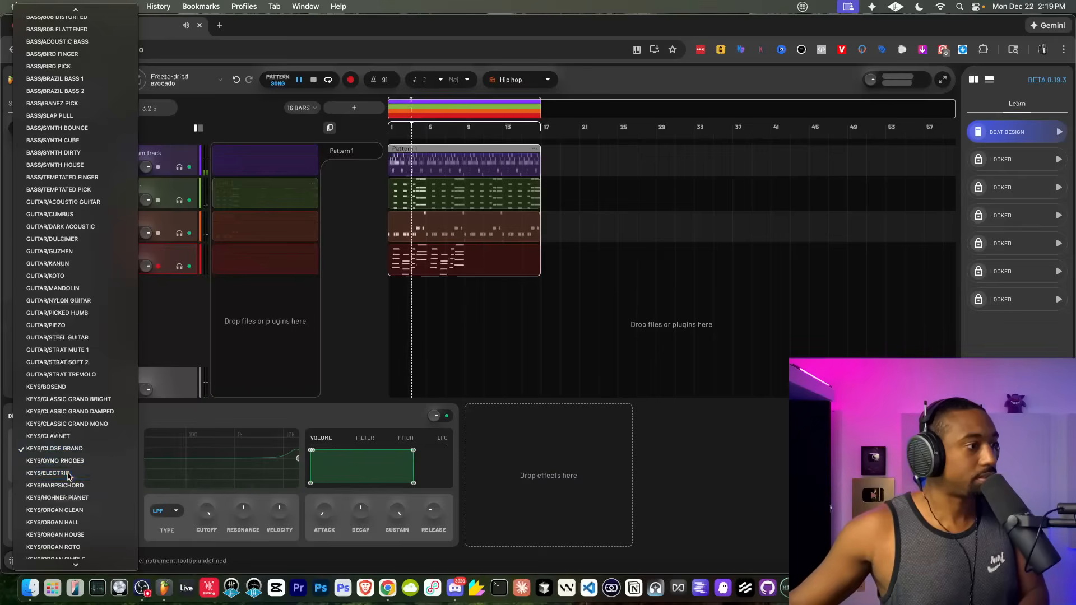
key("space")
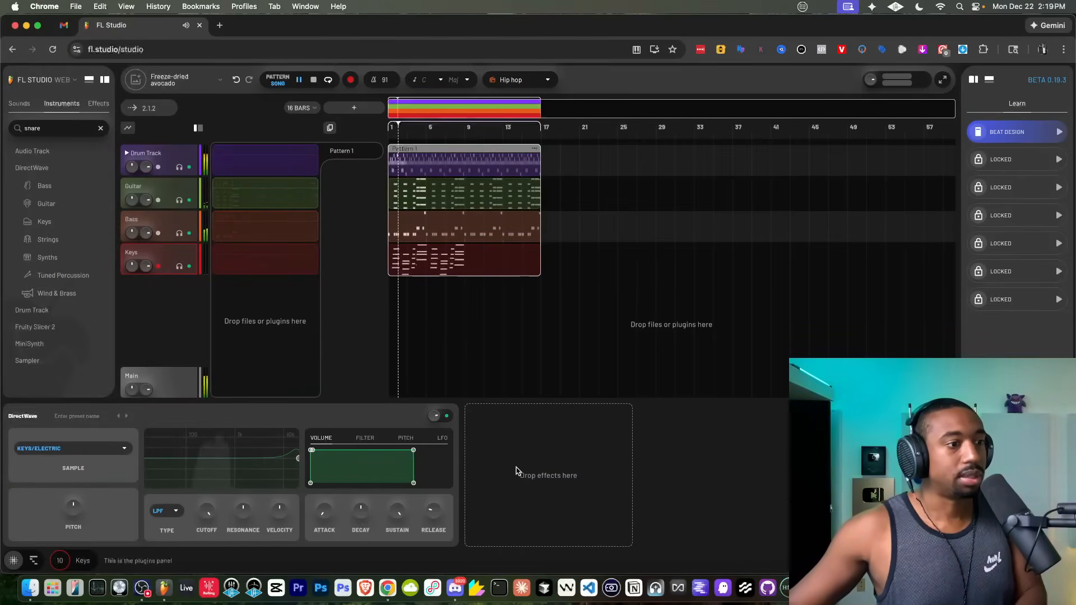
Step: Add LuxeVerb to the Keys track with a lower mix level and a shorter decay
left_click(98, 103)
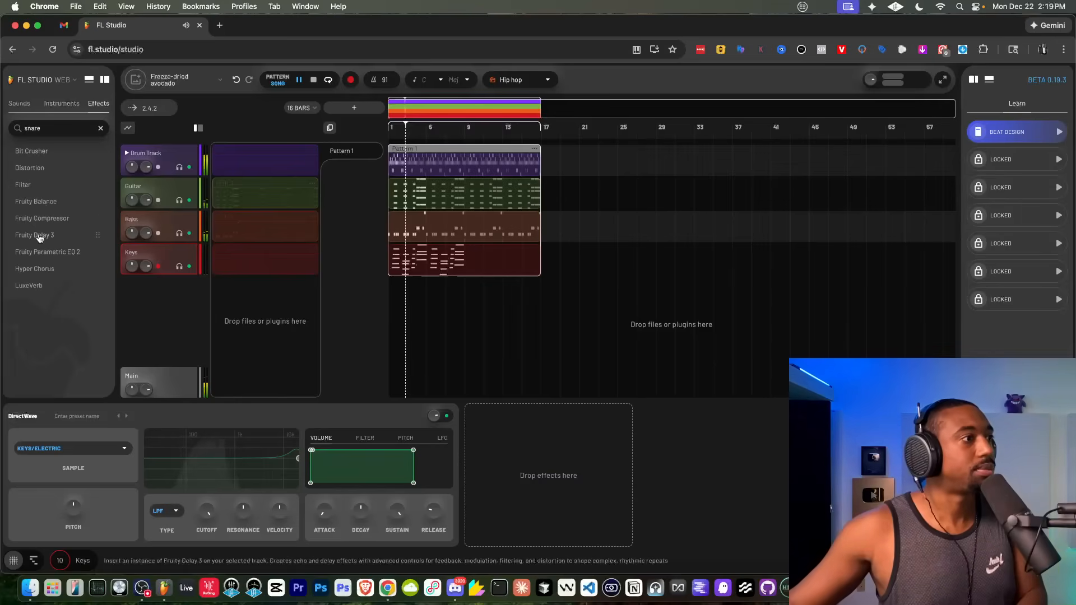
left_click_drag(33, 286, 506, 482)
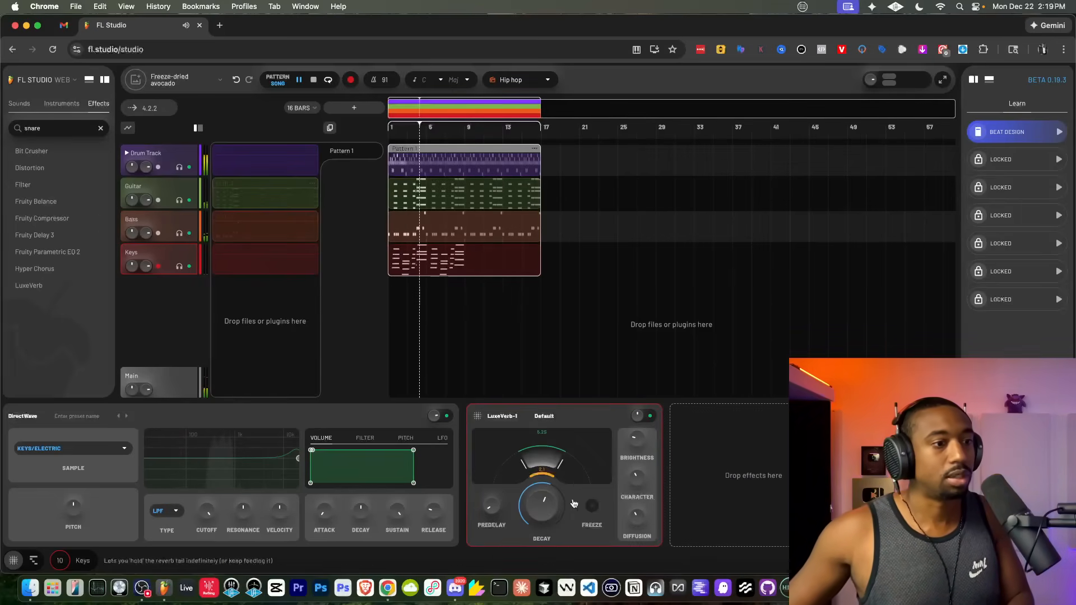
key("space")
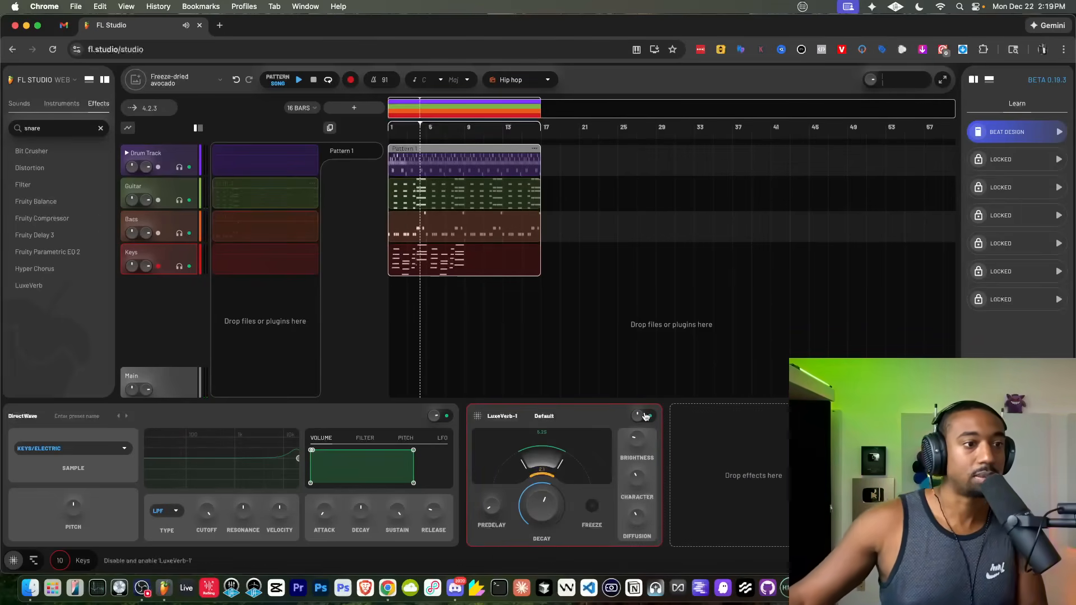
key("space")
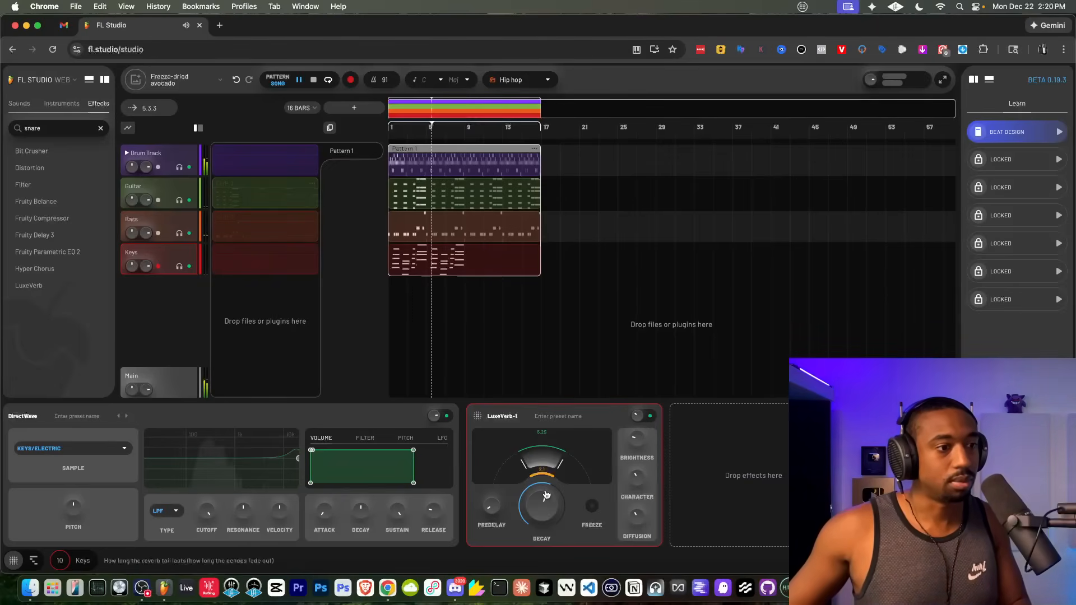
left_click_drag(547, 496, 532, 518)
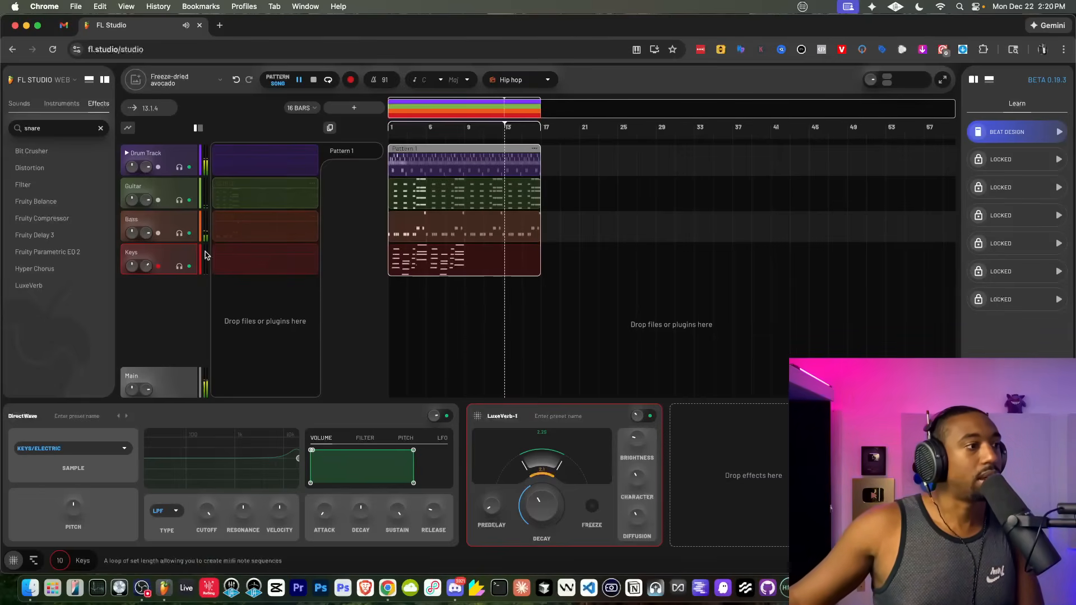
Step: Add Fruity Compressor to the Main track, lower its threshold, and adjust its ratio and attack while the beat plays
left_click(169, 381)
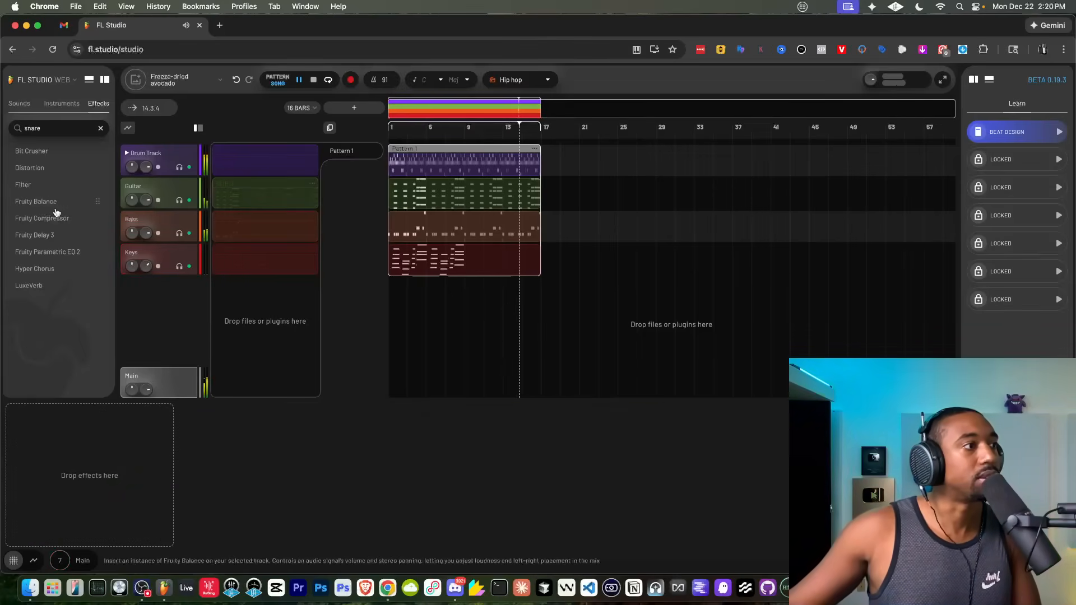
left_click_drag(49, 220, 108, 459)
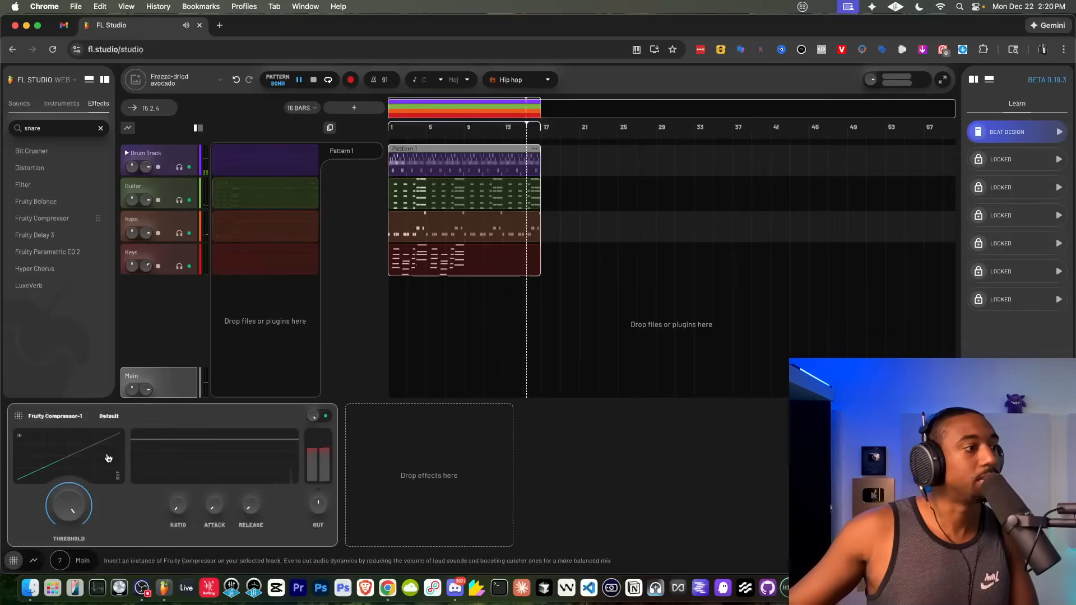
left_click_drag(74, 493, 66, 515)
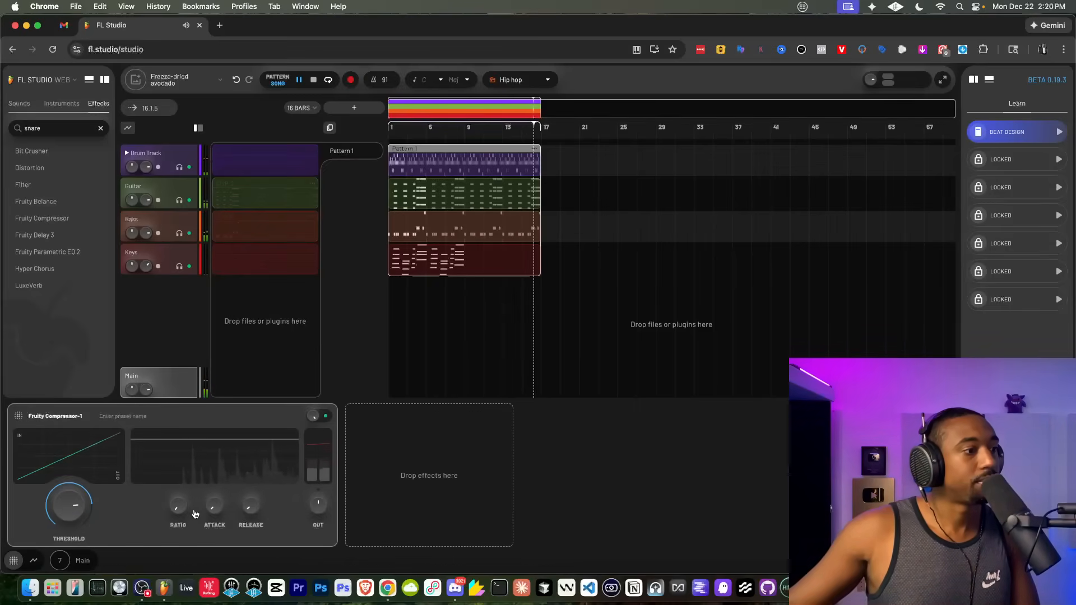
mouse_move(177, 506)
left_mouse_down()
mouse_move(180, 471)
mouse_move(172, 494)
left_mouse_up()
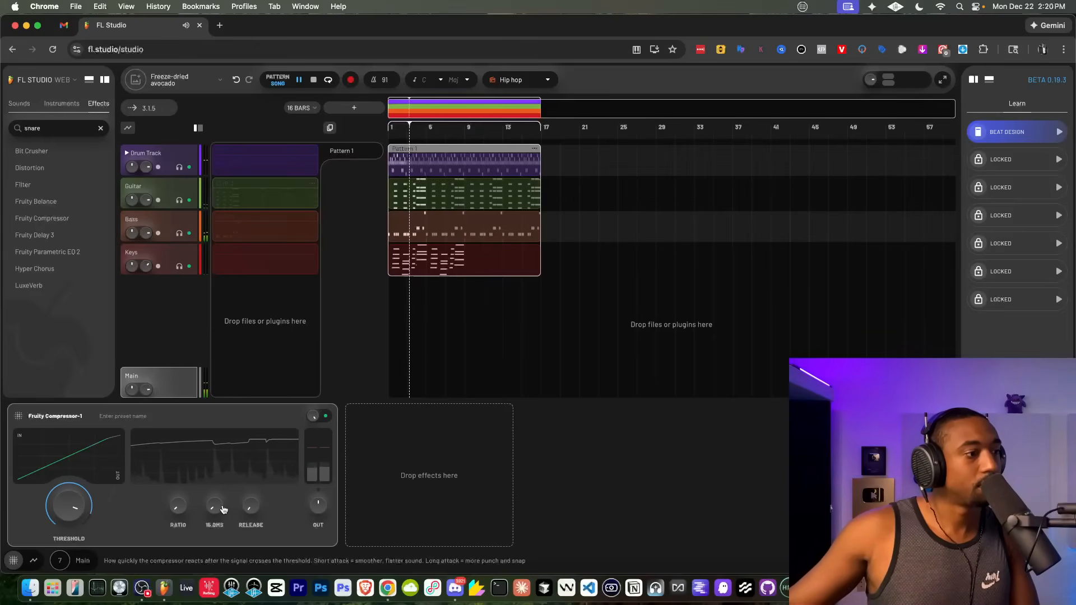
left_click_drag(223, 510, 222, 505)
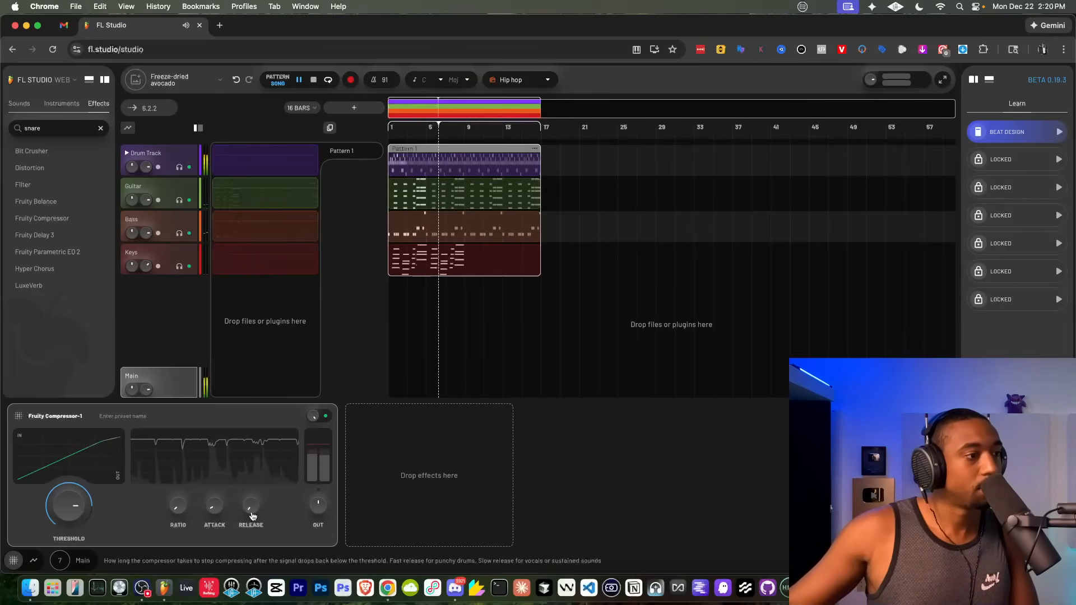
Step: Fine-tune the Main compressor's release and ratio and raise its threshold slightly
mouse_move(253, 507)
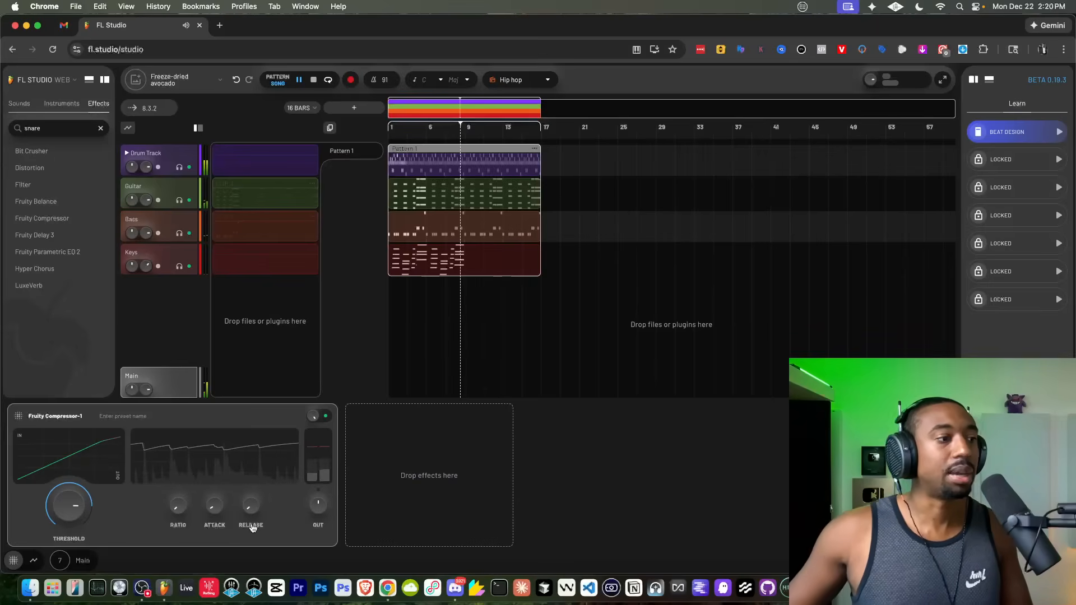
left_click_drag(253, 503, 253, 506)
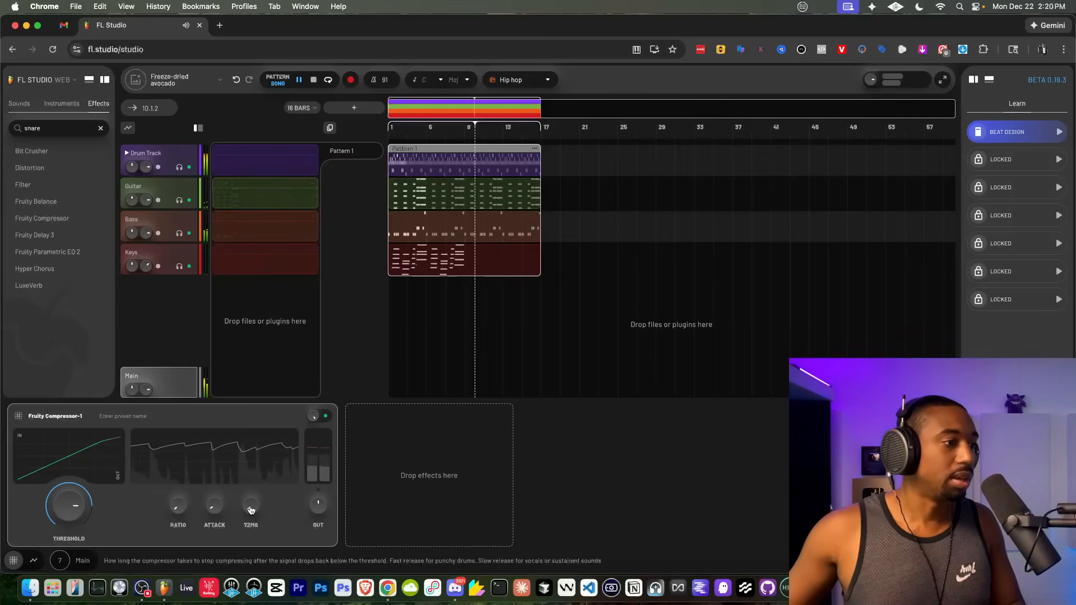
mouse_move(219, 510)
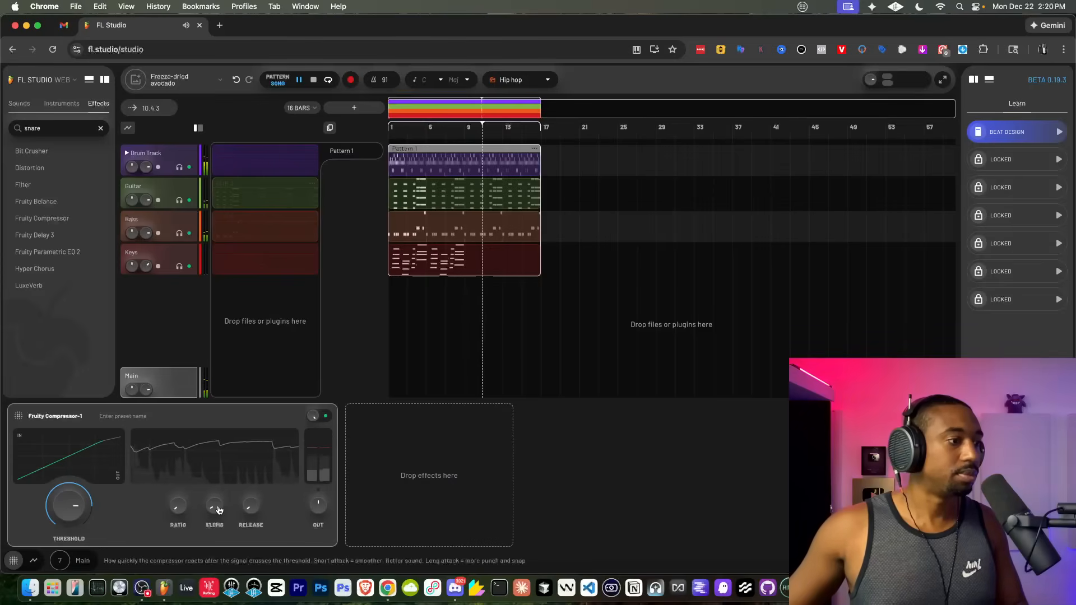
left_click_drag(175, 509, 175, 507)
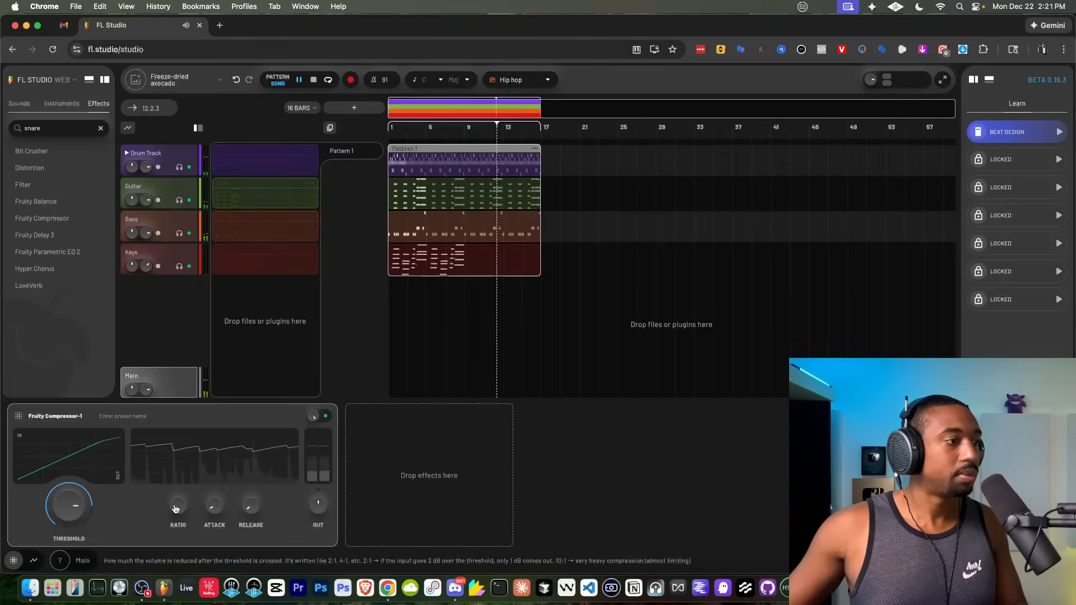
mouse_move(71, 494)
left_click_drag(71, 494, 70, 486)
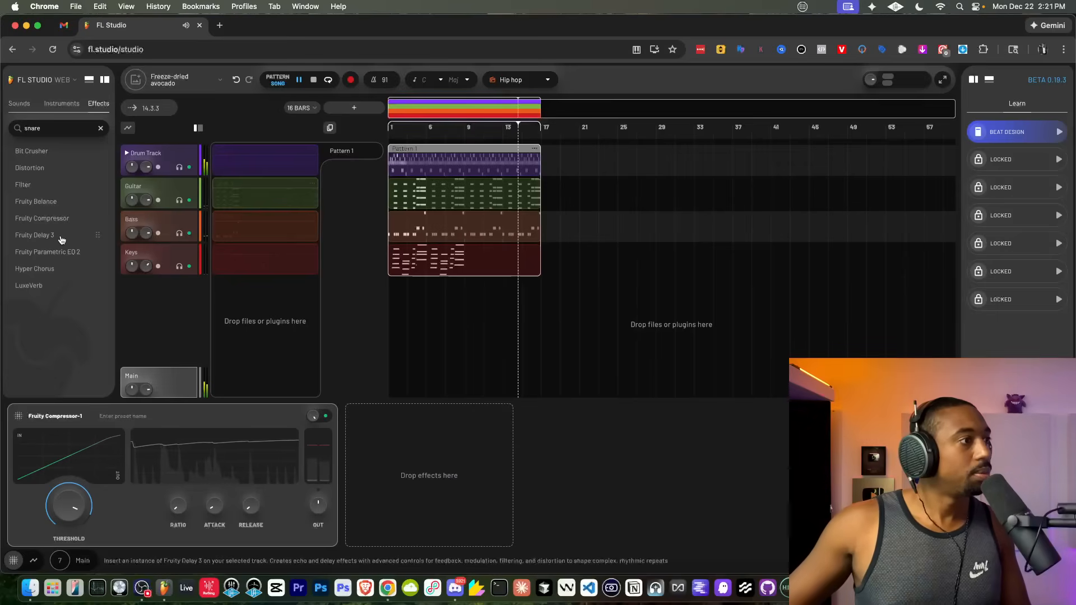
Step: Add Fruity Parametric EQ 2 after the Main compressor and slightly boost its low shelf and high shelf bands
left_click_drag(333, 433, 398, 464)
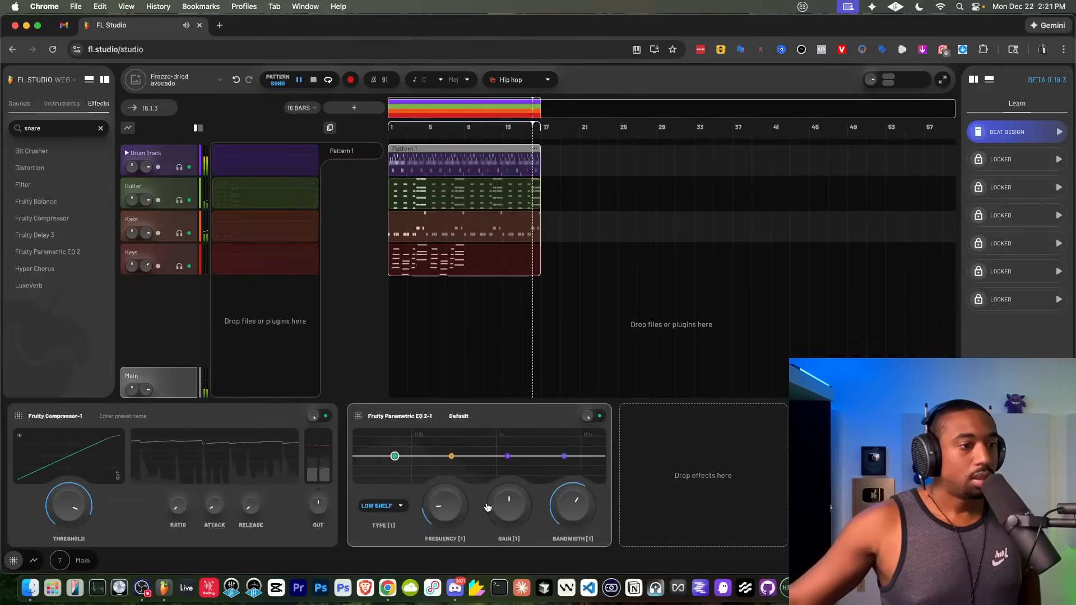
left_click_drag(516, 508, 518, 498)
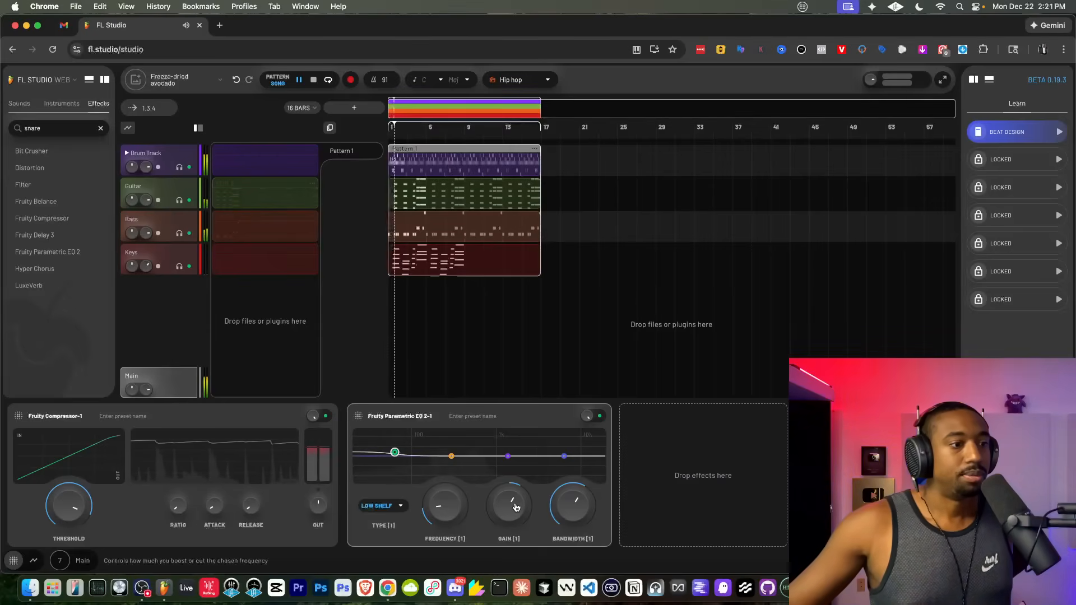
left_click_drag(564, 457, 562, 455)
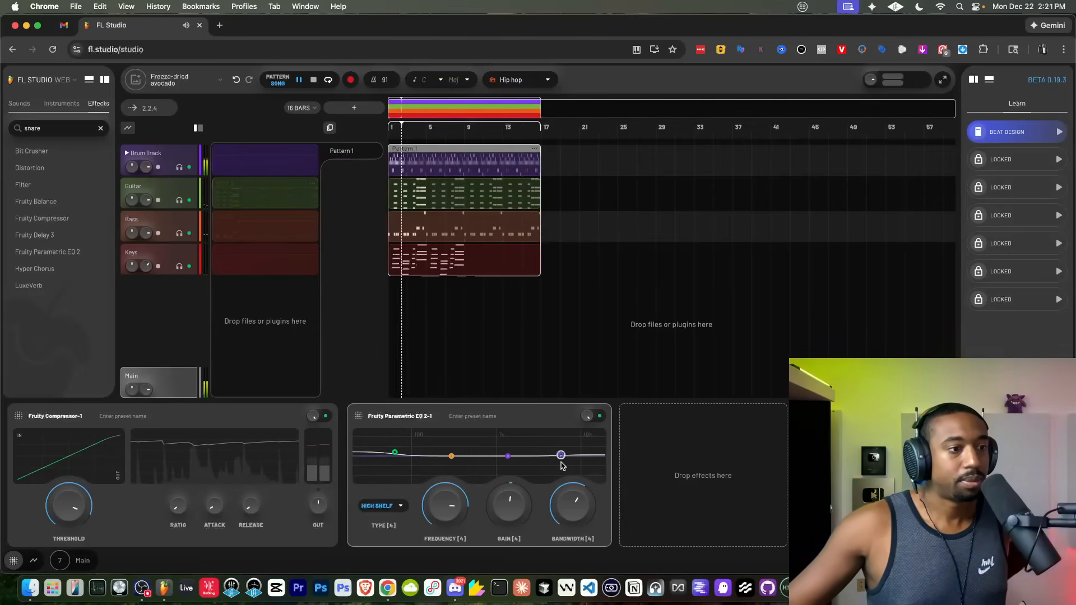
left_click_drag(502, 514, 502, 510)
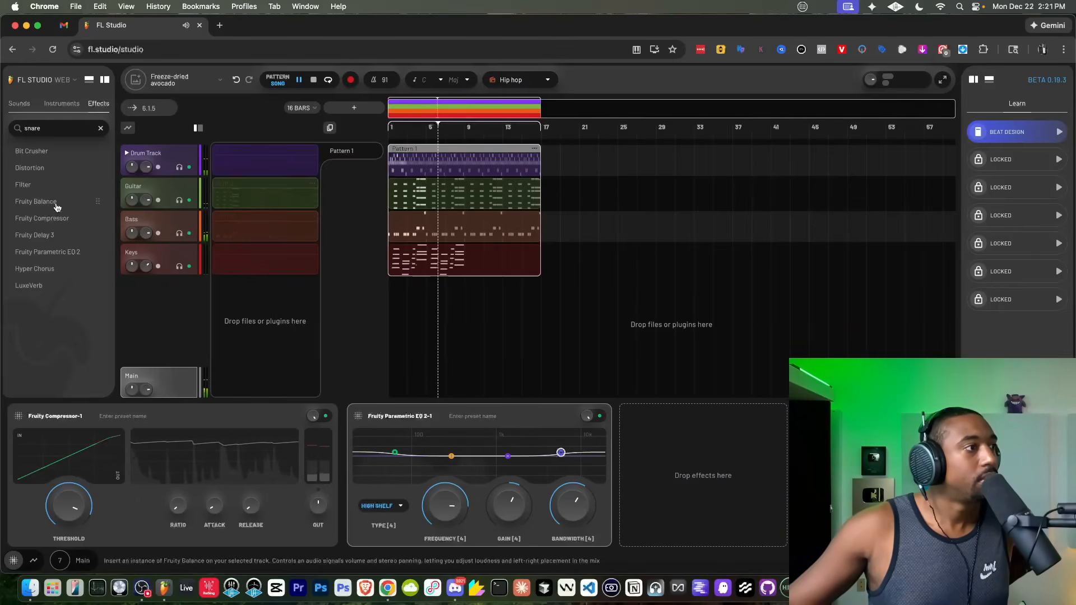
Step: Try Fruity Balance after the Main EQ, replace it with Distortion, and bring the distortion down to a light amount
left_click_drag(44, 205, 692, 472)
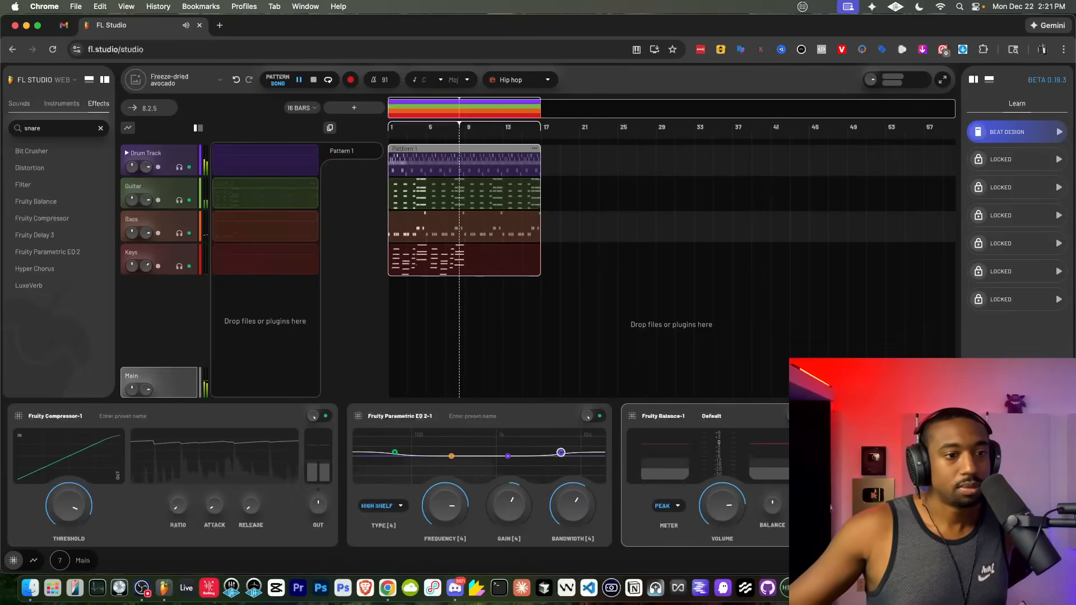
key("Delete")
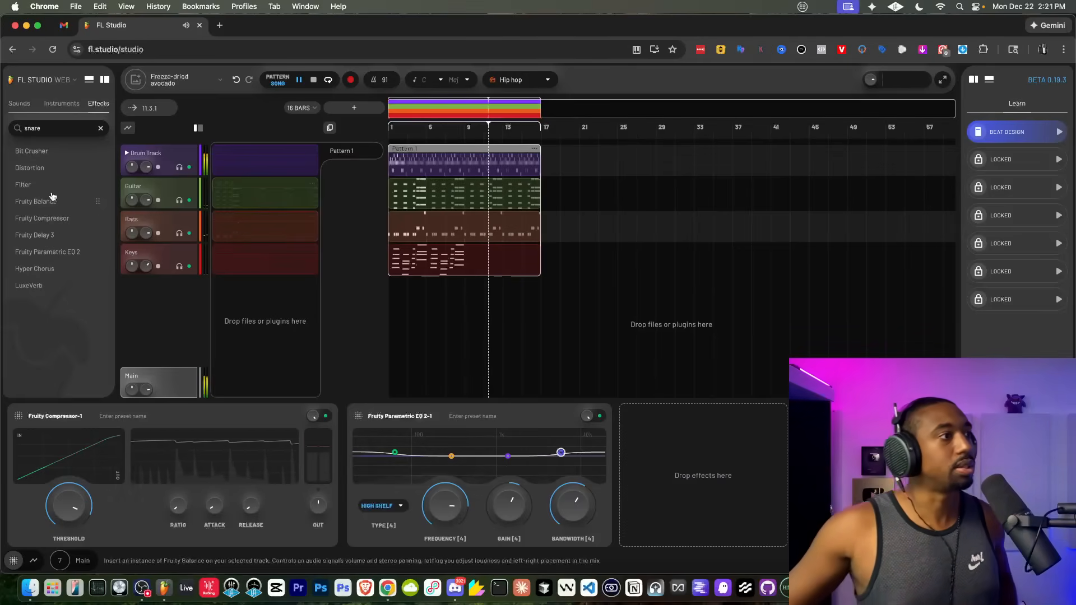
left_click_drag(42, 164, 658, 469)
left_click_drag(727, 508, 725, 457)
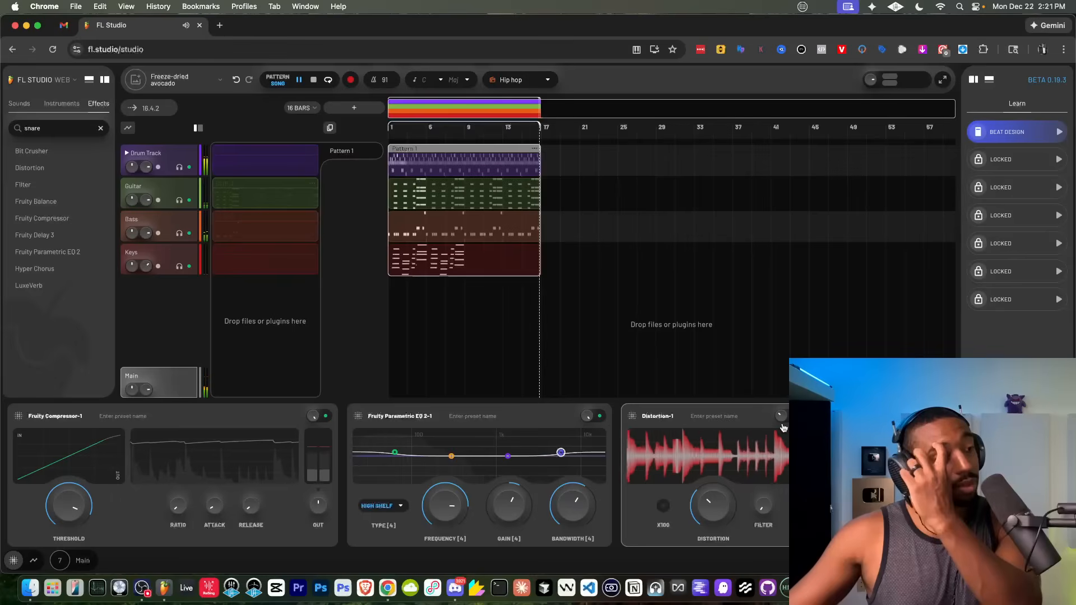
left_click_drag(714, 510, 710, 531)
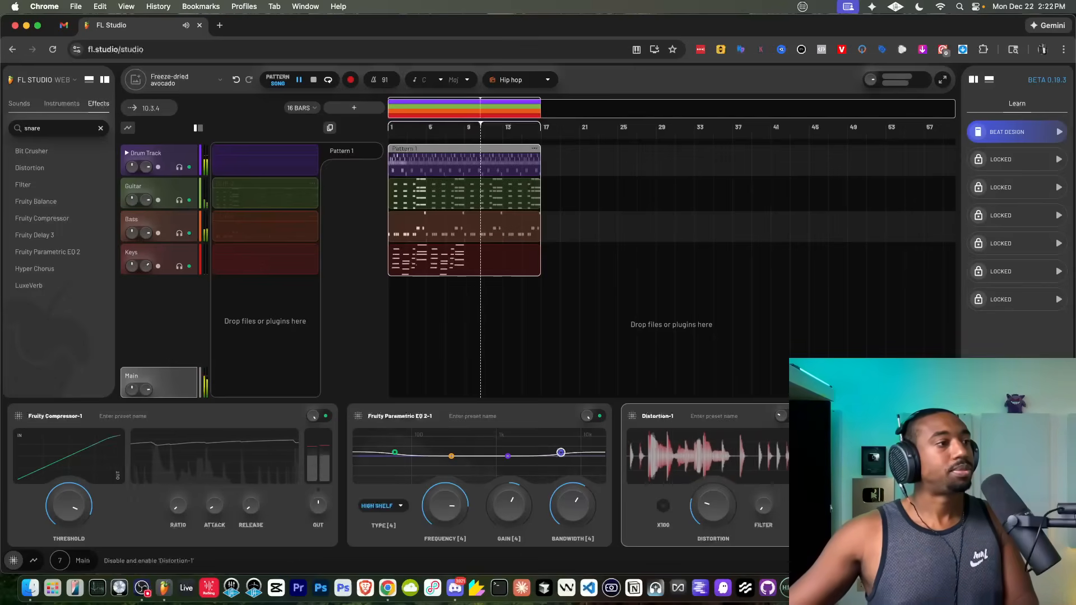
key("space")
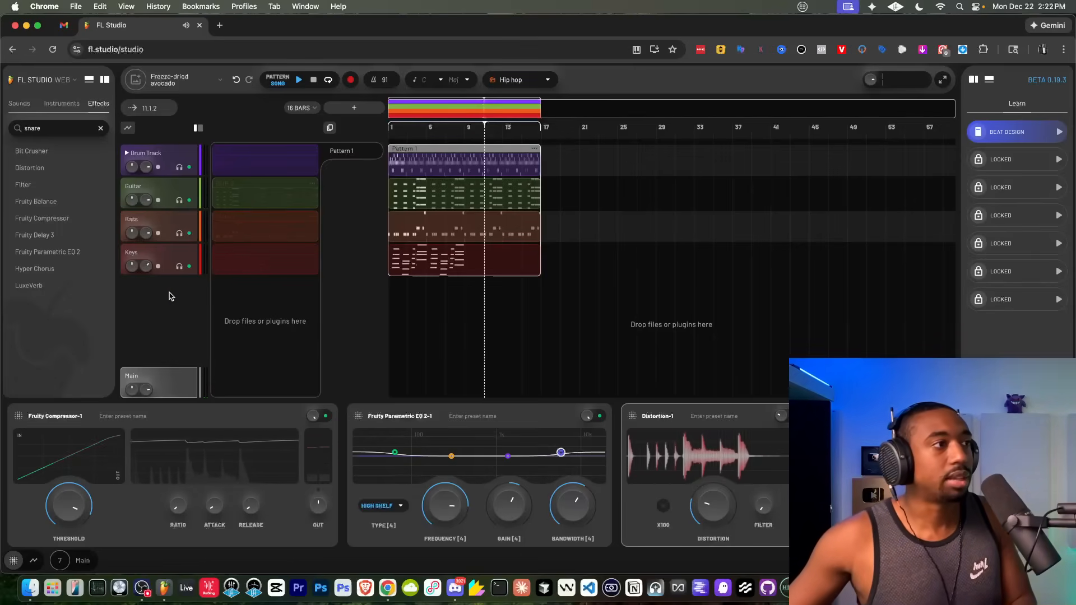
Step: Add an empty Audio Track from the instrument library below the Keys track
left_click(20, 103)
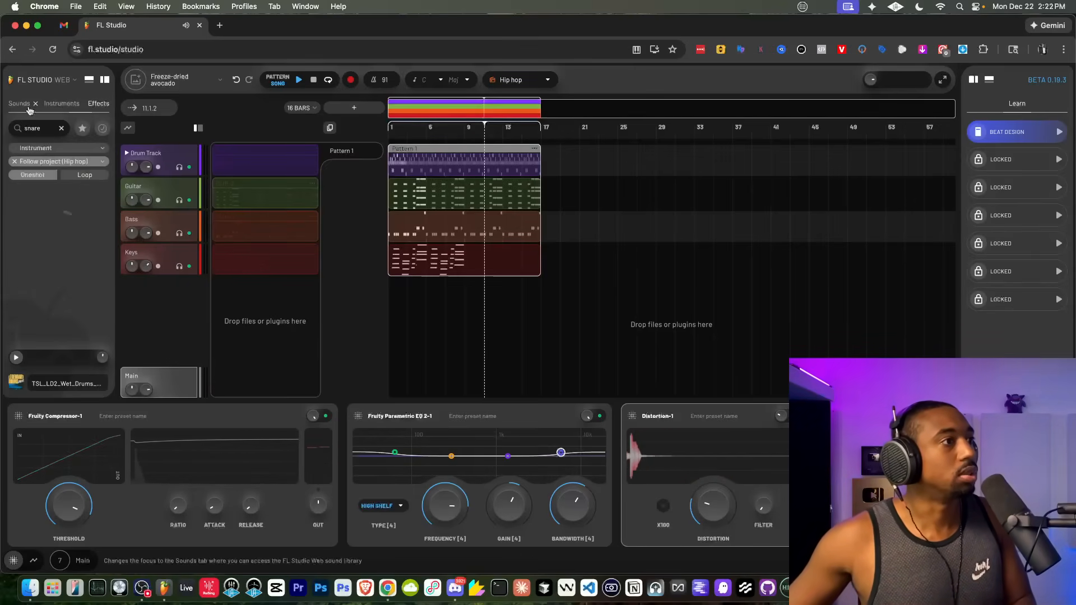
left_click(61, 103)
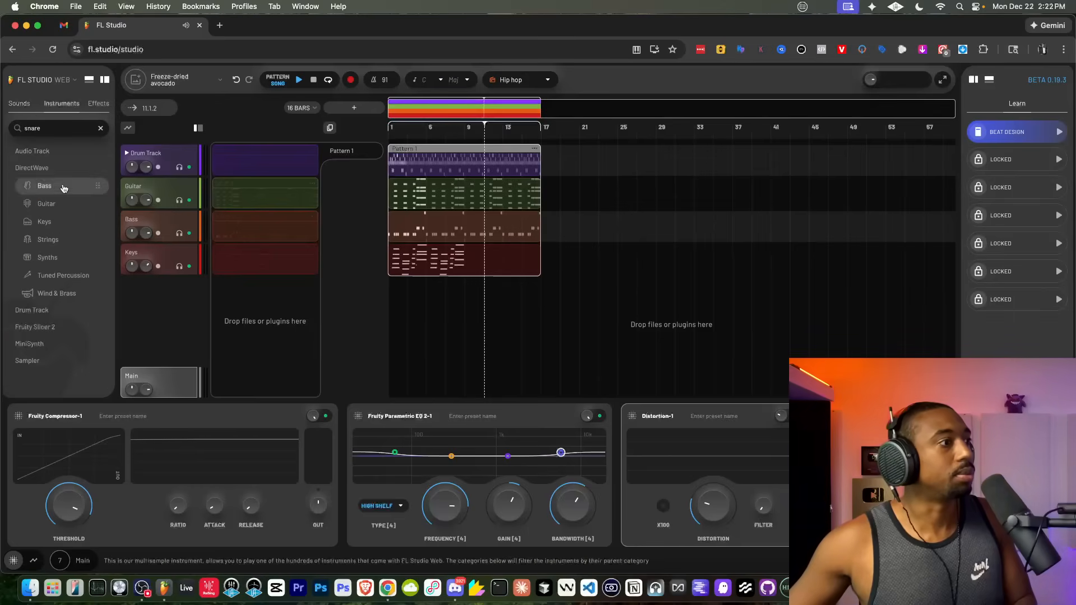
left_click_drag(53, 151, 164, 306)
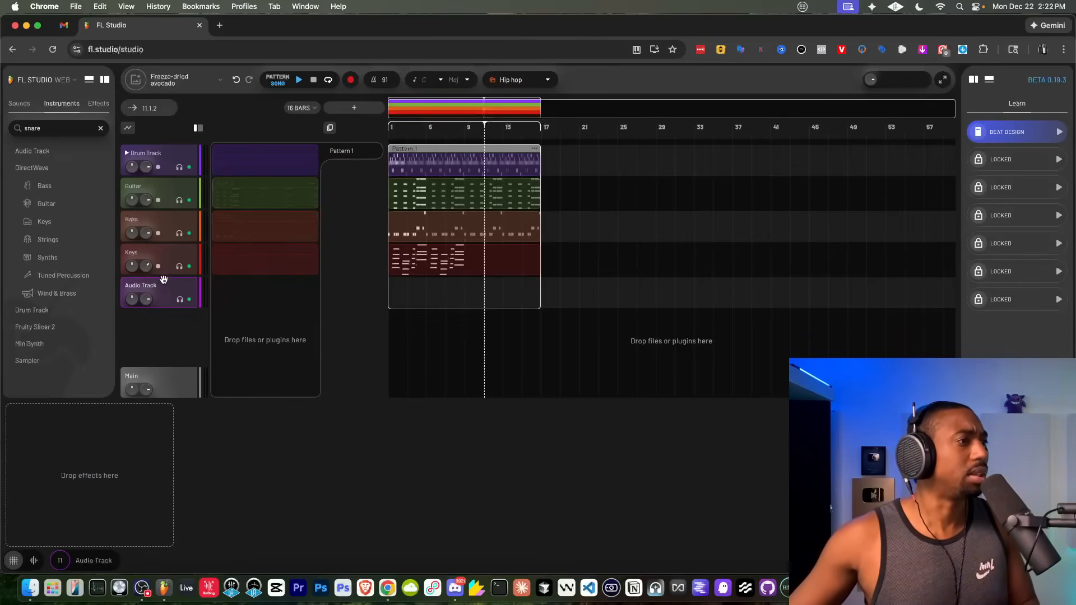
Step: Play back the beat while looking through the sound and instrument libraries
key("space")
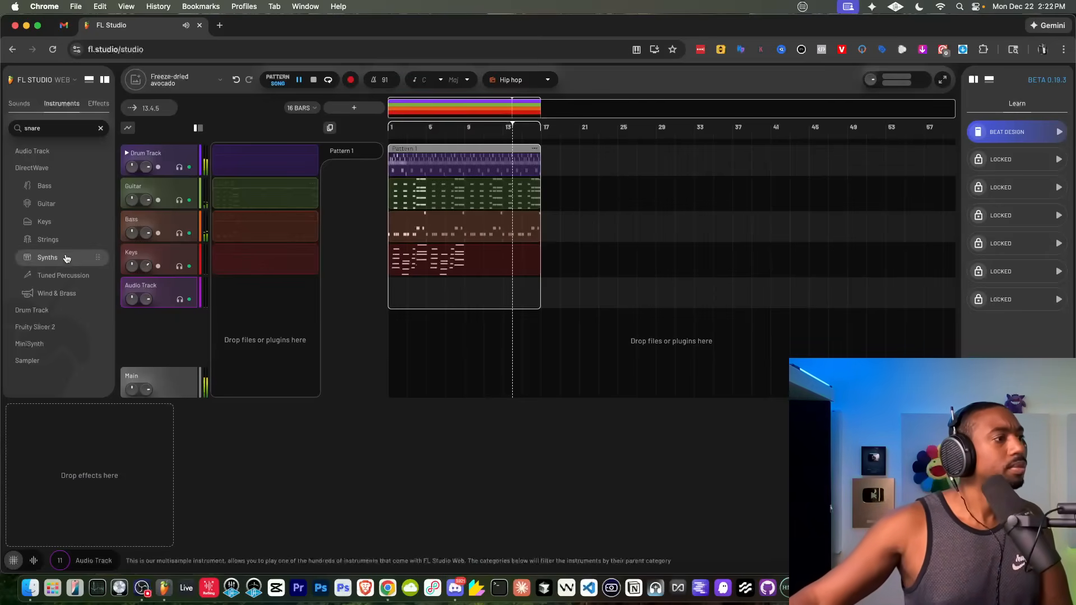
key("space")
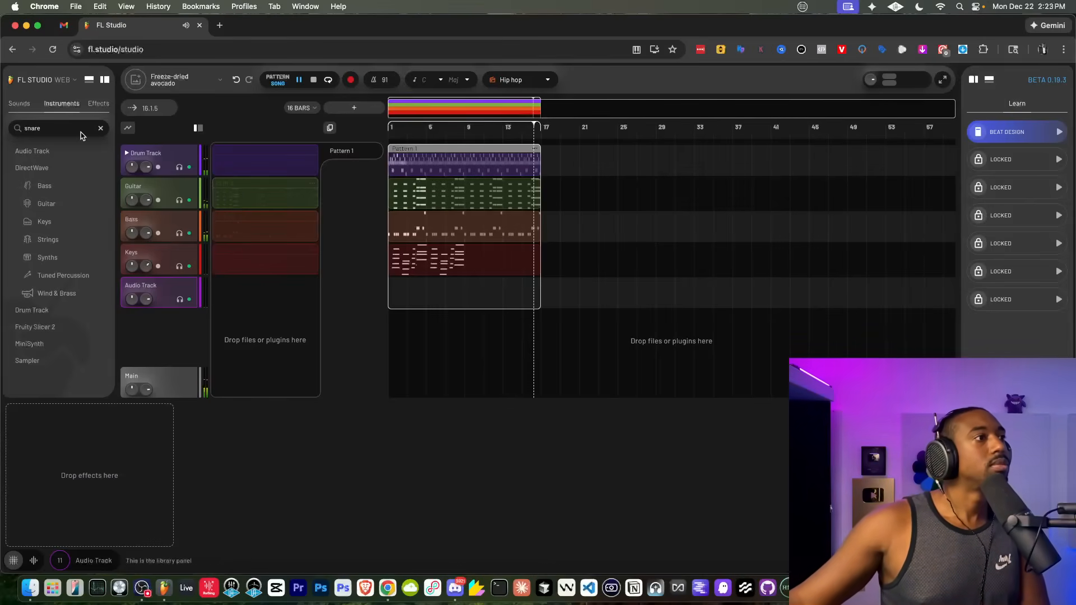
left_click(20, 106)
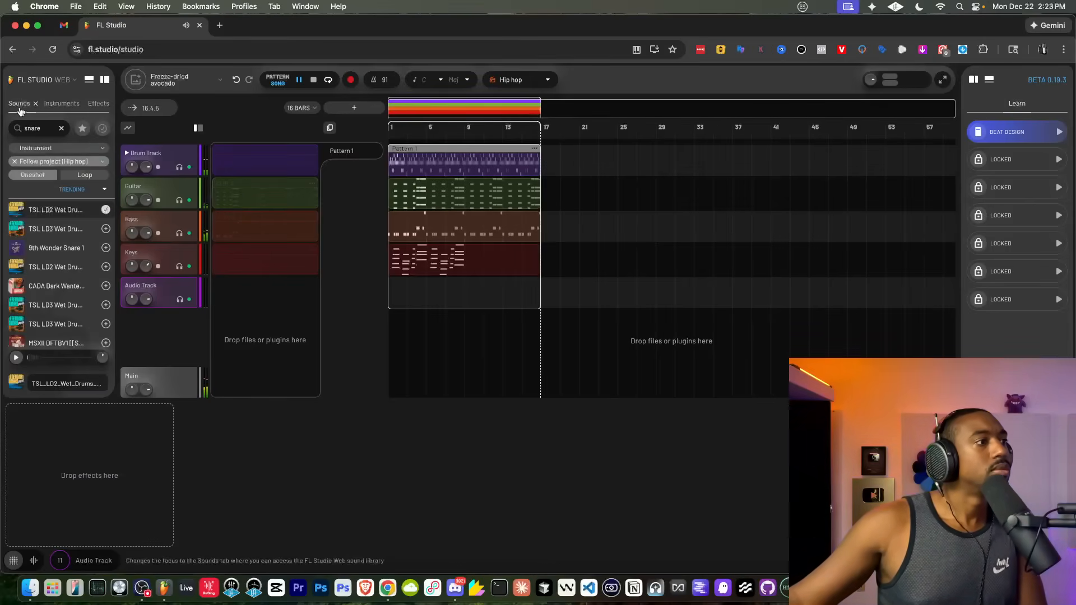
left_click(62, 104)
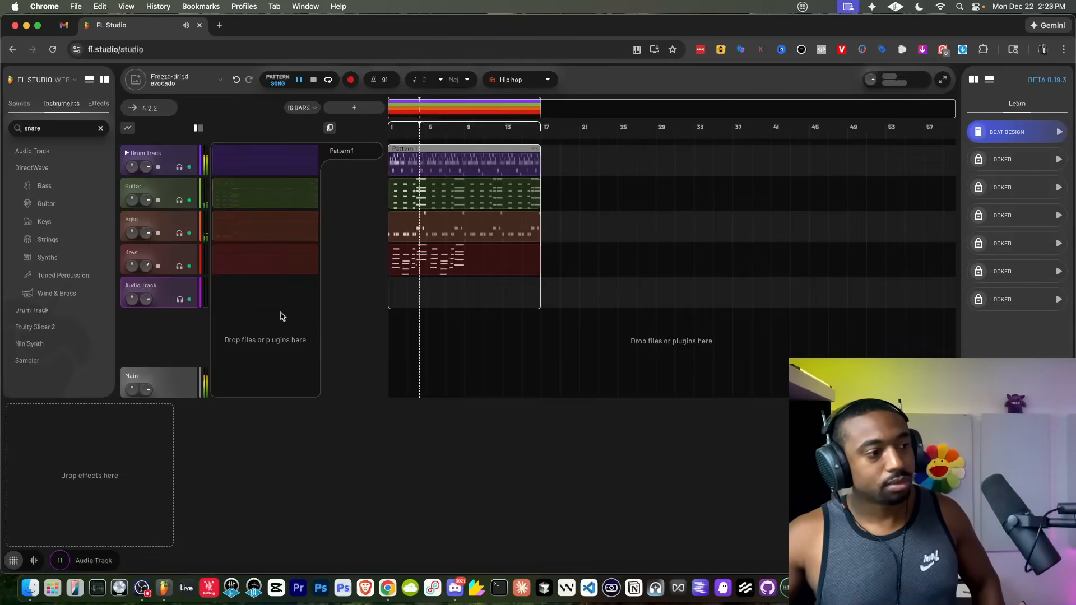
left_click(143, 587)
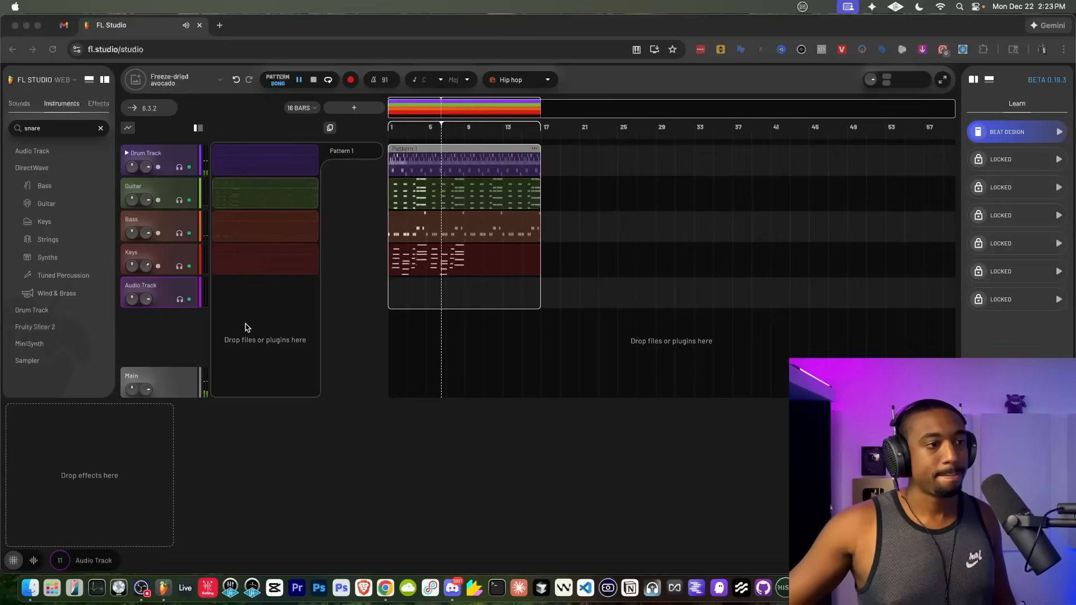
left_click(275, 435)
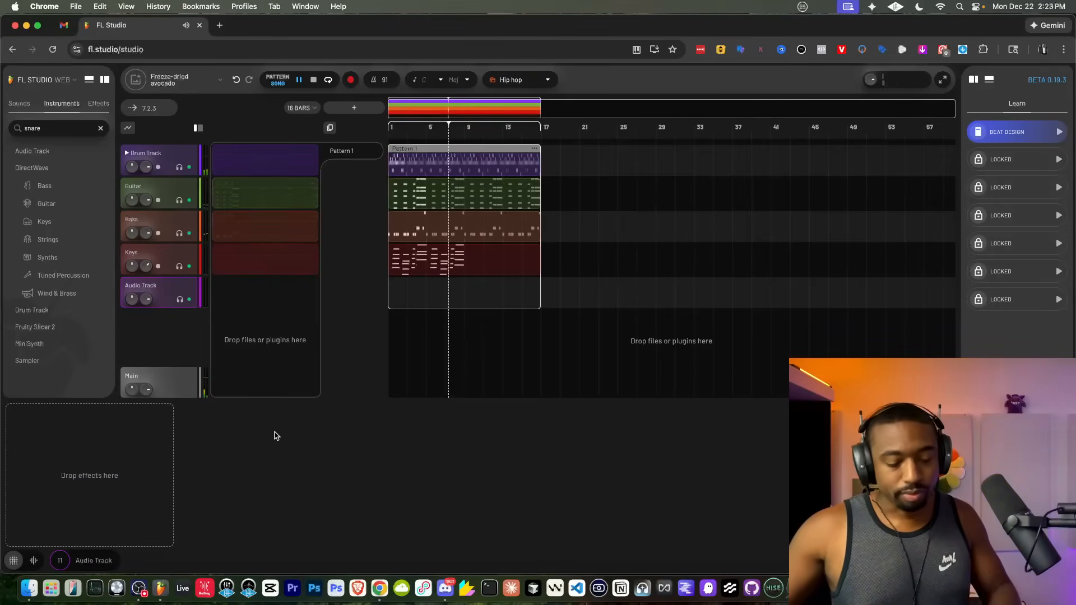